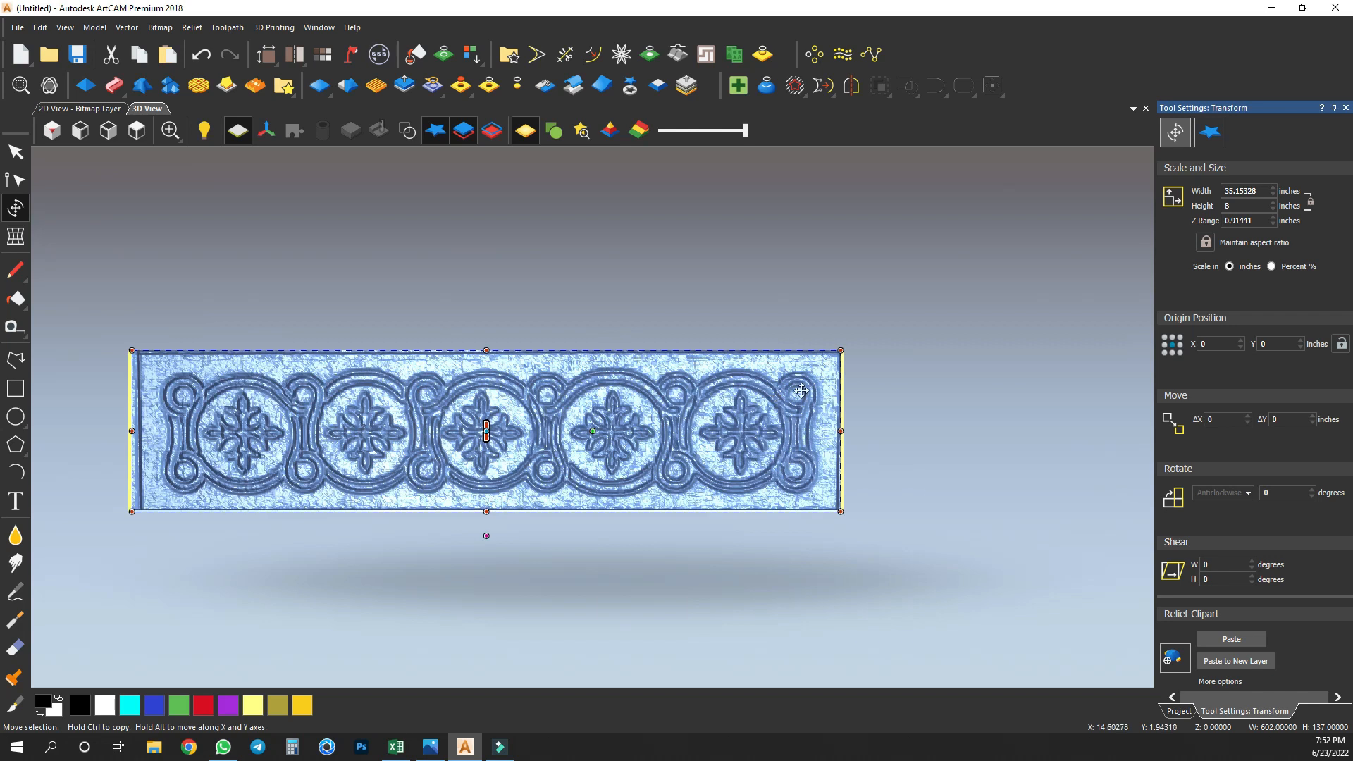
# Unlock the selected relief's aspect ratio and resize it to a width of 35.55 inches.
pyautogui.click(1207, 243)
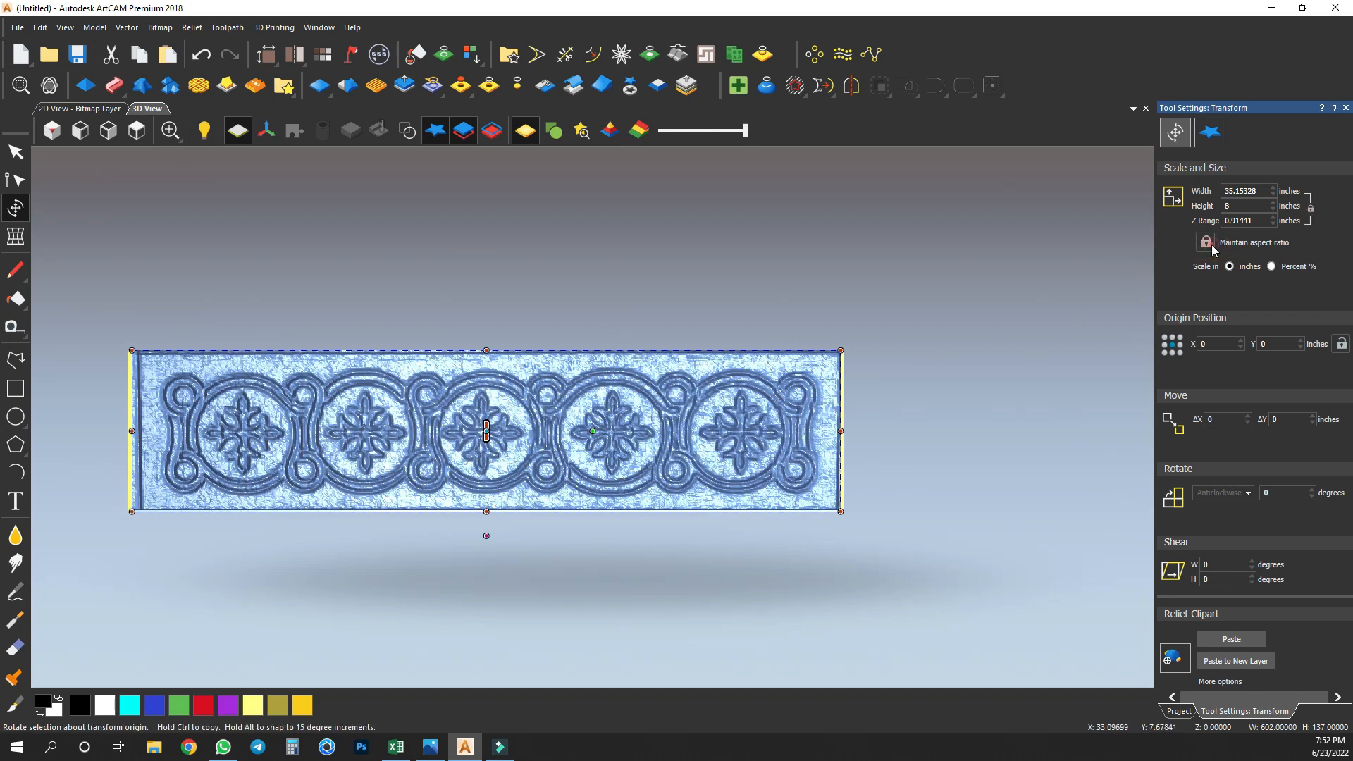
pyautogui.doubleClick(1261, 193)
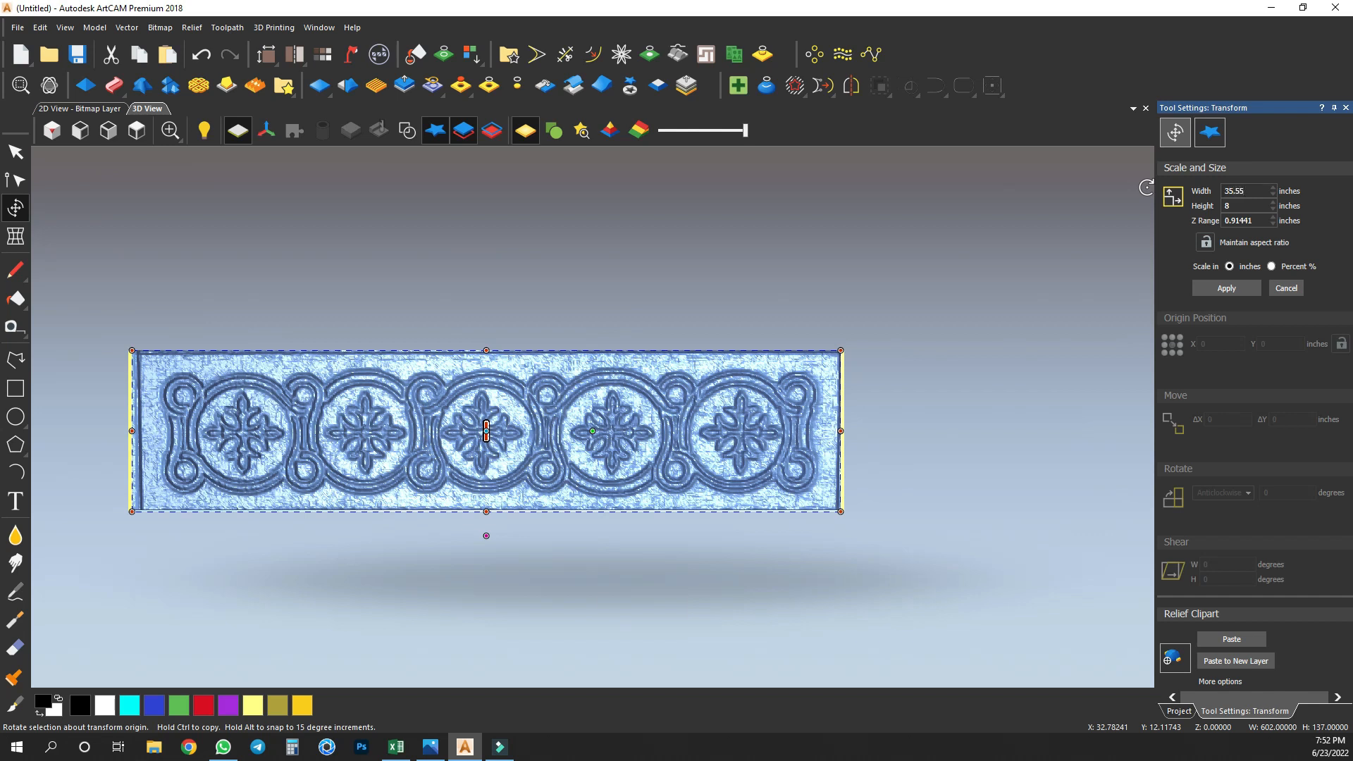
pyautogui.click(1244, 286)
pyautogui.press('Escape')
pyautogui.click(416, 392)
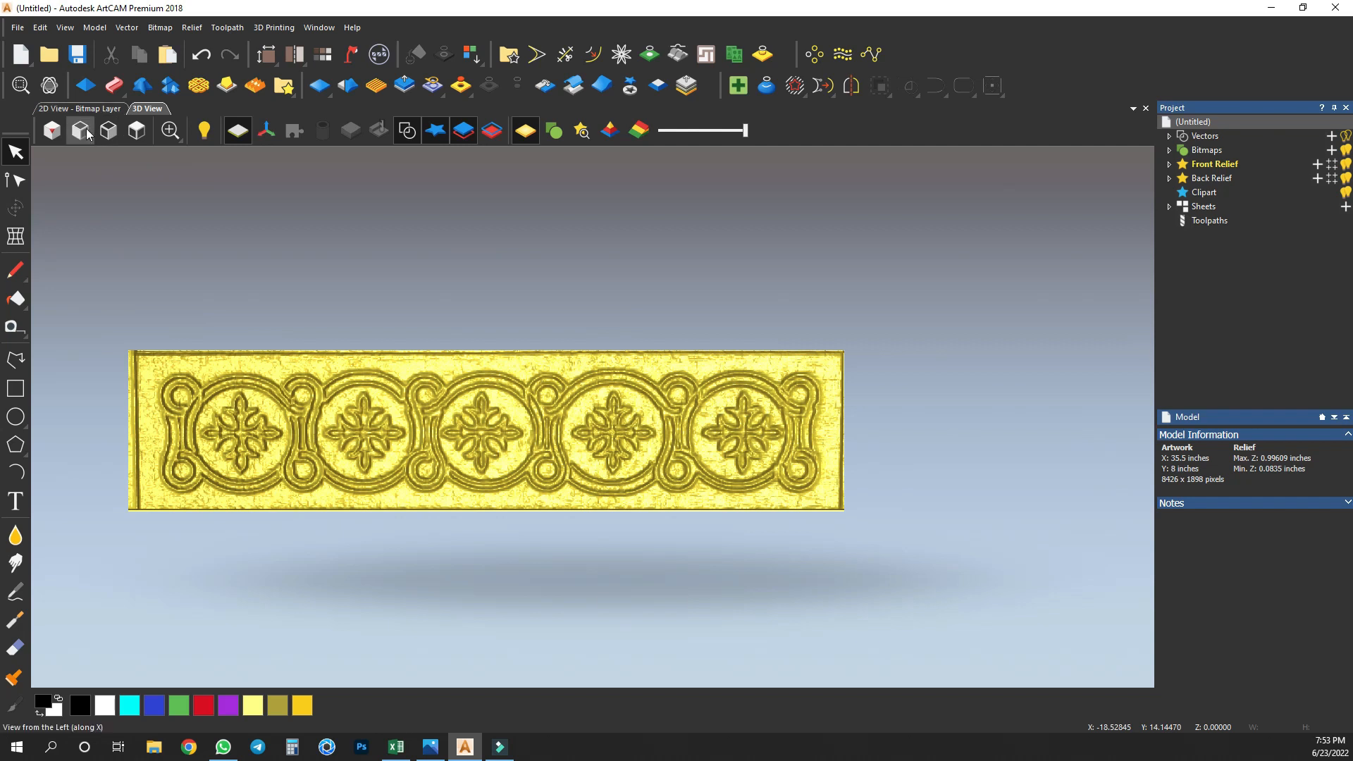
# Change the model size units from inches to mm.
pyautogui.click(259, 56)
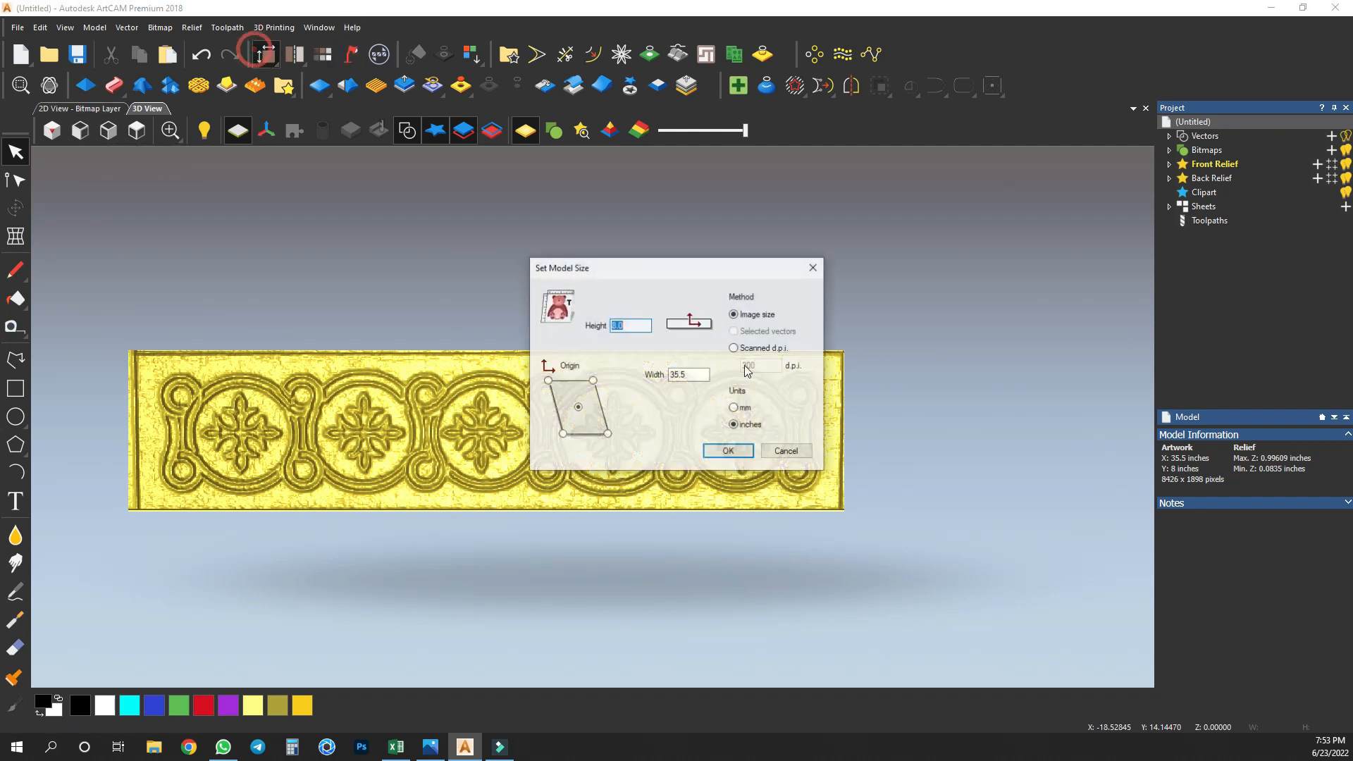
pyautogui.click(735, 408)
pyautogui.click(728, 451)
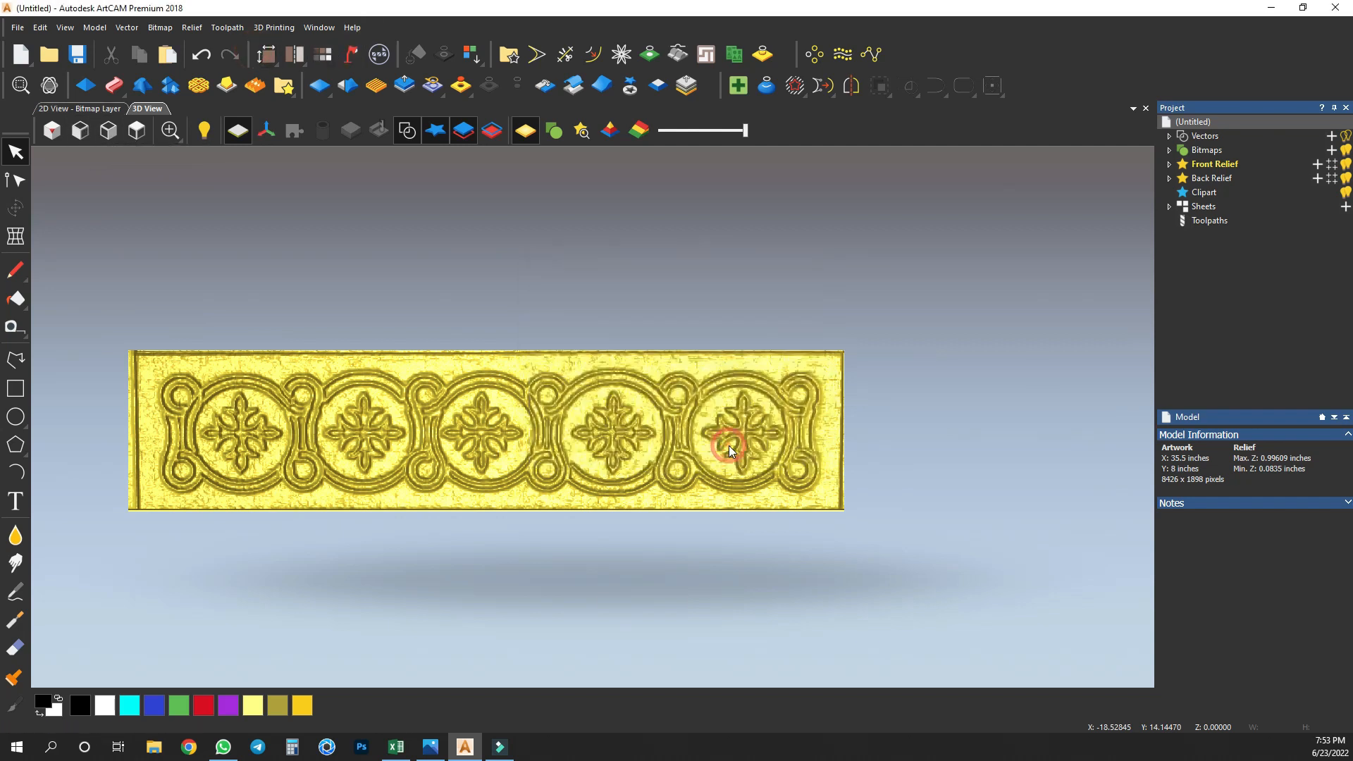
# Scale the front relief to a height of 0.1 mm without a mask.
pyautogui.click(404, 85)
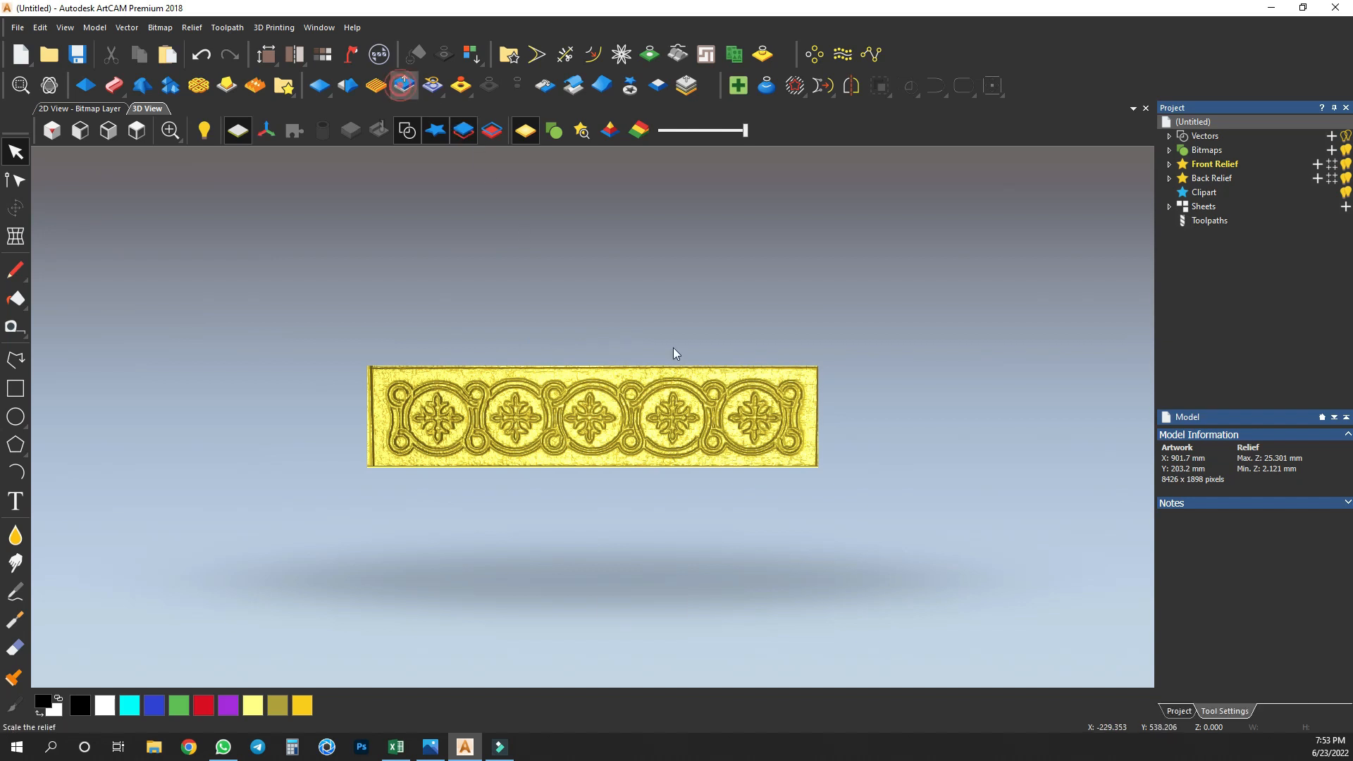
pyautogui.doubleClick(1244, 192)
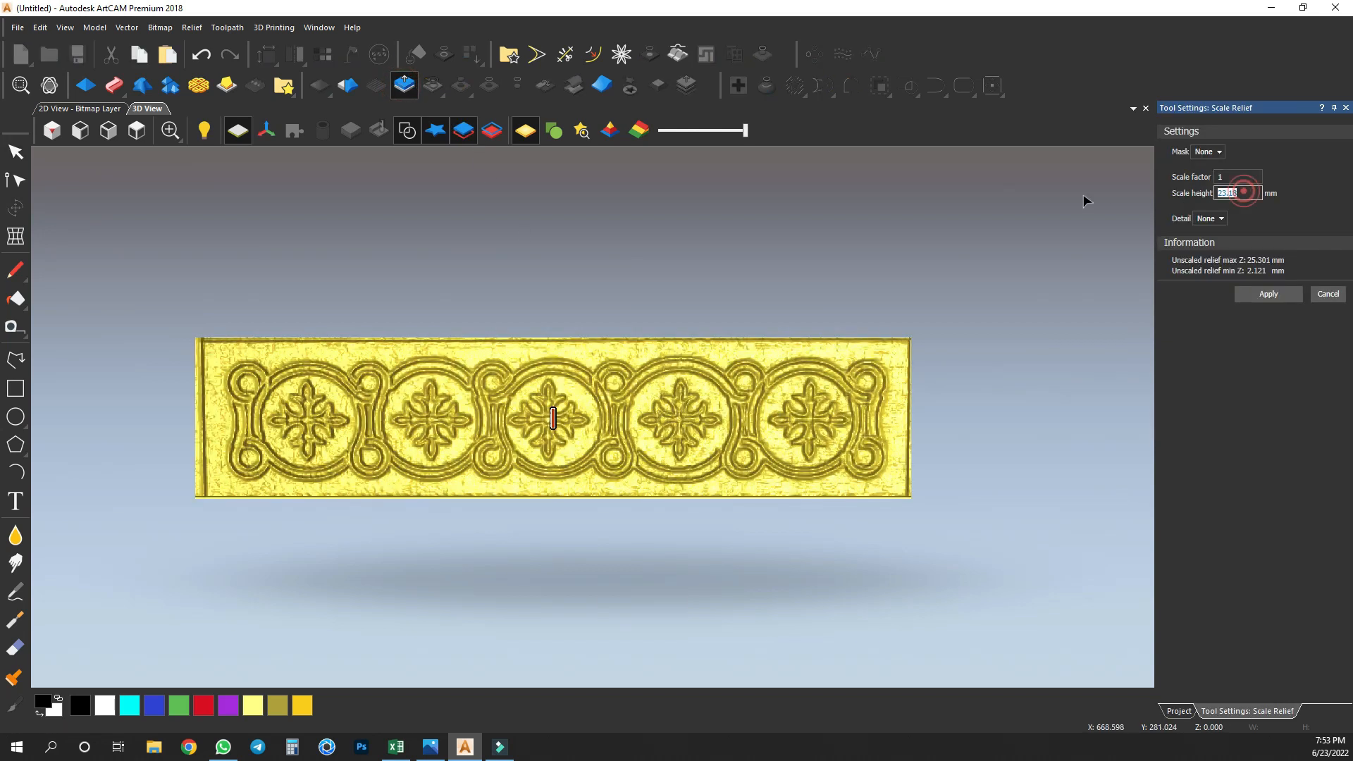
pyautogui.write('0.1')
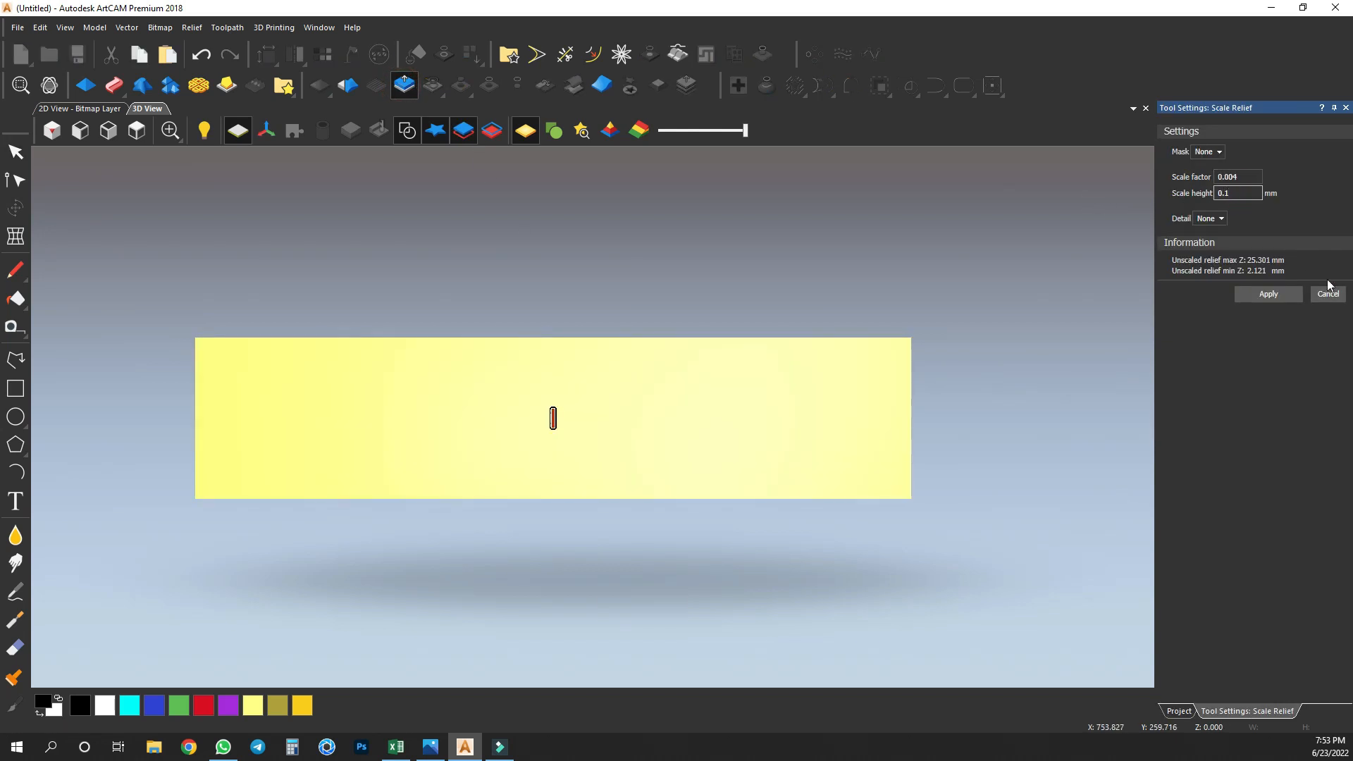
pyautogui.click(1328, 294)
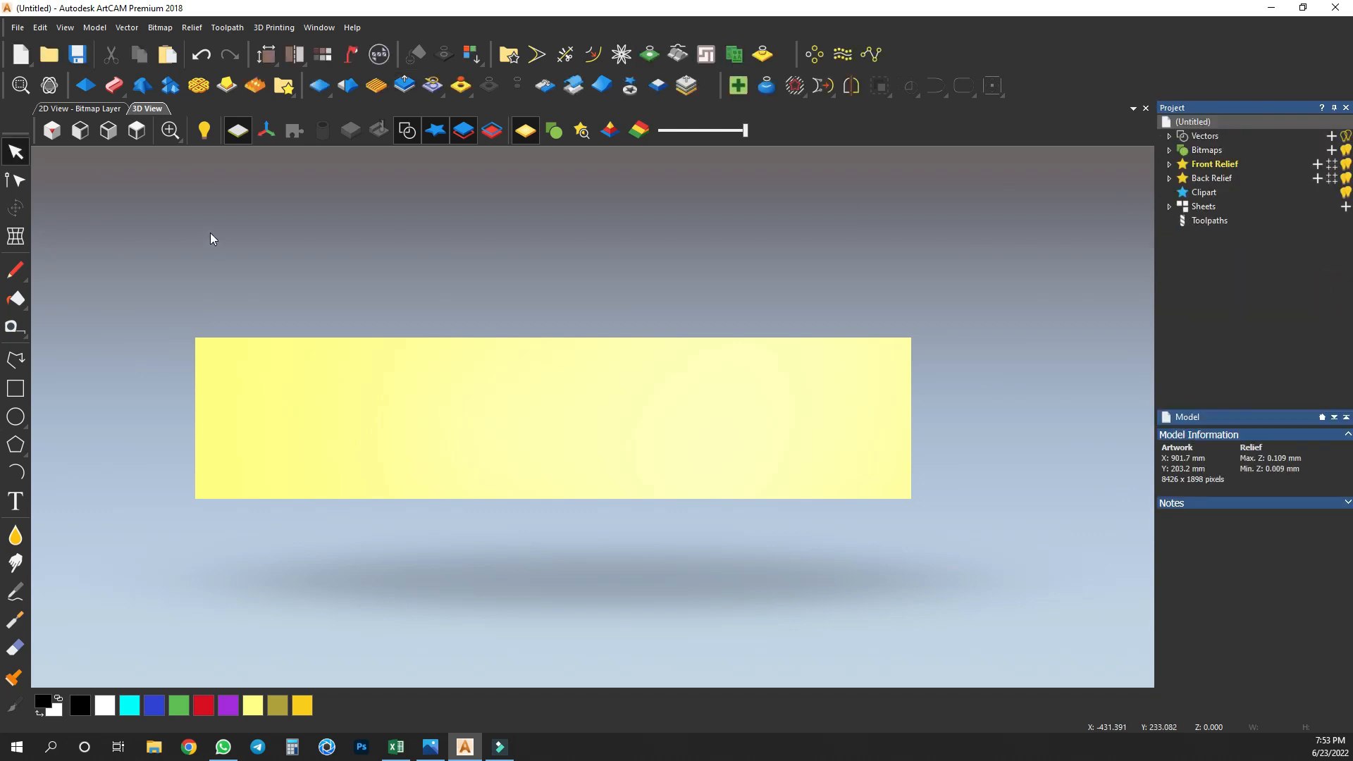
# Switch to the 2D view and show the relief preview as a tracing reference.
pyautogui.click(82, 110)
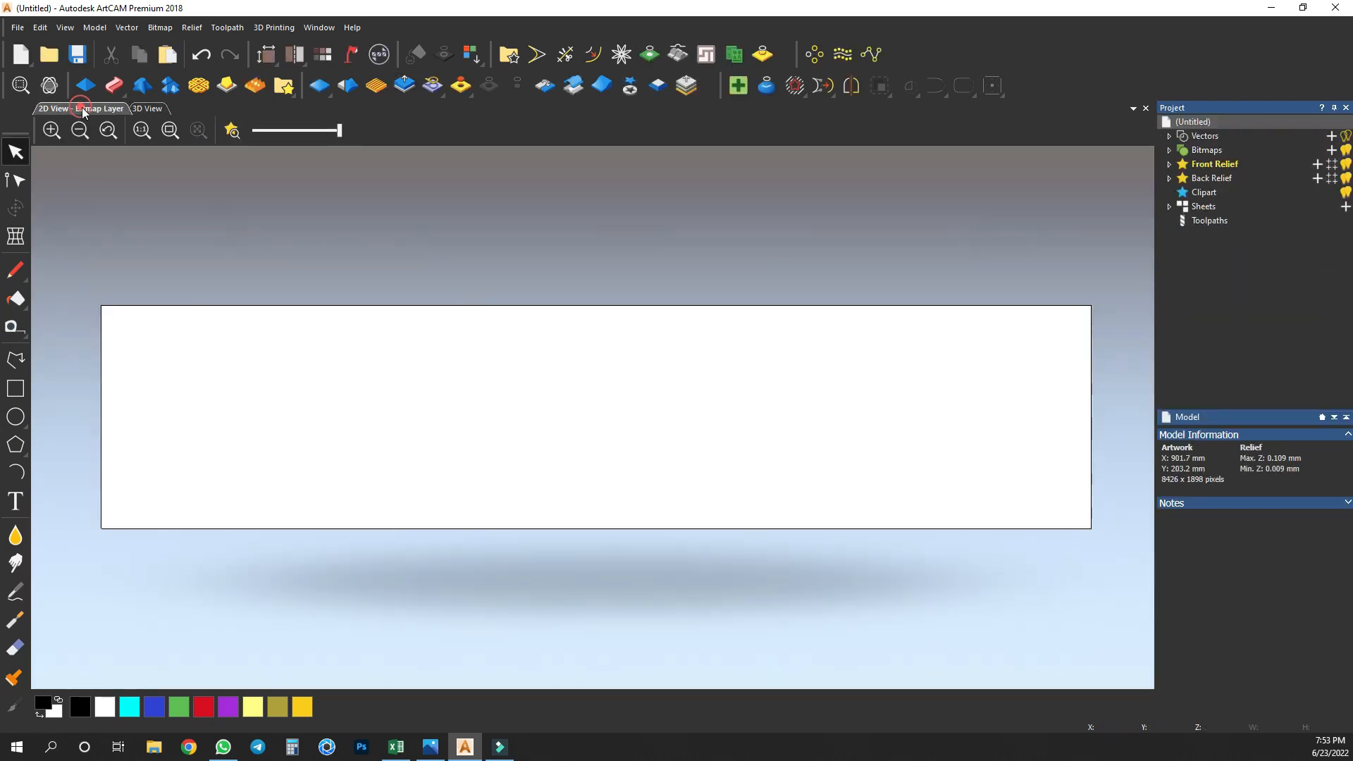
pyautogui.click(232, 131)
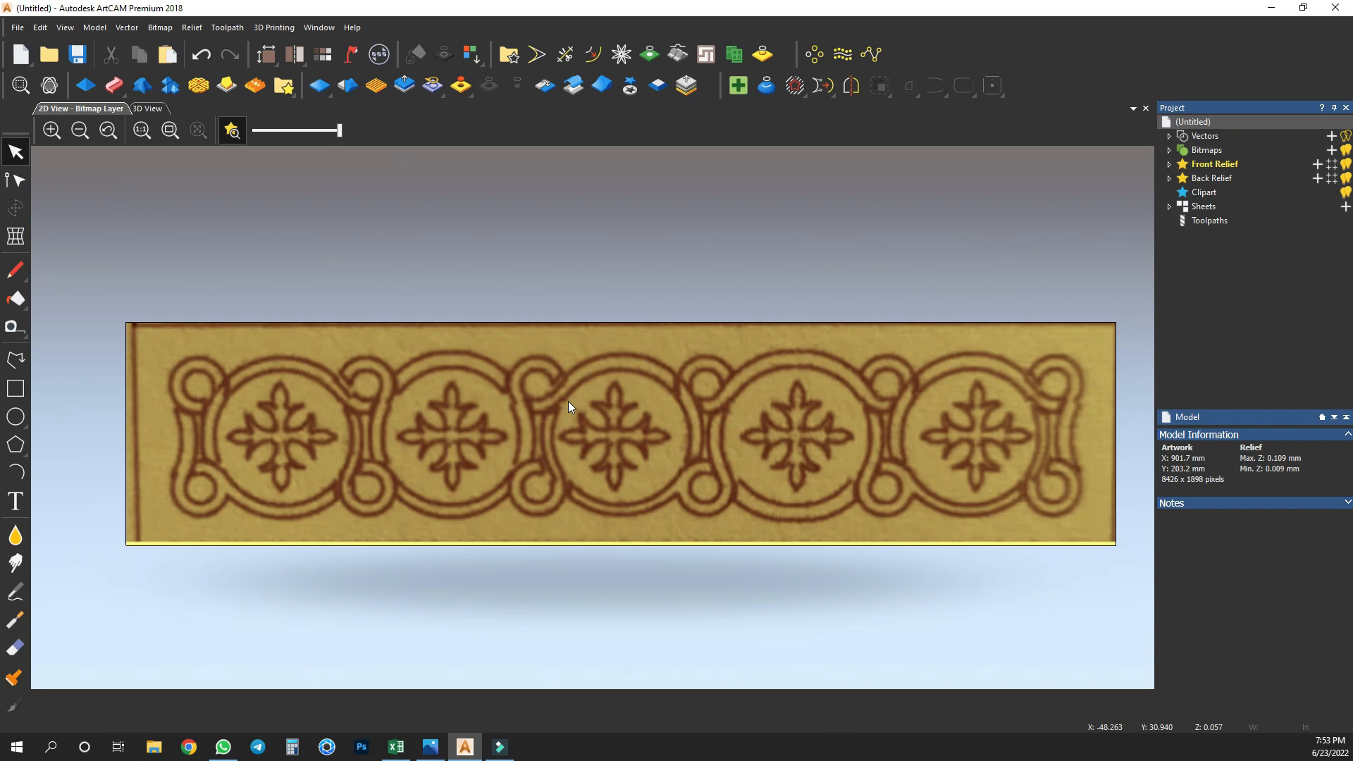
pyautogui.scroll(3, 493, 423)
pyautogui.scroll(-3, 483, 426)
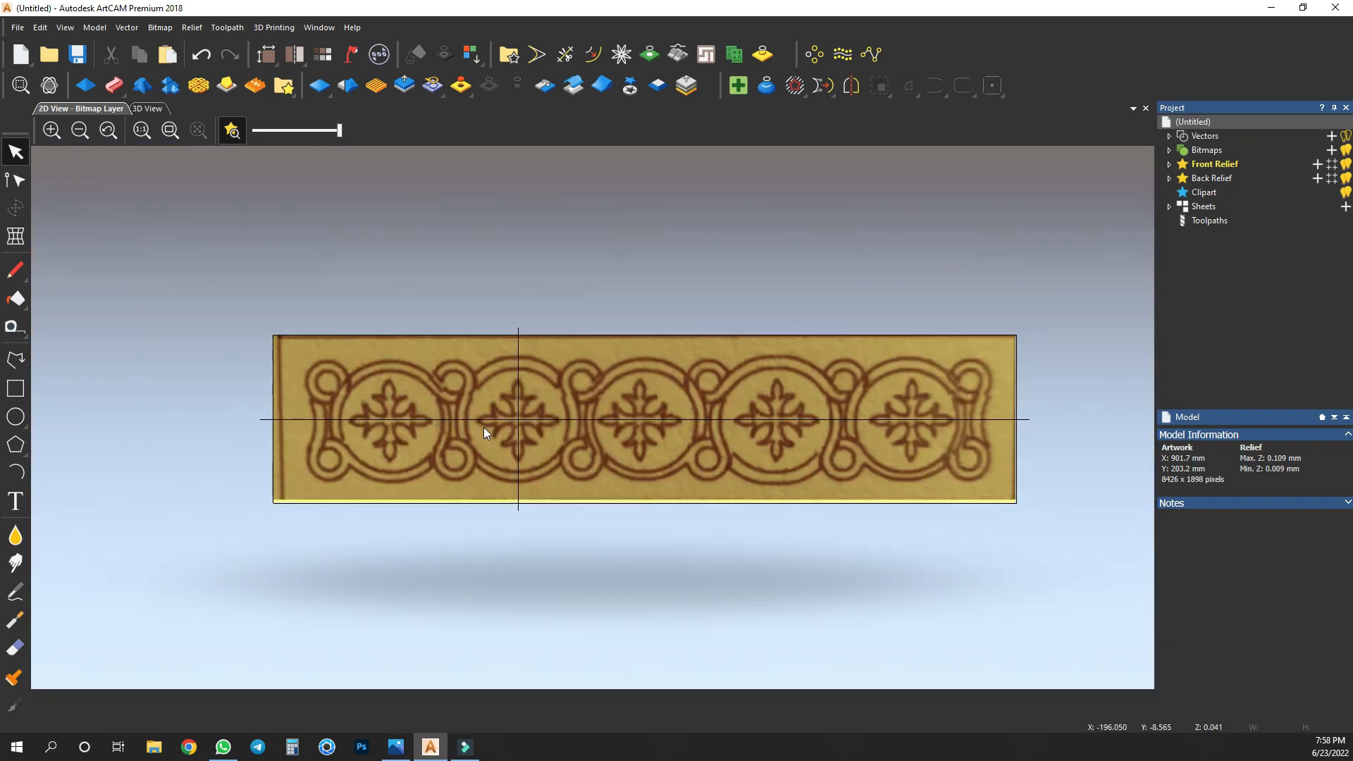
# Draw a circle about 140 mm in diameter around the second flower motif, centred on the guide lines' intersection.
pyautogui.scroll(2, 423, 415)
pyautogui.click(16, 416)
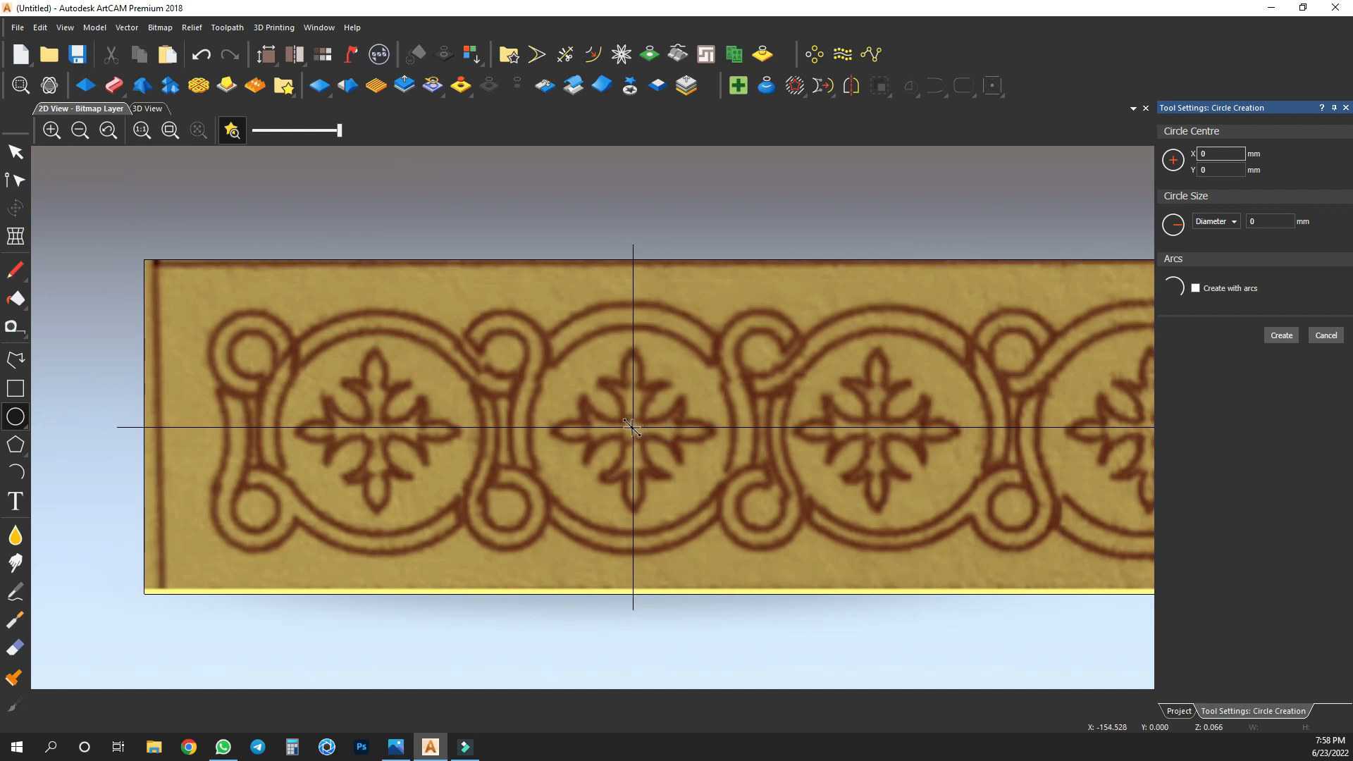
pyautogui.moveTo(632, 427); pyautogui.dragTo(744, 437)
pyautogui.moveTo(747, 440); pyautogui.dragTo(748, 438)
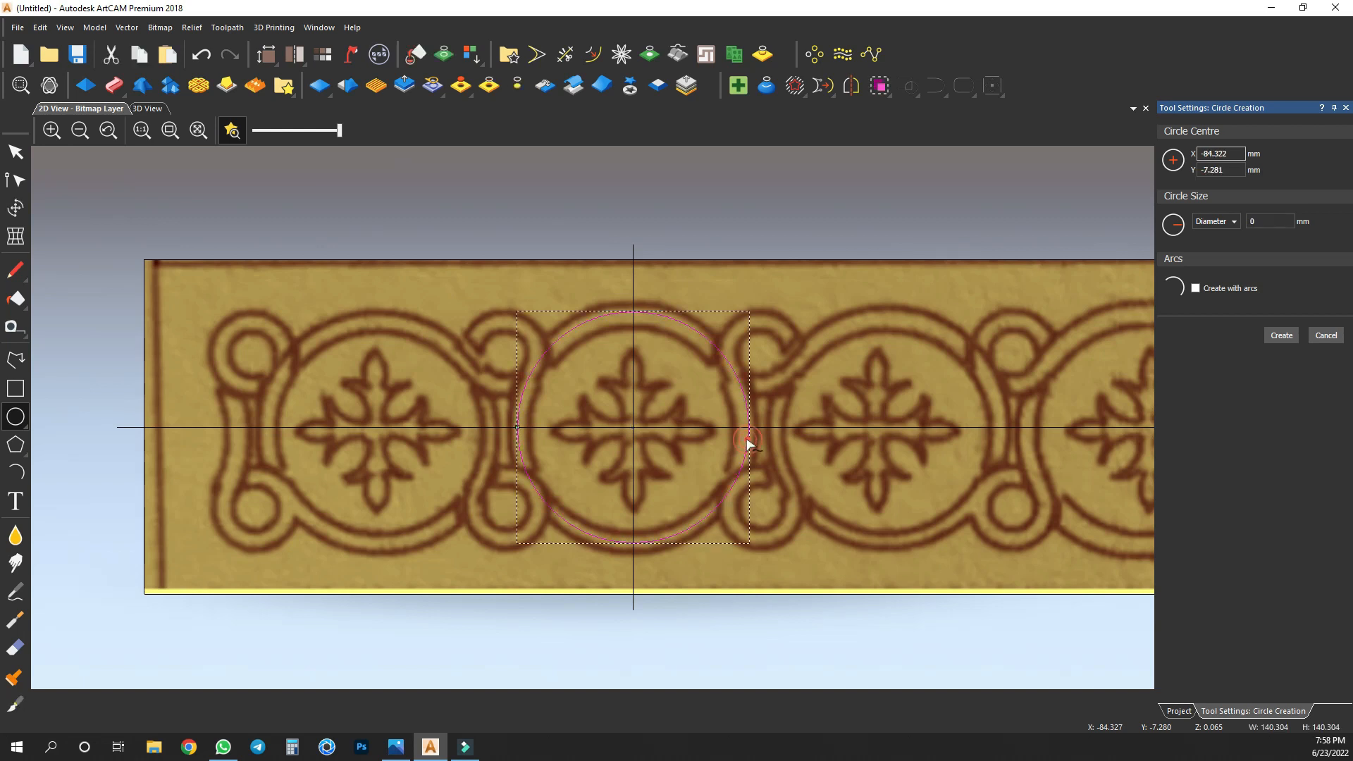
pyautogui.click(16, 152)
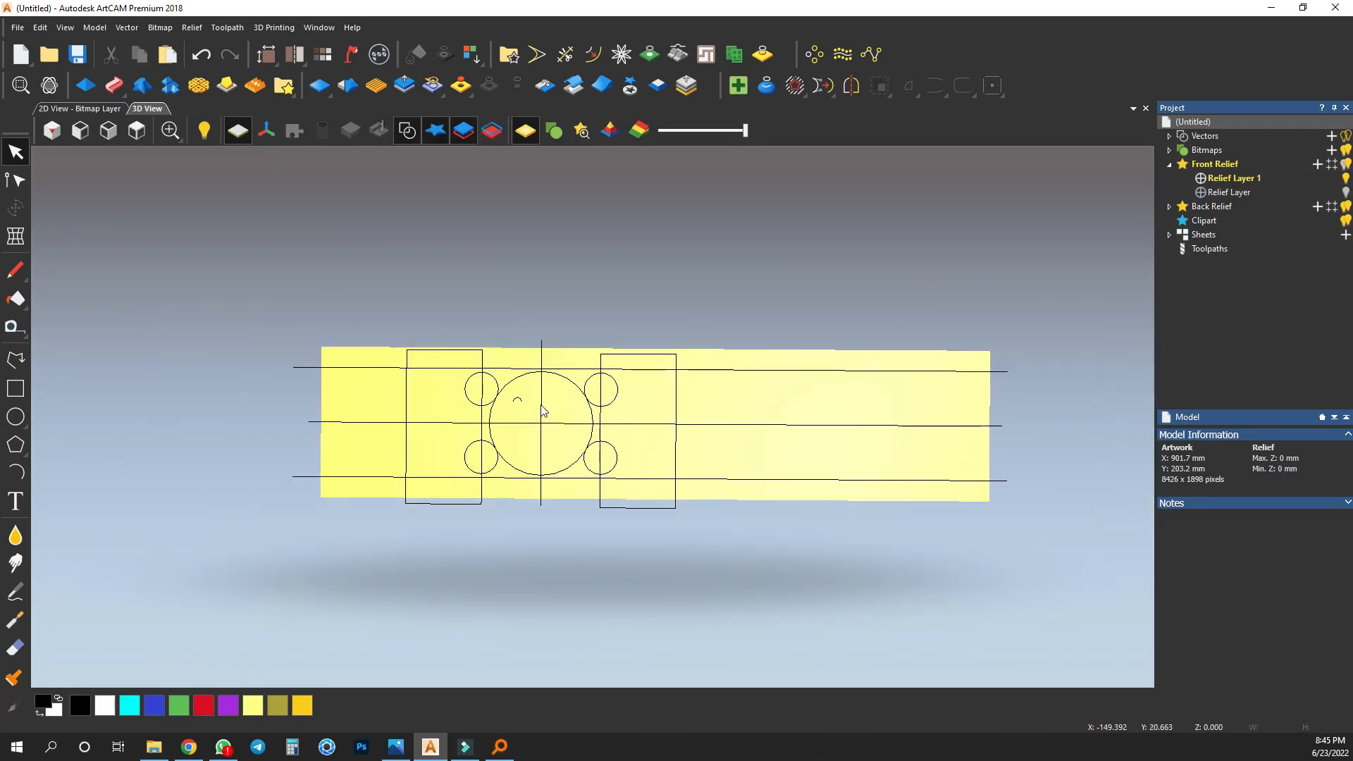
# Set up a weave using the large circle and four small circles as drive rails and the small arc as cross section.
pyautogui.click(492, 374)
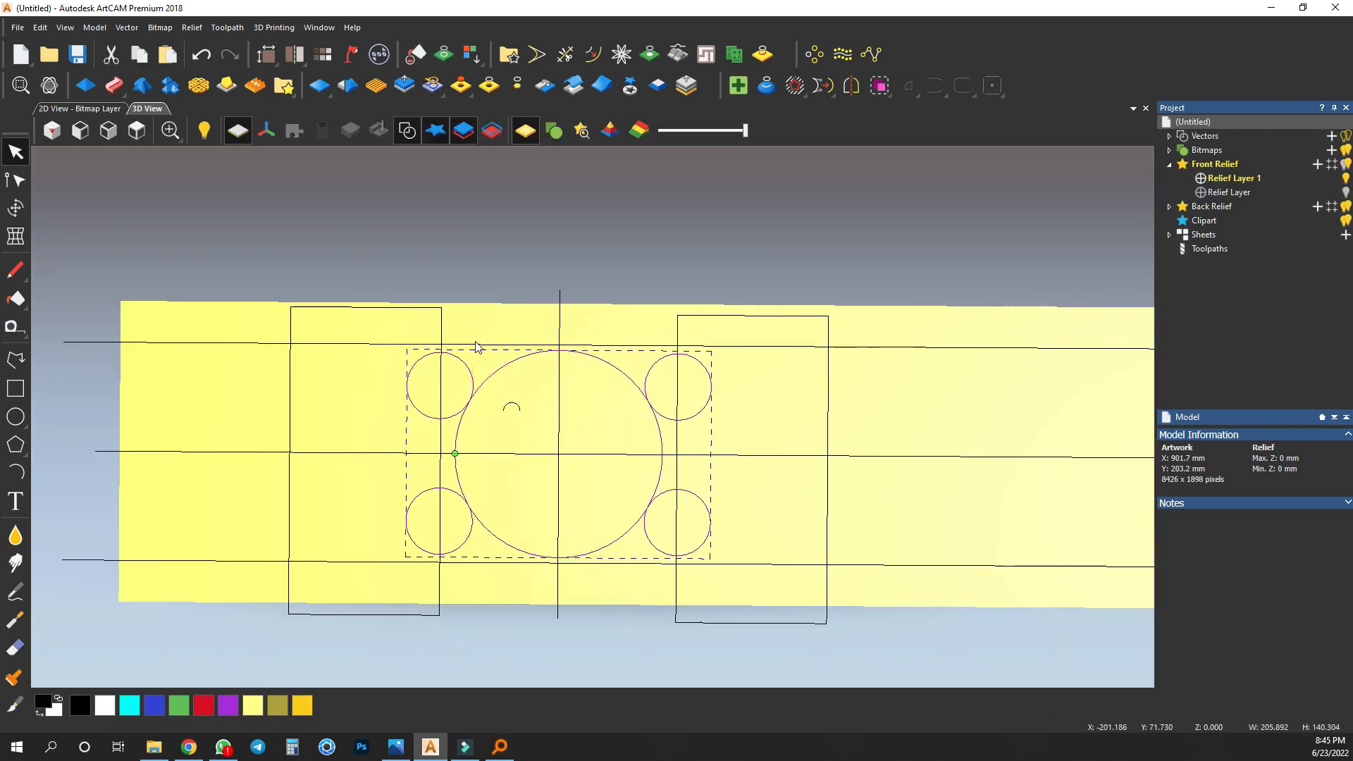
pyautogui.click(199, 86)
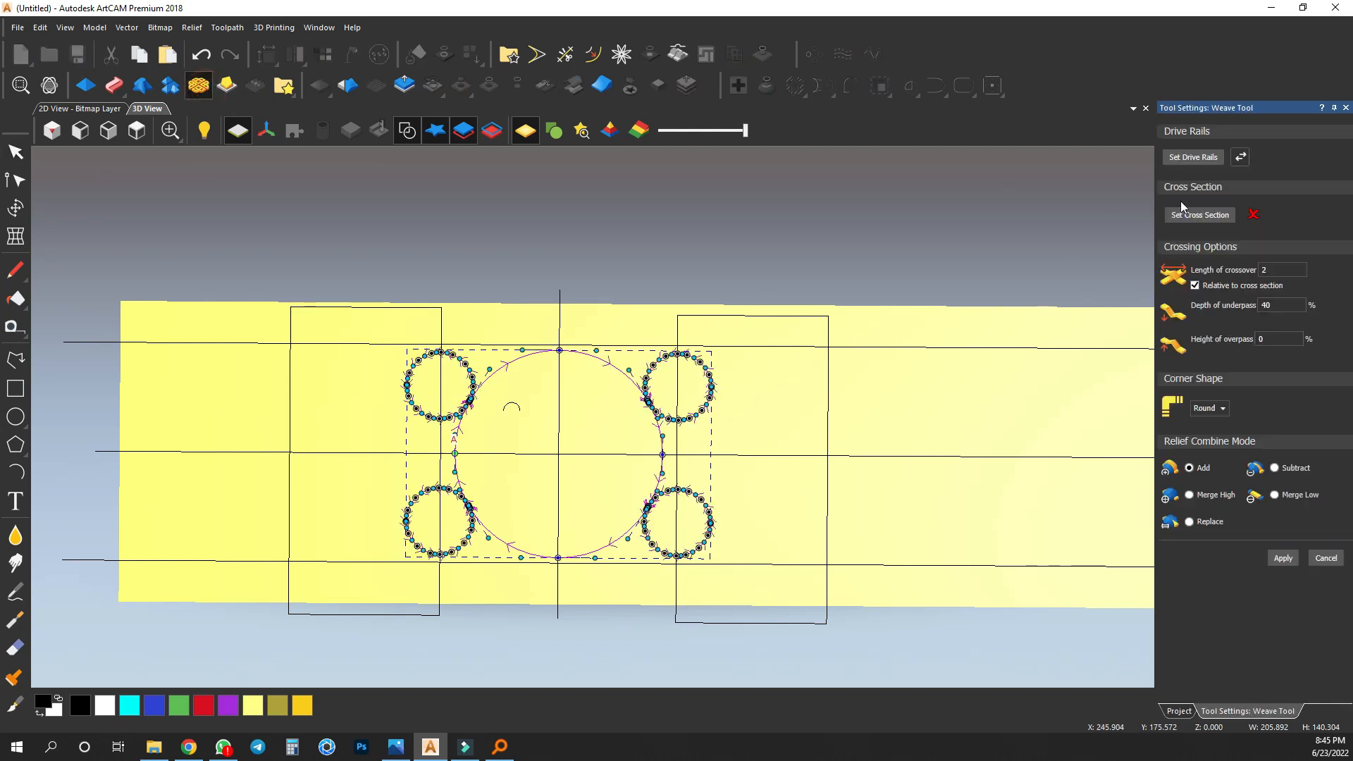
pyautogui.click(1198, 158)
pyautogui.click(511, 408)
pyautogui.click(1199, 215)
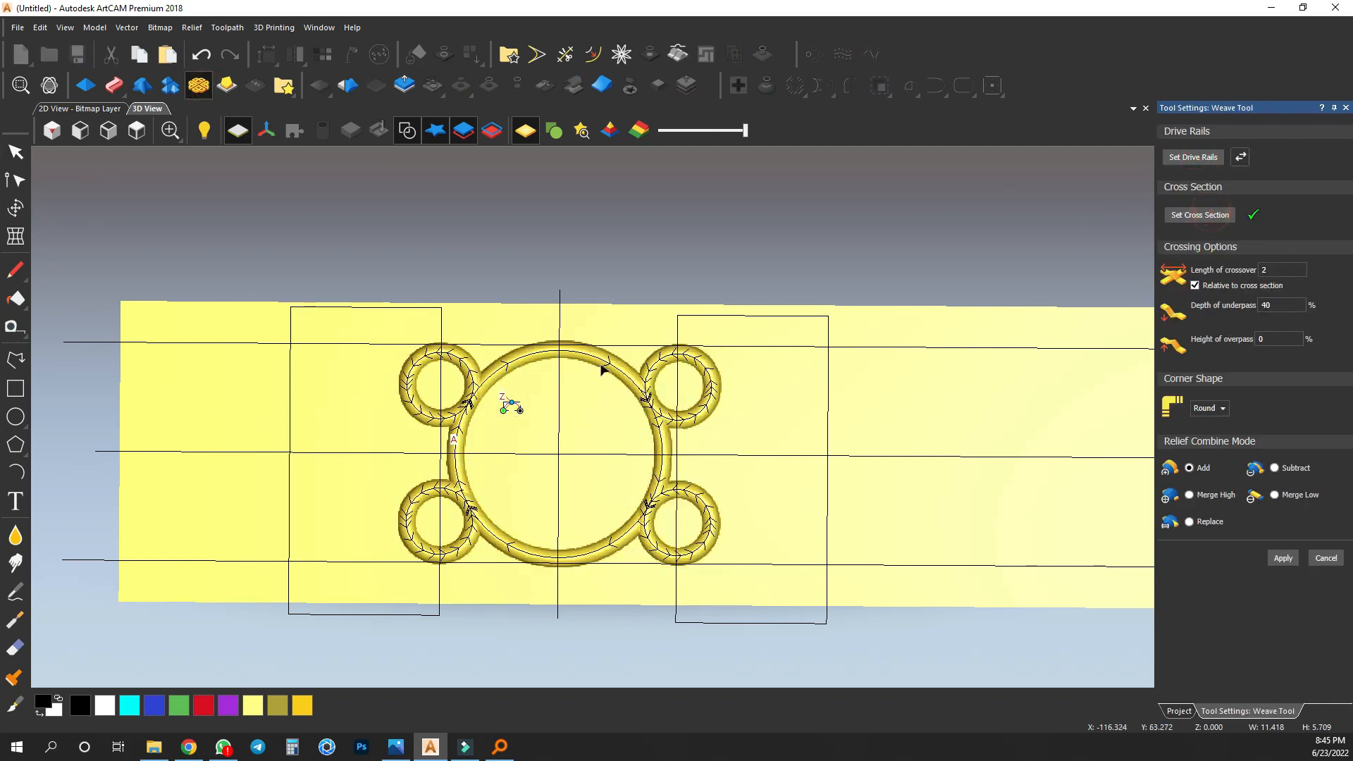
# Set the weave's length of crossover to 5 and its depth of underpass to 80%.
pyautogui.scroll(3, 571, 392)
pyautogui.scroll(-2, 598, 463)
pyautogui.scroll(2, 643, 553)
pyautogui.moveTo(649, 557); pyautogui.dragTo(700, 419)
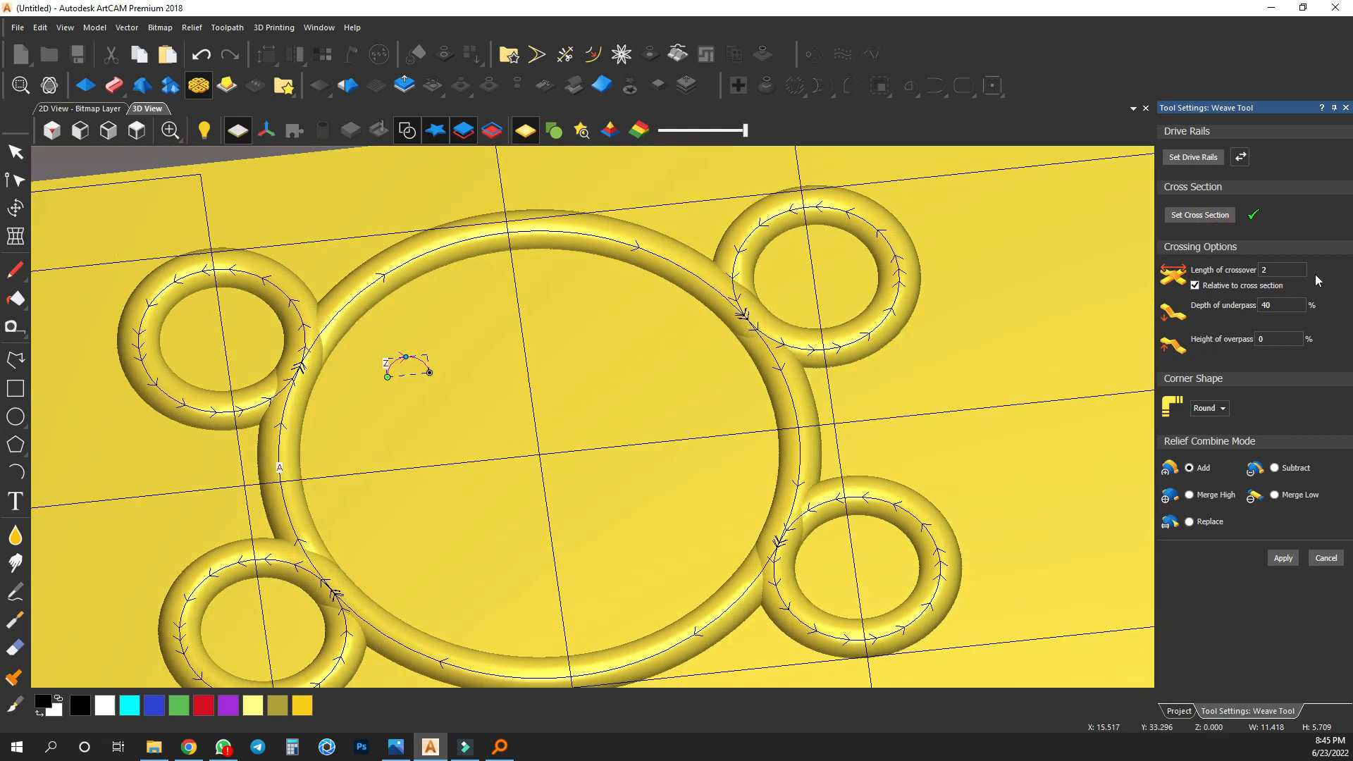
pyautogui.write('5')
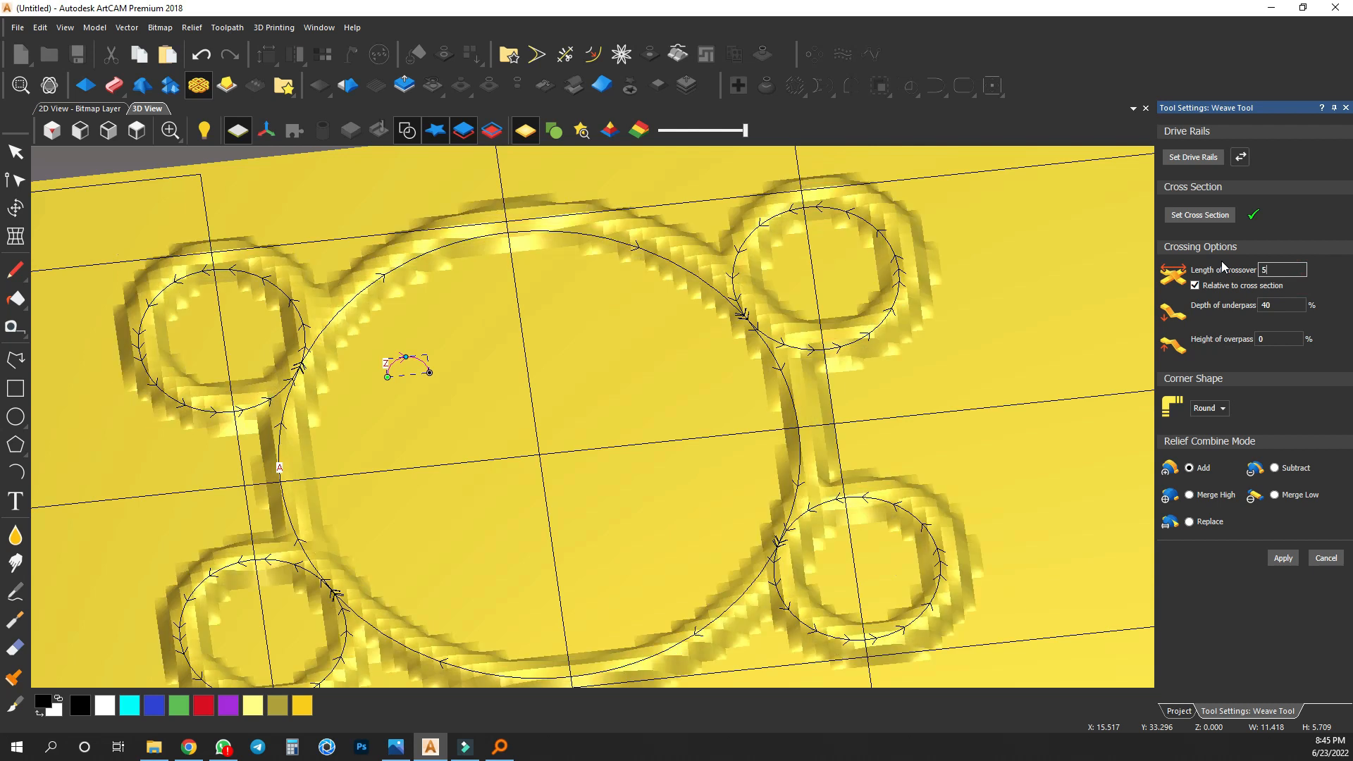
pyautogui.doubleClick(1288, 308)
pyautogui.write('80')
# Check the ring crossings in the preview and apply the weave to the relief layer in Add mode.
pyautogui.scroll(-3, 525, 493)
pyautogui.scroll(2, 525, 494)
pyautogui.moveTo(535, 486); pyautogui.dragTo(598, 463)
pyautogui.scroll(3, 384, 352)
pyautogui.moveTo(447, 388); pyautogui.dragTo(582, 492)
pyautogui.scroll(-5, 583, 491)
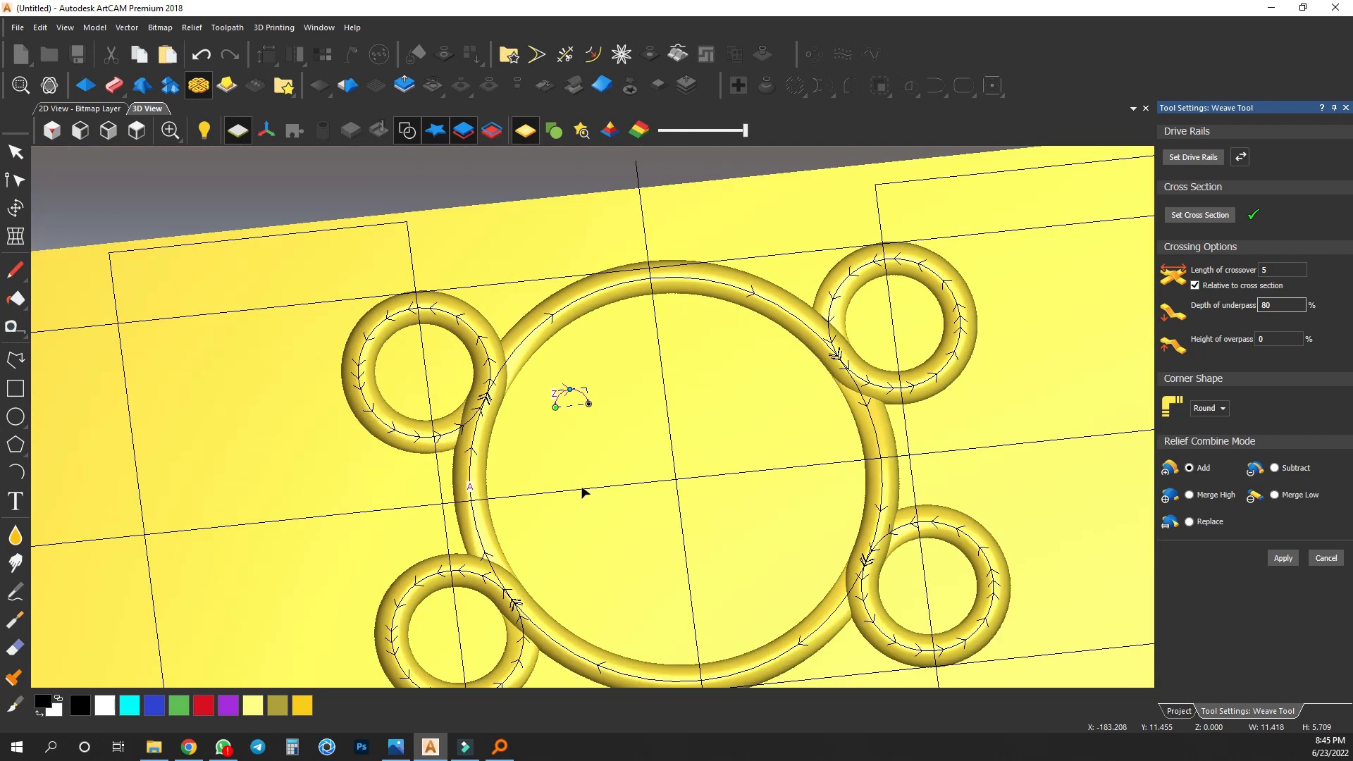
pyautogui.scroll(2, 729, 488)
pyautogui.scroll(2, 686, 478)
pyautogui.moveTo(685, 478); pyautogui.dragTo(628, 517)
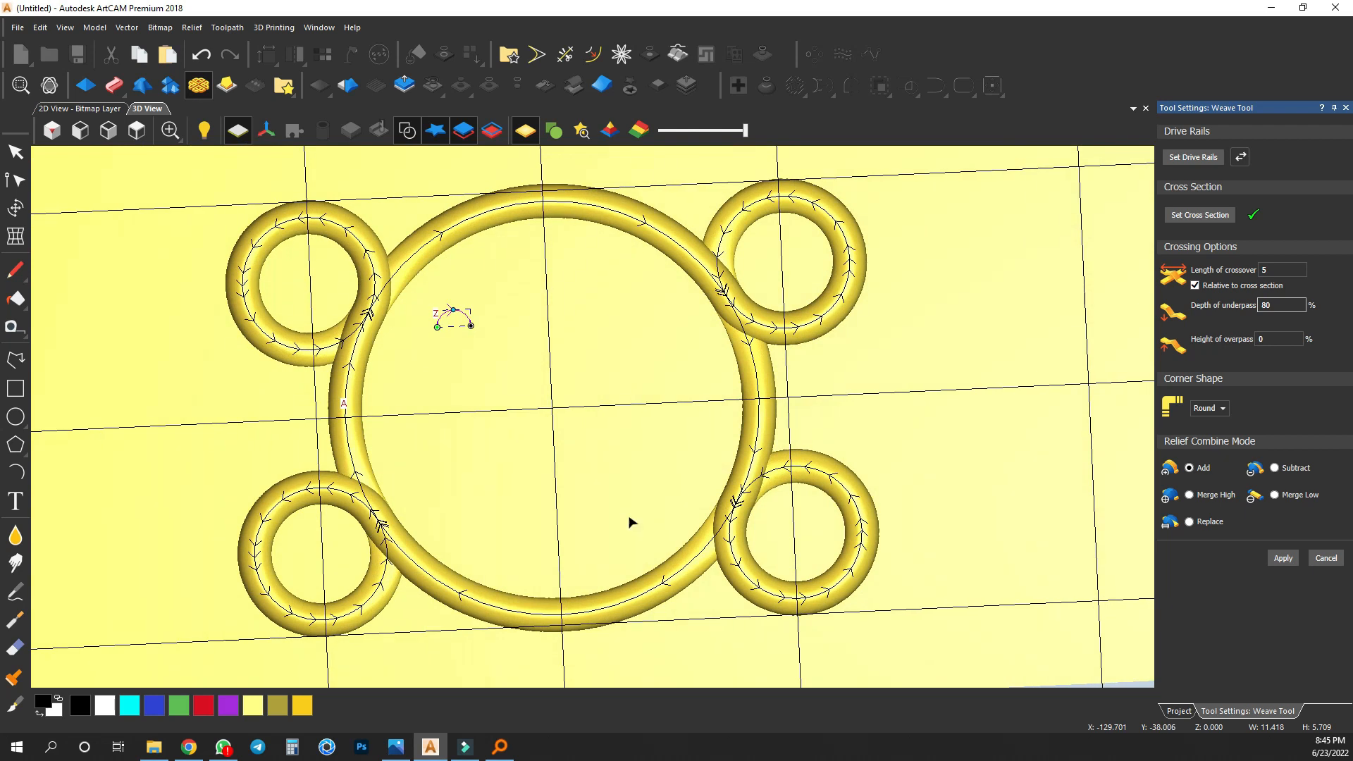
pyautogui.click(1283, 558)
pyautogui.scroll(-4, 513, 292)
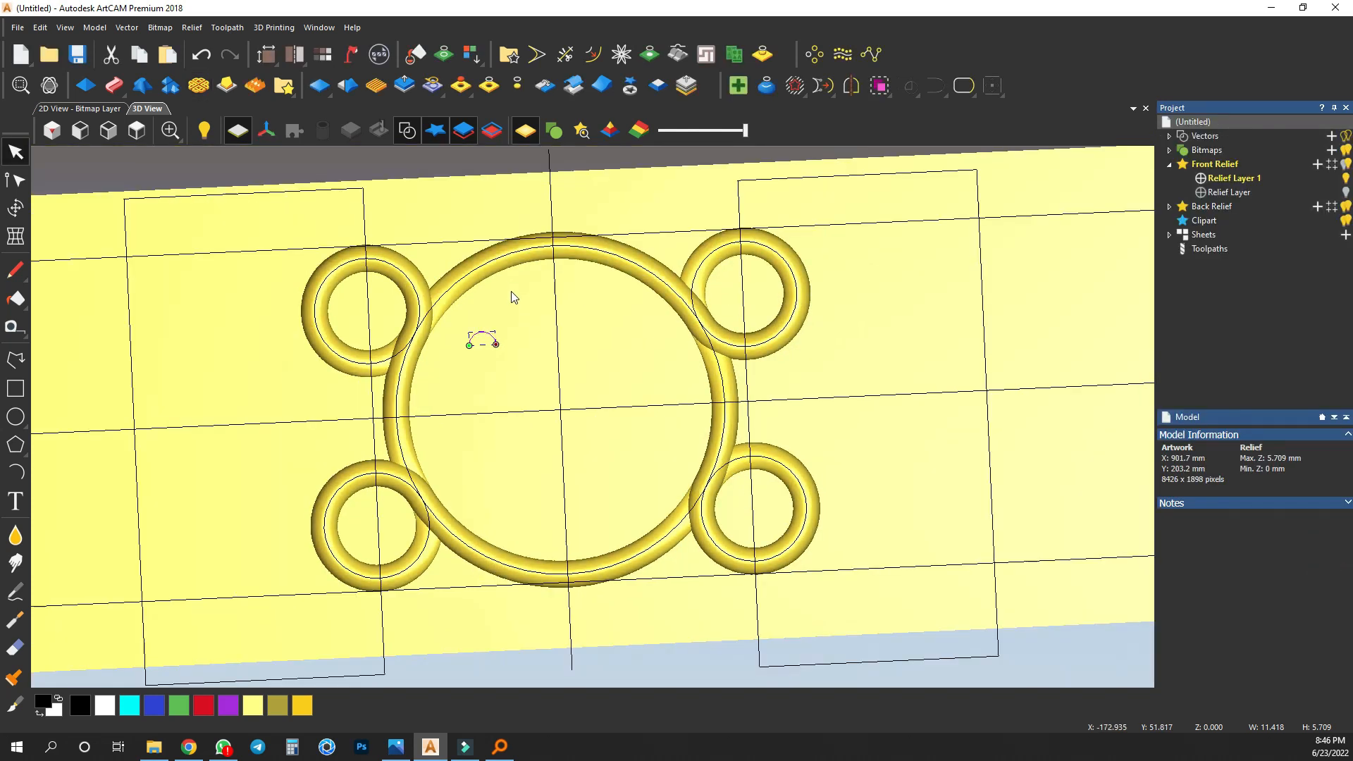
# Clear the relief inside the two tall rectangles so the four small rings are cut in half.
pyautogui.scroll(2, 631, 352)
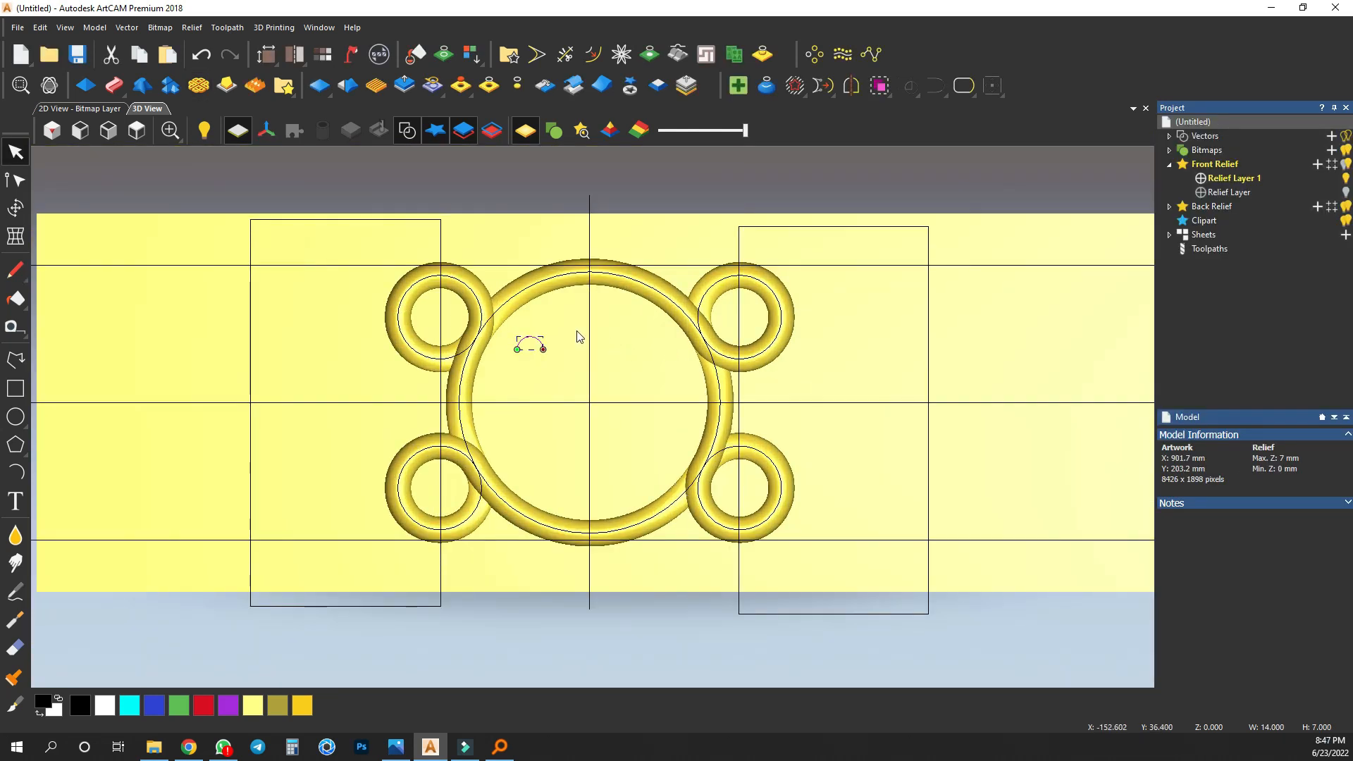
pyautogui.click(329, 247)
pyautogui.moveTo(459, 233); pyautogui.dragTo(413, 236)
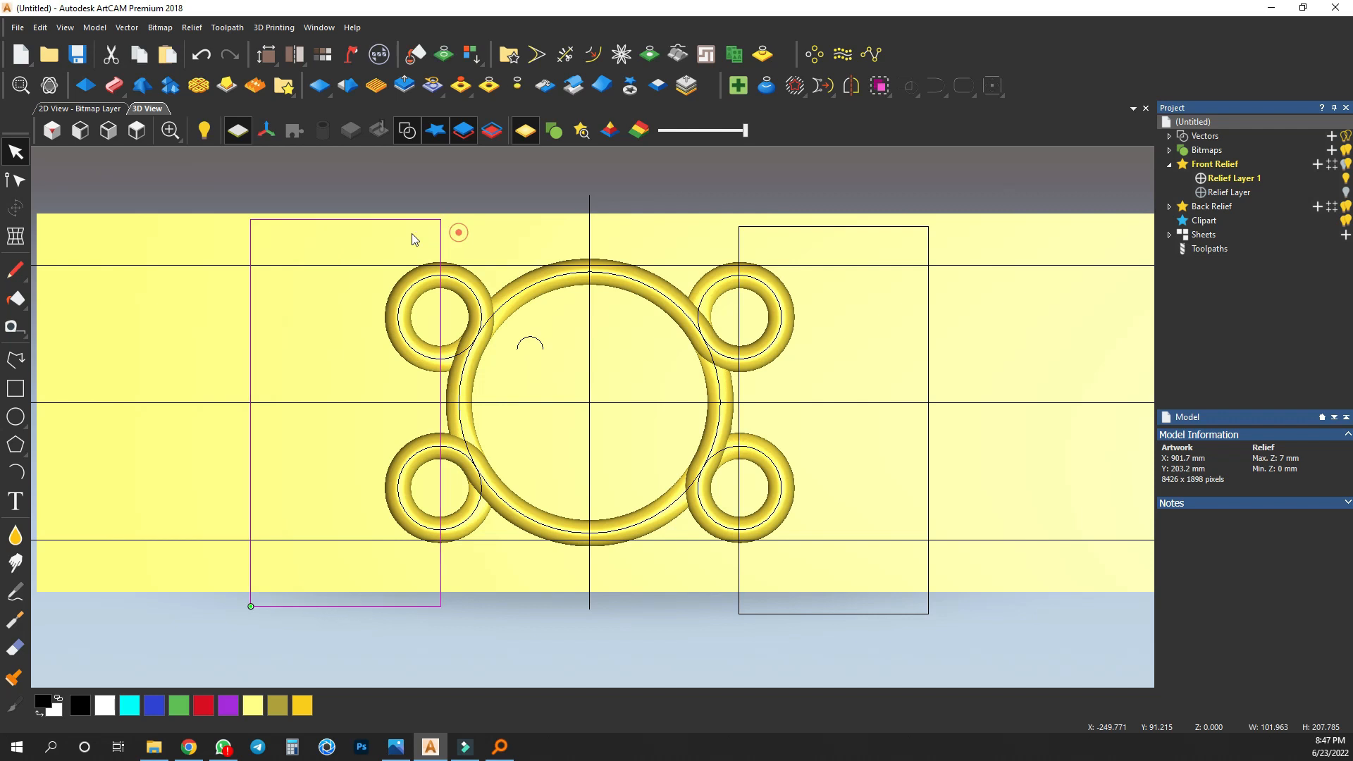
pyautogui.keyDown('shift'); pyautogui.click(761, 228); pyautogui.keyUp('shift')
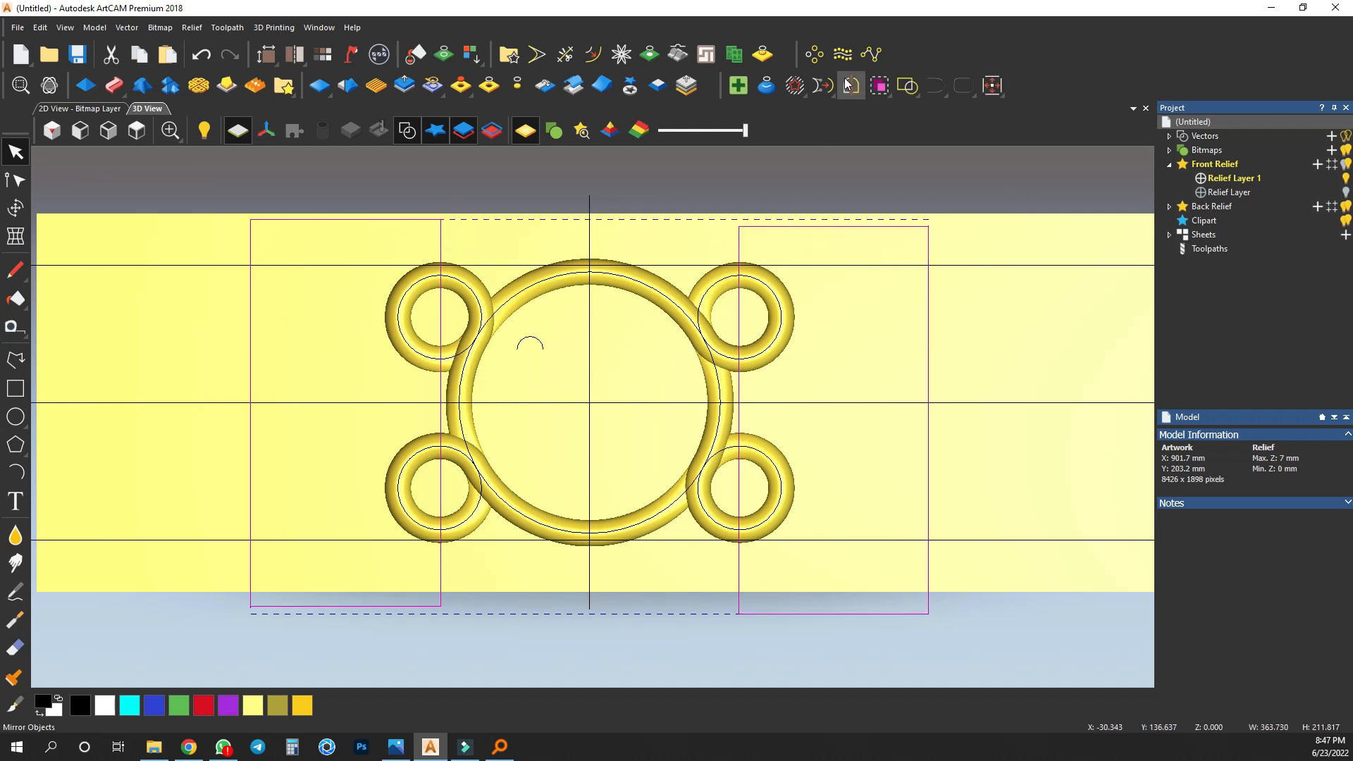
pyautogui.click(491, 83)
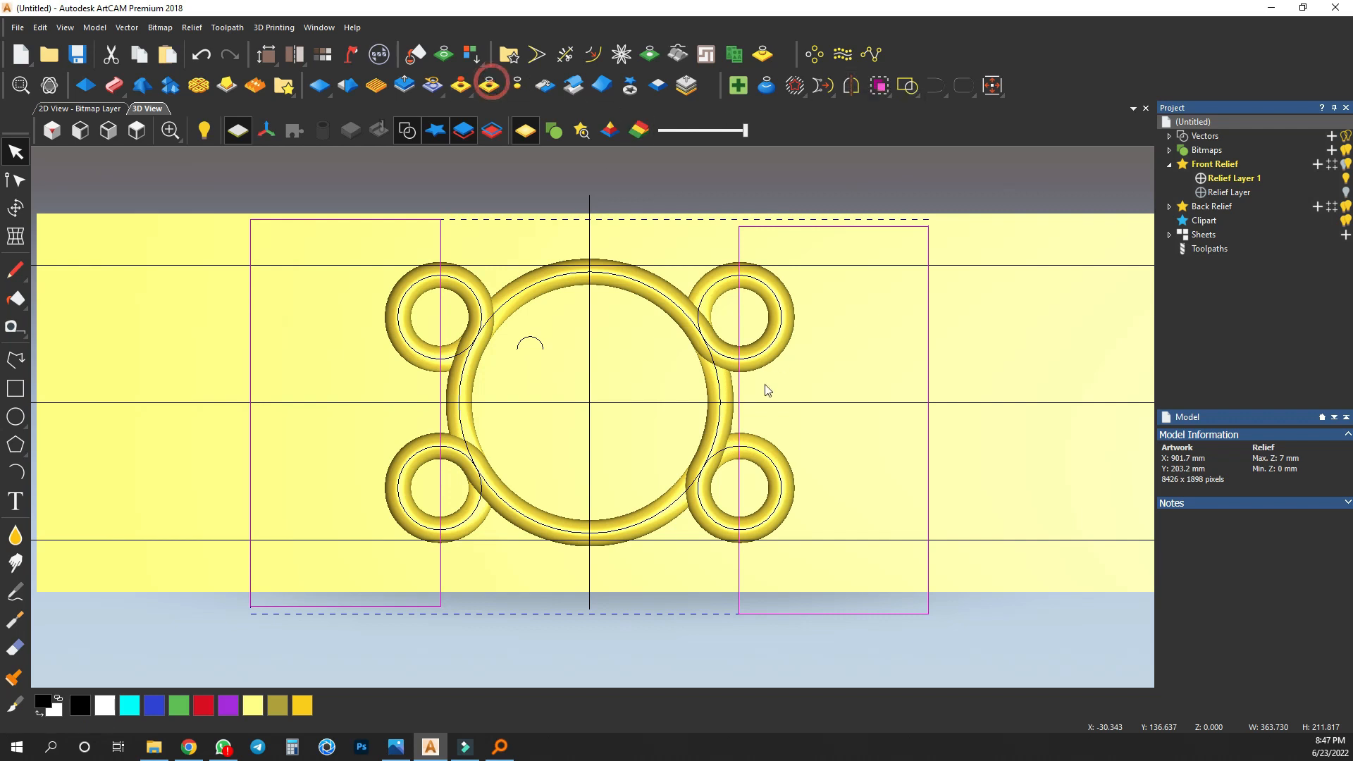
pyautogui.click(854, 319)
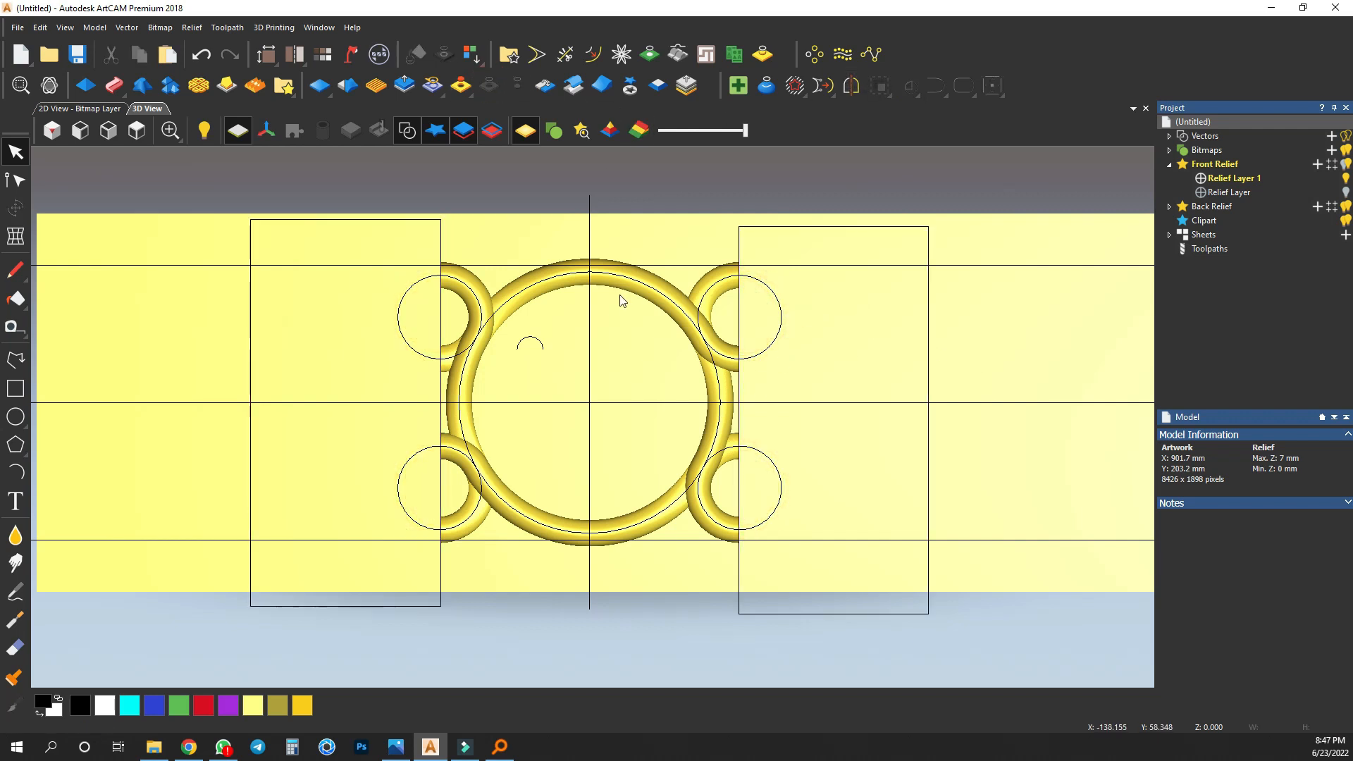
# Convert the trimmed woven rings from the relief layer into a clipart object and select it.
pyautogui.click(629, 85)
pyautogui.click(495, 237)
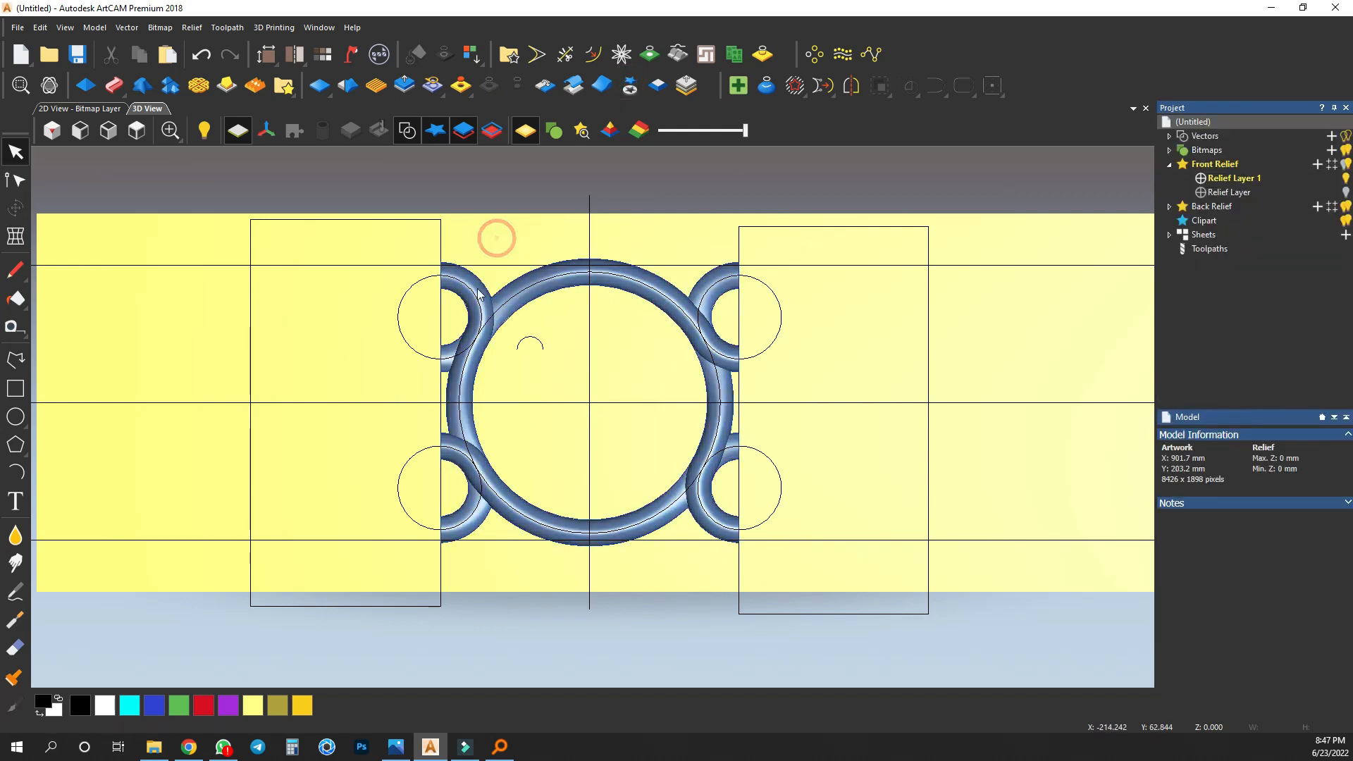
pyautogui.click(498, 310)
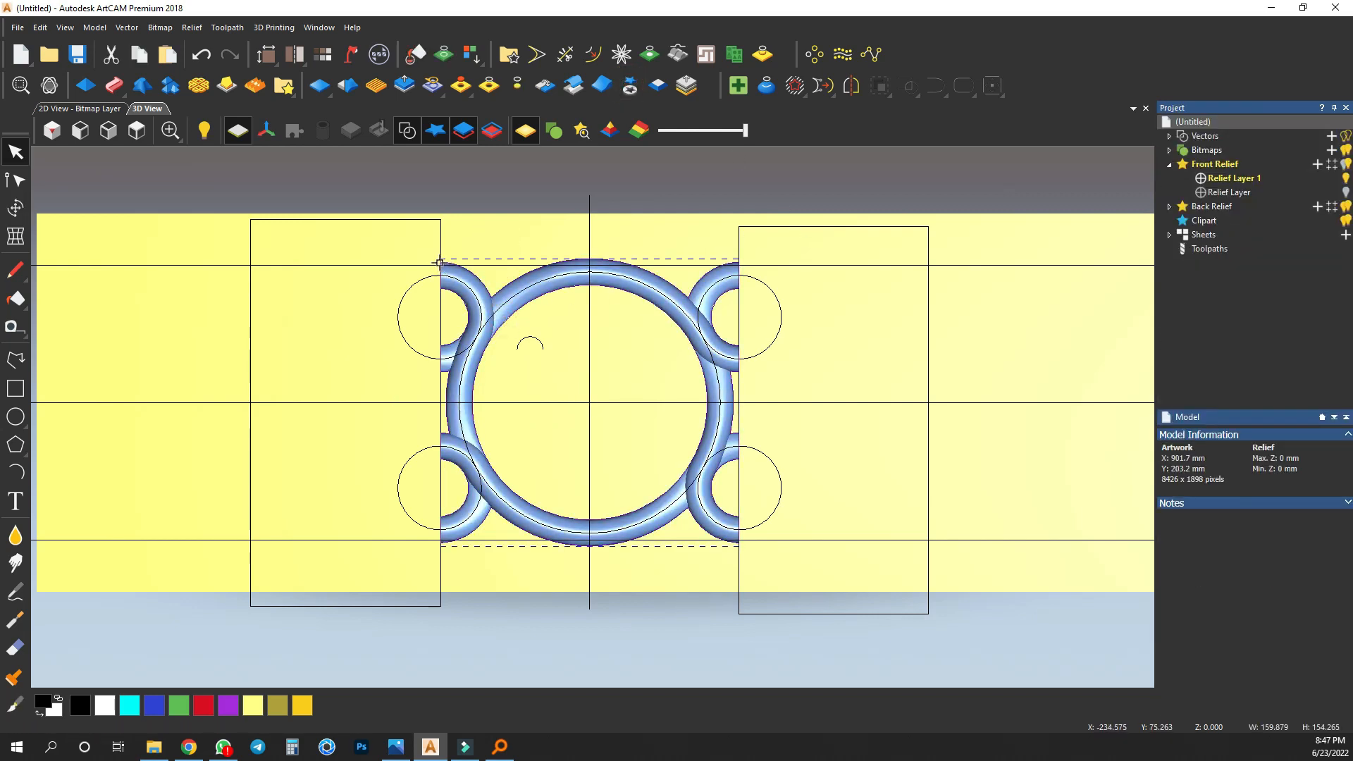
# Copy the woven ring clipart to the right of the original, joining the cut half-rings along their shared edge.
pyautogui.moveTo(439, 262); pyautogui.dragTo(738, 258)
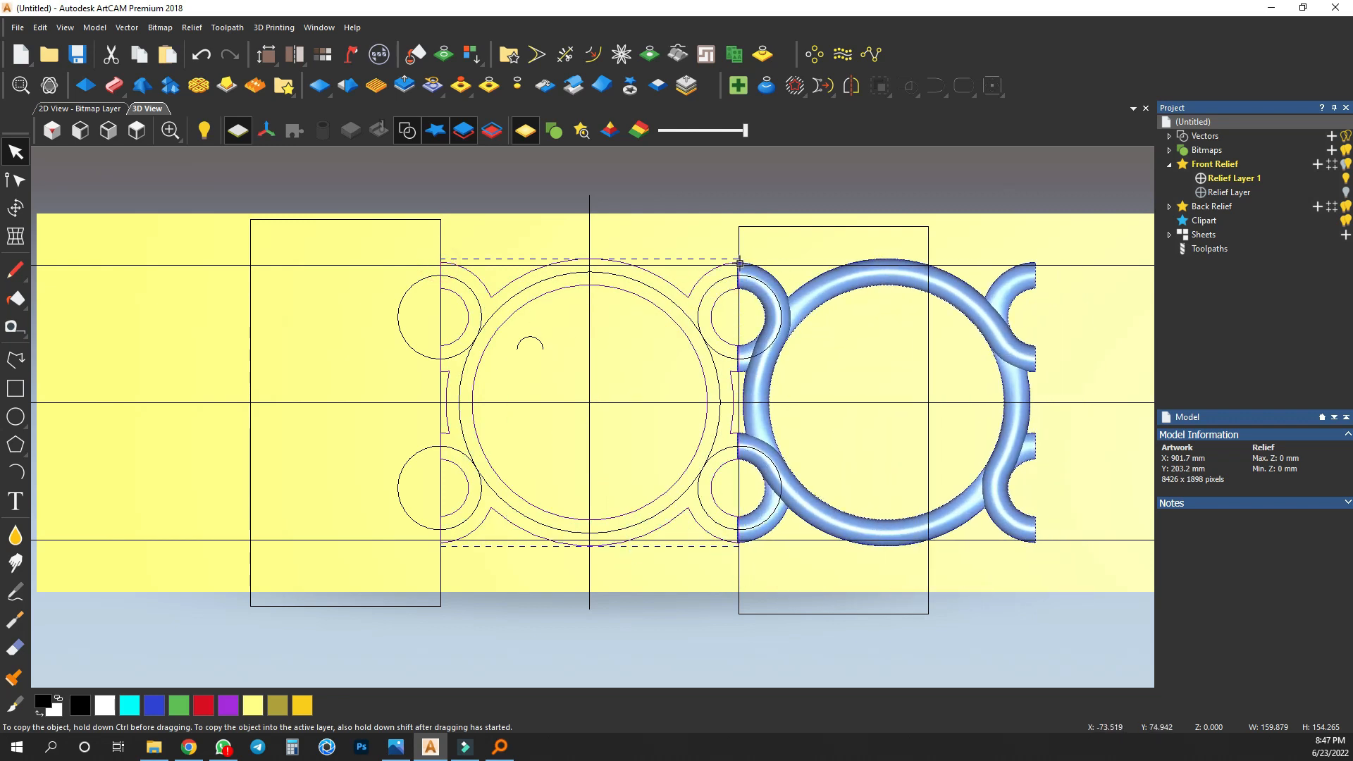
pyautogui.moveTo(739, 258); pyautogui.dragTo(739, 263)
pyautogui.scroll(5, 743, 266)
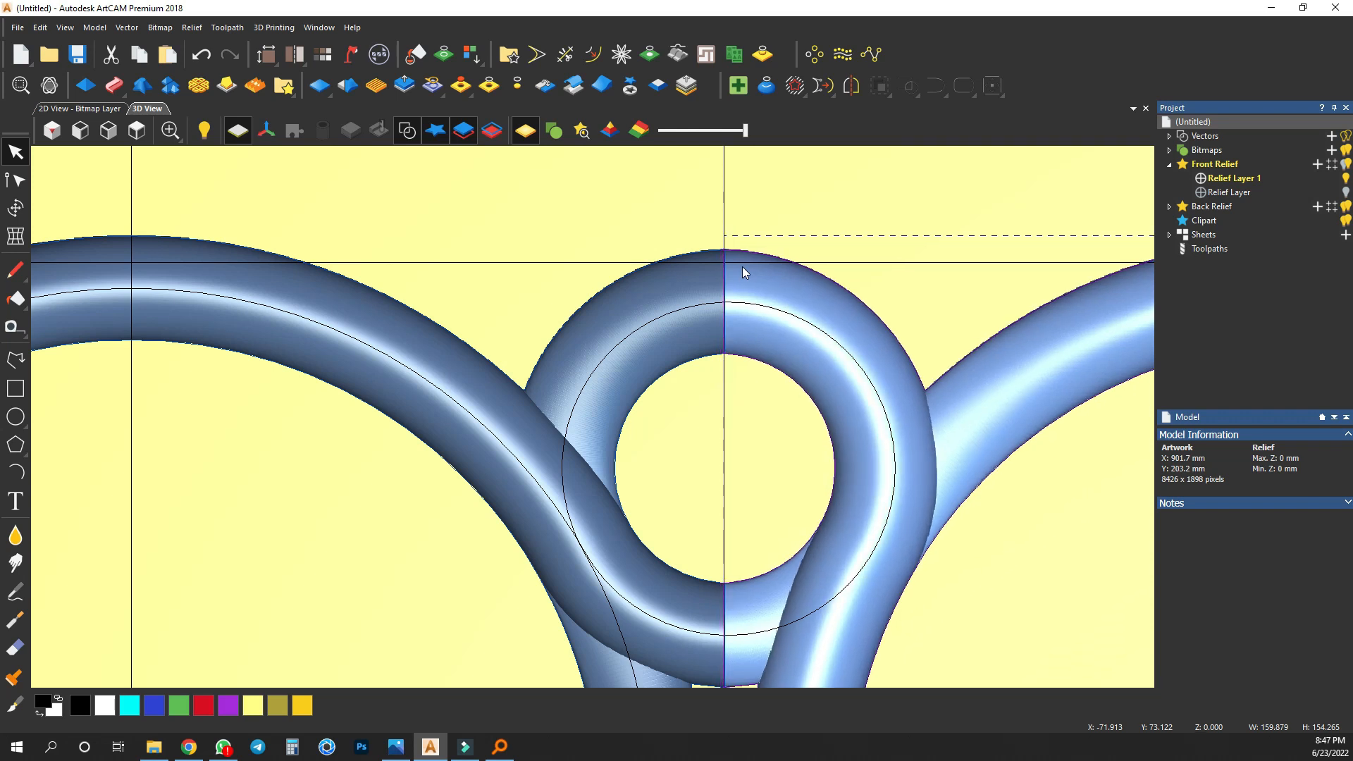
pyautogui.scroll(-3, 733, 284)
pyautogui.scroll(8, 661, 554)
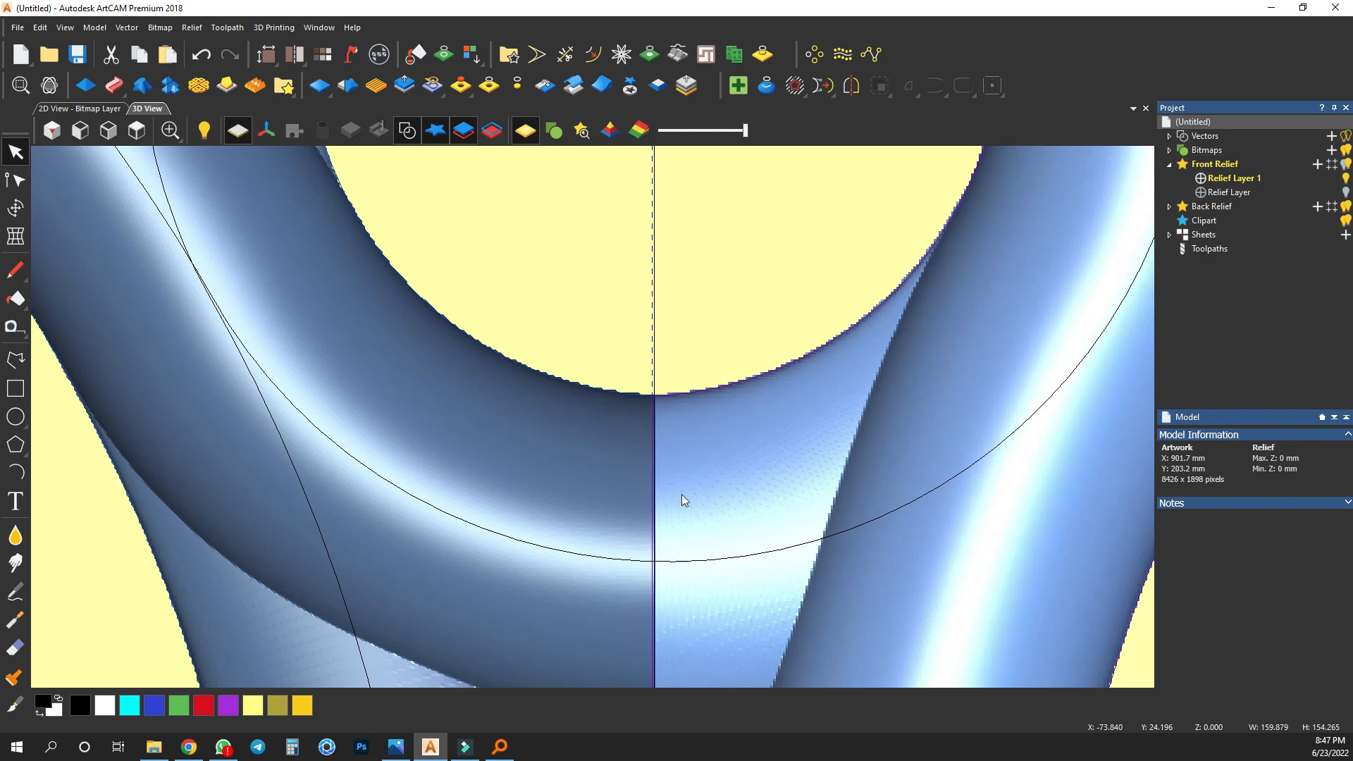
pyautogui.scroll(-8, 682, 501)
pyautogui.scroll(1, 507, 381)
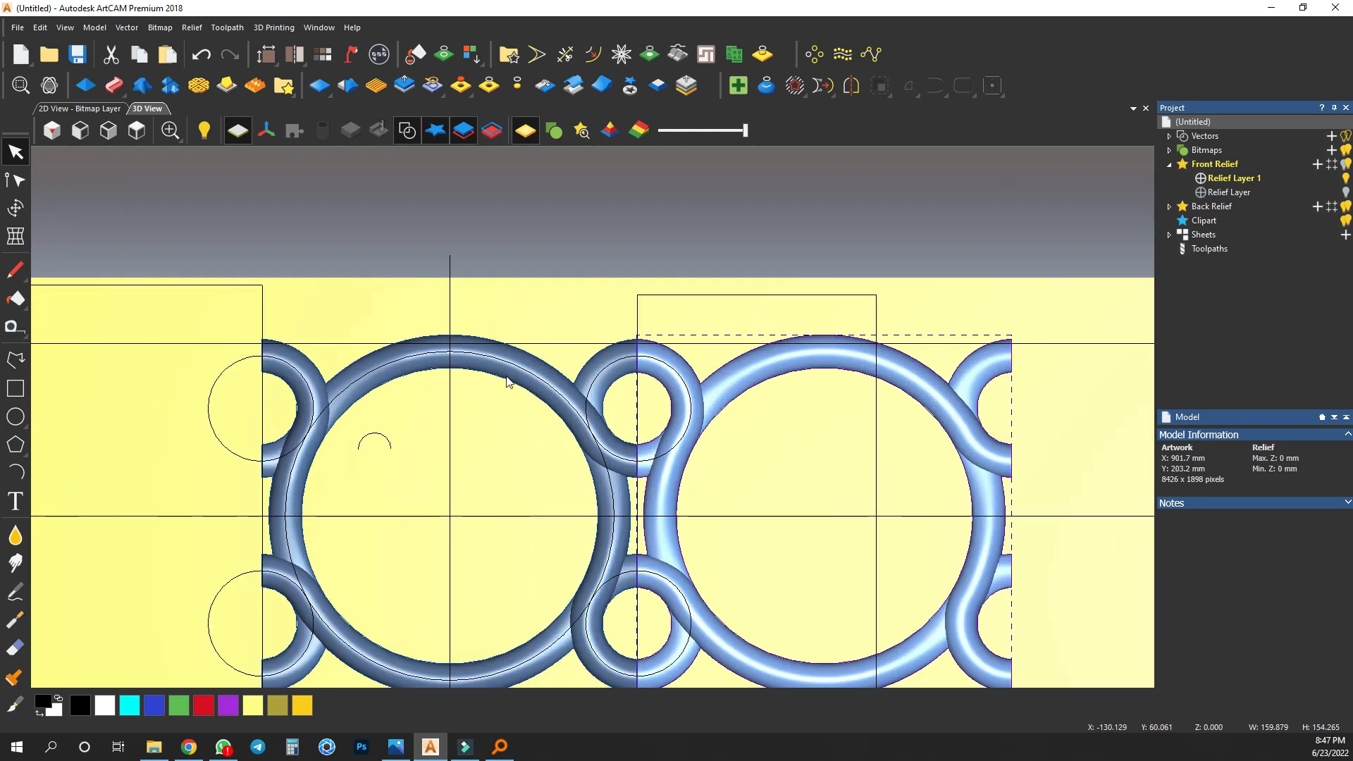
pyautogui.scroll(-3, 508, 381)
pyautogui.scroll(2, 326, 384)
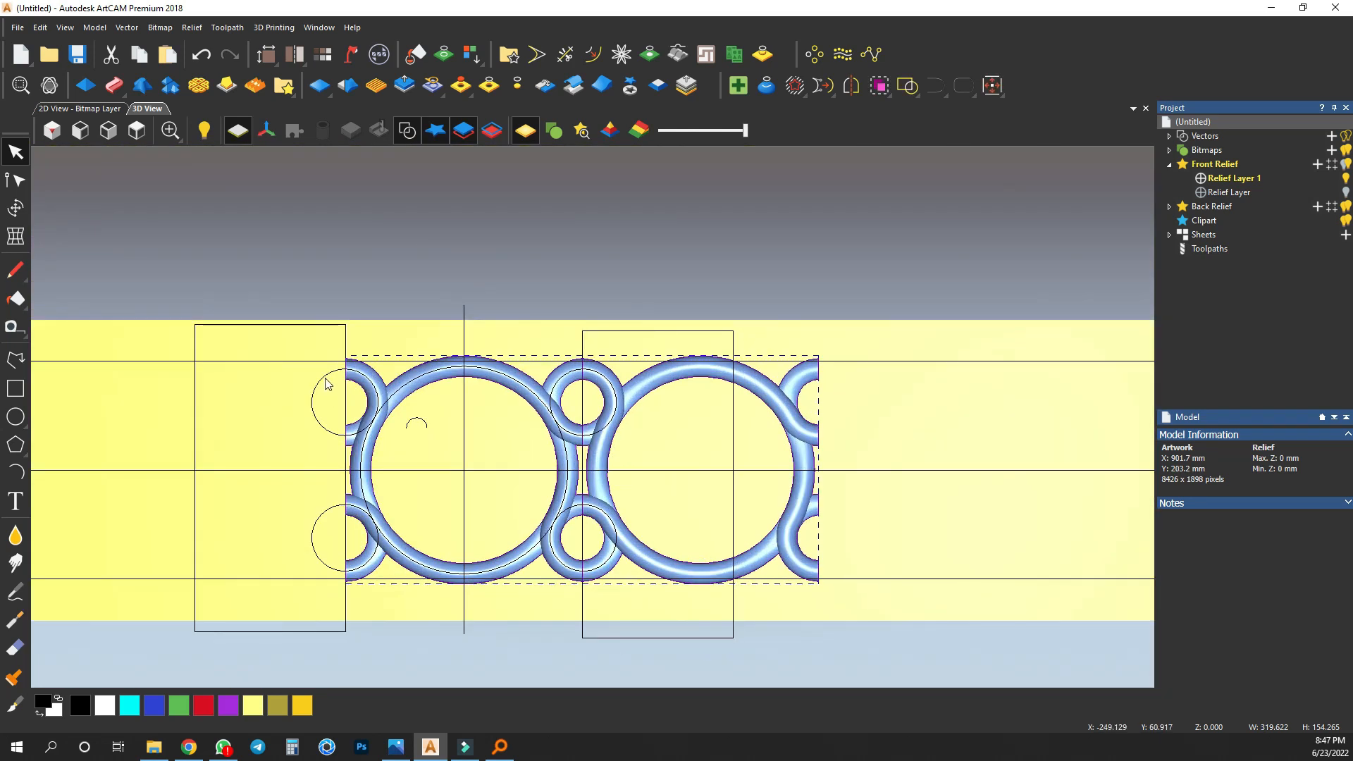
# Copy the selected two-ring clipart to the right, aligning the cut half-rings along their shared edge.
pyautogui.moveTo(344, 359); pyautogui.dragTo(831, 358)
pyautogui.scroll(4, 823, 356)
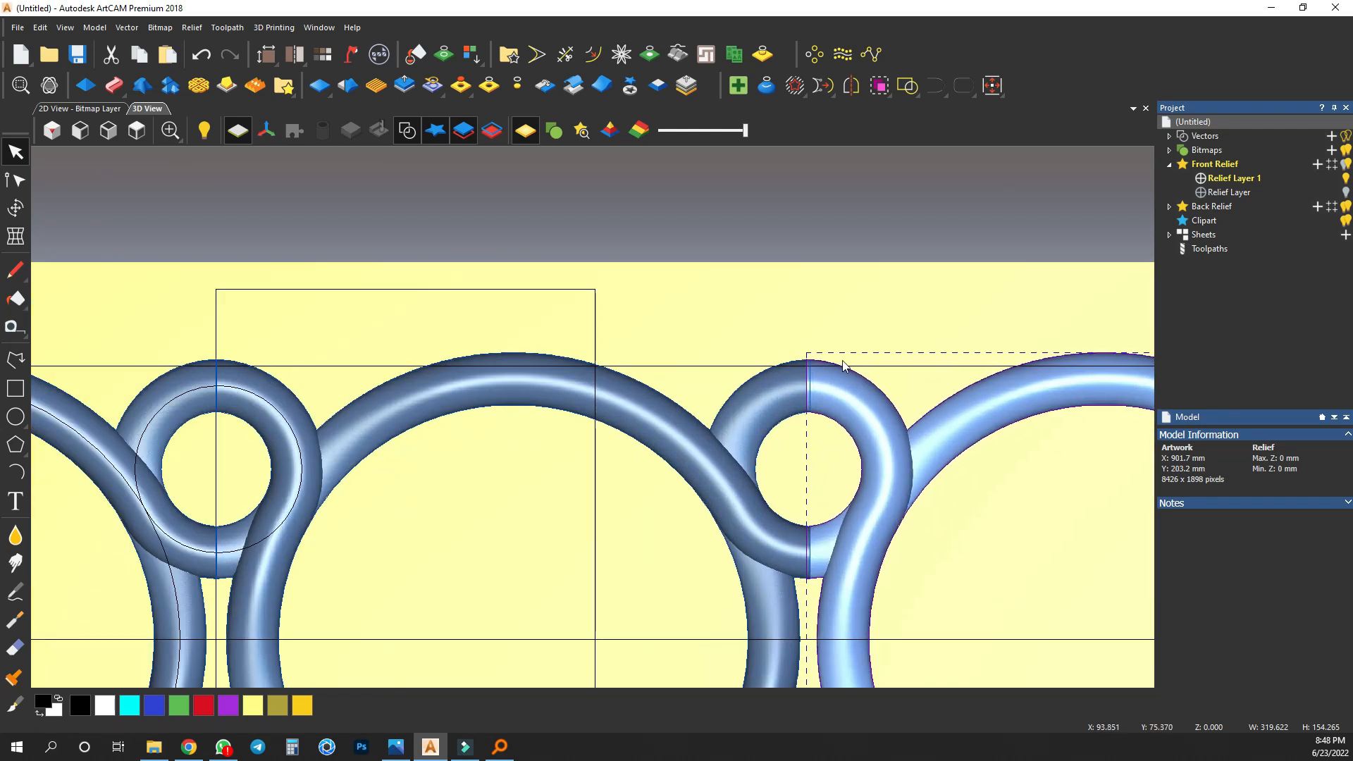
pyautogui.scroll(3, 810, 377)
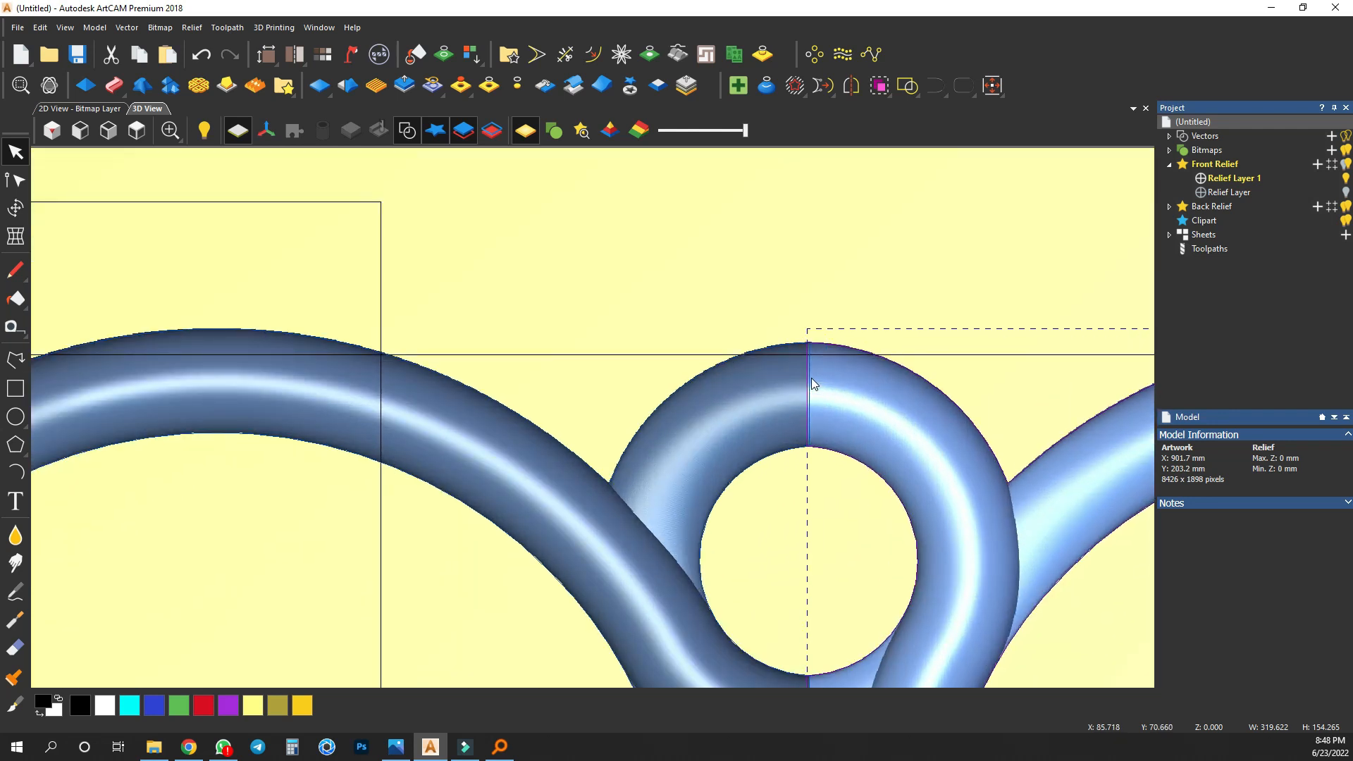
pyautogui.scroll(-8, 694, 458)
pyautogui.scroll(-1, 693, 459)
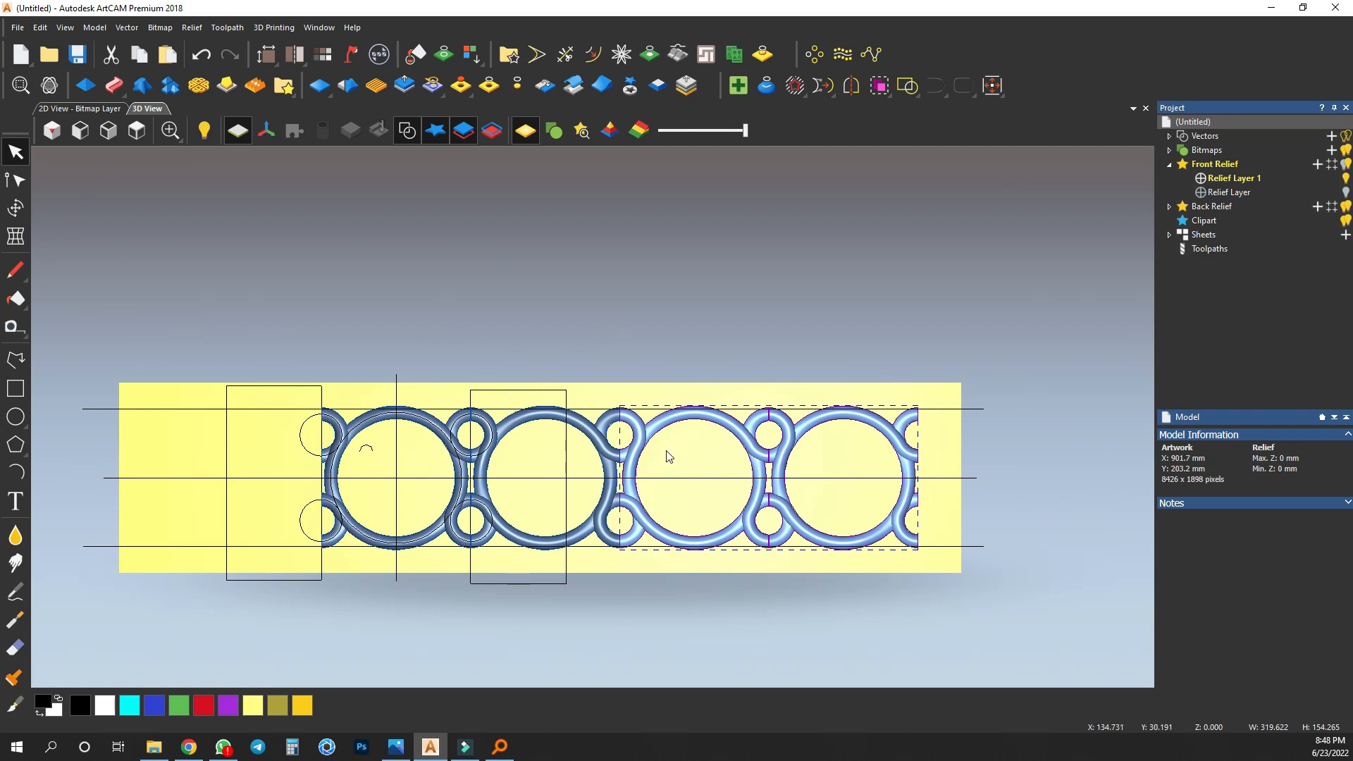
# Add a further two-ring copy at the row's right end, extending past the panel edge, and check the seam closely.
pyautogui.moveTo(620, 408); pyautogui.dragTo(919, 407)
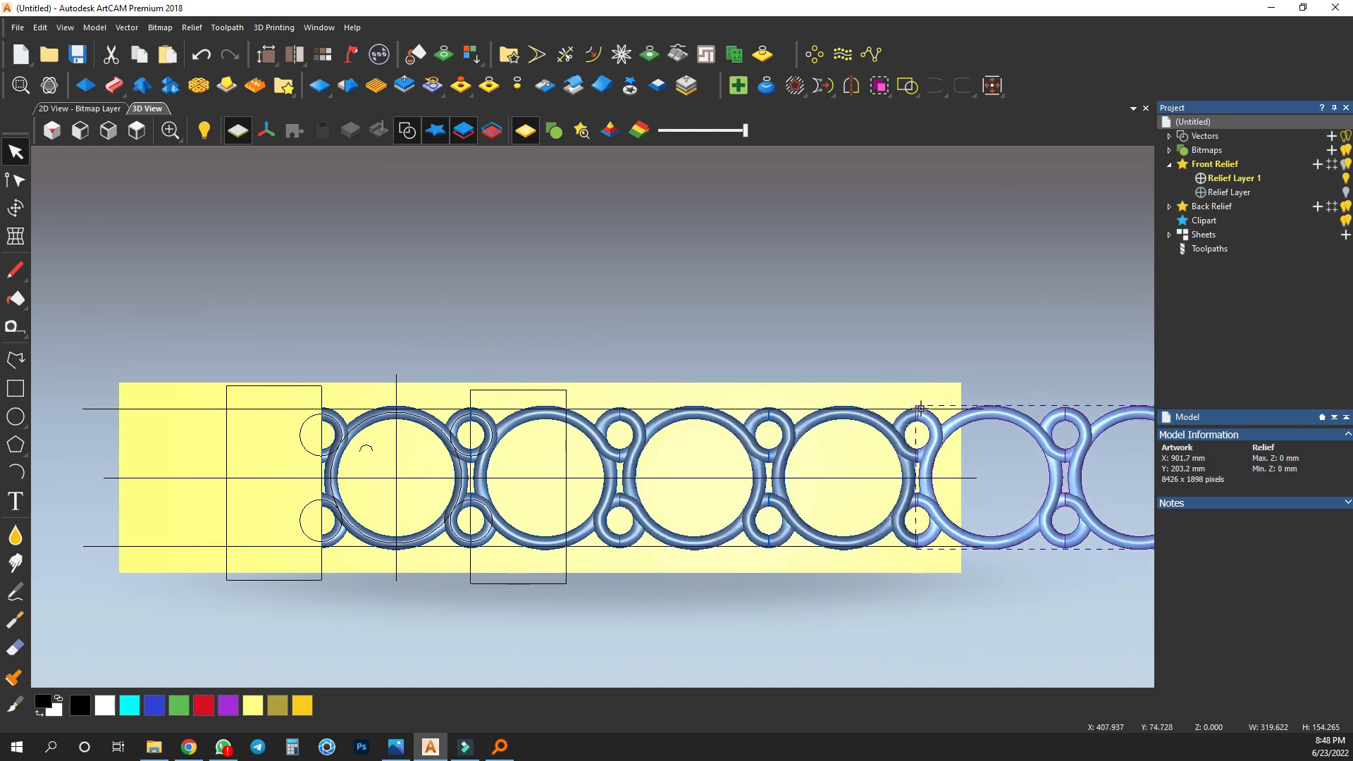
pyautogui.scroll(6, 921, 407)
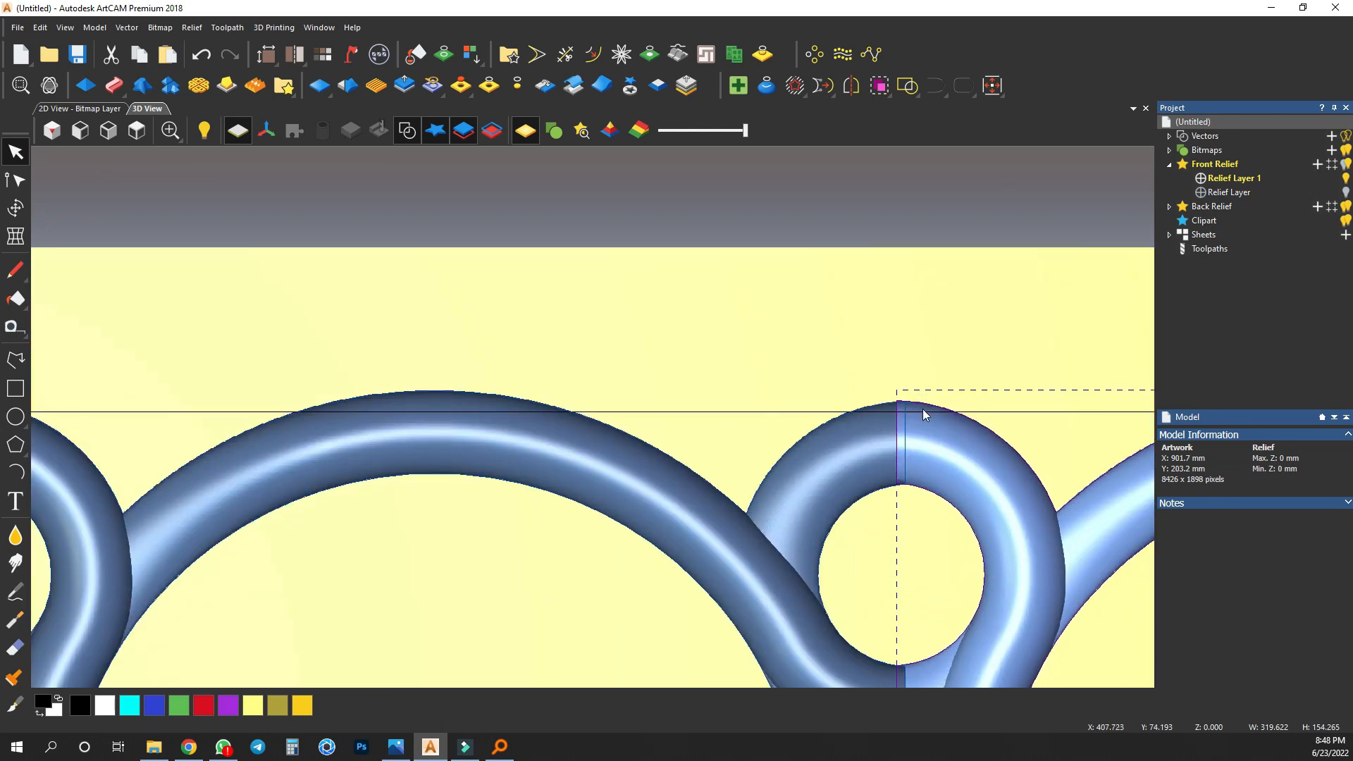
pyautogui.scroll(2, 916, 410)
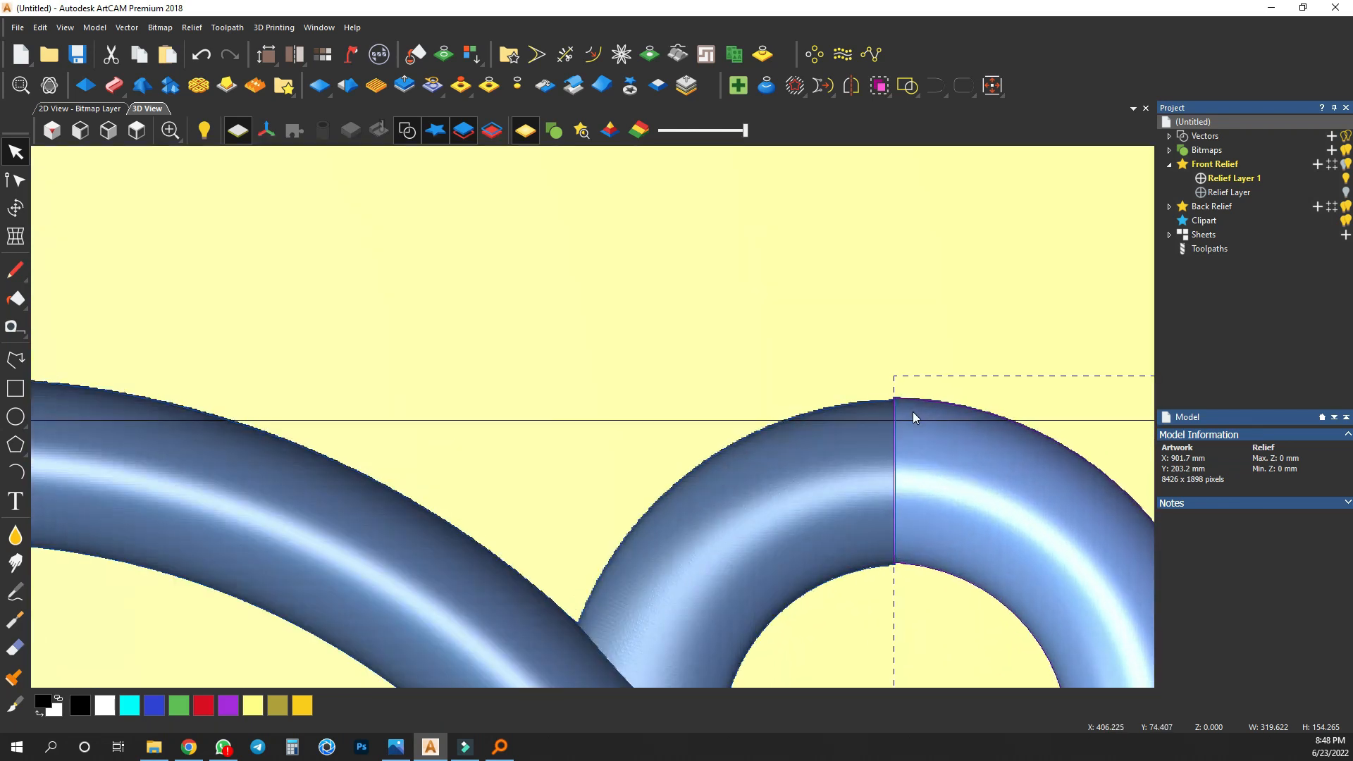
pyautogui.scroll(2, 912, 412)
pyautogui.scroll(2, 898, 410)
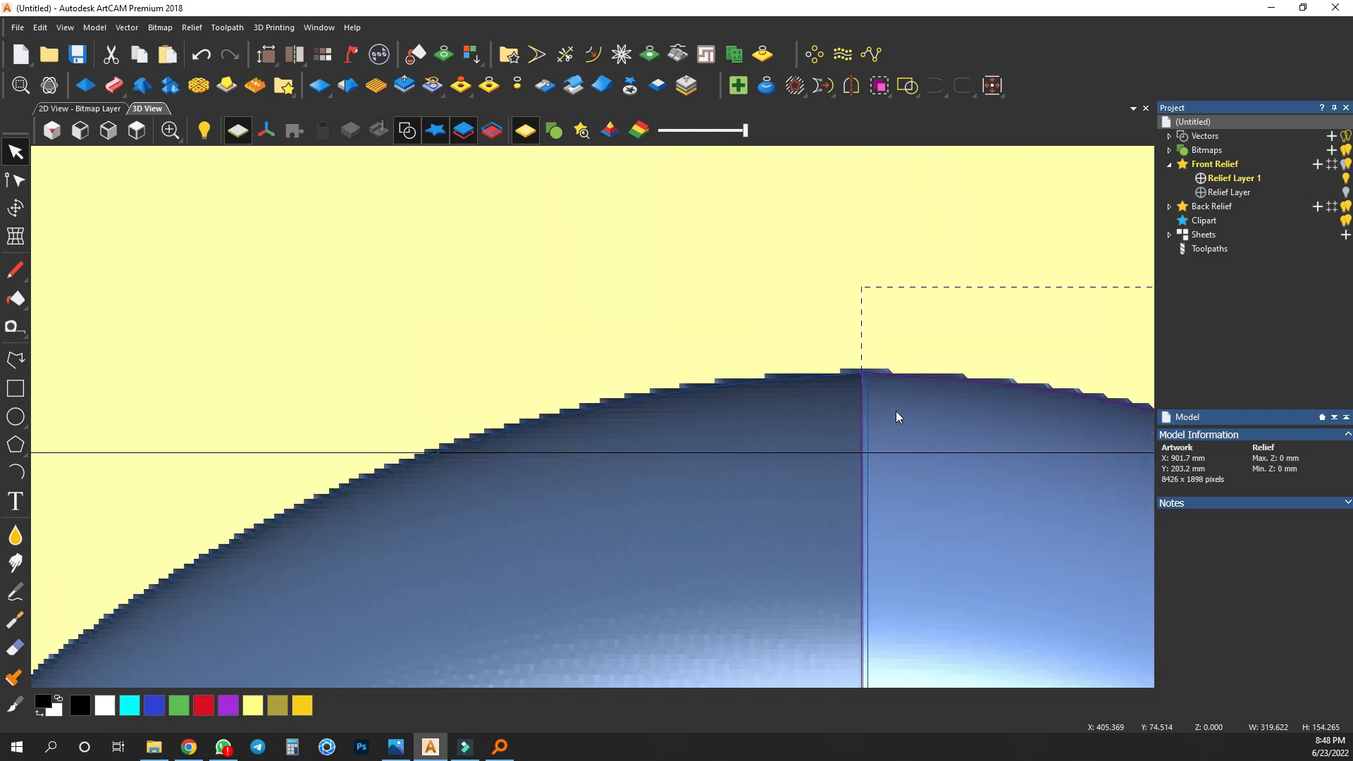
pyautogui.scroll(-3, 595, 443)
pyautogui.scroll(-4, 655, 463)
pyautogui.scroll(1, 945, 429)
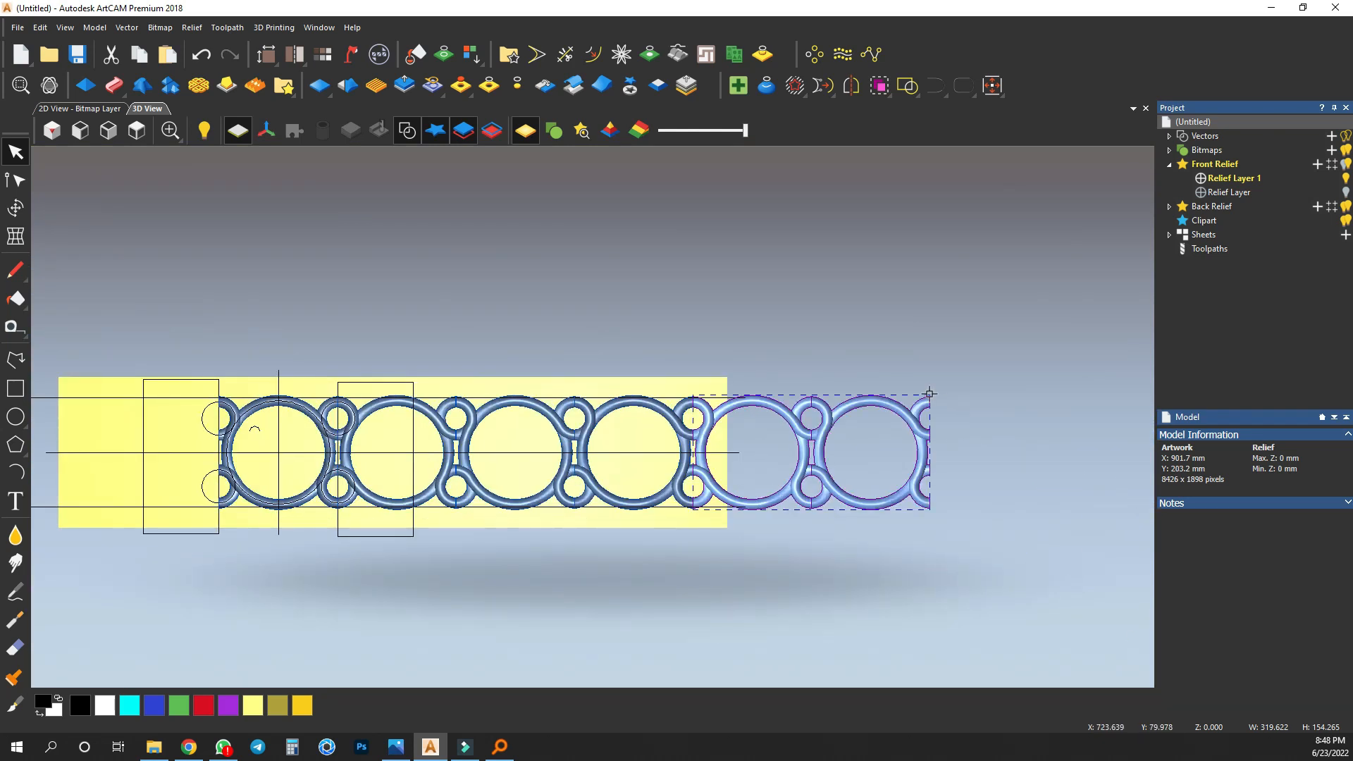
# Place another two-ring copy at the row's left end and nudge it left until the half-rings meet.
pyautogui.moveTo(929, 394)
pyautogui.mouseDown()
pyautogui.moveTo(136, 412)
pyautogui.moveTo(203, 407)
pyautogui.mouseUp()
pyautogui.scroll(5, 203, 406)
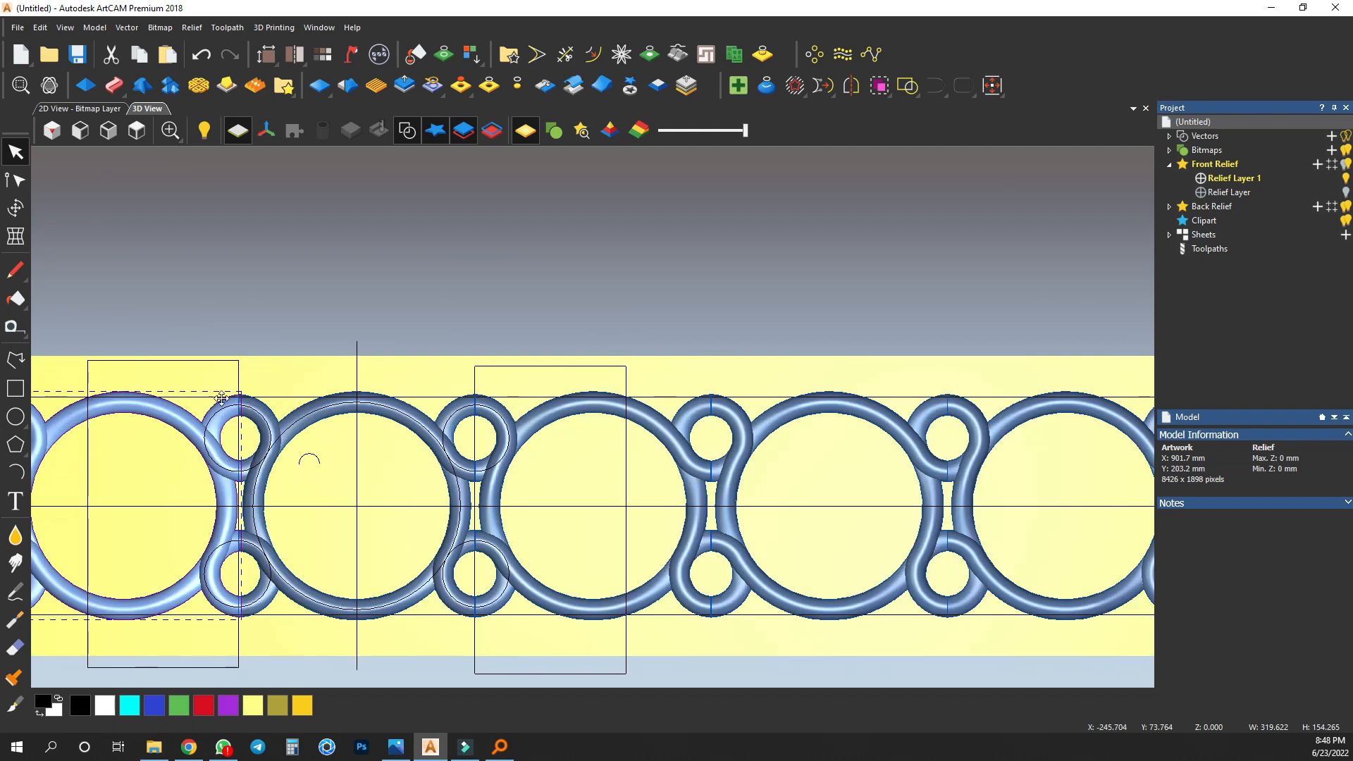
pyautogui.scroll(2, 199, 438)
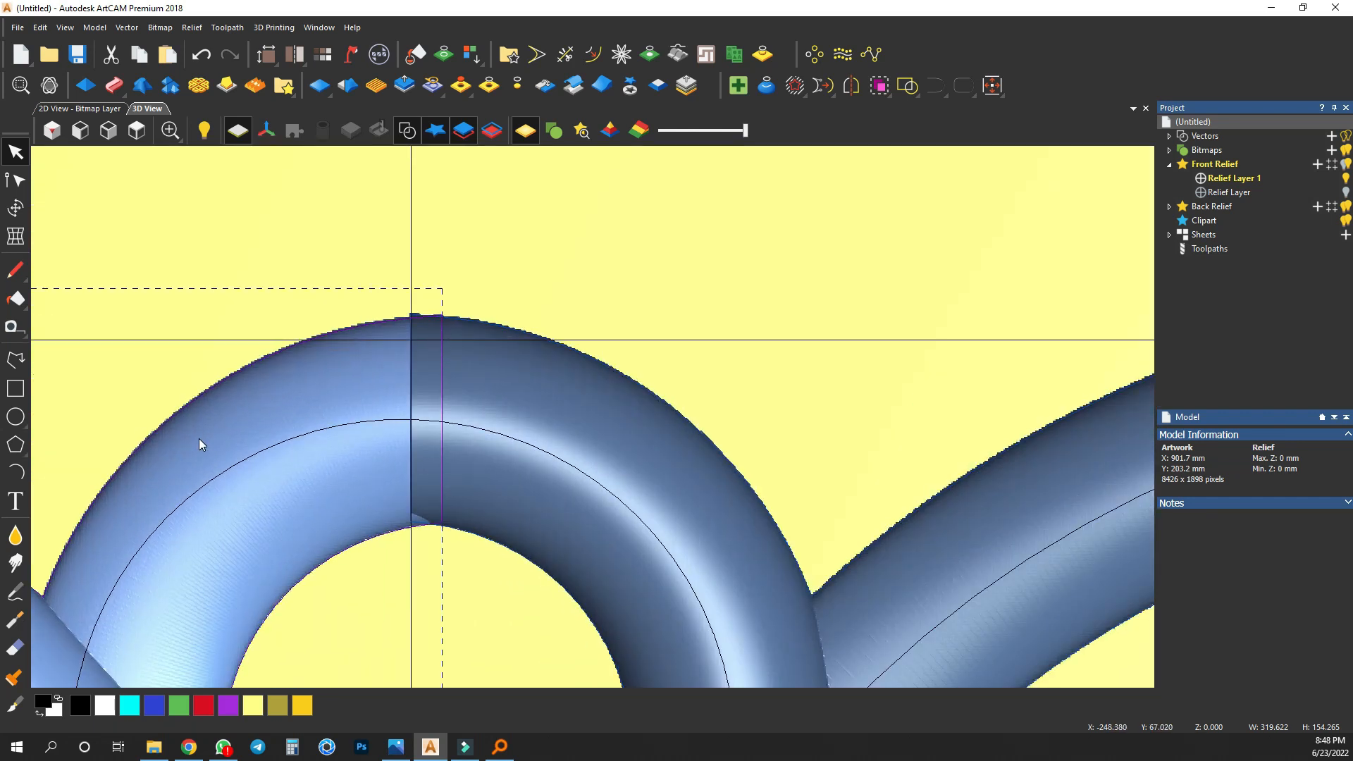
pyautogui.press('Left')
pyautogui.press('Left')
pyautogui.press('Left')
pyautogui.press('Left')
pyautogui.press('Left')
pyautogui.press('Left')
pyautogui.press('Left')
pyautogui.press('Left')
pyautogui.press('Left')
pyautogui.press('Left')
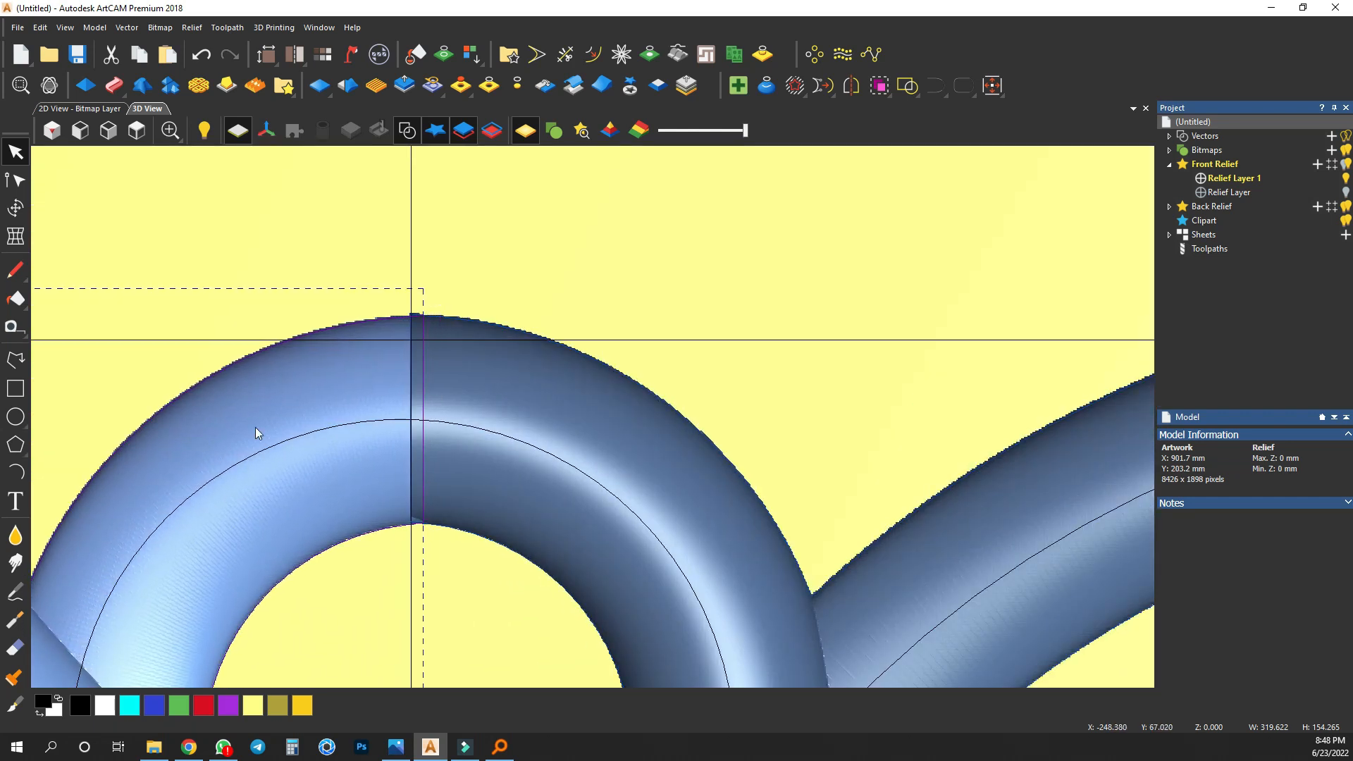
pyautogui.scroll(2, 407, 340)
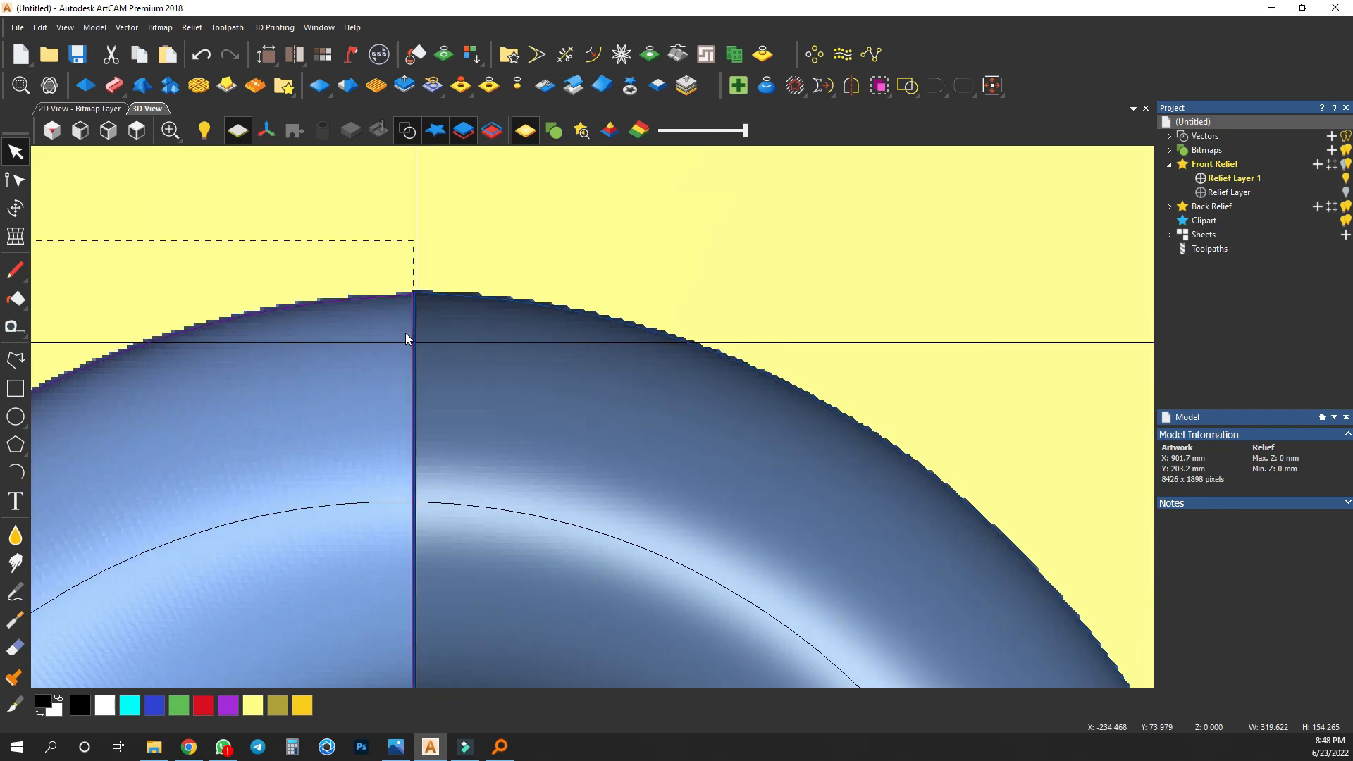
pyautogui.scroll(3, 416, 314)
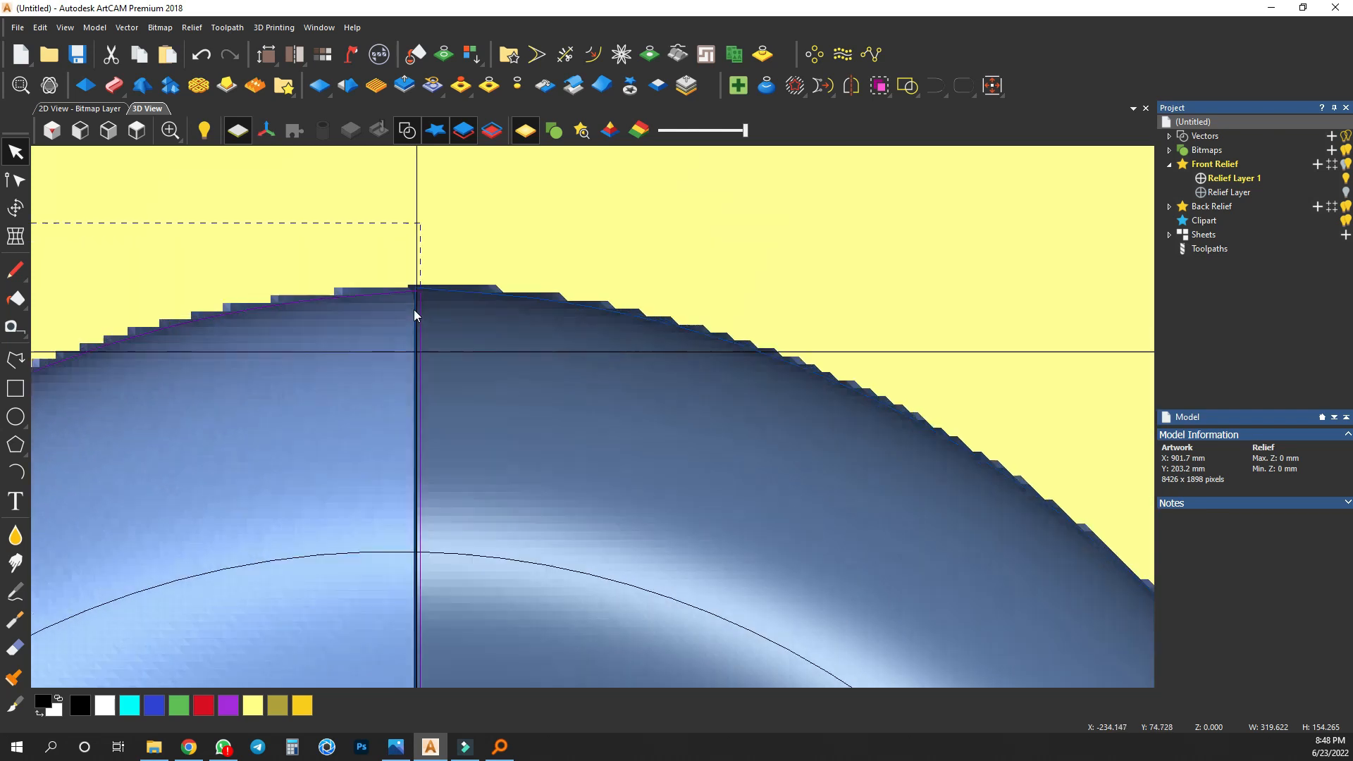
pyautogui.scroll(-6, 417, 322)
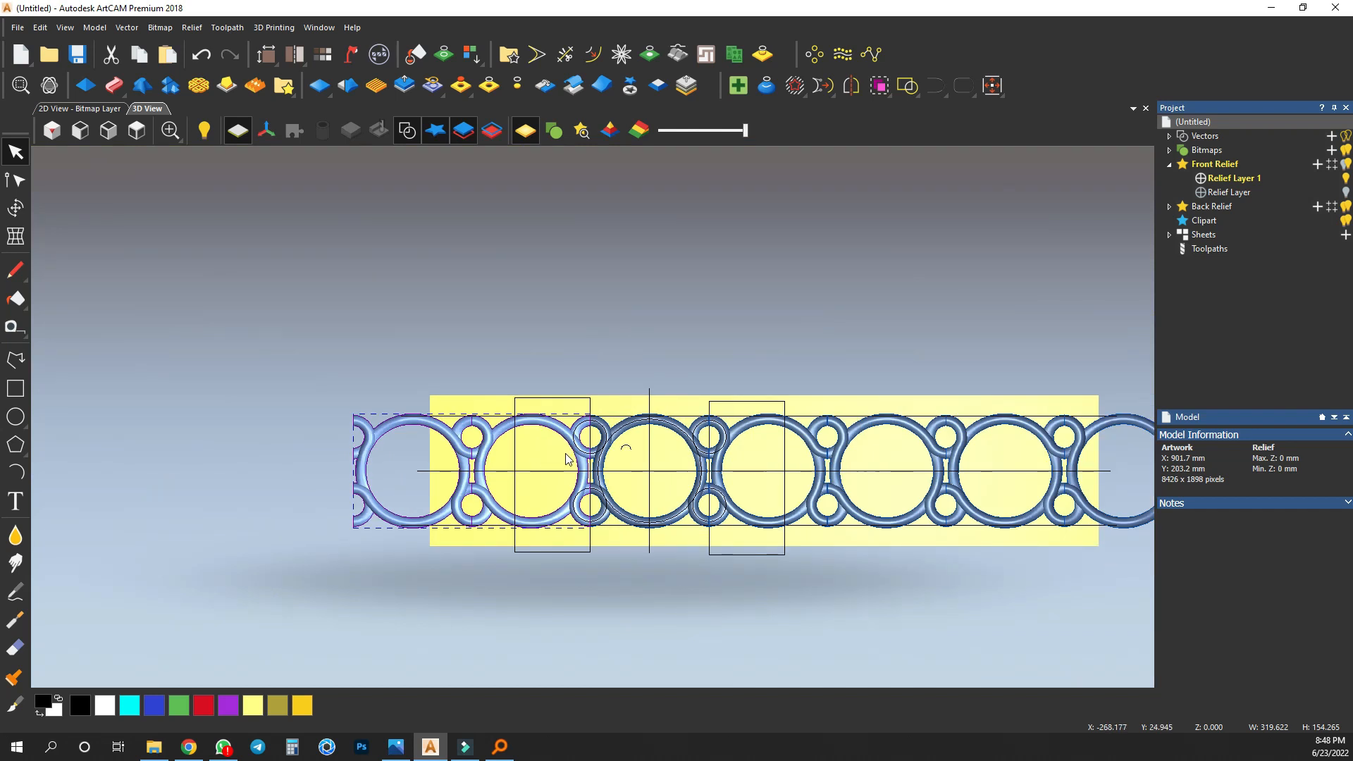
pyautogui.click(602, 377)
pyautogui.moveTo(304, 355); pyautogui.dragTo(1084, 503)
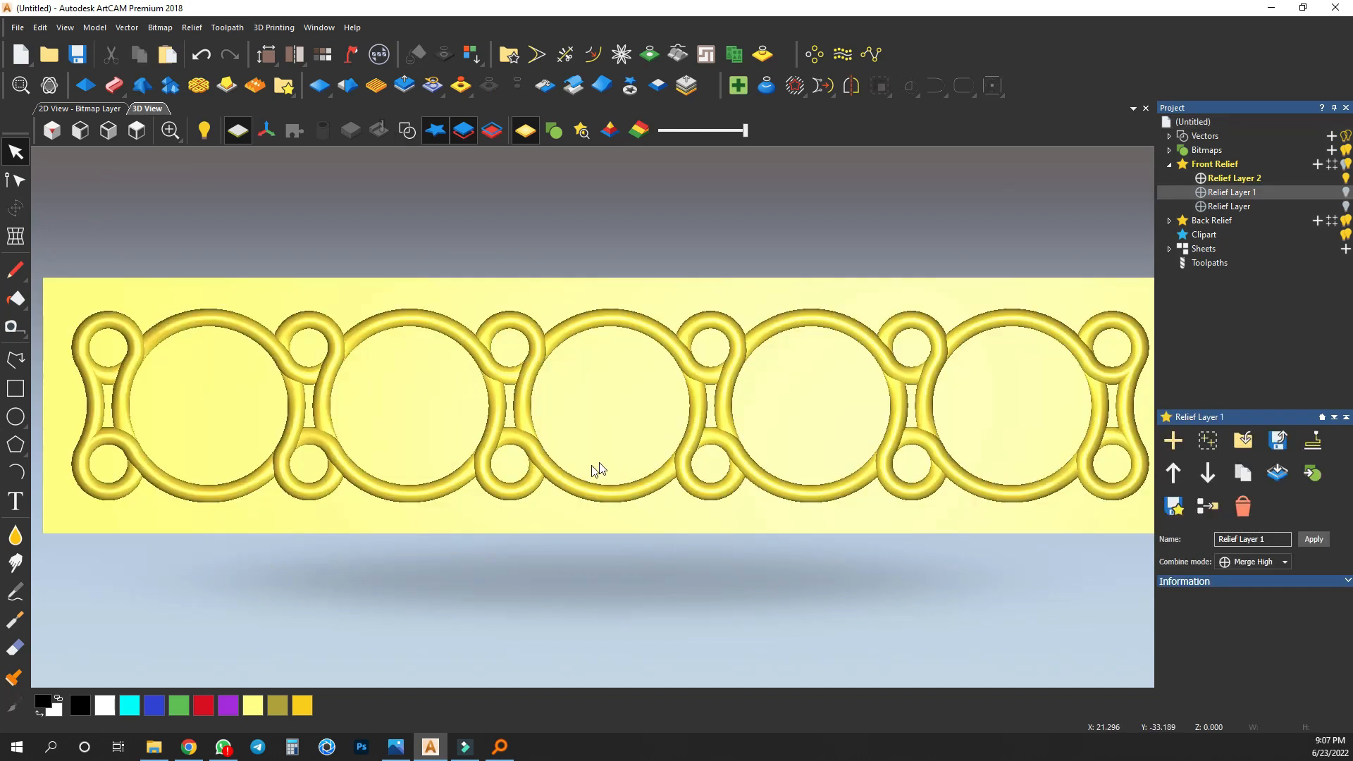
# Inspect the woven ring border relief and its crossings up close and from different angles.
pyautogui.scroll(3, 507, 444)
pyautogui.moveTo(423, 423); pyautogui.dragTo(589, 374)
pyautogui.scroll(3, 589, 373)
pyautogui.moveTo(674, 381); pyautogui.dragTo(630, 560)
pyautogui.scroll(-3, 759, 450)
pyautogui.moveTo(759, 451); pyautogui.dragTo(856, 517)
pyautogui.scroll(-5, 800, 440)
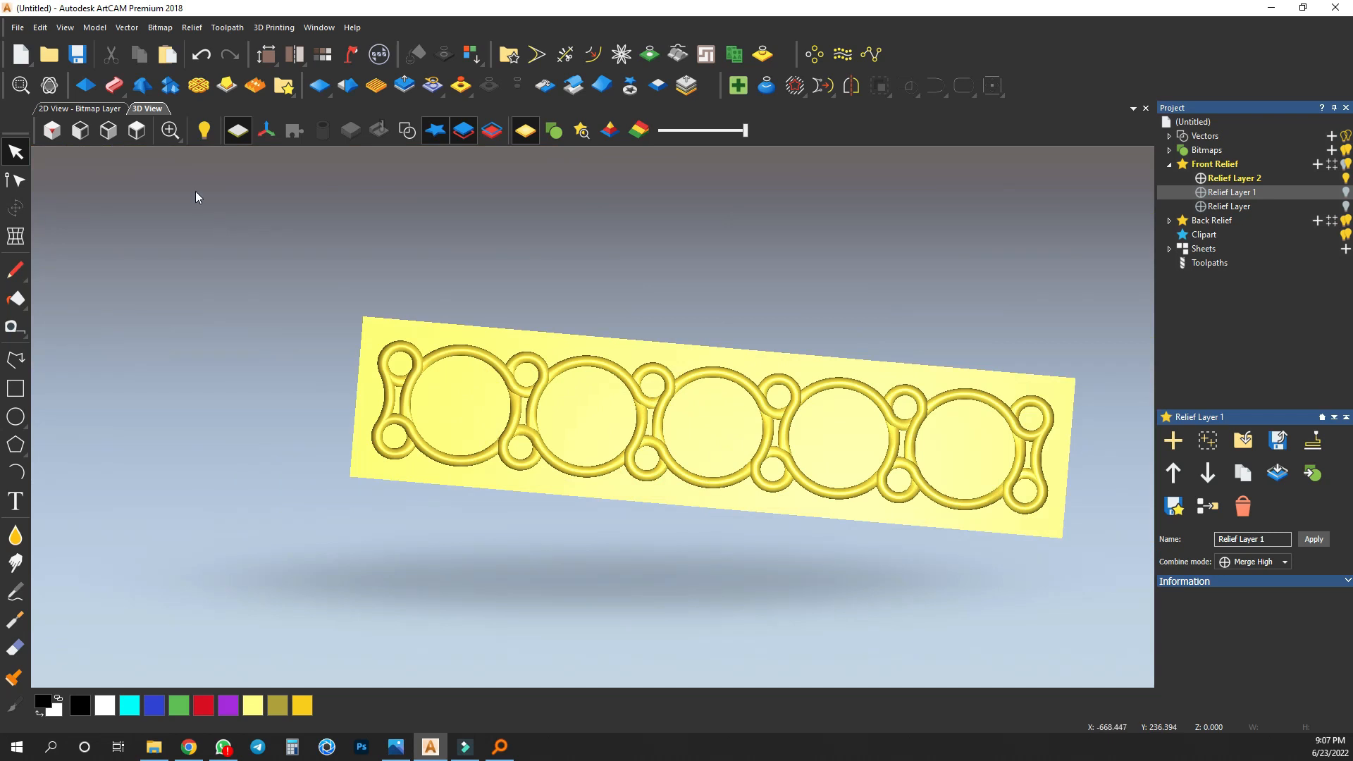
# Return to the 2D view and activate the base Relief Layer to show the scanned pattern.
pyautogui.click(134, 132)
pyautogui.click(79, 108)
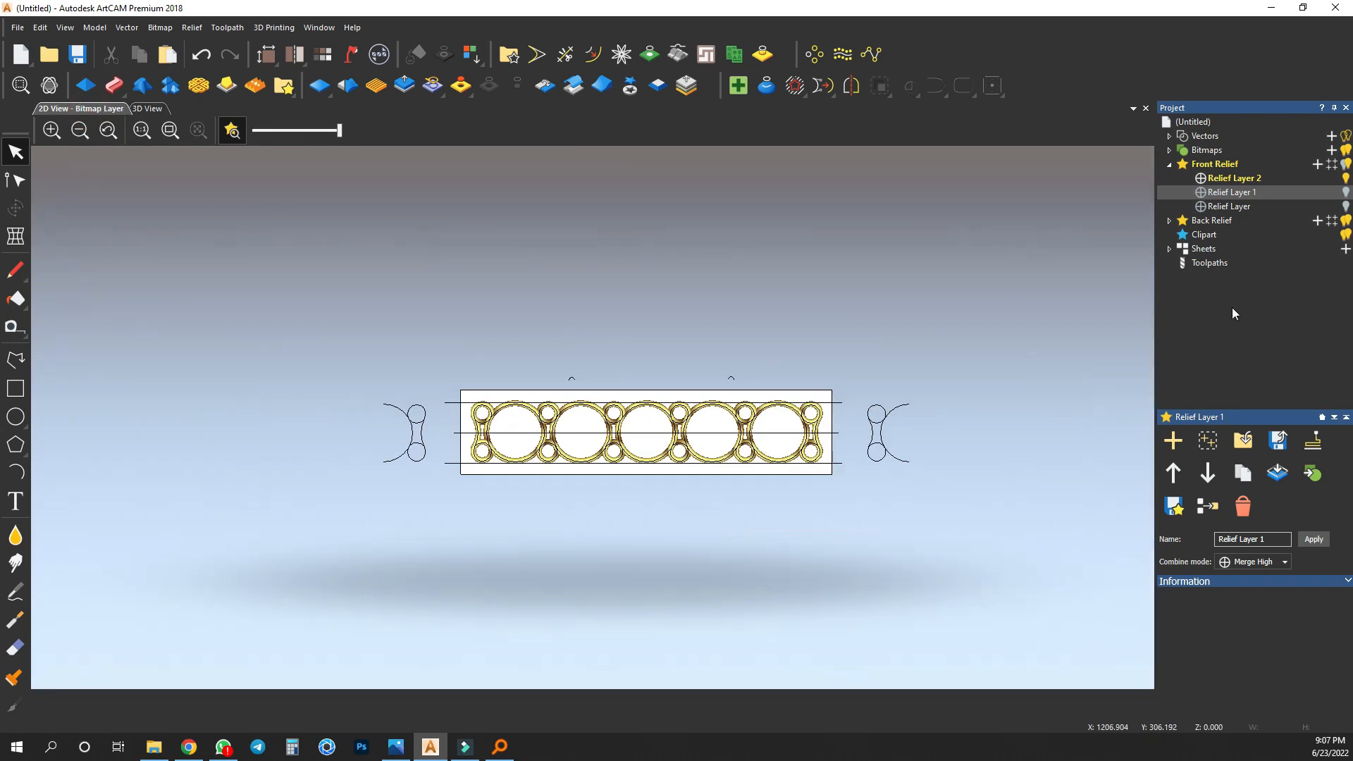
pyautogui.click(1238, 207)
pyautogui.scroll(5, 547, 426)
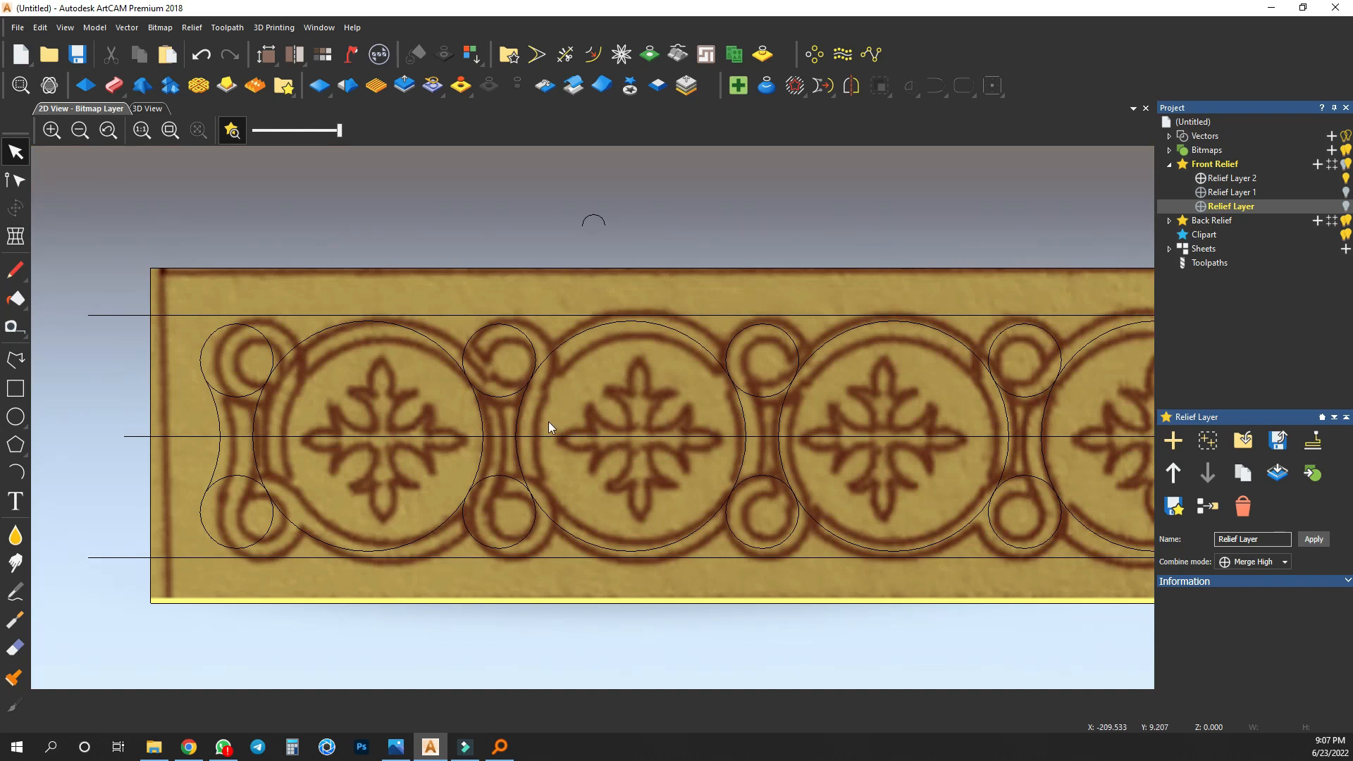
# Draw a vertical guide line about 171 mm long through the floral motif in the second large ring.
pyautogui.click(15, 360)
pyautogui.scroll(1, 659, 337)
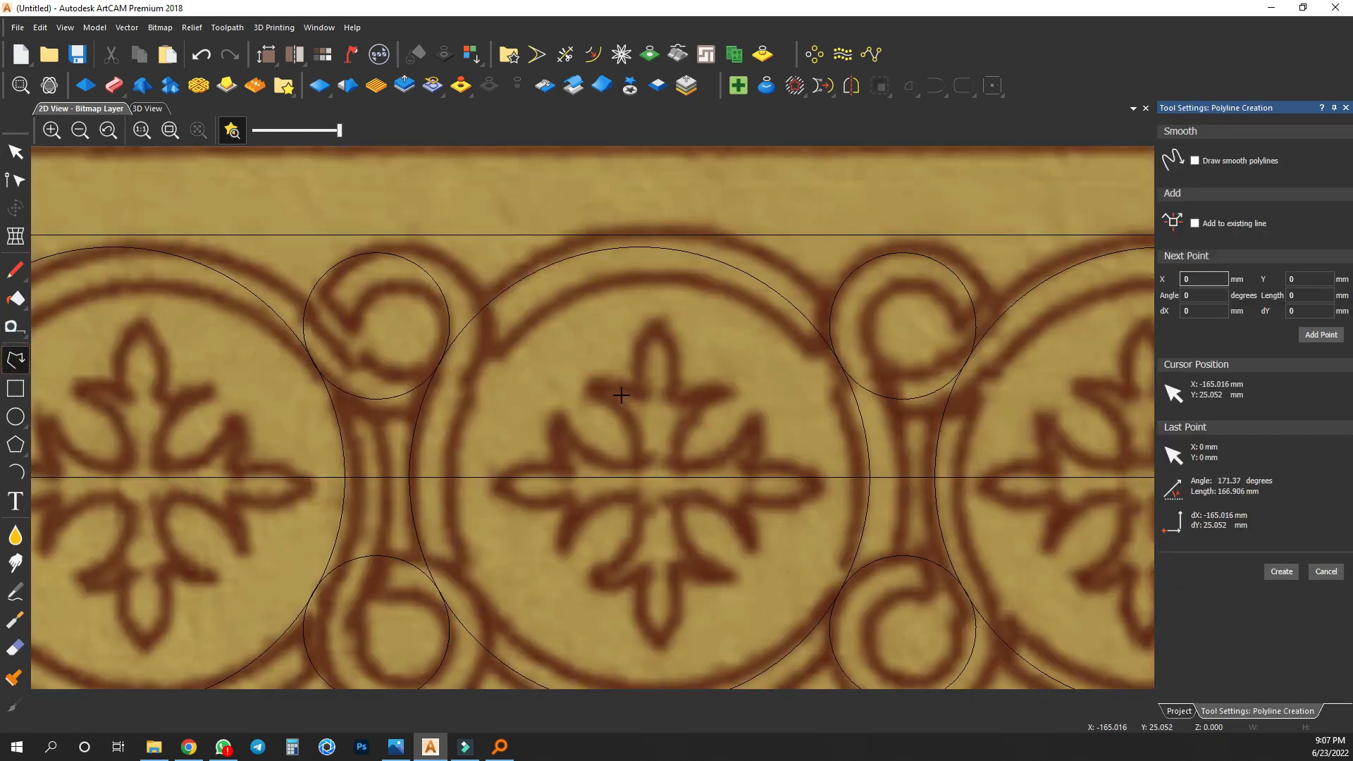
pyautogui.scroll(-1, 660, 332)
pyautogui.click(622, 313)
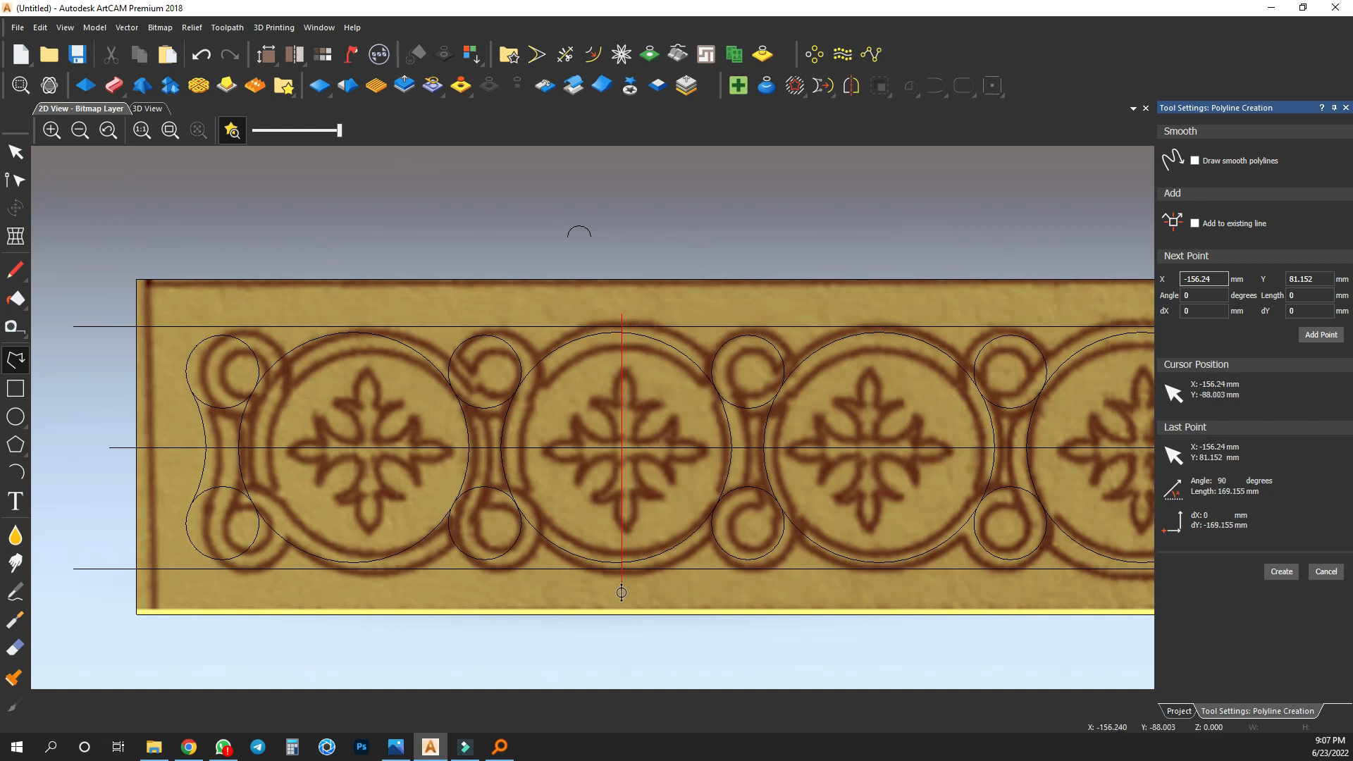
pyautogui.click(621, 592)
pyautogui.press('Escape')
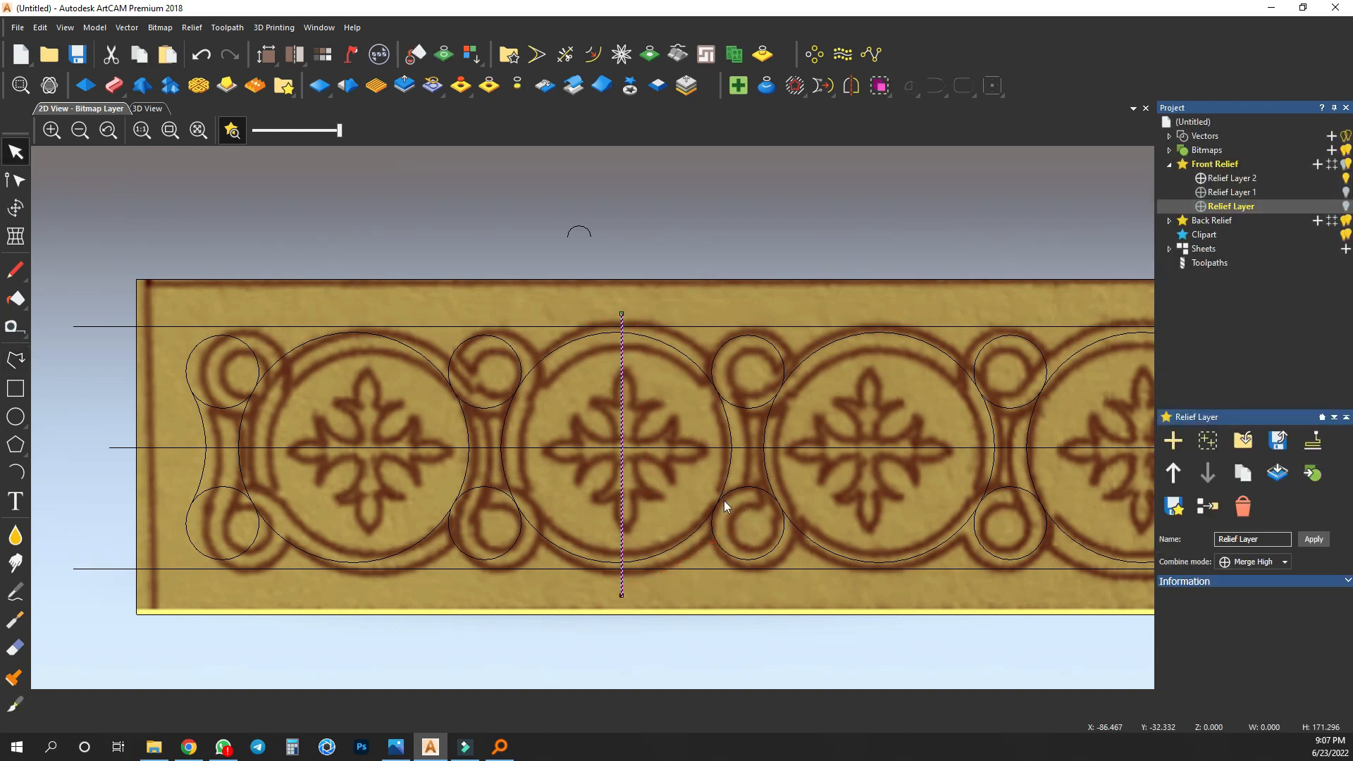
# Nudge the vertical guide line right onto the centre of the scanned flower and deselect it.
pyautogui.scroll(1, 600, 451)
pyautogui.press('Right')
pyautogui.press('Right')
pyautogui.press('Right')
pyautogui.press('Right')
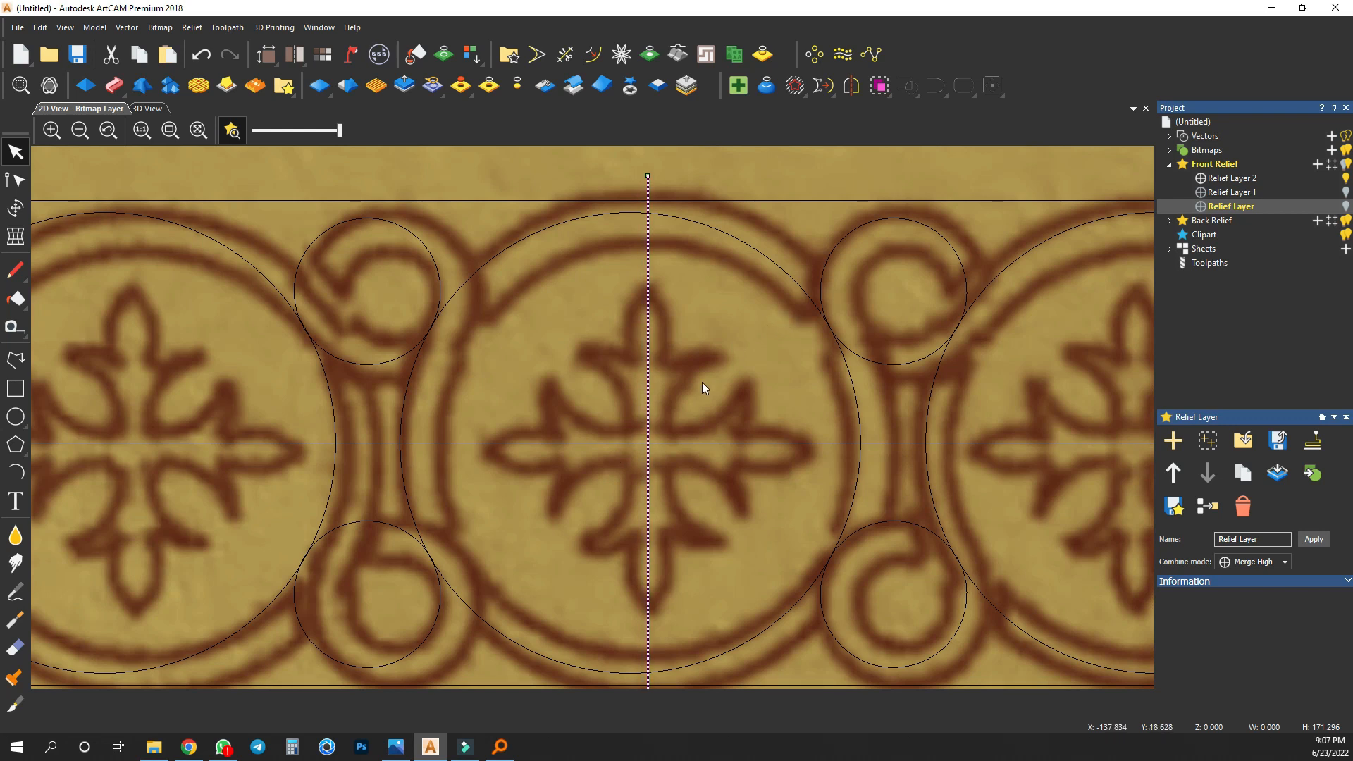
pyautogui.click(701, 382)
# Trace the inner edge of the flower's upper-right leaf with a three-point arc of about 29 mm radius.
pyautogui.click(15, 472)
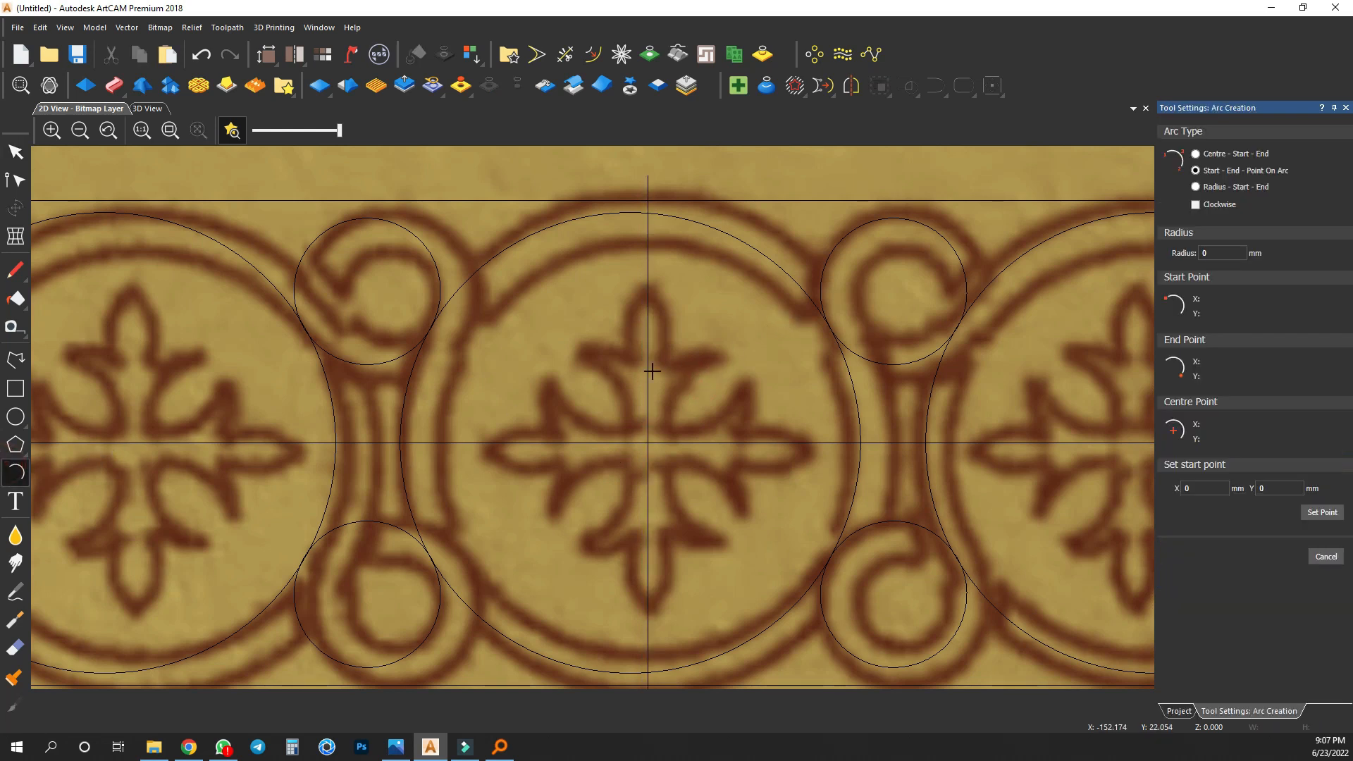
pyautogui.scroll(1, 712, 379)
pyautogui.click(746, 336)
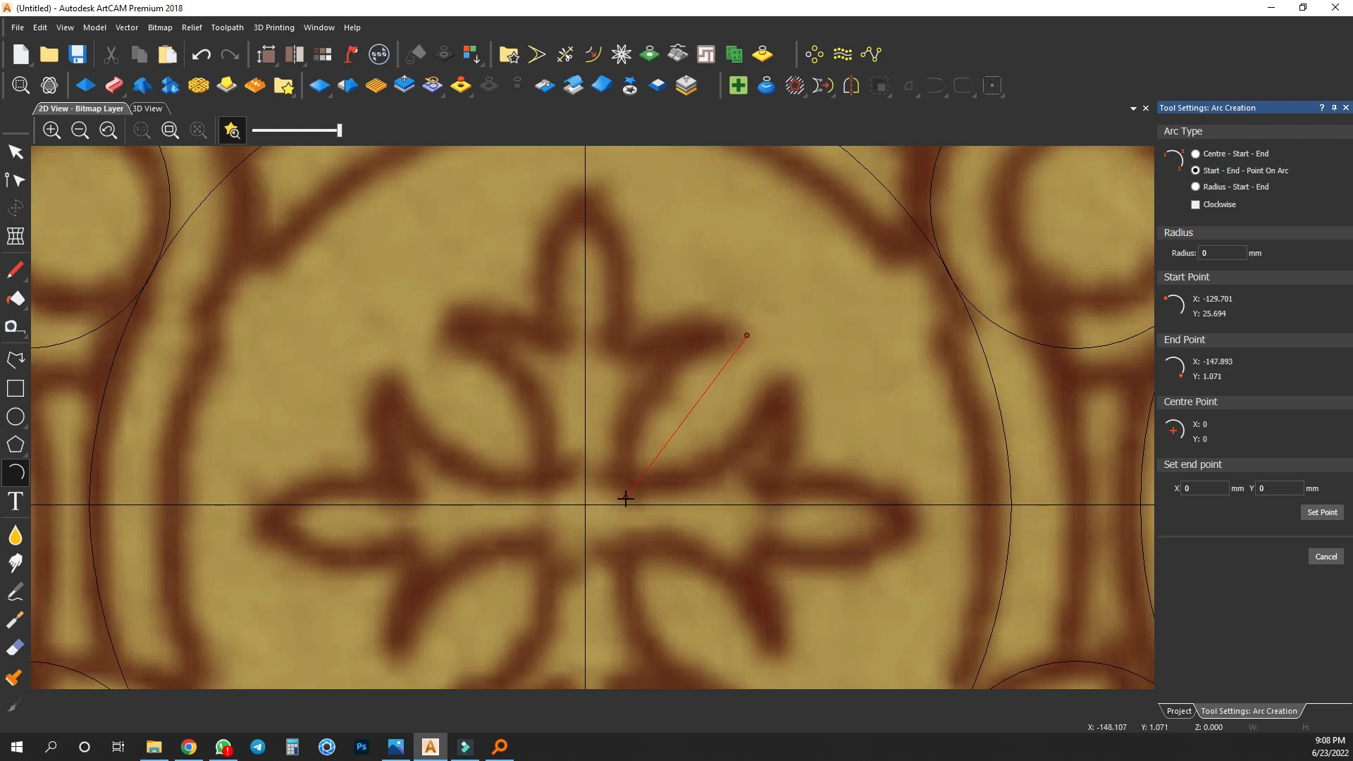
pyautogui.click(637, 431)
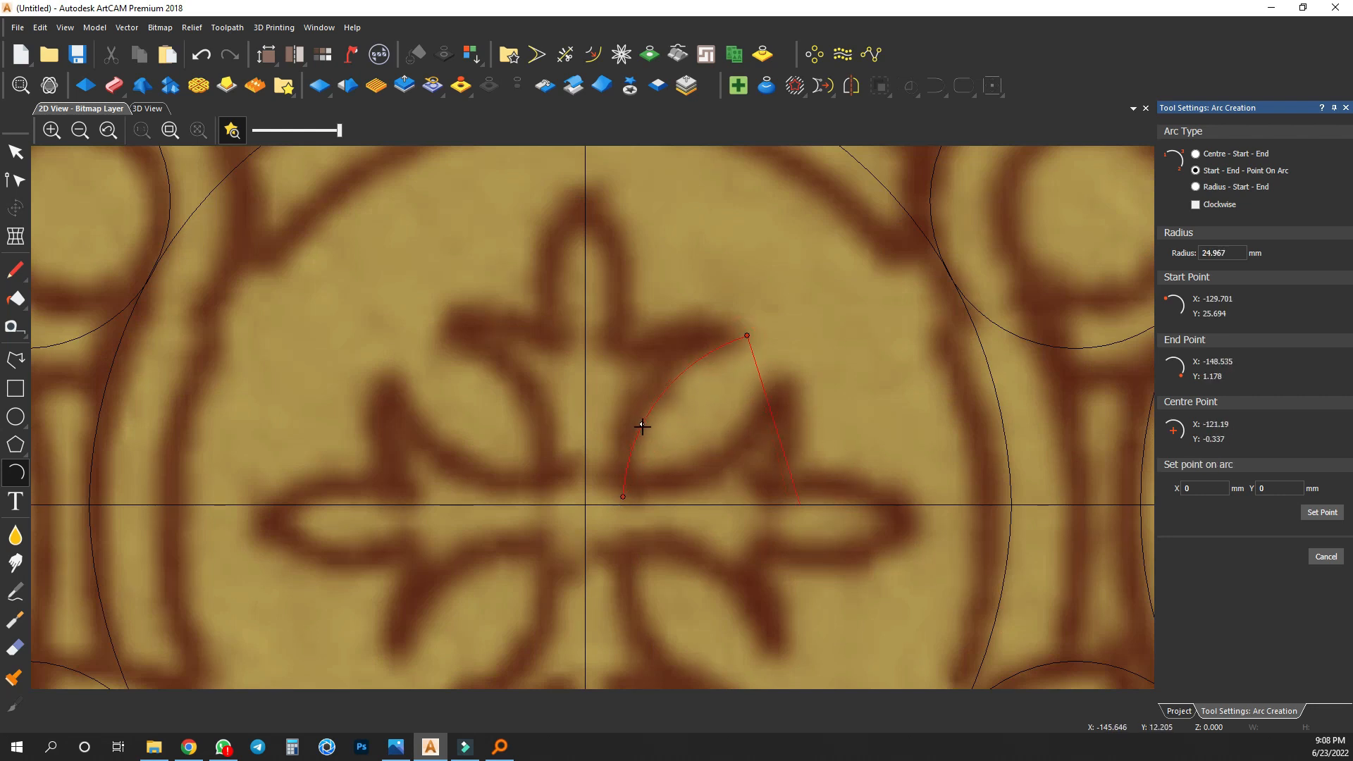
# Trace the leaf's outer edge with two connected arcs from its tip over the top down to the horizontal centre line.
pyautogui.click(747, 334)
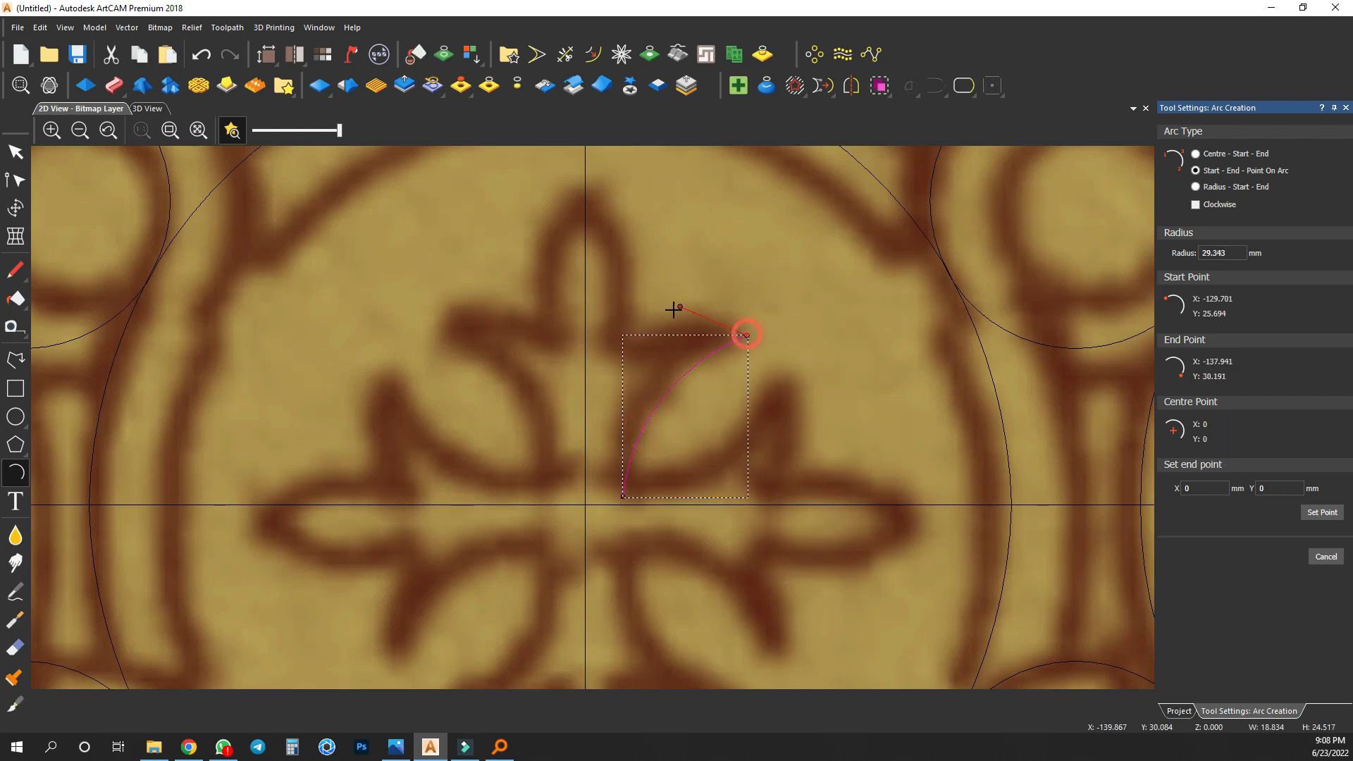
pyautogui.click(607, 342)
pyautogui.click(636, 320)
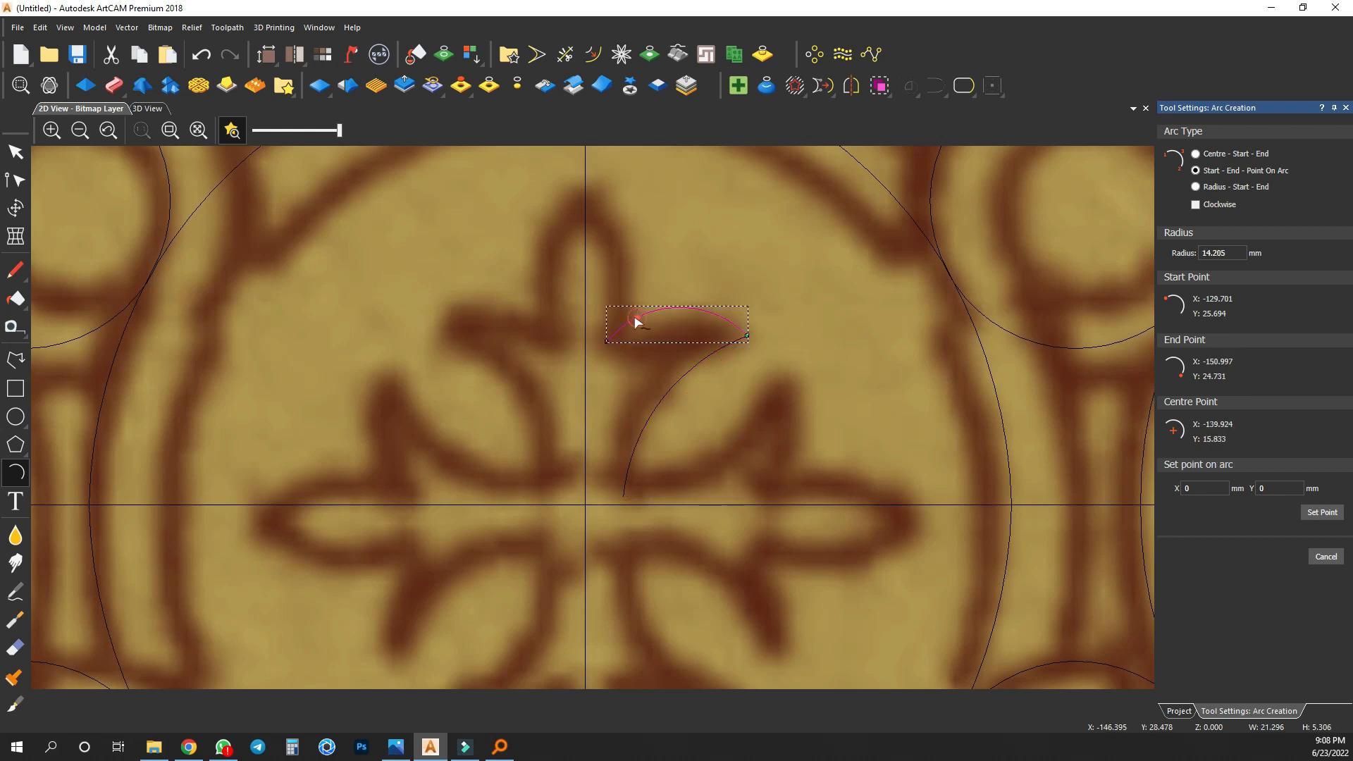
pyautogui.click(606, 344)
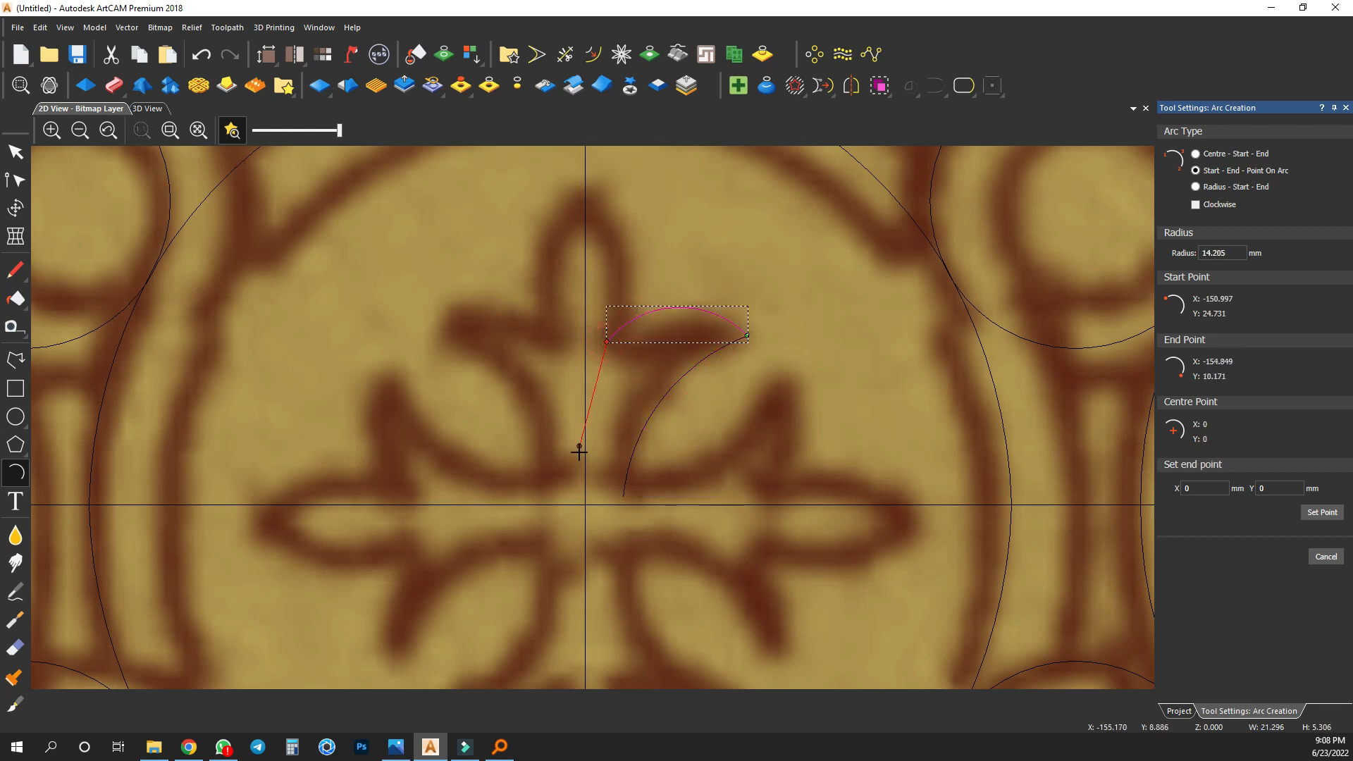
pyautogui.click(556, 505)
pyautogui.click(569, 419)
# Select the two outer arcs and join them at their coincident nodes with a 0.001 mm tolerance.
pyautogui.click(17, 152)
pyautogui.keyDown('shift'); pyautogui.click(618, 319); pyautogui.keyUp('shift')
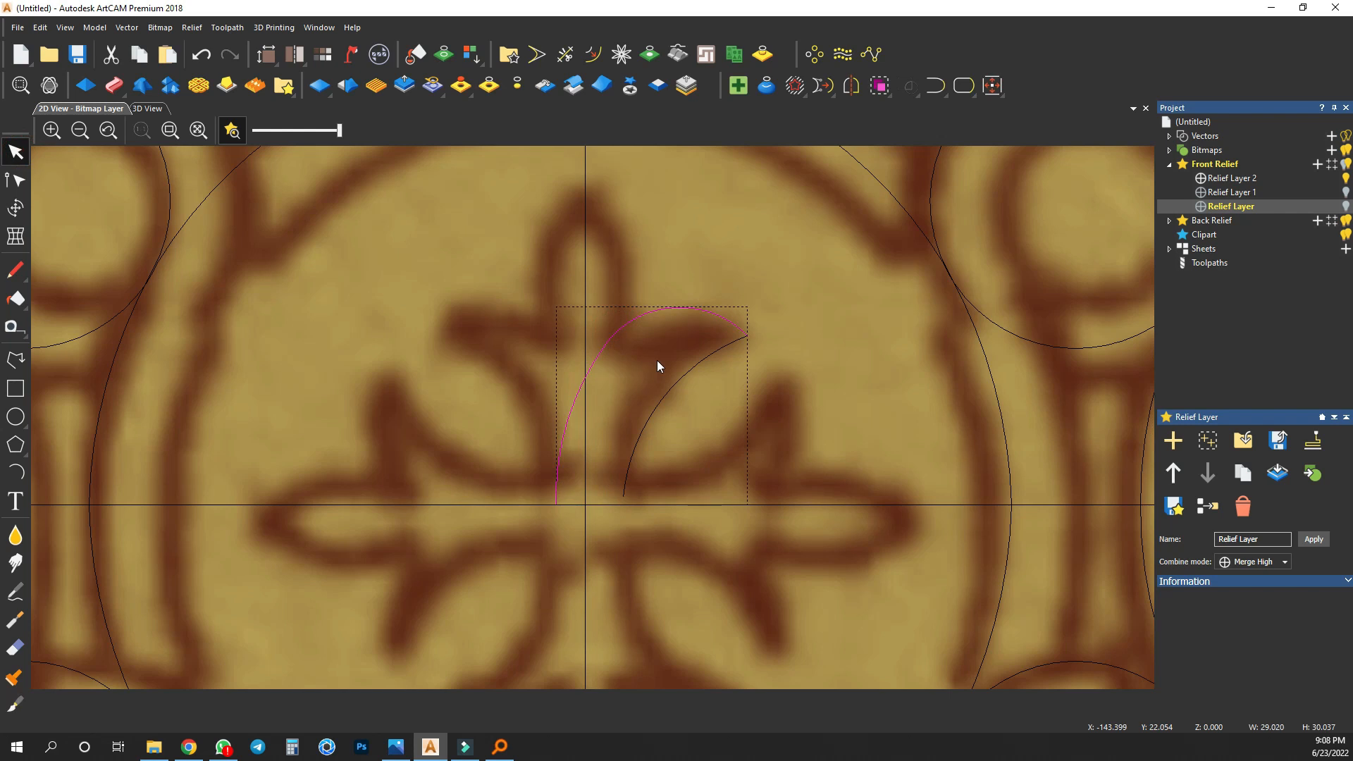
pyautogui.press('j')
pyautogui.click(262, 378)
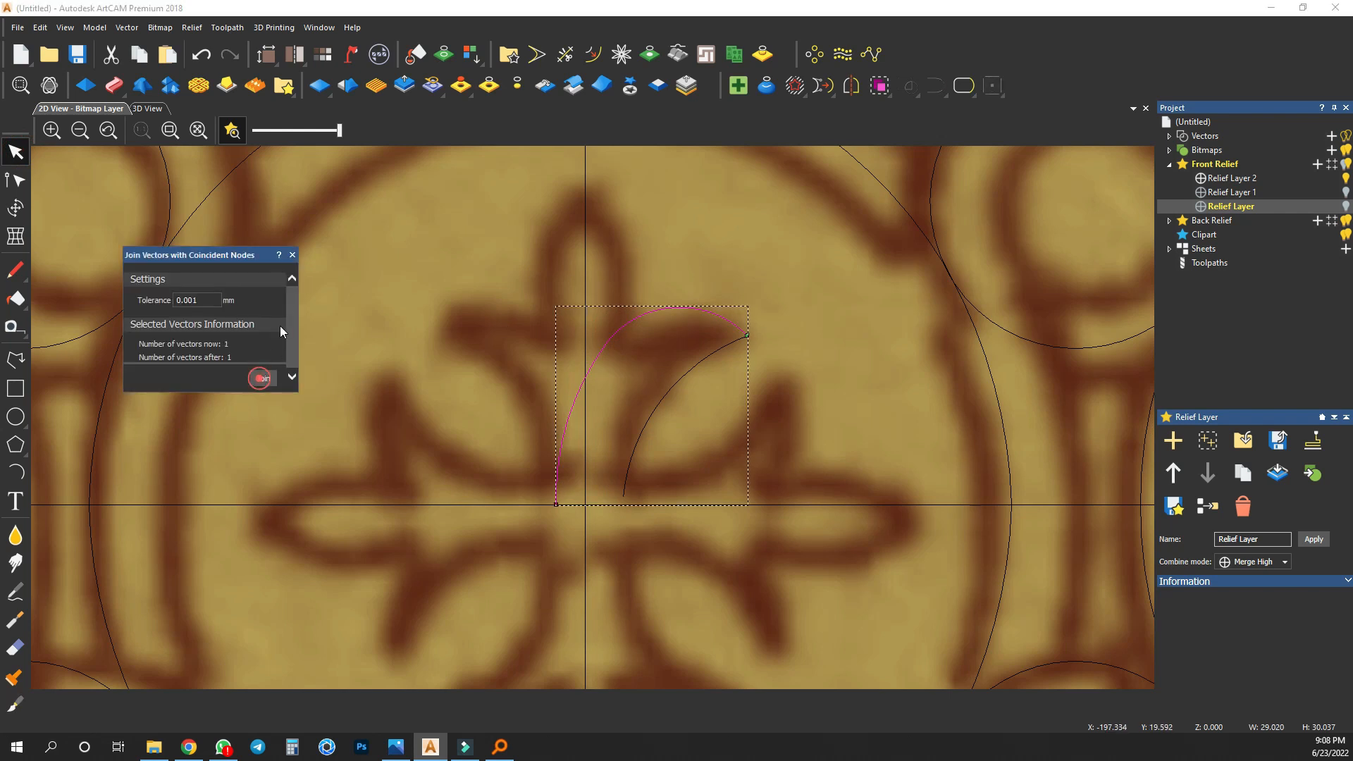
pyautogui.click(292, 254)
# Move the lower end node of the leaf's inner arc onto the horizontal centre line.
pyautogui.click(687, 462)
pyautogui.click(682, 436)
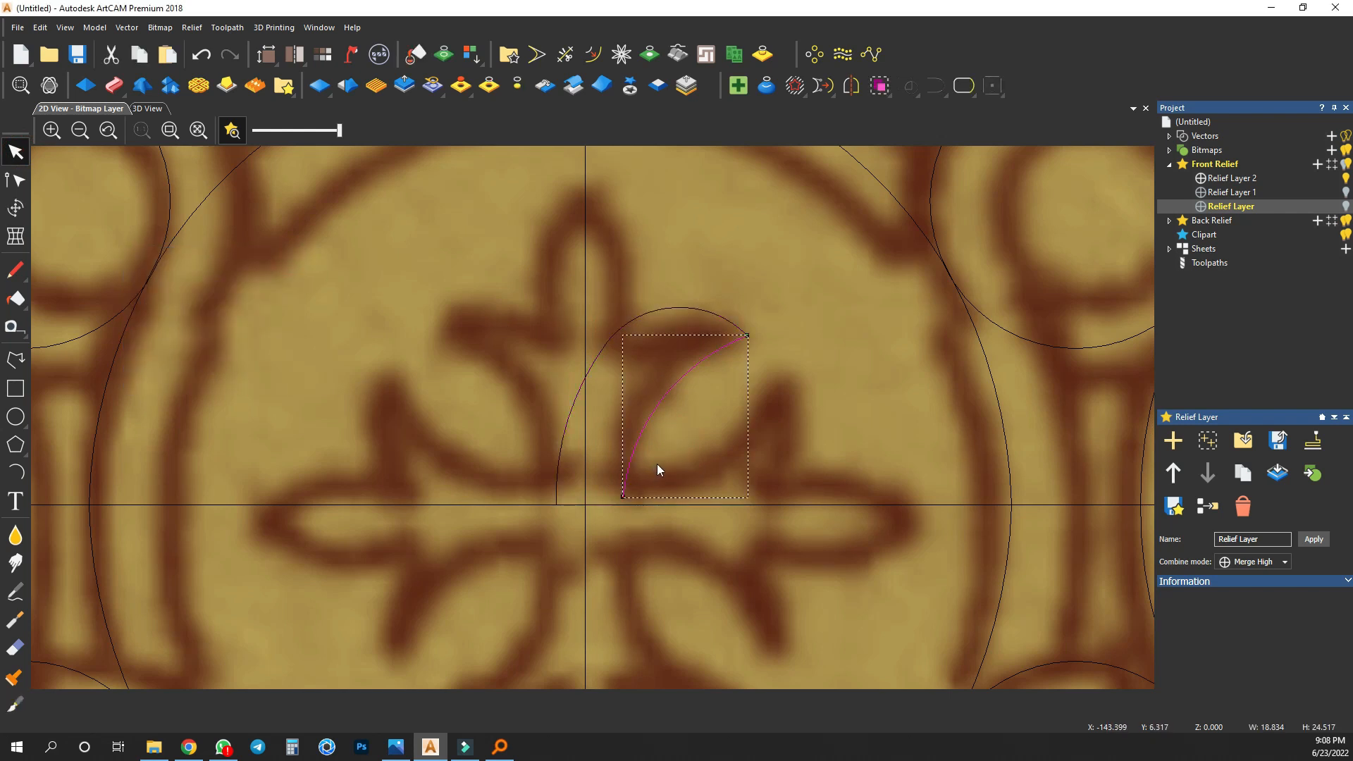
pyautogui.press('n')
pyautogui.moveTo(623, 499); pyautogui.dragTo(612, 504)
pyautogui.click(656, 463)
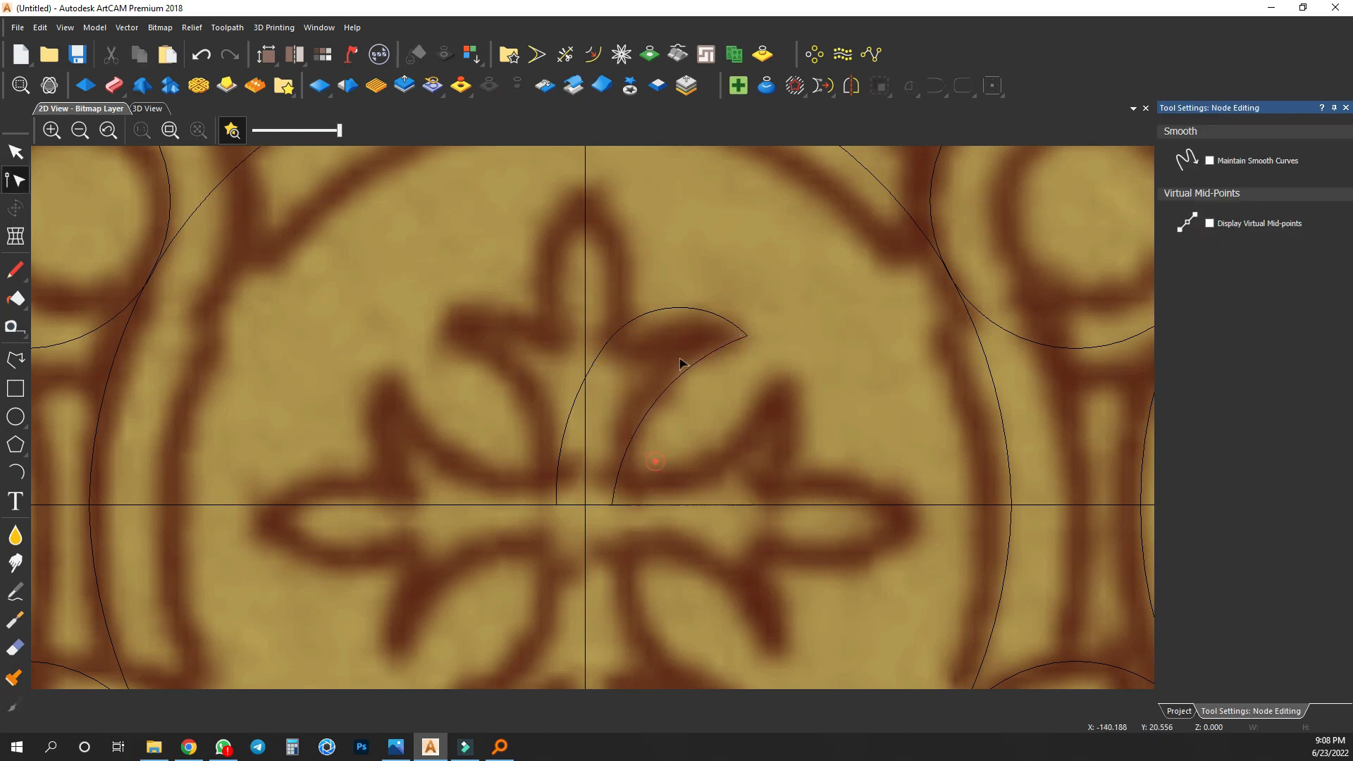
# Smooth the node joining the leaf's two outer arcs and fine-tune the inner arc's lower end on the horizontal centre line.
pyautogui.click(680, 383)
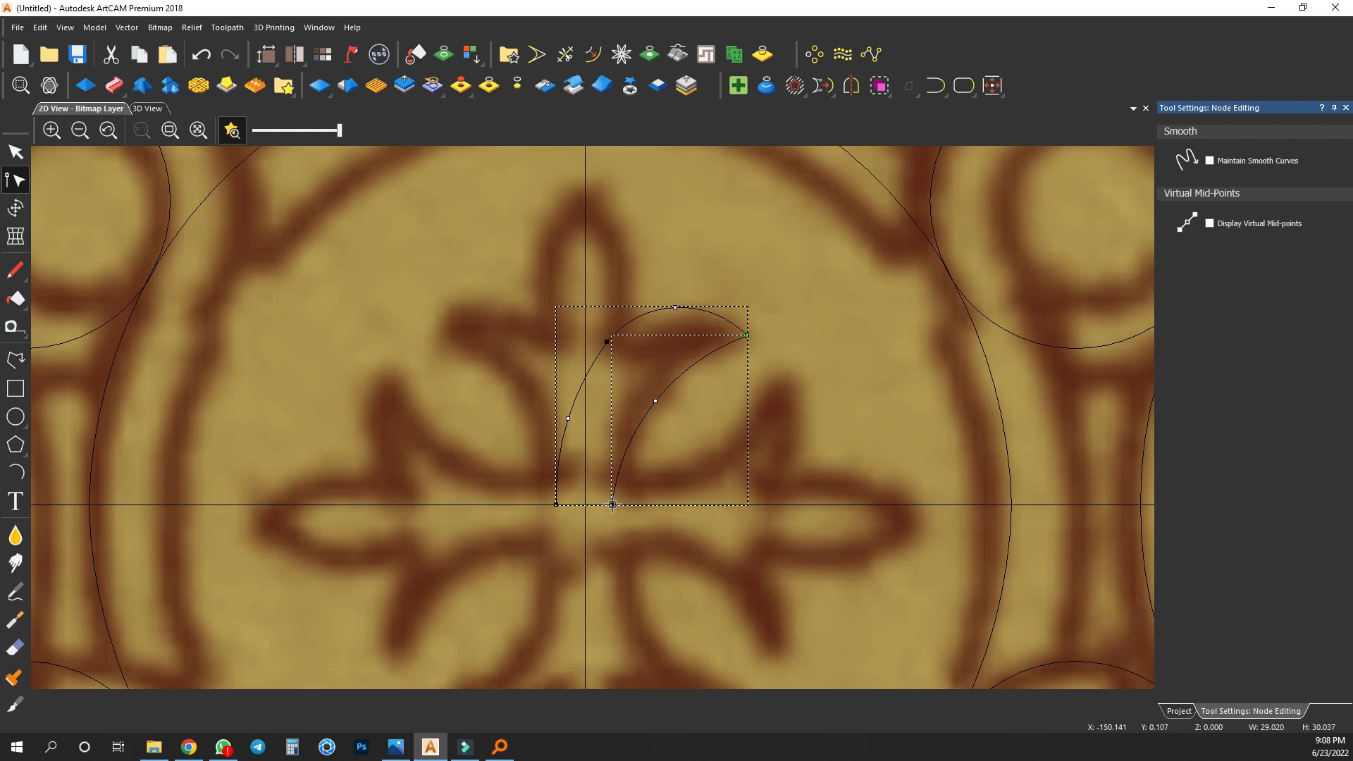
pyautogui.click(689, 445)
pyautogui.moveTo(673, 280); pyautogui.dragTo(604, 352)
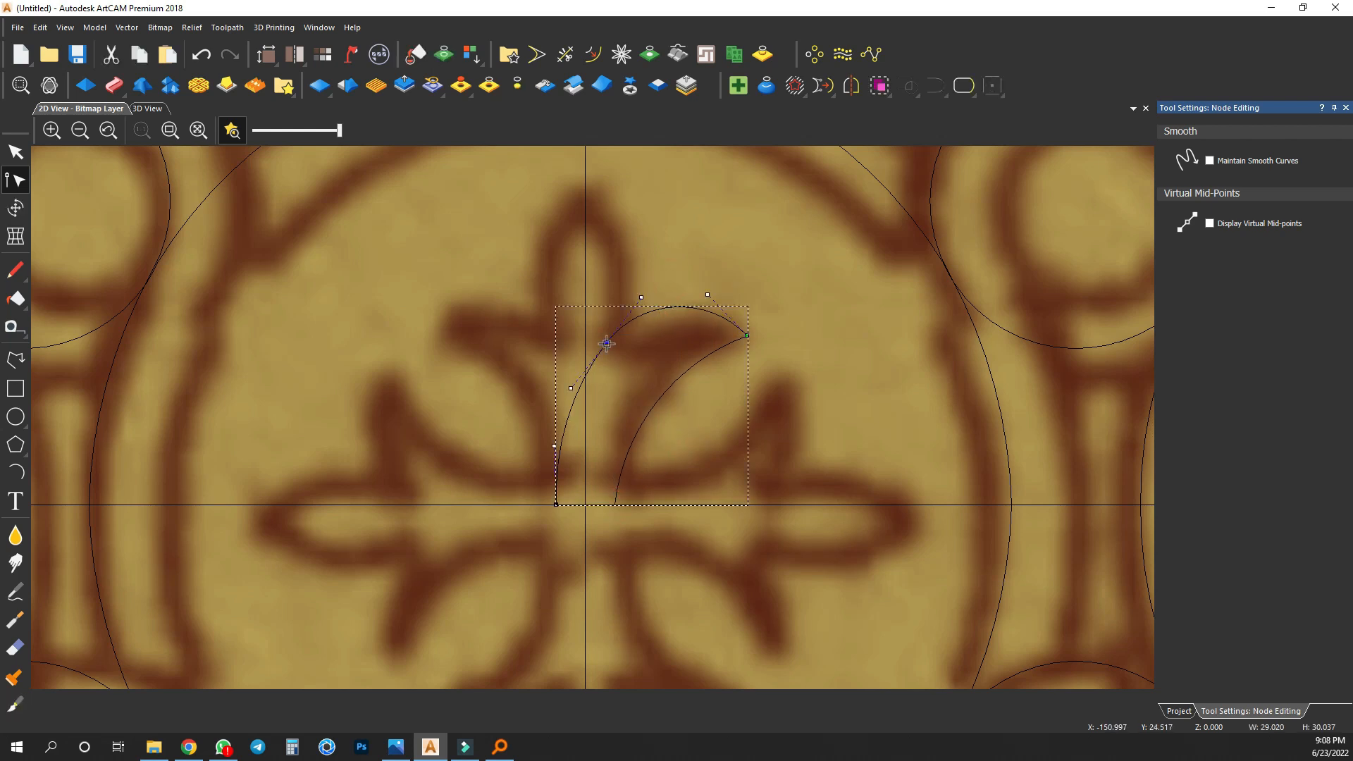
pyautogui.click(629, 352)
pyautogui.moveTo(726, 287); pyautogui.dragTo(694, 370)
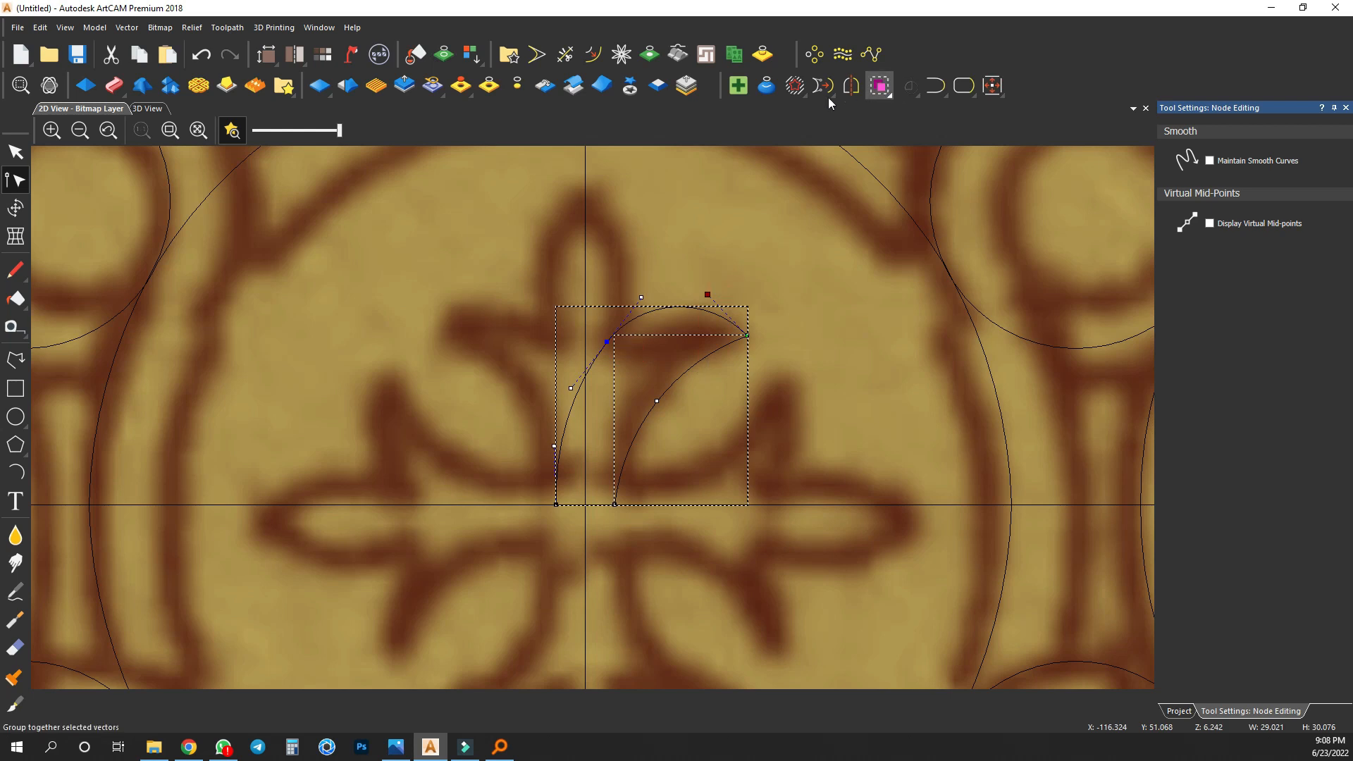
# Trace the upper petal's right edge with an arc of about 15.4 mm radius and continue it down with one of about 58.5 mm.
pyautogui.click(16, 472)
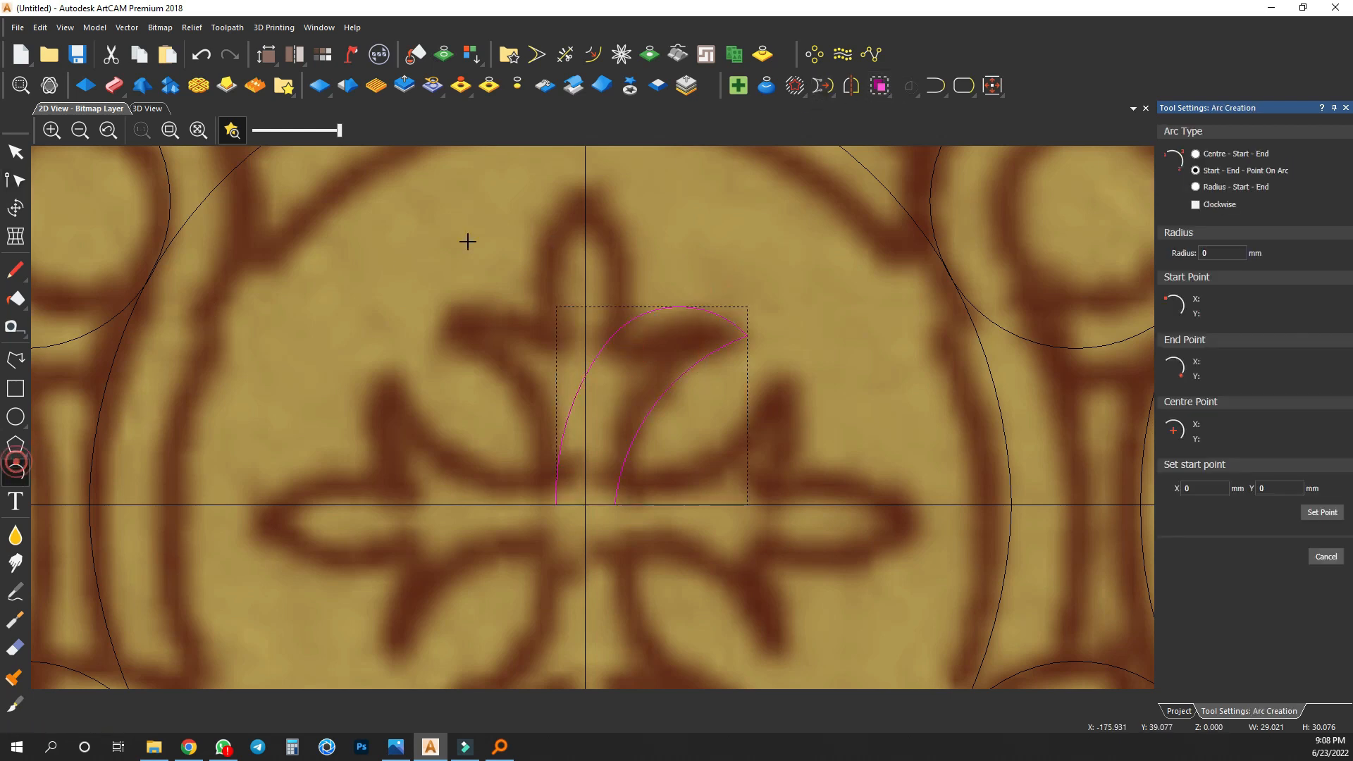
pyautogui.click(585, 180)
pyautogui.click(627, 320)
pyautogui.click(638, 278)
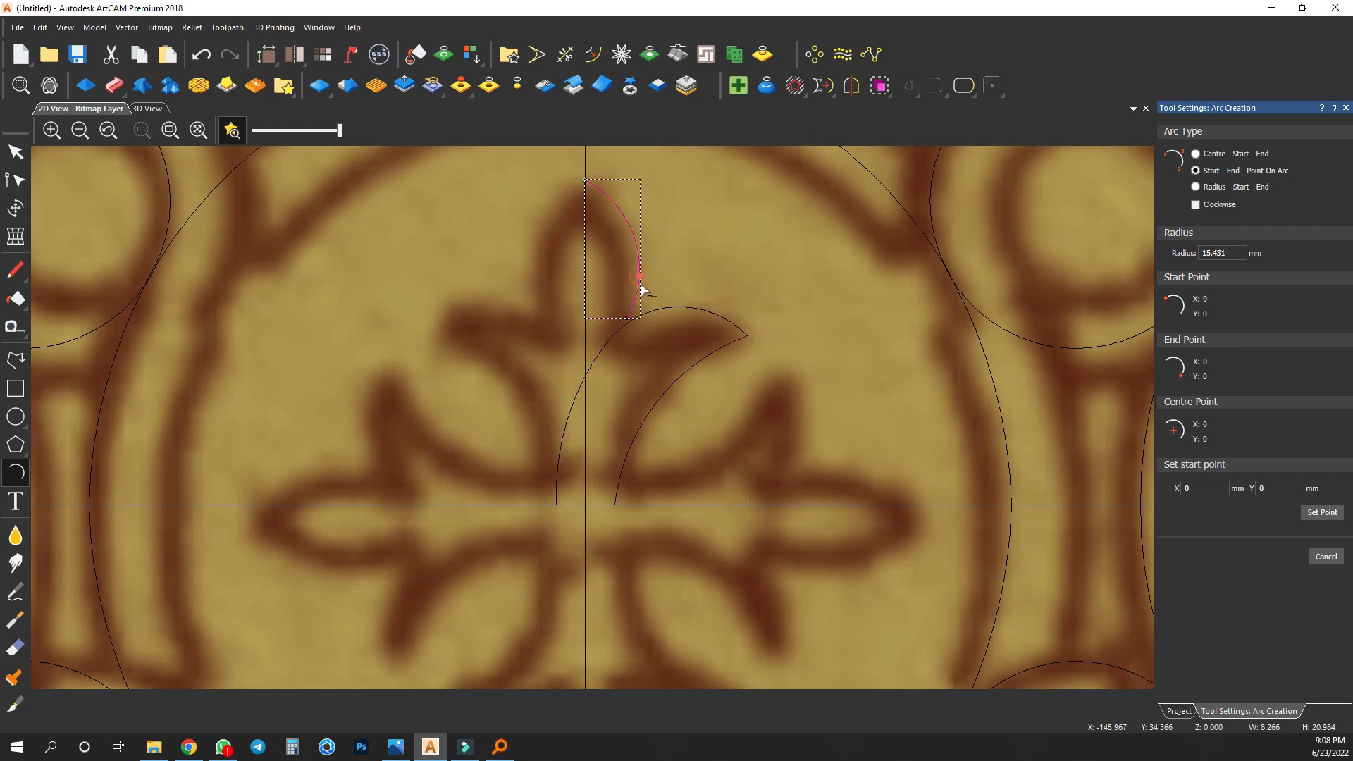
pyautogui.click(627, 319)
pyautogui.click(597, 505)
pyautogui.click(603, 421)
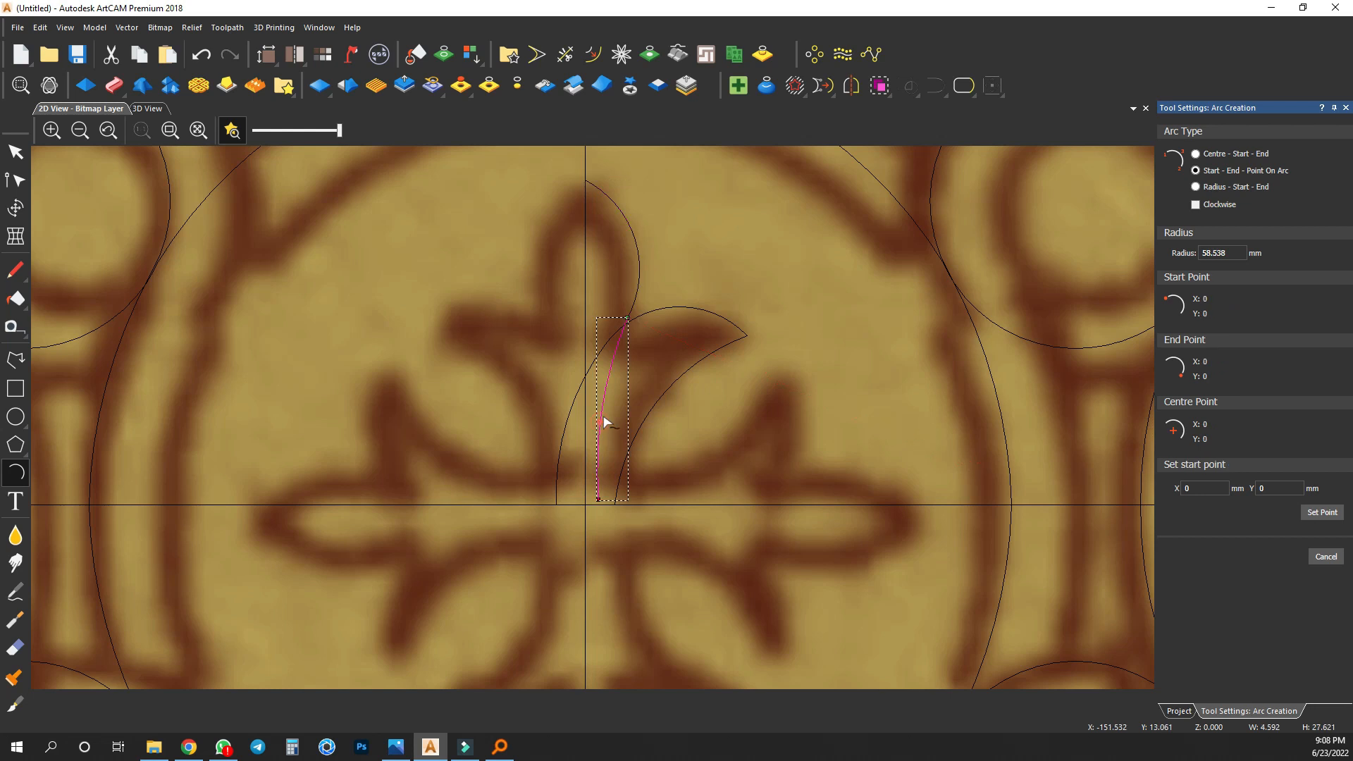
# Join the petal's upper arc and lower stem arc at their coincident nodes.
pyautogui.click(15, 152)
pyautogui.click(636, 294)
pyautogui.keyDown('shift'); pyautogui.click(616, 351); pyautogui.keyUp('shift')
pyautogui.press('j')
pyautogui.click(256, 377)
pyautogui.click(293, 255)
# Smooth the node joining the petal and stem arcs, and reshape the petal's edge near its tip.
pyautogui.press('n')
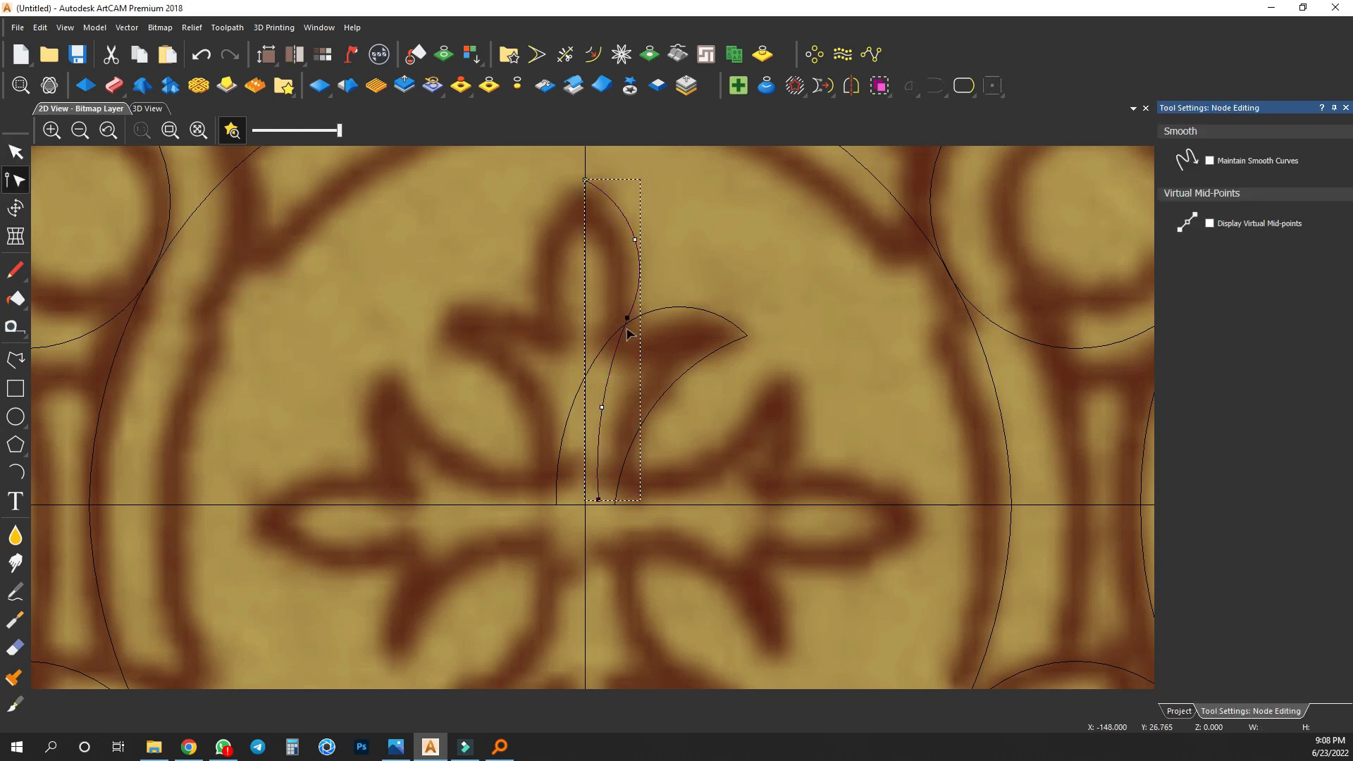
pyautogui.click(629, 316)
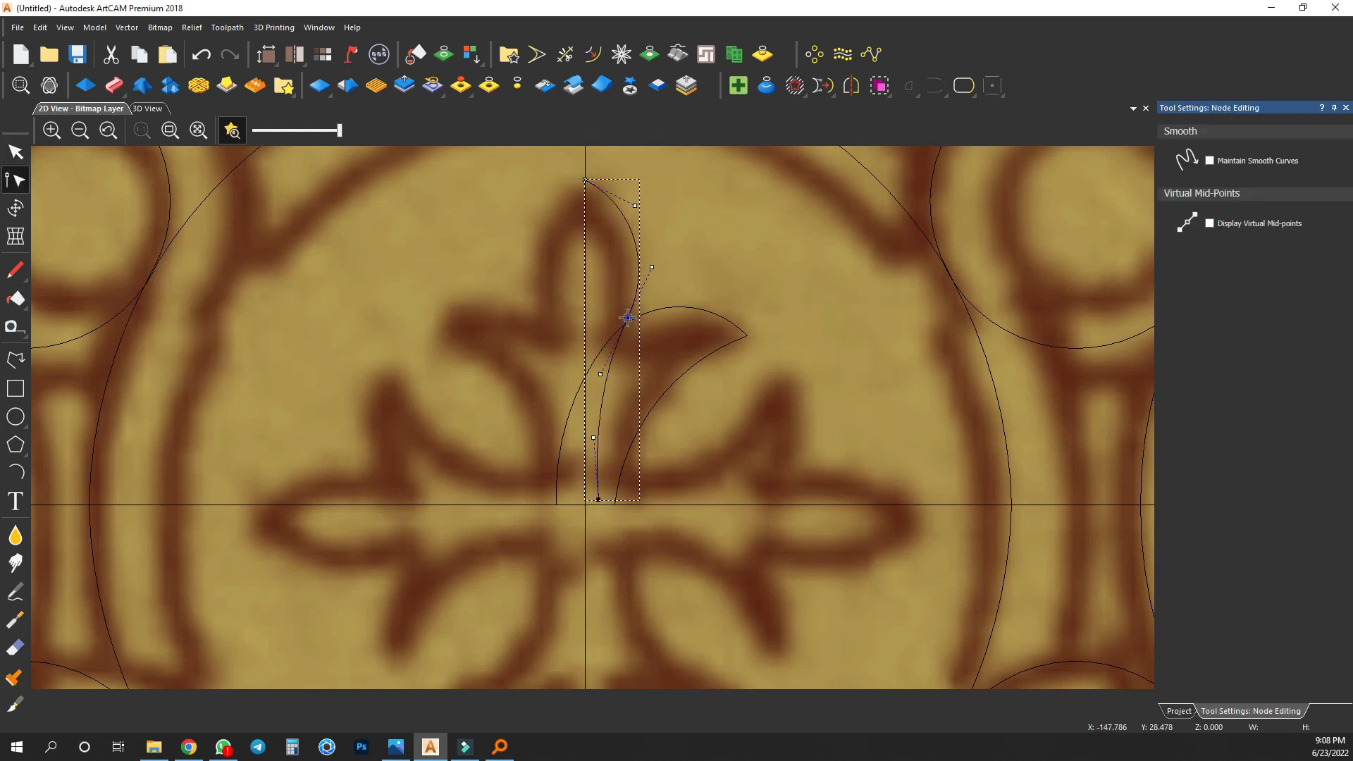
pyautogui.moveTo(635, 206); pyautogui.dragTo(629, 451)
# Select the petal and leaf curves and mirror a copy horizontally over their left side.
pyautogui.click(712, 246)
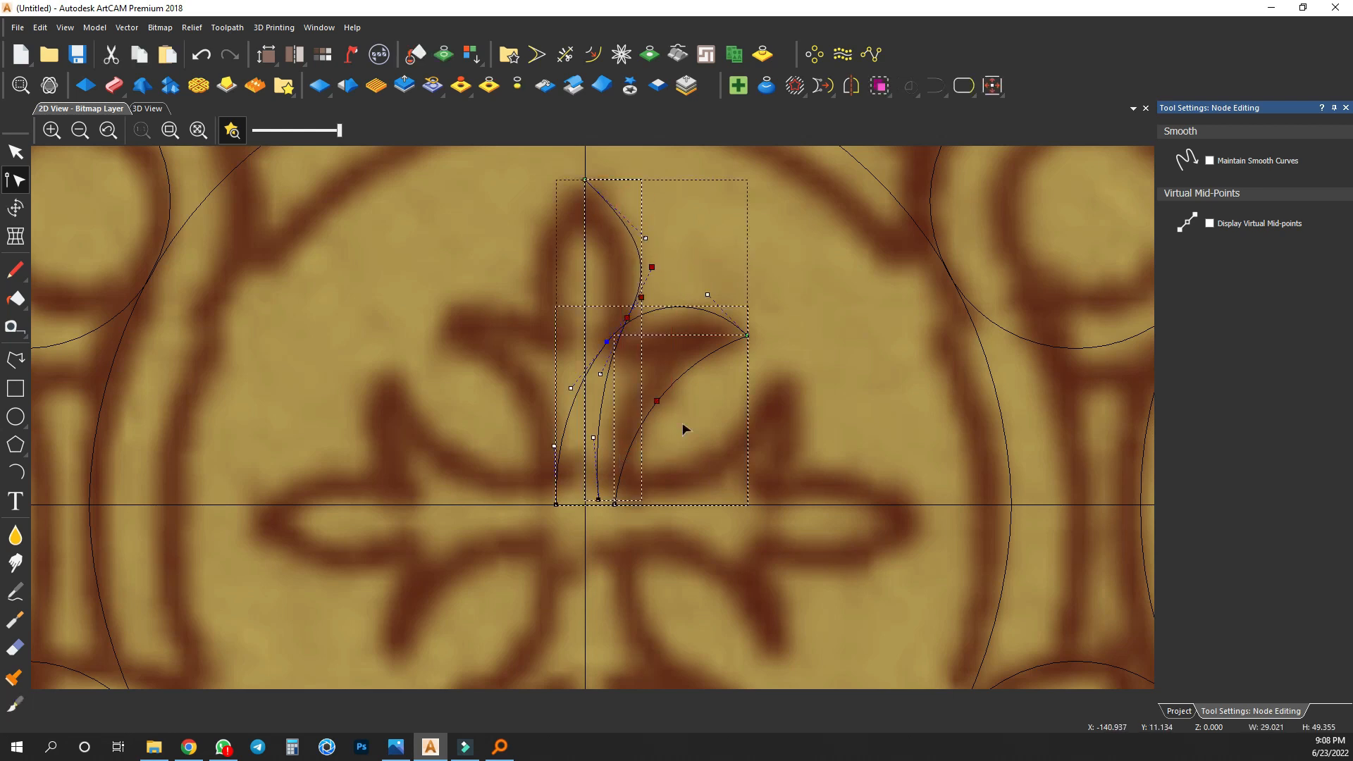
pyautogui.click(851, 85)
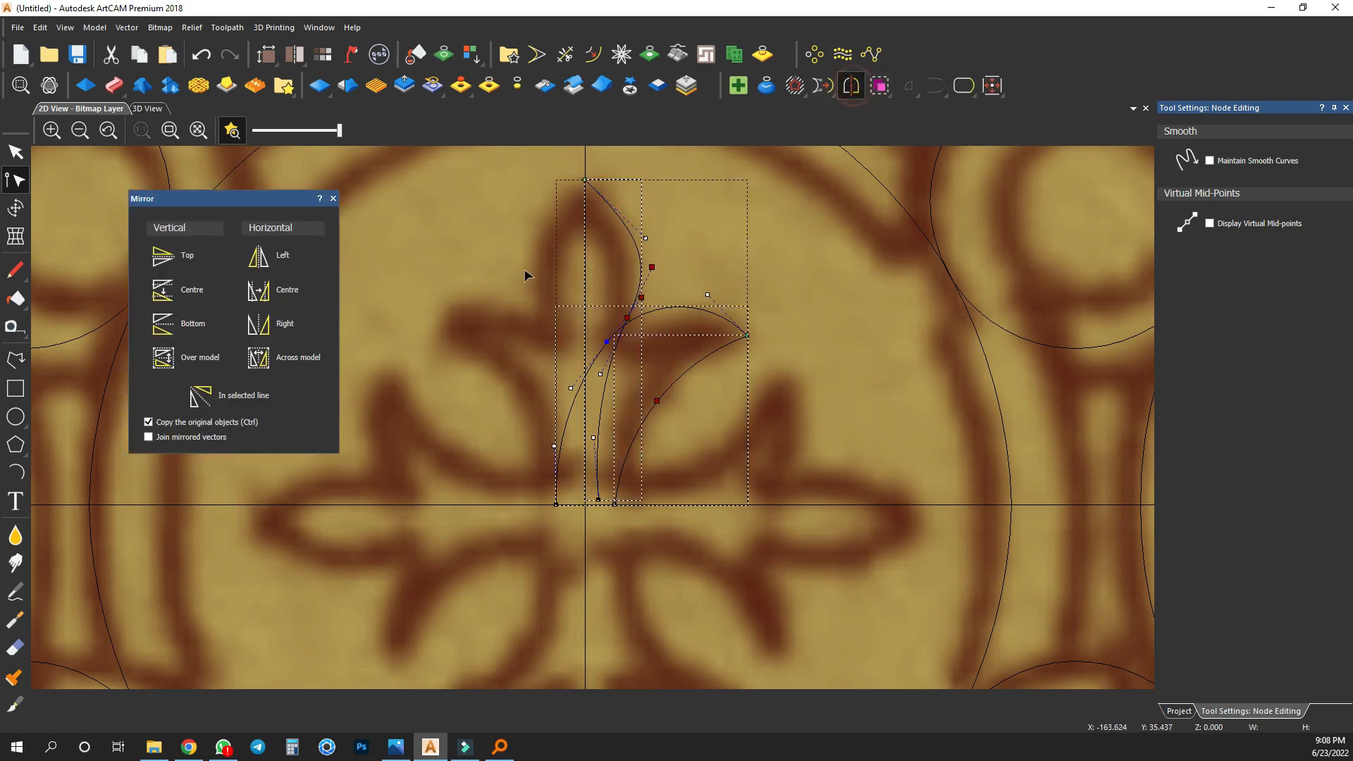
pyautogui.click(289, 258)
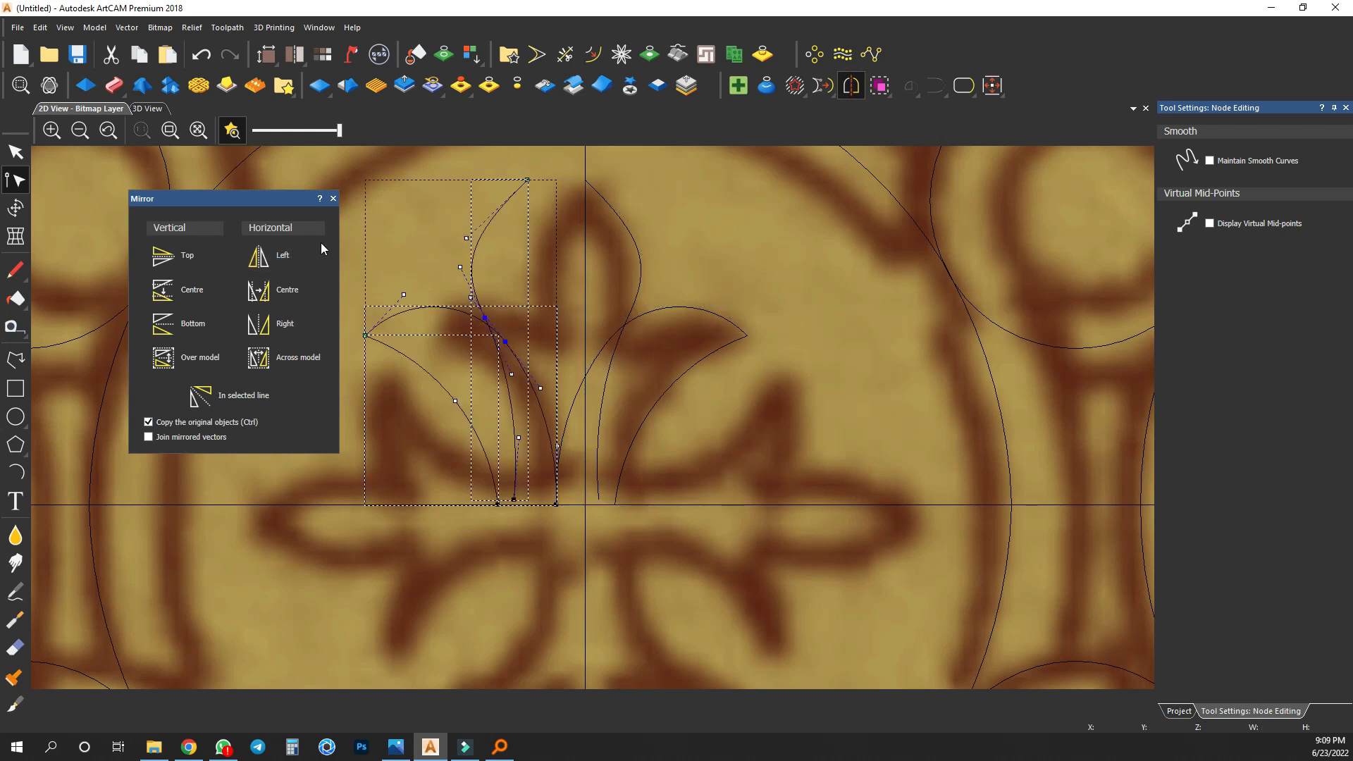
pyautogui.click(333, 199)
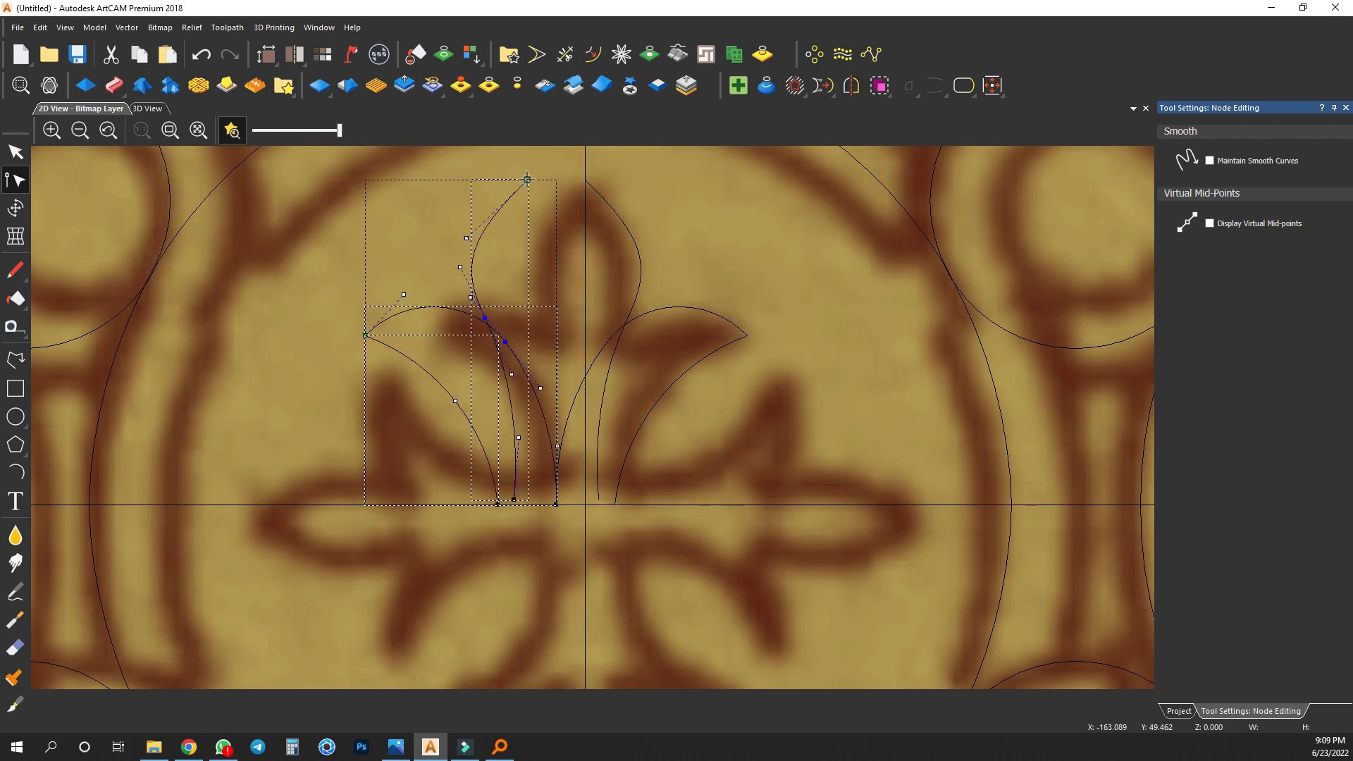
# Move the whole mirrored copy so its petal tip meets the original tip on the vertical centre line.
pyautogui.moveTo(528, 179); pyautogui.dragTo(586, 183)
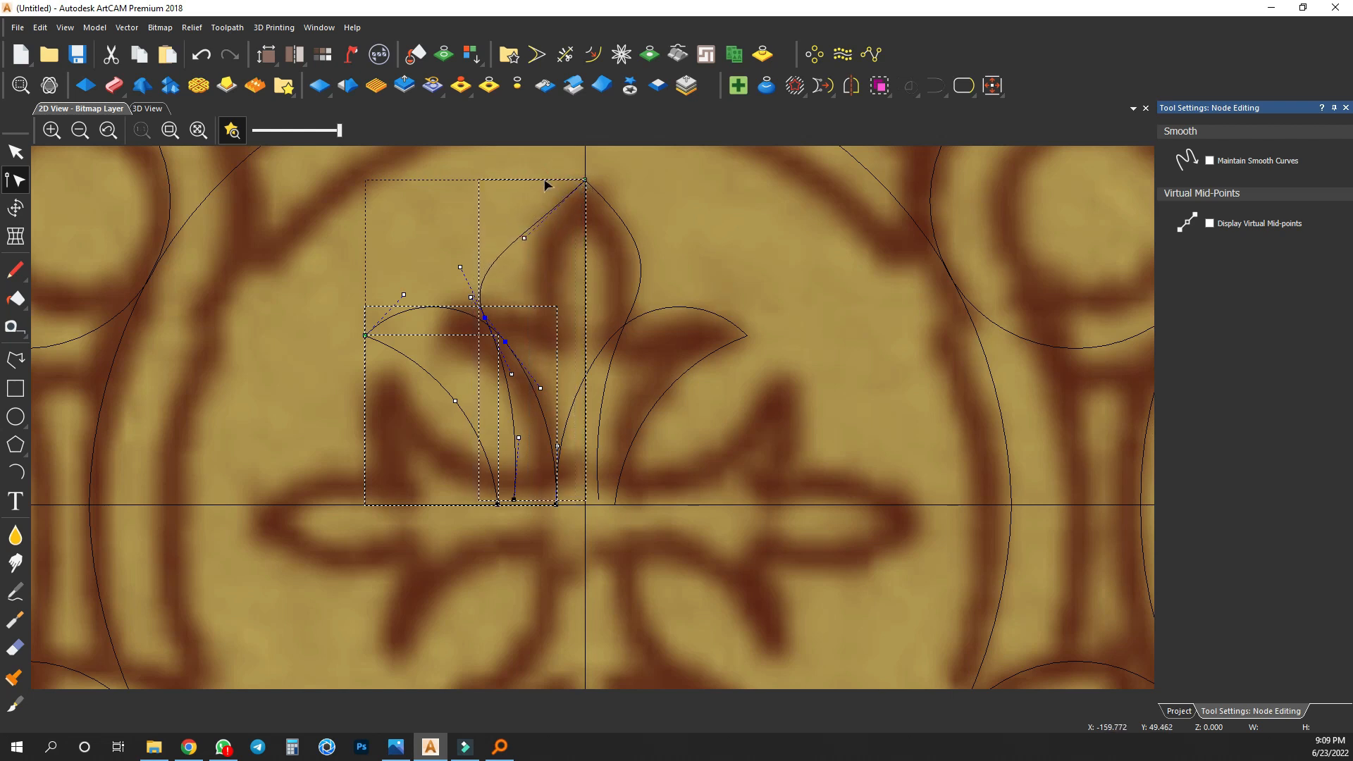
pyautogui.hotkey('ctrl', 'z')
pyautogui.click(15, 151)
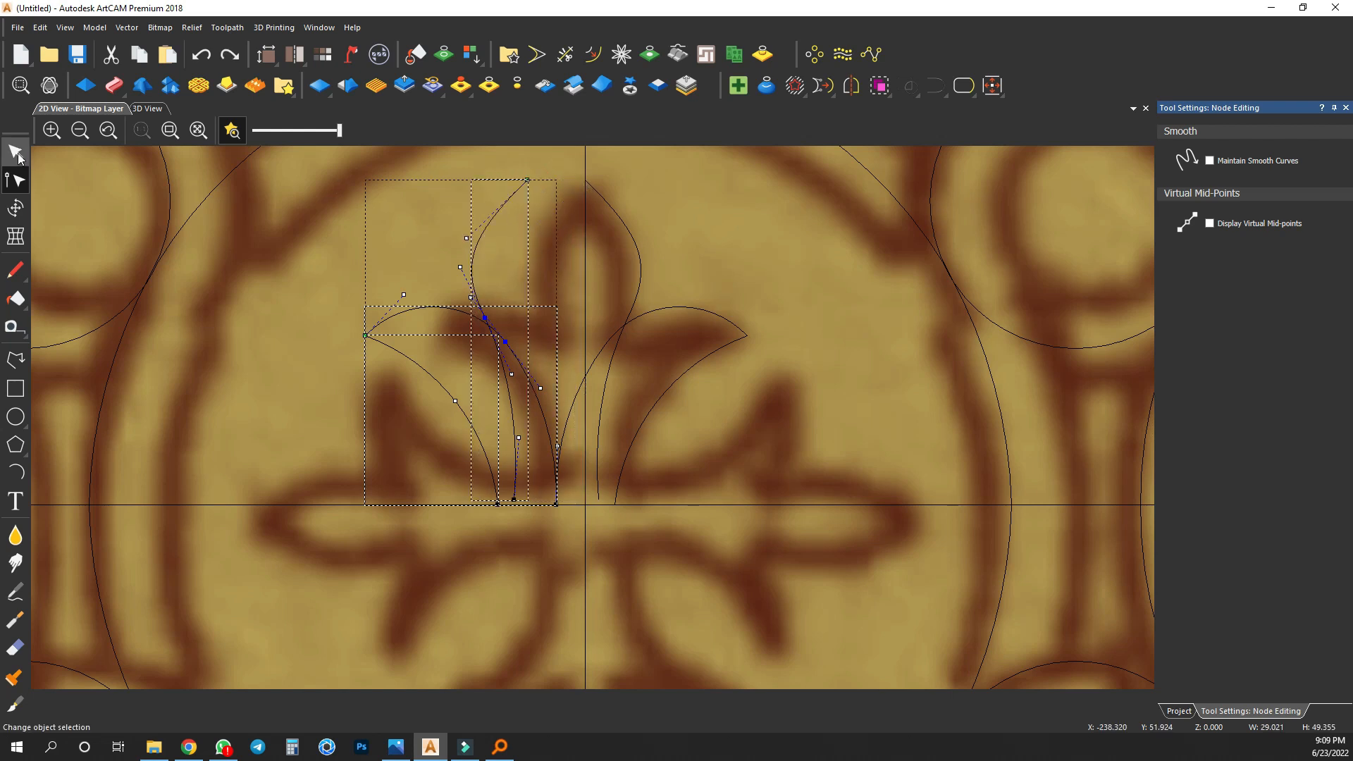
pyautogui.moveTo(526, 180); pyautogui.dragTo(584, 182)
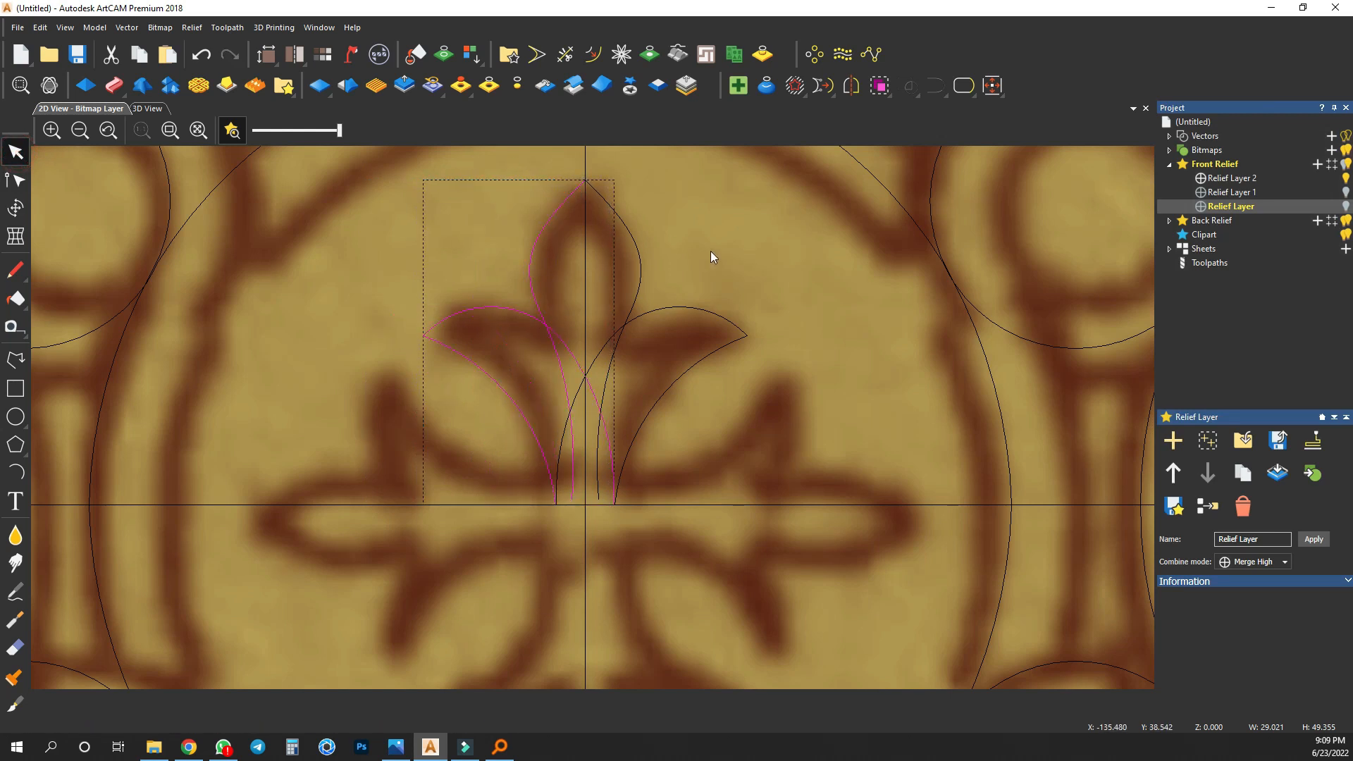
pyautogui.click(717, 251)
# Rotate-copy the mirrored petal and leaf curves about the centre-line crossing as 4 objects over a total of 360 degrees.
pyautogui.scroll(-3, 727, 303)
pyautogui.scroll(2, 619, 403)
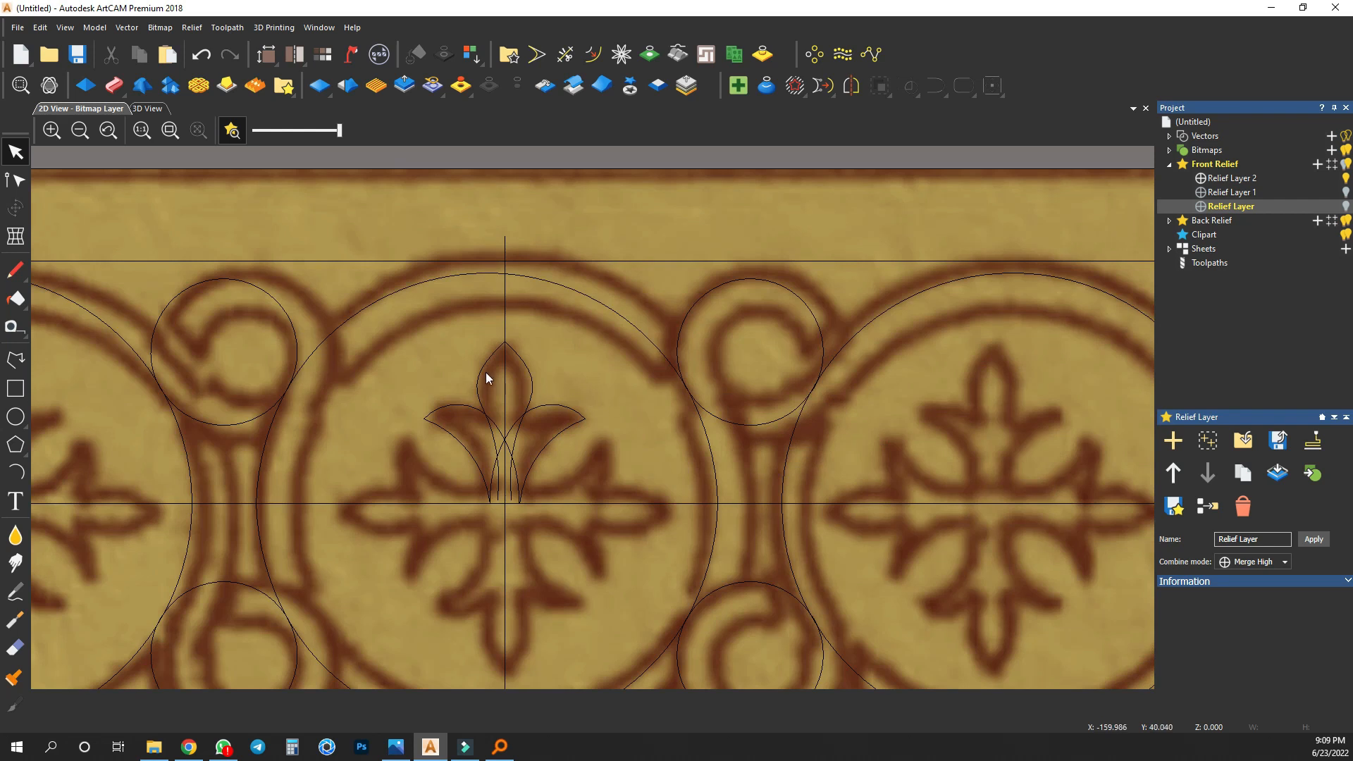
pyautogui.moveTo(403, 332); pyautogui.dragTo(592, 510)
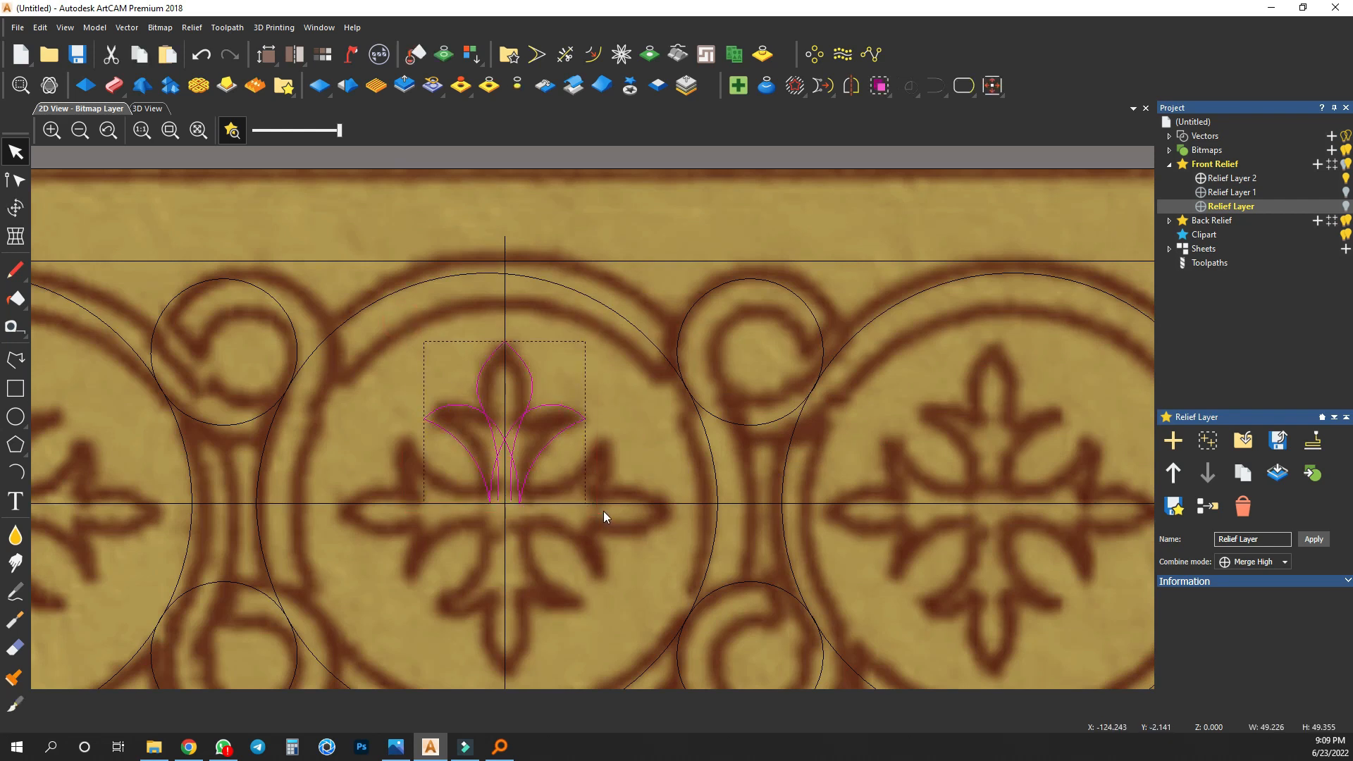
pyautogui.click(810, 55)
pyautogui.click(84, 231)
pyautogui.click(96, 315)
pyautogui.click(500, 503)
pyautogui.click(504, 504)
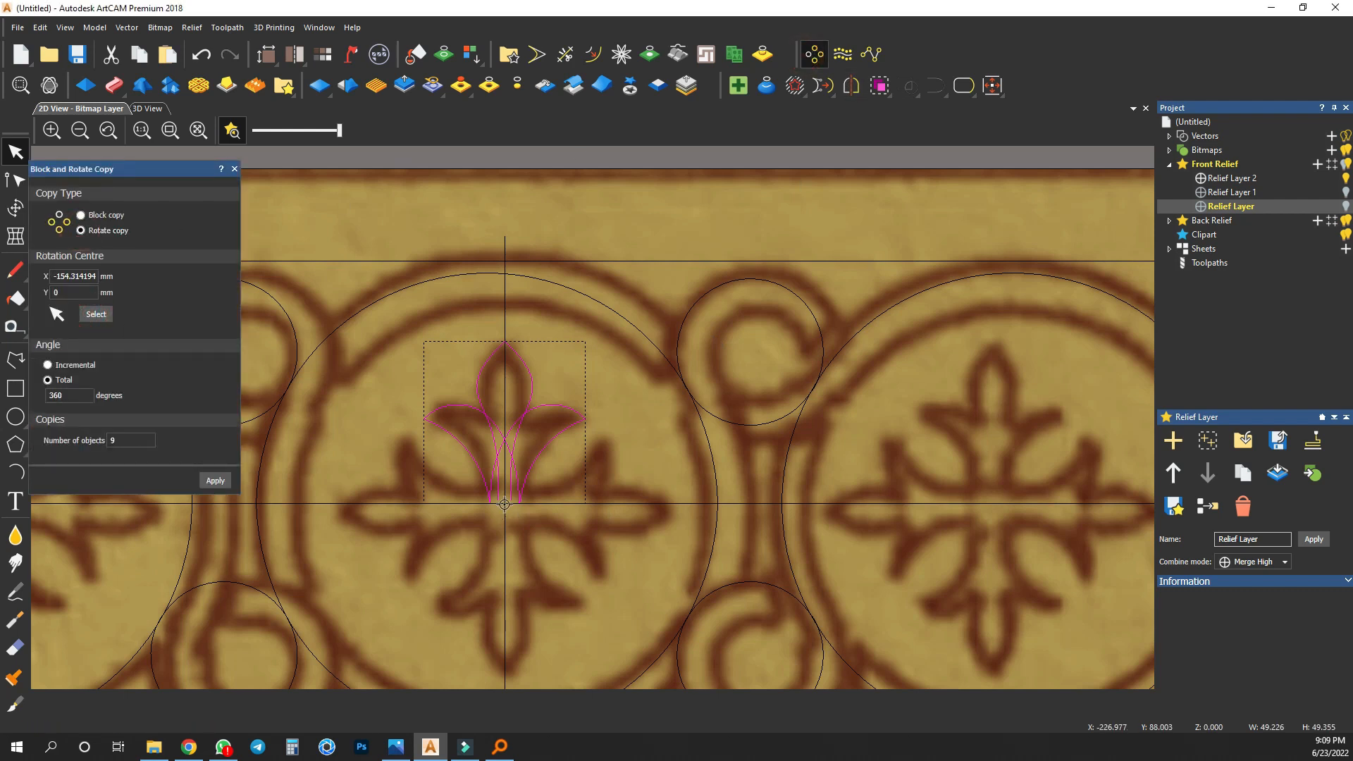
pyautogui.doubleClick(127, 440)
pyautogui.write('4')
pyautogui.press('Return')
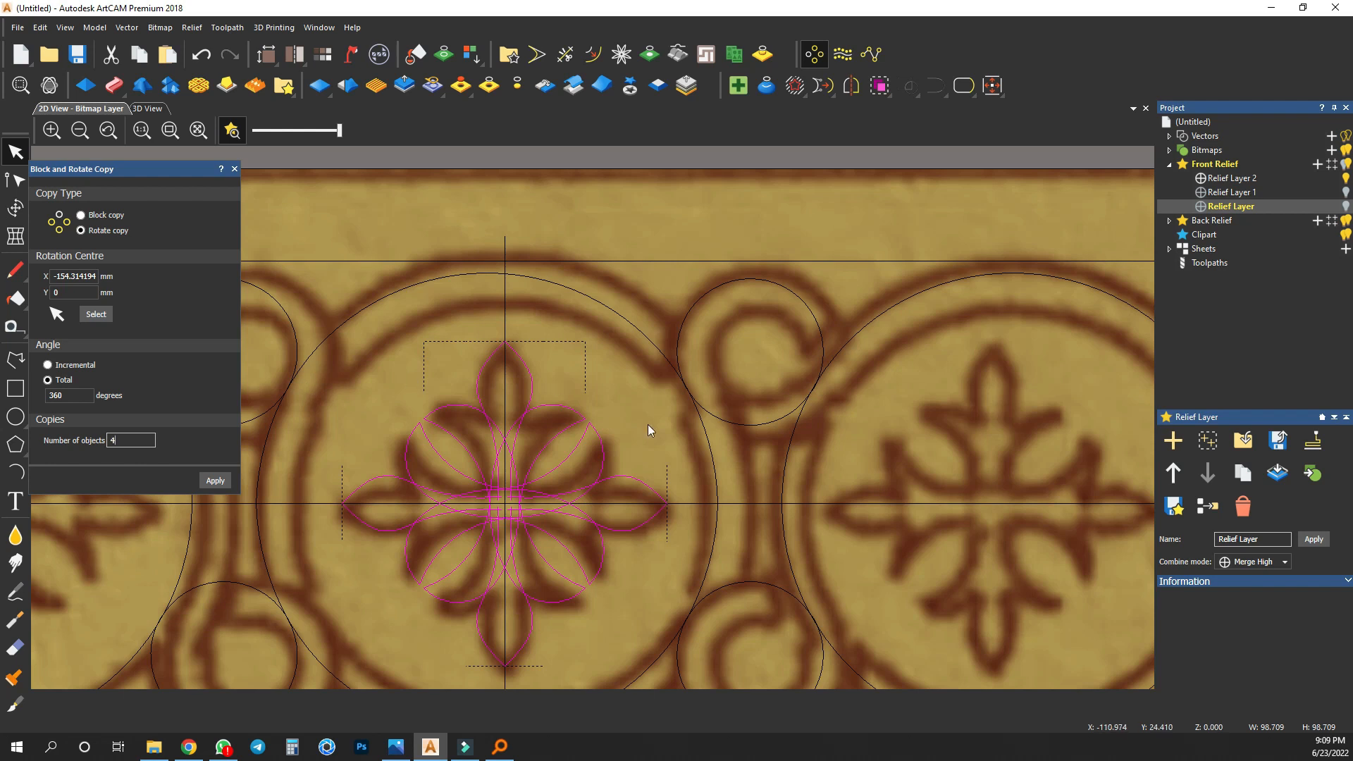
# Undo the rotated copies and the mirrored copy's move, and remove the mirrored half to leave only the original curves.
pyautogui.scroll(-2, 648, 427)
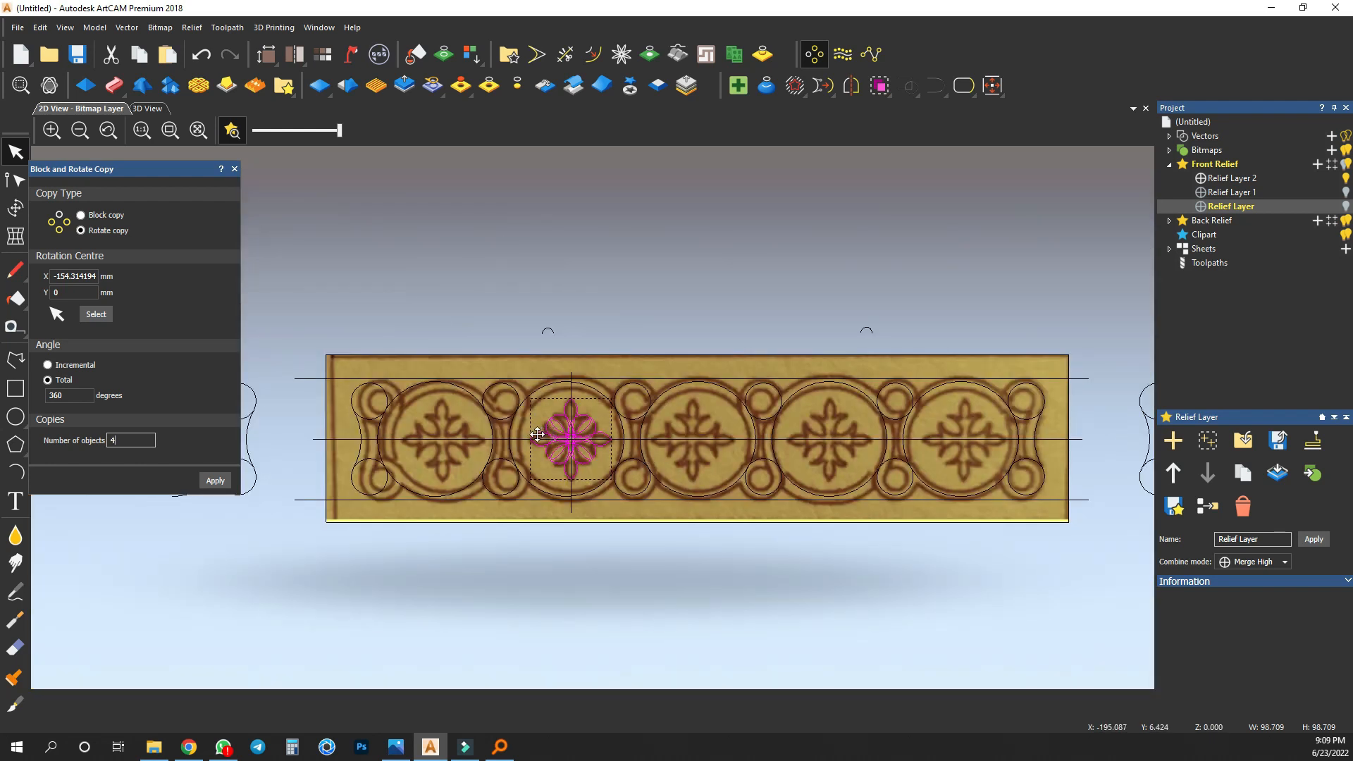
pyautogui.scroll(2, 550, 433)
pyautogui.hotkey('ctrl', 'z')
pyautogui.hotkey('ctrl', 'z')
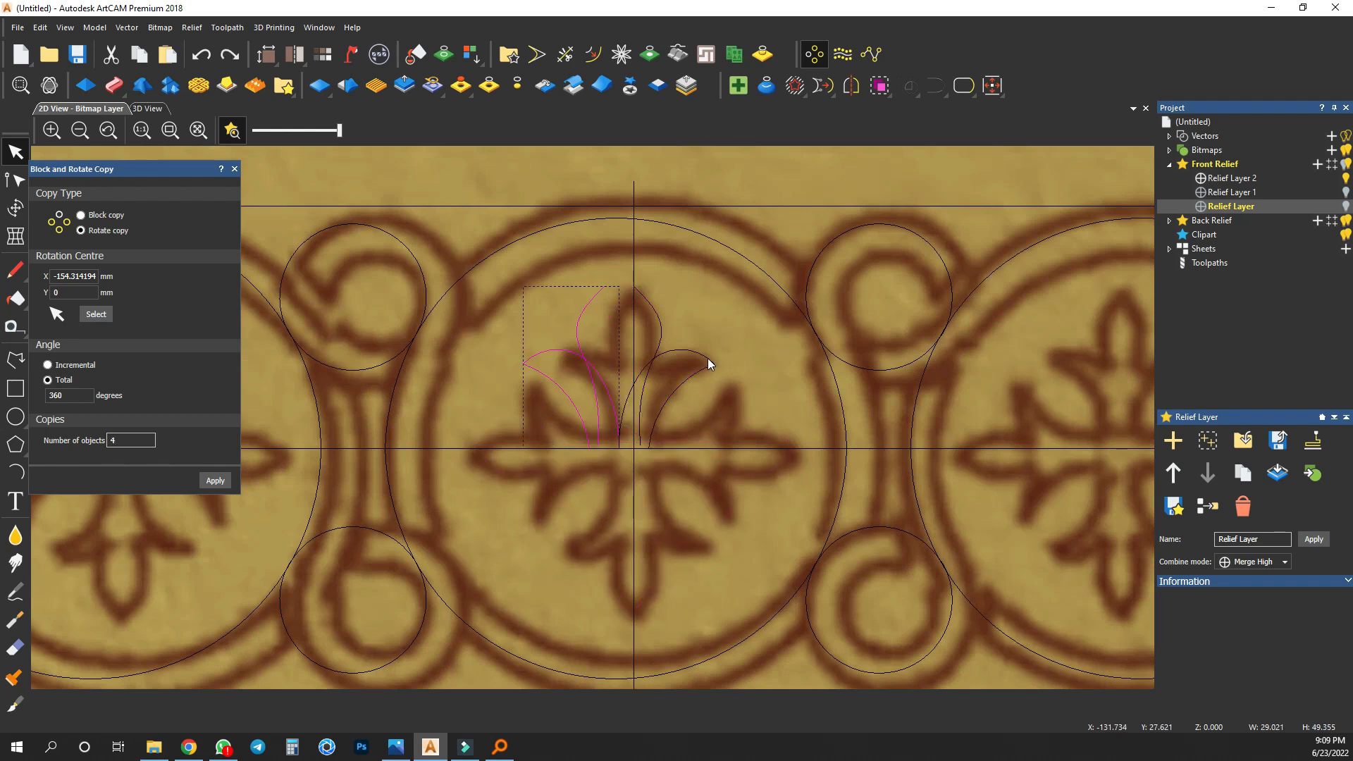
pyautogui.click(234, 169)
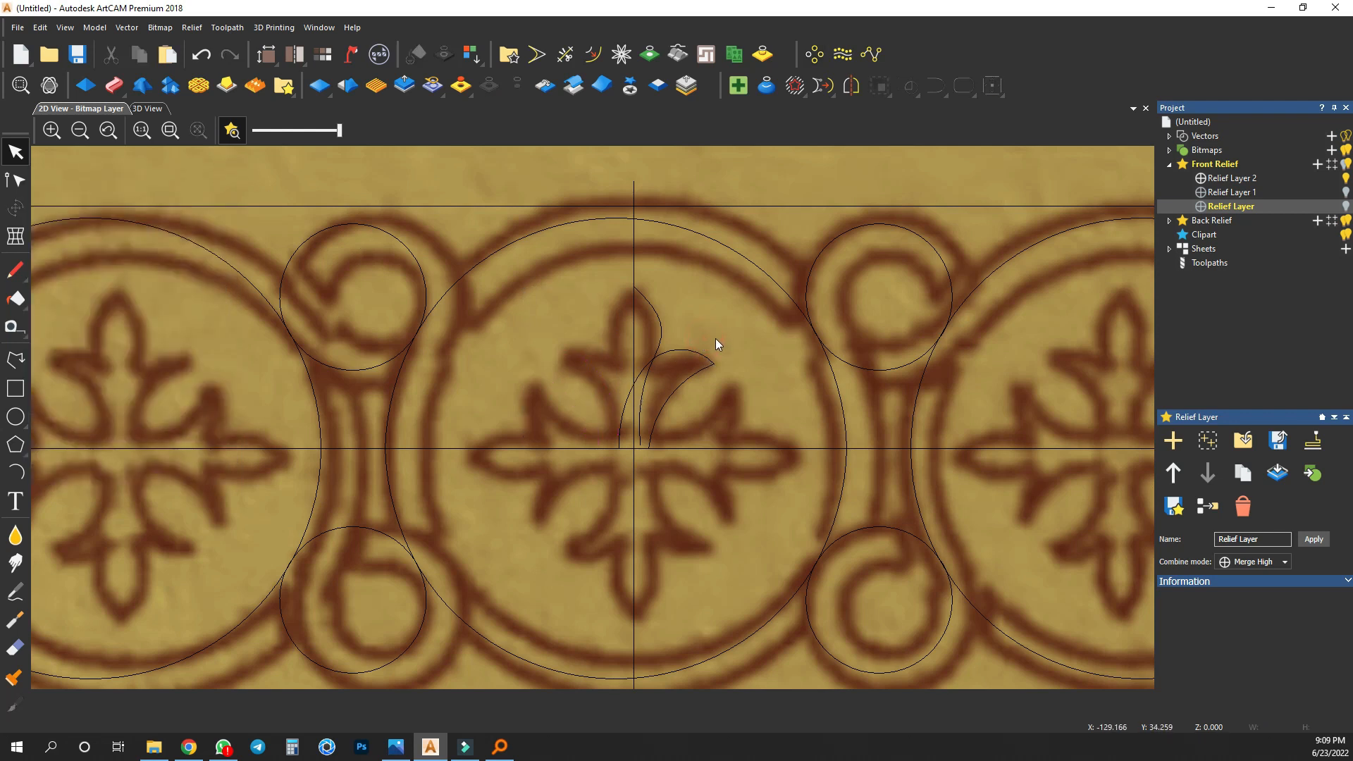
# Move the shared tip of the right leaf's inner and outer curves slightly inward and up.
pyautogui.click(706, 361)
pyautogui.scroll(2, 697, 379)
pyautogui.press('n')
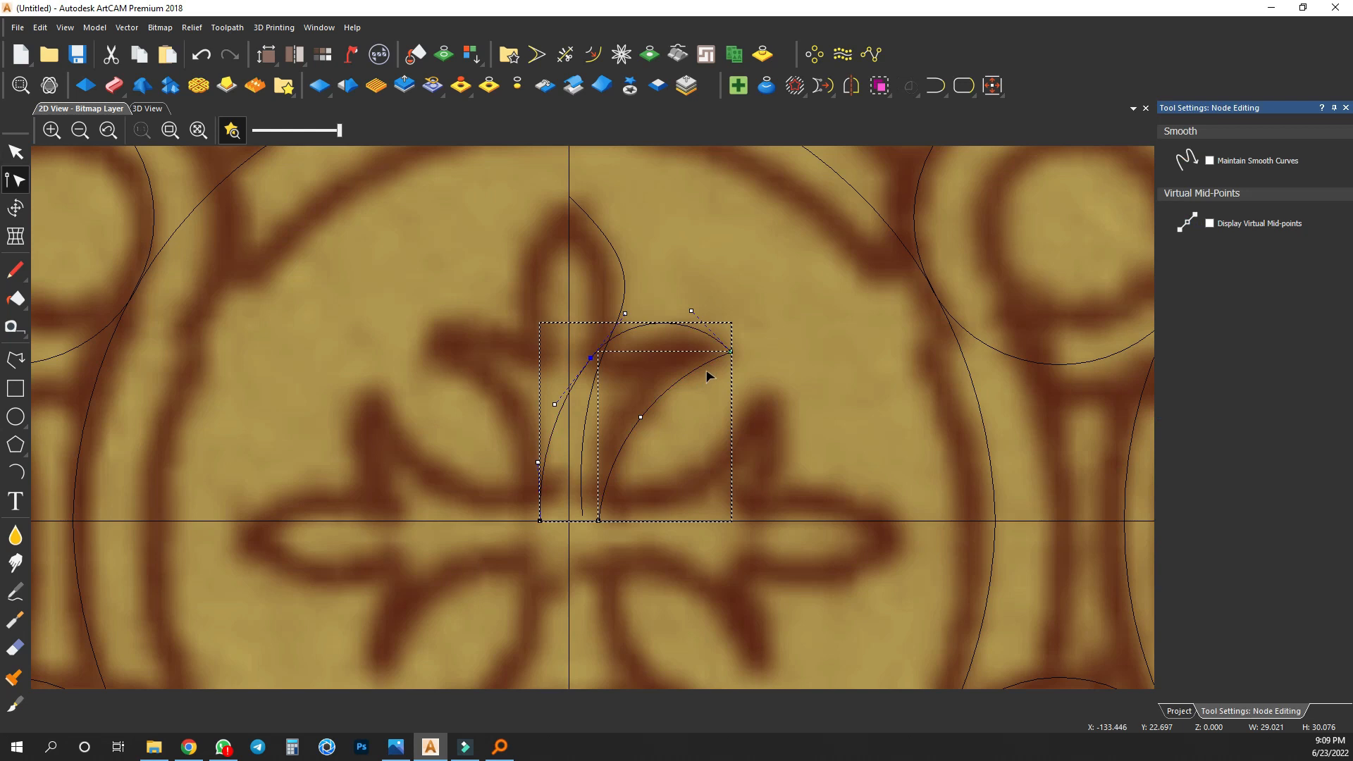
pyautogui.moveTo(731, 350); pyautogui.dragTo(718, 339)
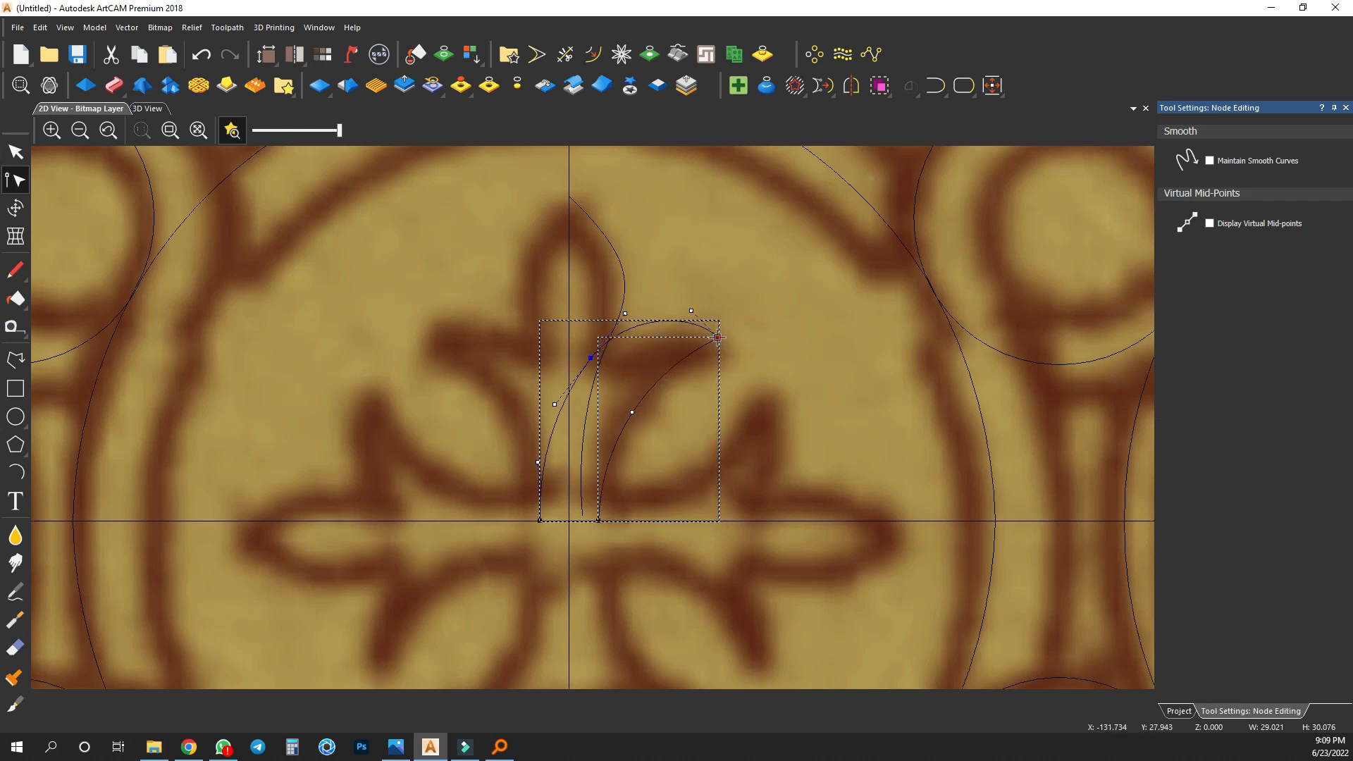
pyautogui.click(734, 320)
# Bulge the leaf's outer curve upward near its tip and shift its tip node further inward.
pyautogui.click(707, 329)
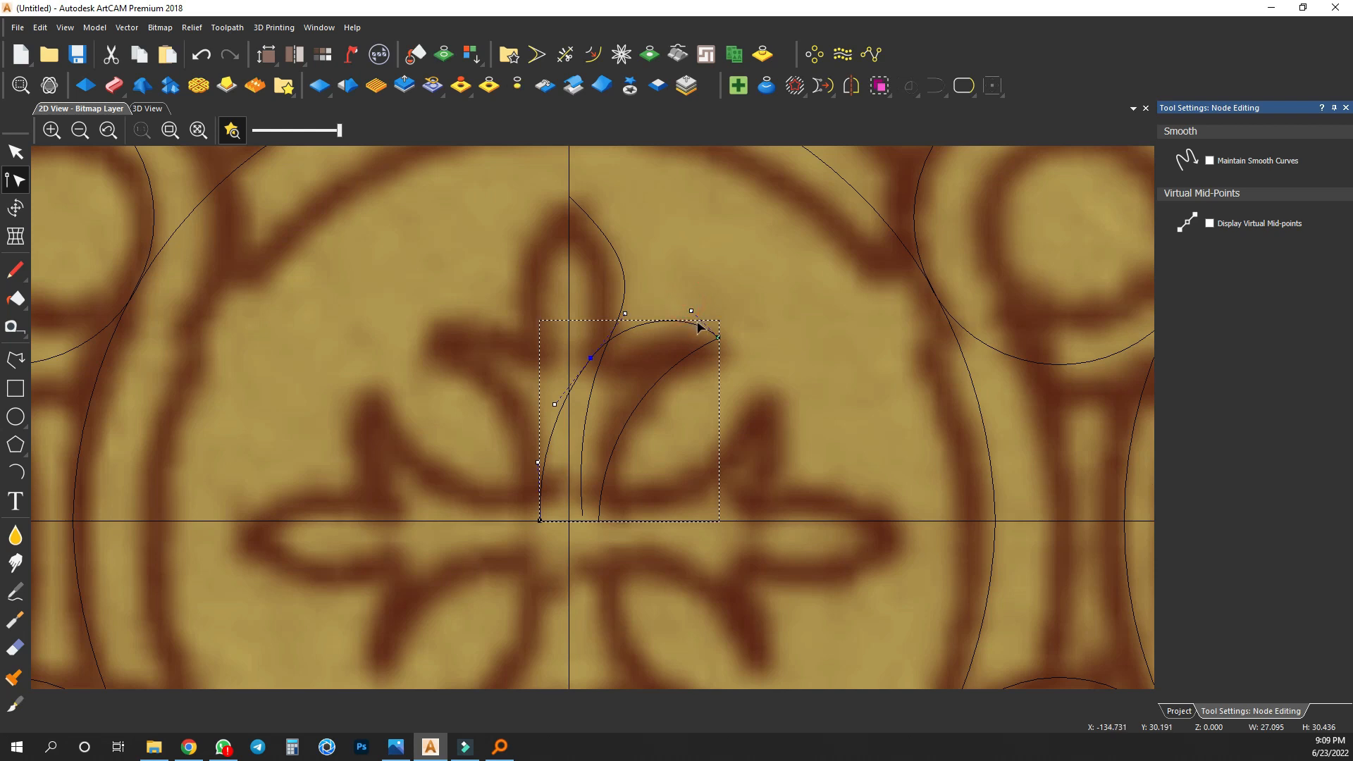
pyautogui.moveTo(691, 312); pyautogui.dragTo(678, 285)
pyautogui.moveTo(717, 339); pyautogui.dragTo(709, 329)
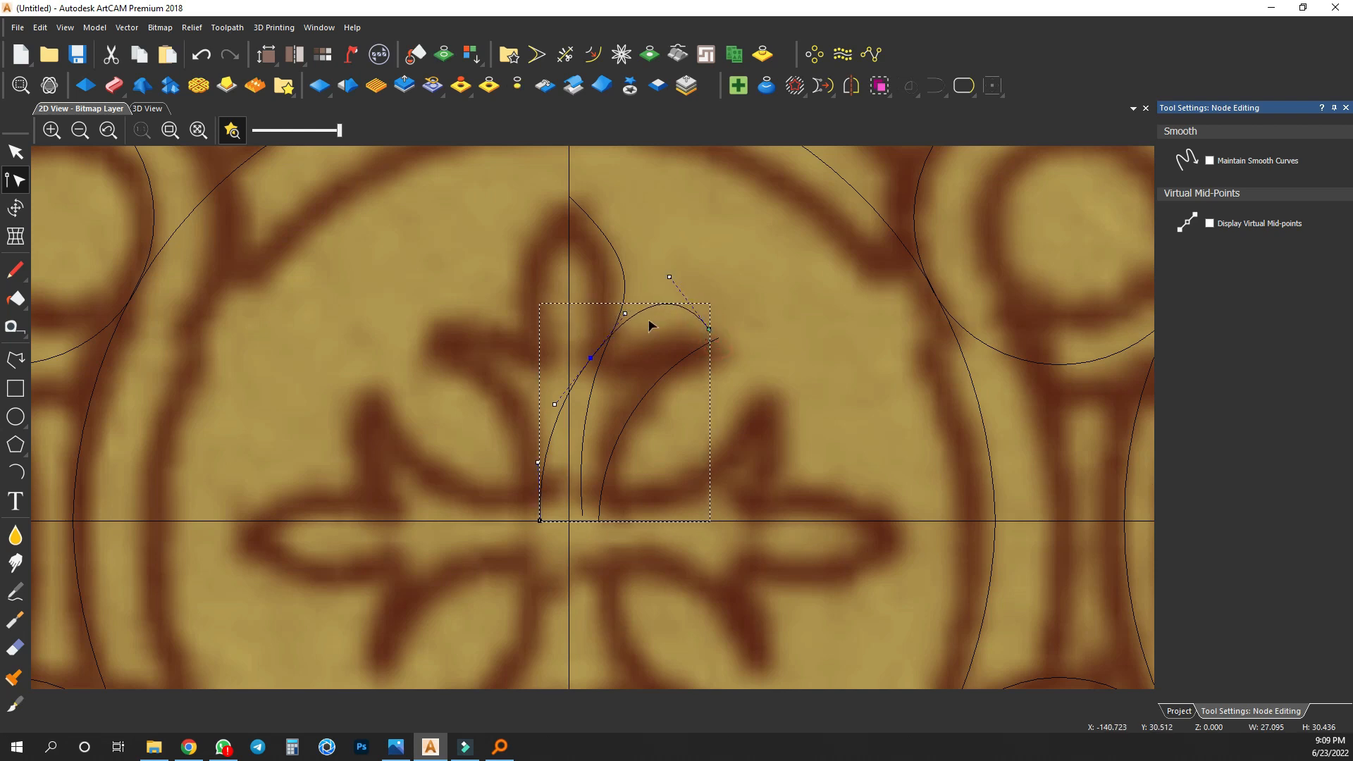
# Move the outer curve's base closer to the vertical centre line, refine its joint curvature, and bring the inner arc's tip to its tip.
pyautogui.moveTo(538, 521); pyautogui.dragTo(552, 521)
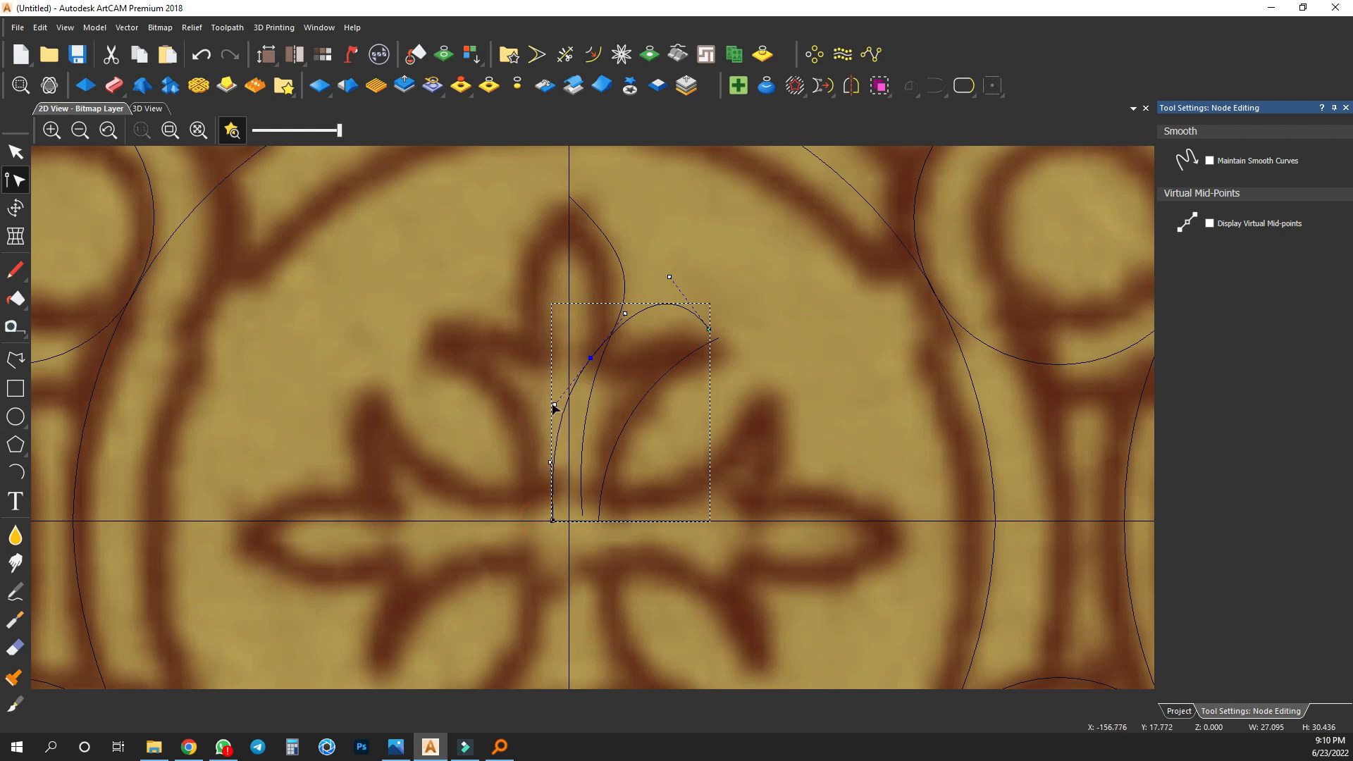
pyautogui.moveTo(555, 405); pyautogui.dragTo(554, 400)
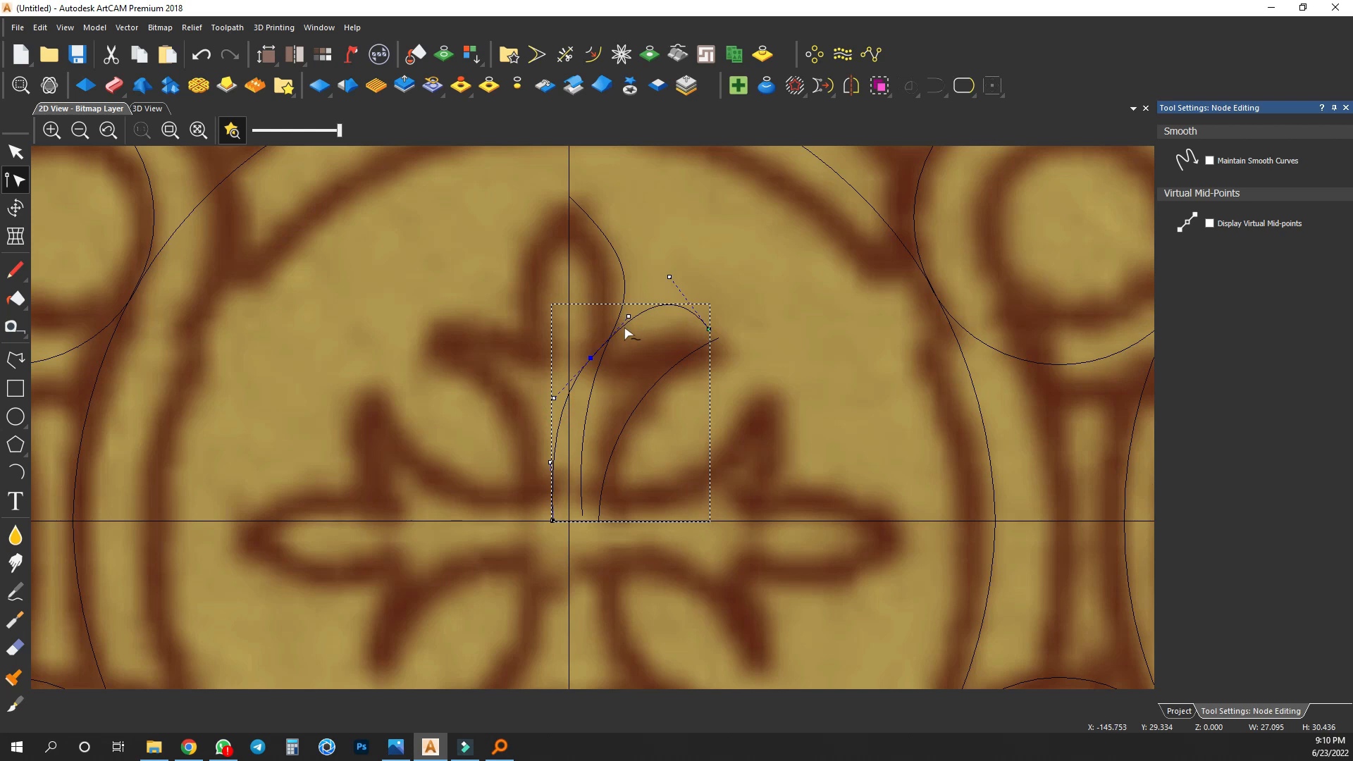
pyautogui.moveTo(629, 317); pyautogui.dragTo(619, 318)
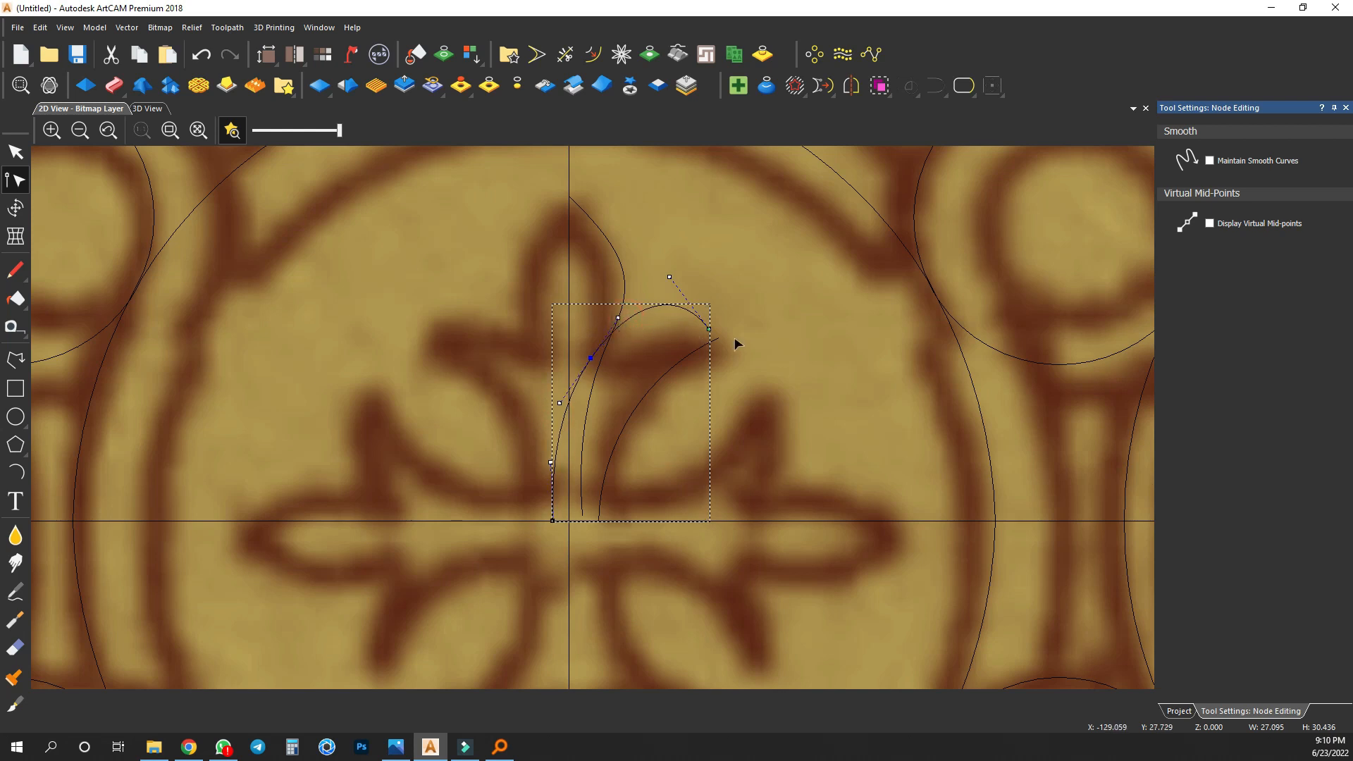
pyautogui.moveTo(716, 339); pyautogui.dragTo(711, 330)
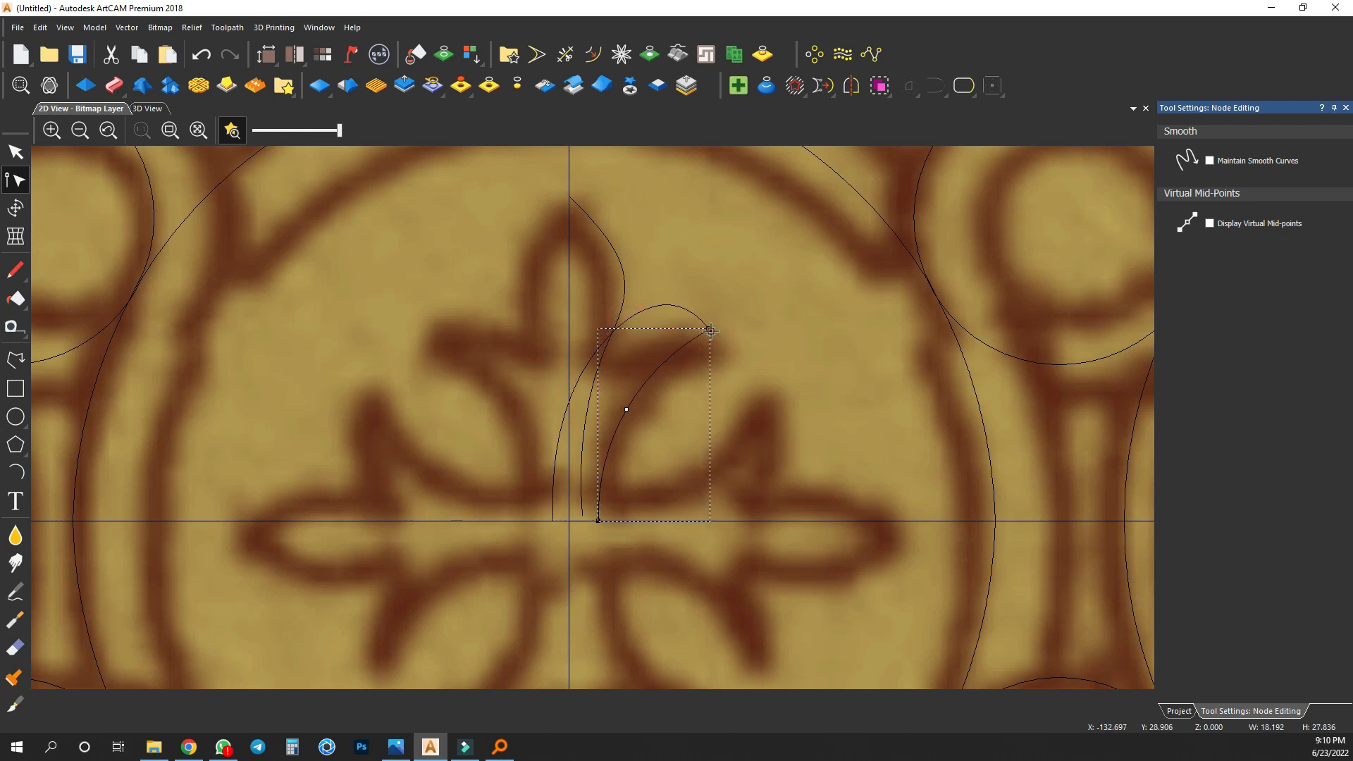
# Mirror a copy of the reshaped leaf and petal curves over their left side and align the petal tips on the vertical centre line.
pyautogui.click(15, 152)
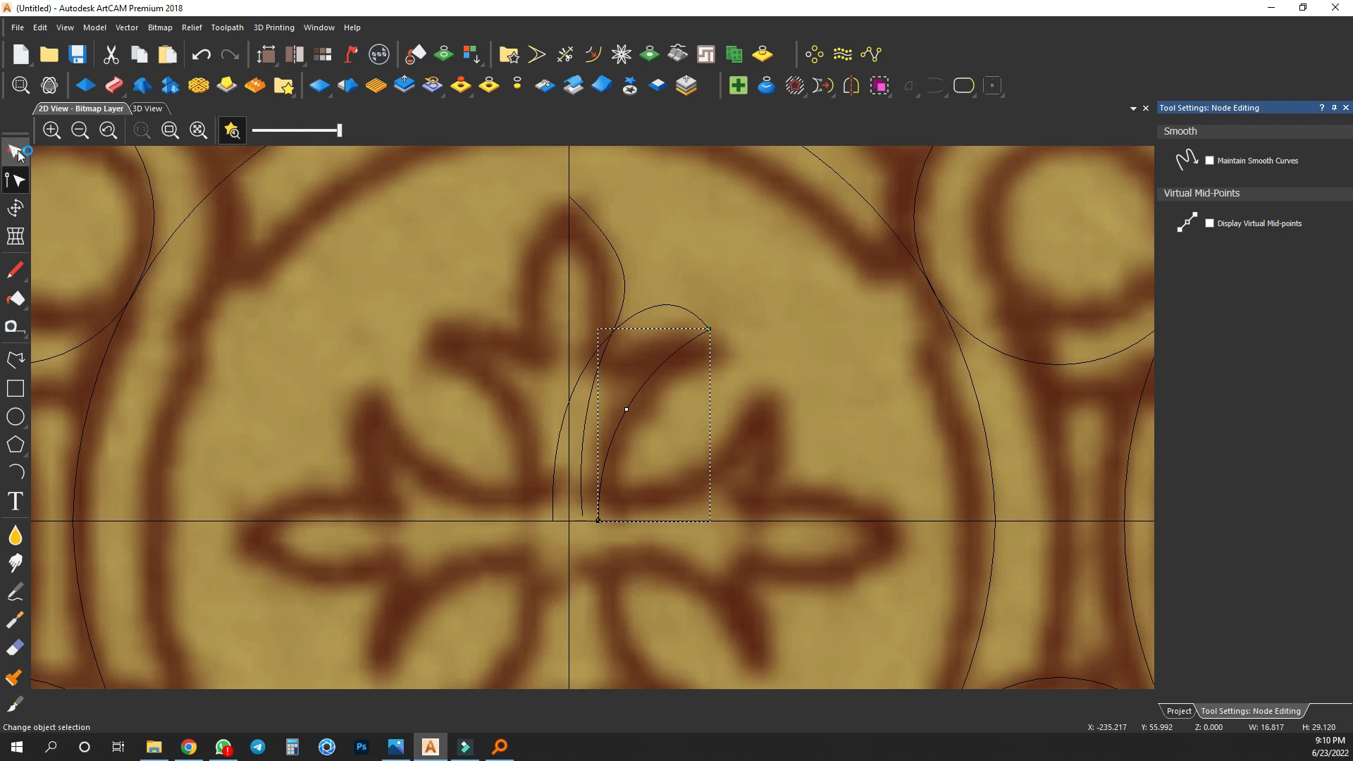
pyautogui.moveTo(686, 345); pyautogui.dragTo(595, 398)
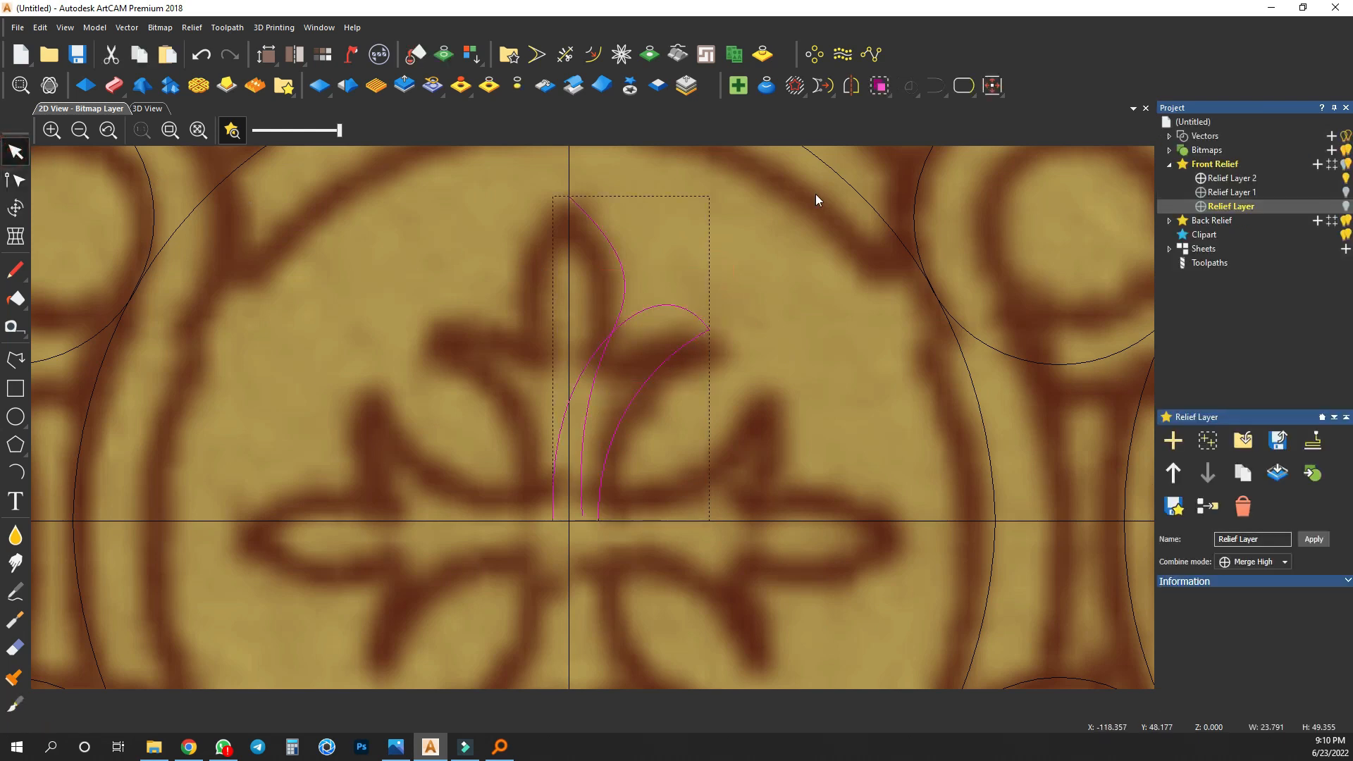
pyautogui.click(851, 86)
pyautogui.click(268, 257)
pyautogui.click(333, 200)
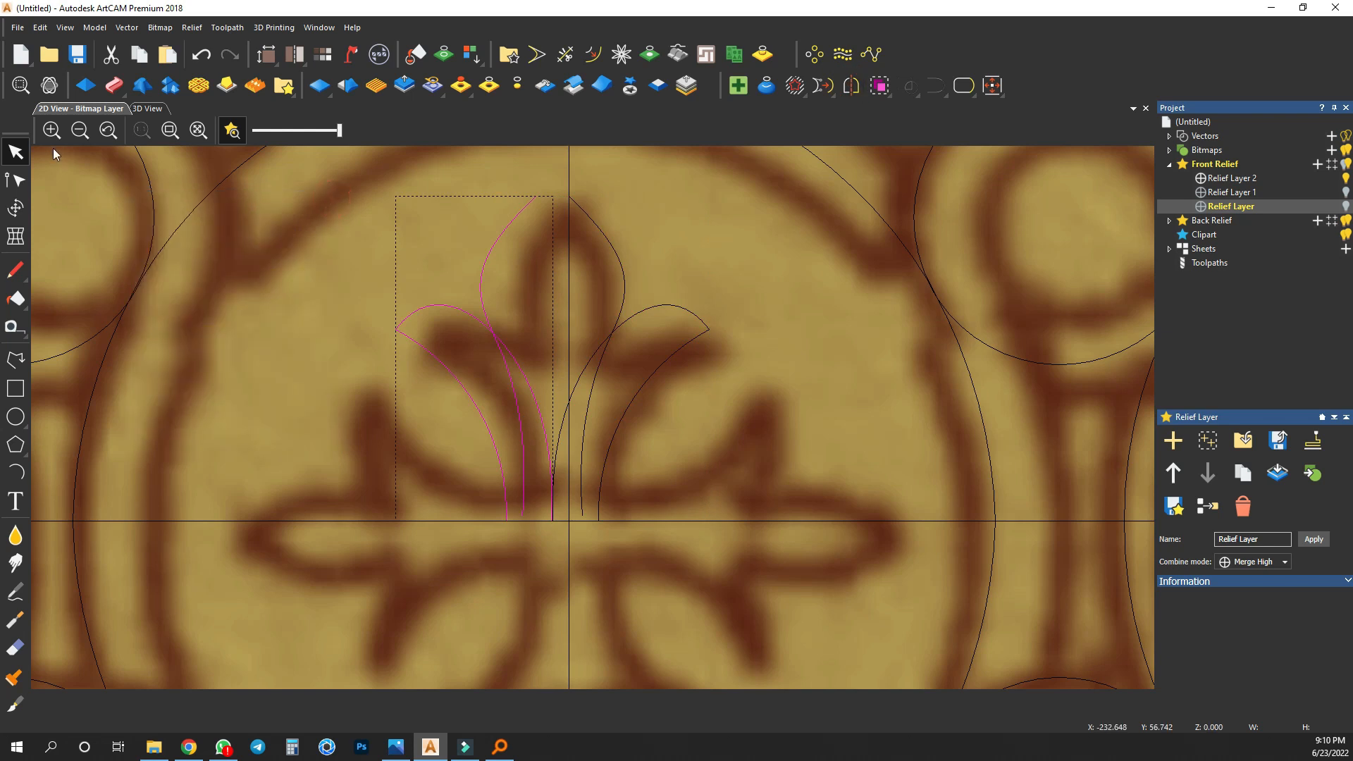
pyautogui.moveTo(533, 199); pyautogui.dragTo(569, 201)
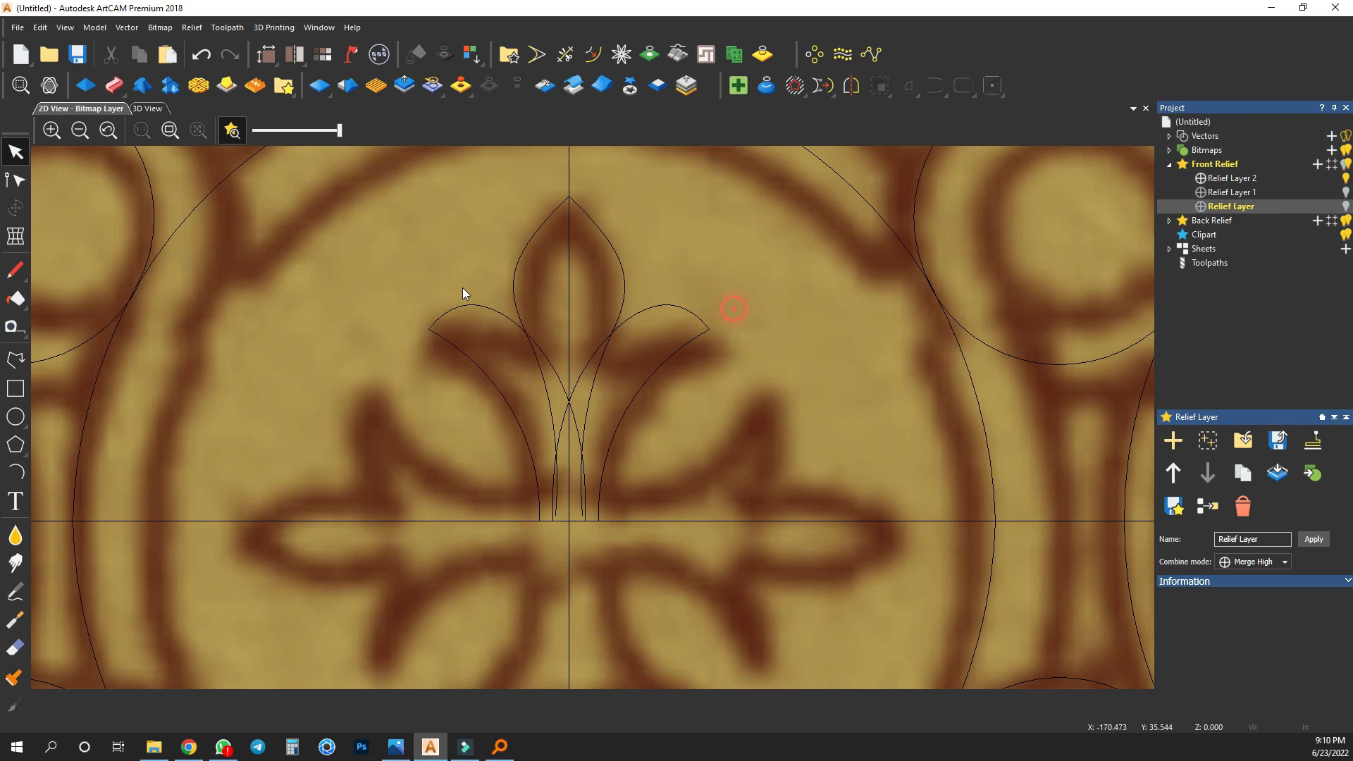
# Rotate-copy the upper petal and leaf curves into 4 objects over a total of 360 degrees about the guide lines' crossing.
pyautogui.scroll(-3, 493, 303)
pyautogui.moveTo(582, 475); pyautogui.dragTo(679, 494)
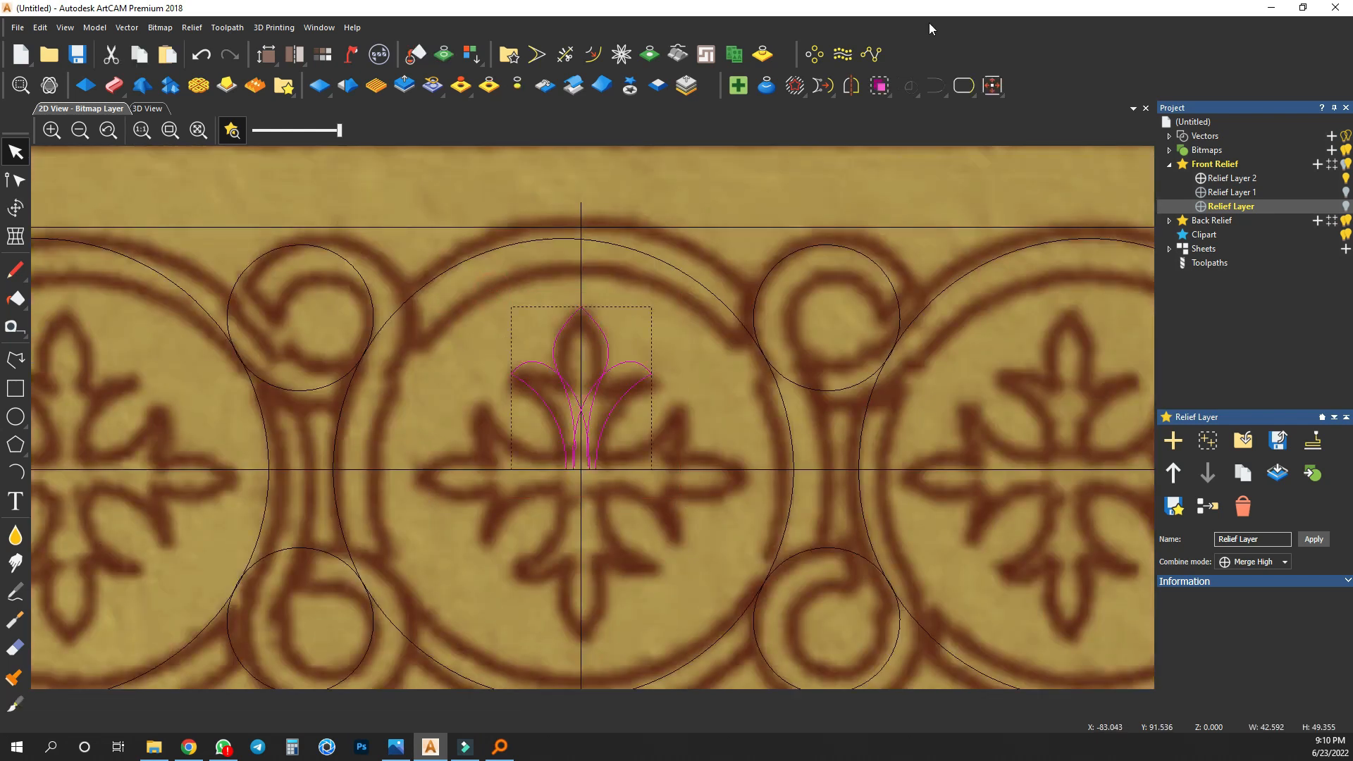
pyautogui.click(814, 54)
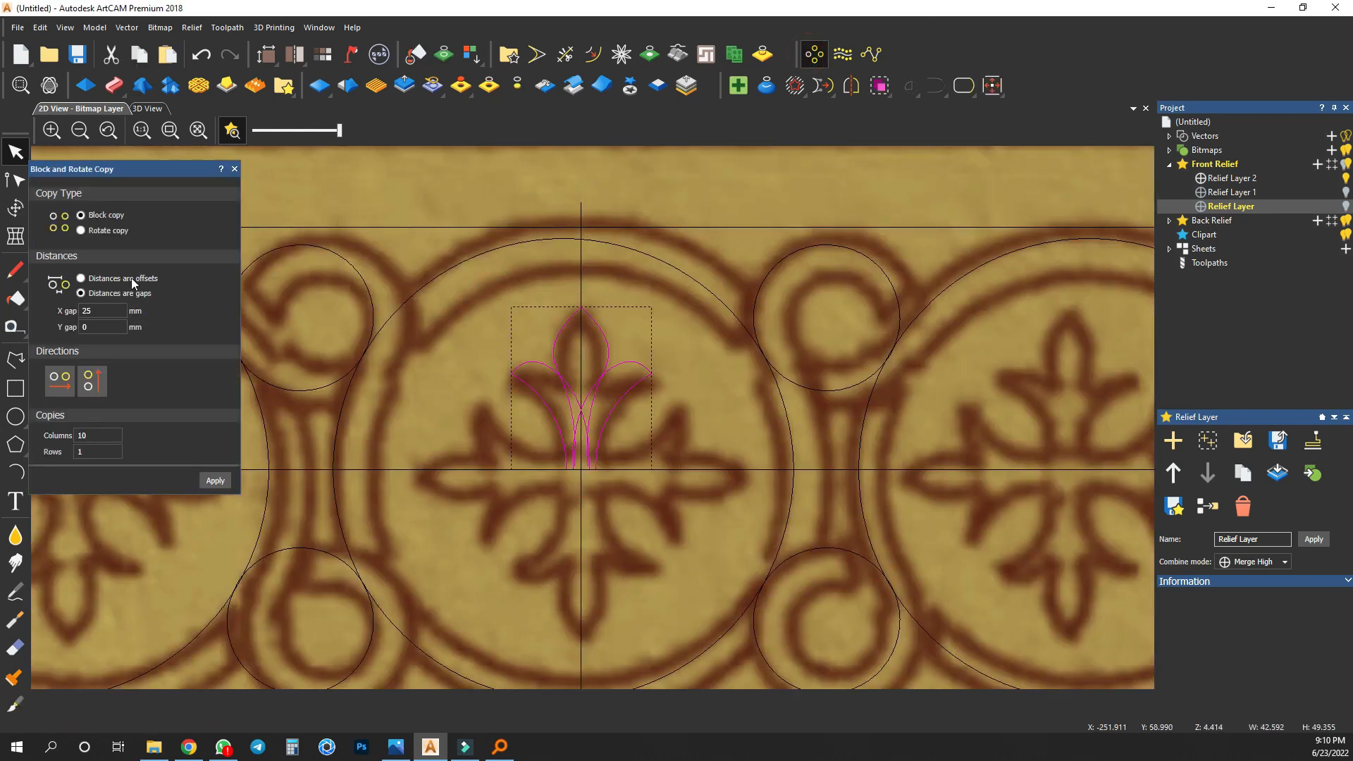
pyautogui.click(81, 231)
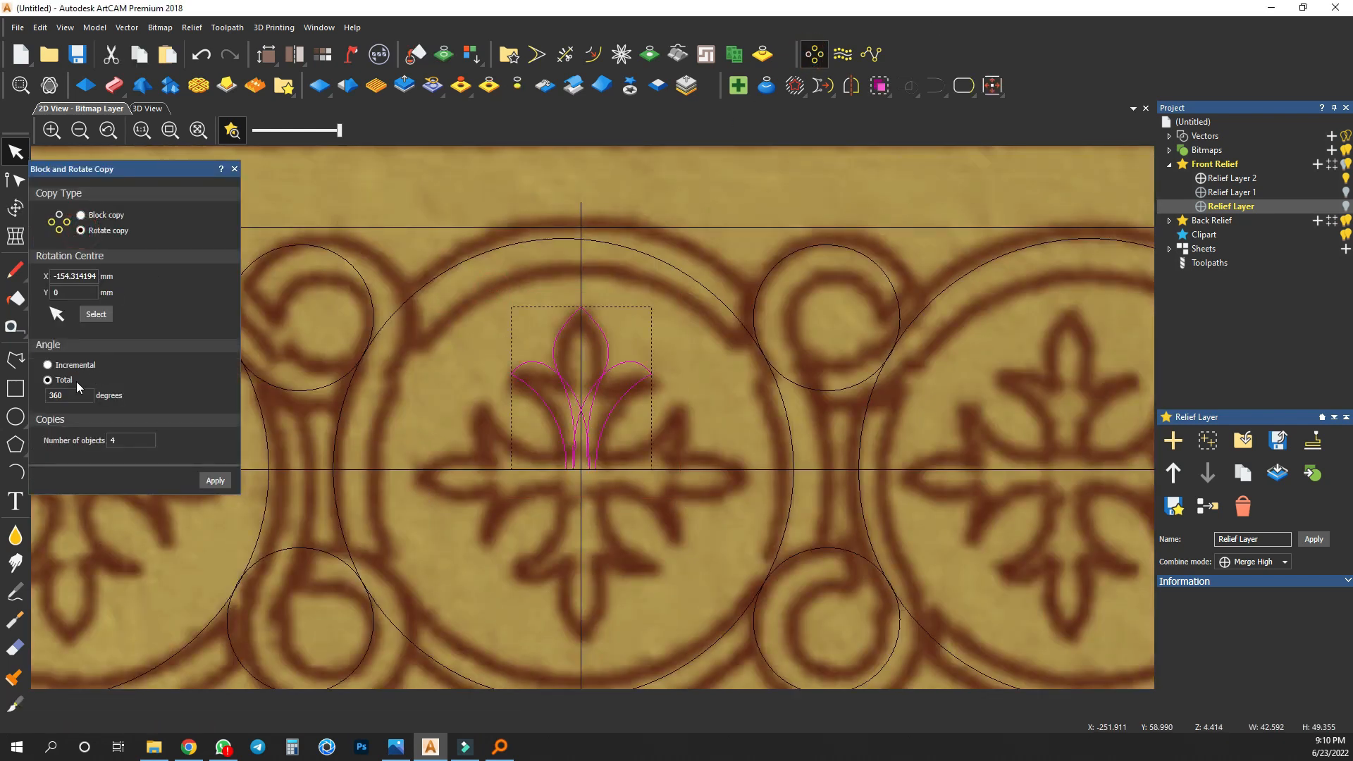
pyautogui.click(581, 469)
pyautogui.click(215, 480)
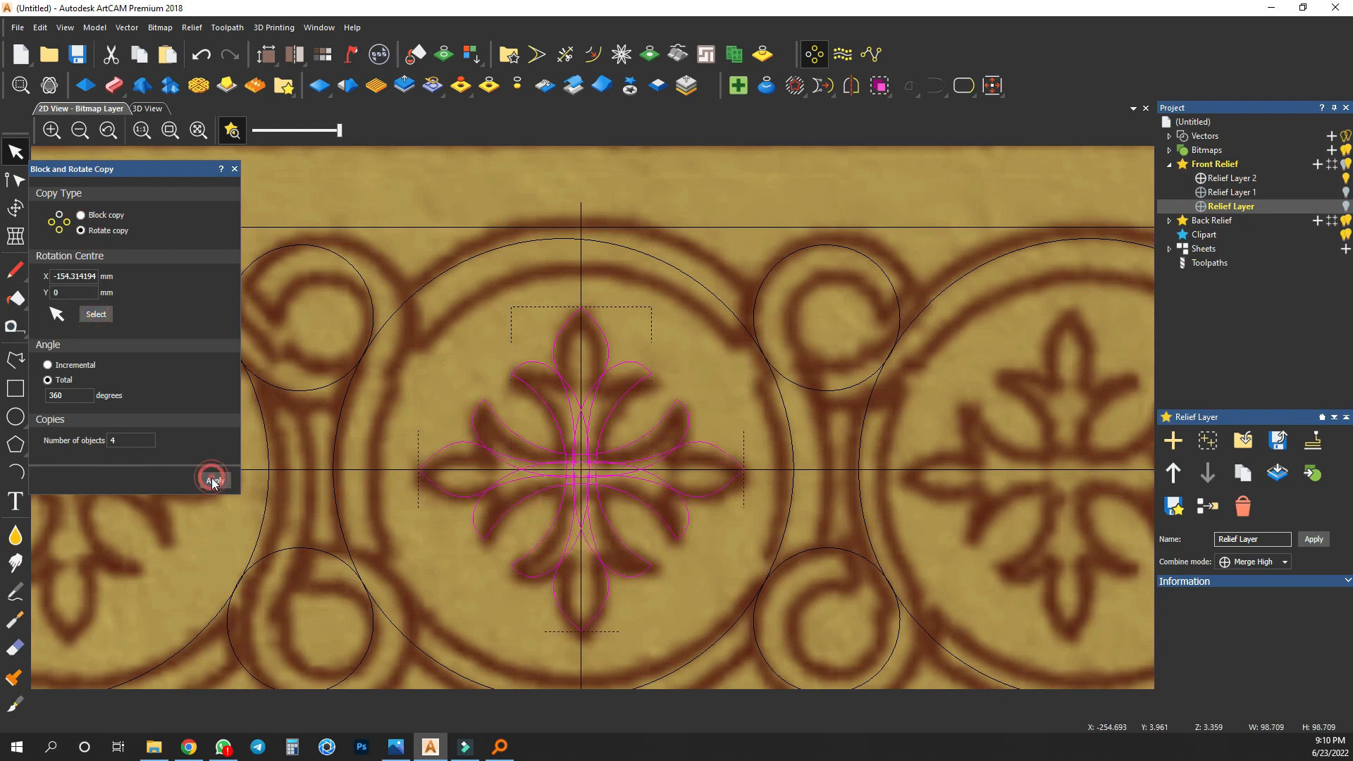
pyautogui.click(234, 169)
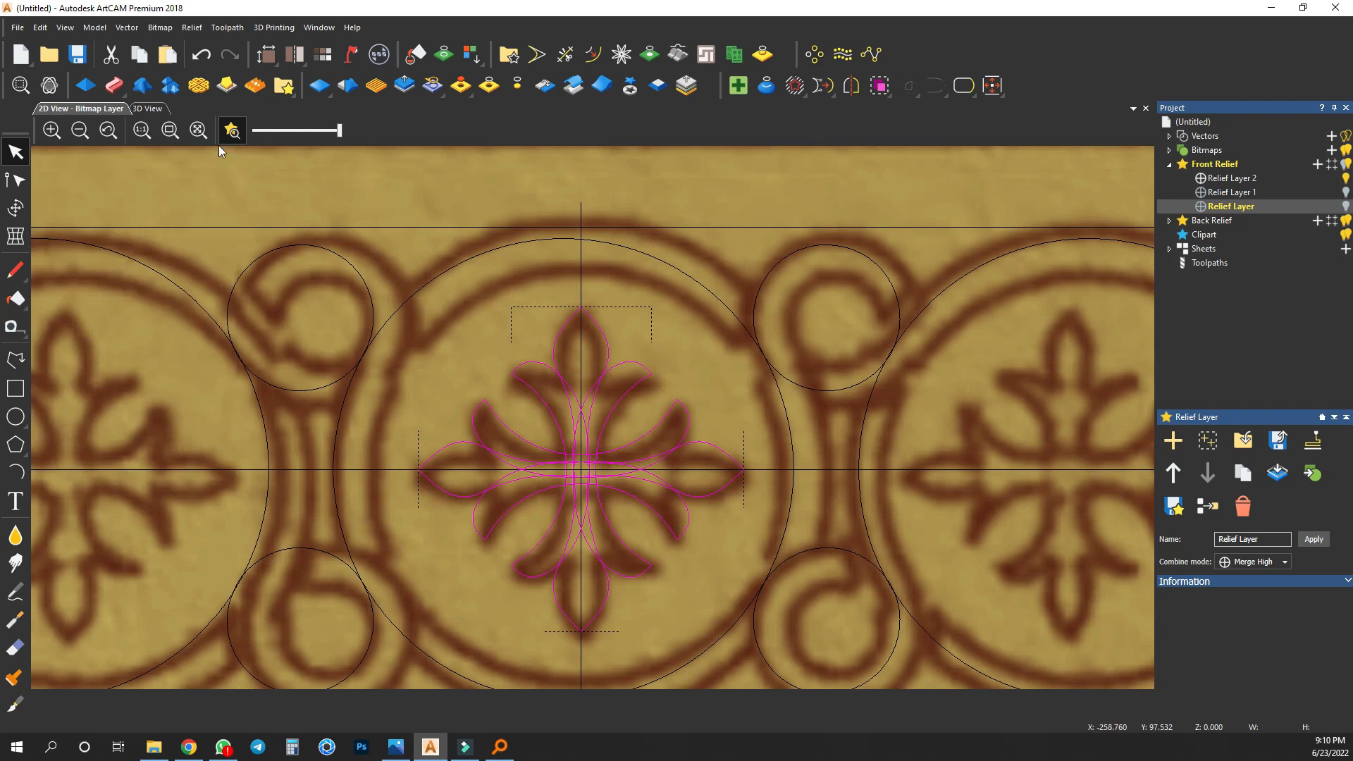
# Place a copy of the semicircular arc profile inside the ring, beside the upper right of the motif.
pyautogui.click(499, 336)
pyautogui.scroll(-3, 499, 336)
pyautogui.scroll(2, 563, 426)
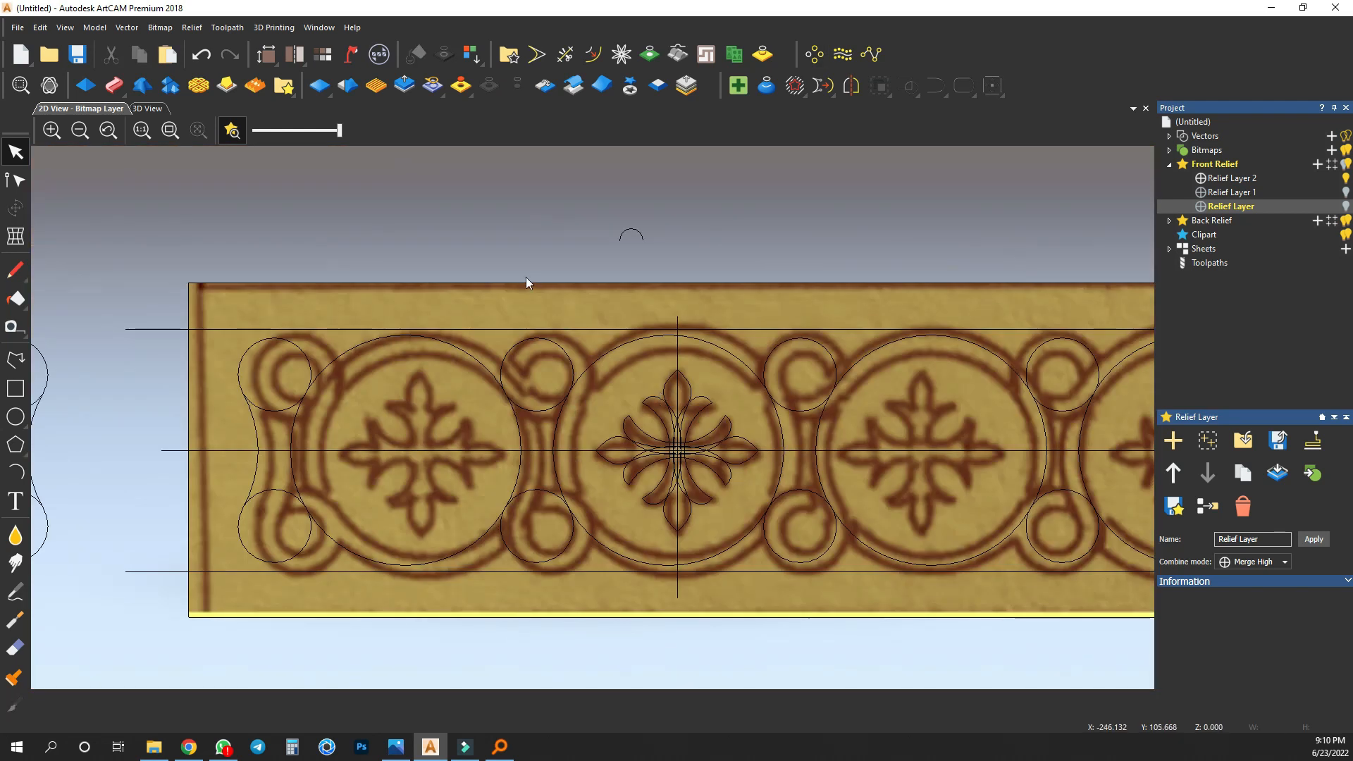
pyautogui.click(641, 241)
pyautogui.moveTo(726, 393); pyautogui.dragTo(729, 383)
pyautogui.scroll(4, 724, 384)
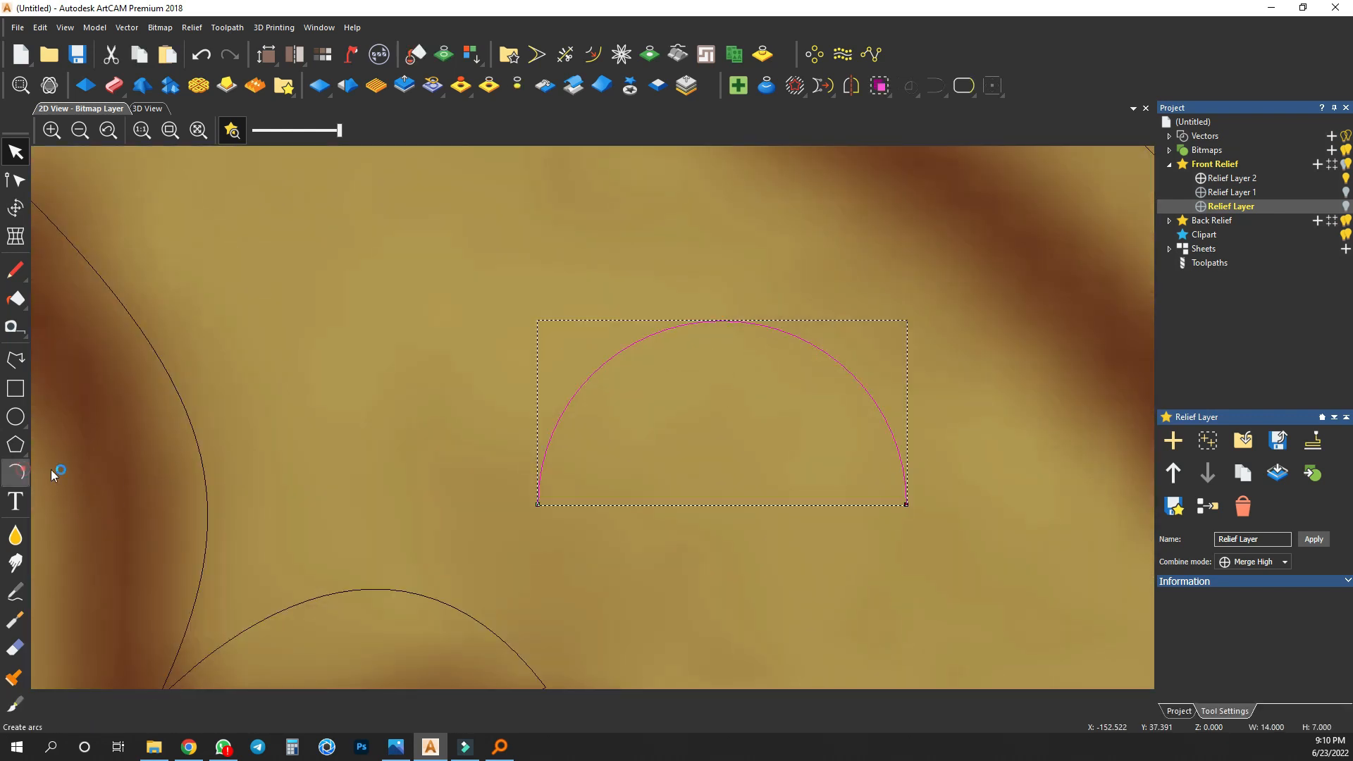
# Draw a start-end-point concave arc from the semicircle's left end to its crown and a convex arc from the crown to its right end.
pyautogui.click(15, 472)
pyautogui.click(538, 505)
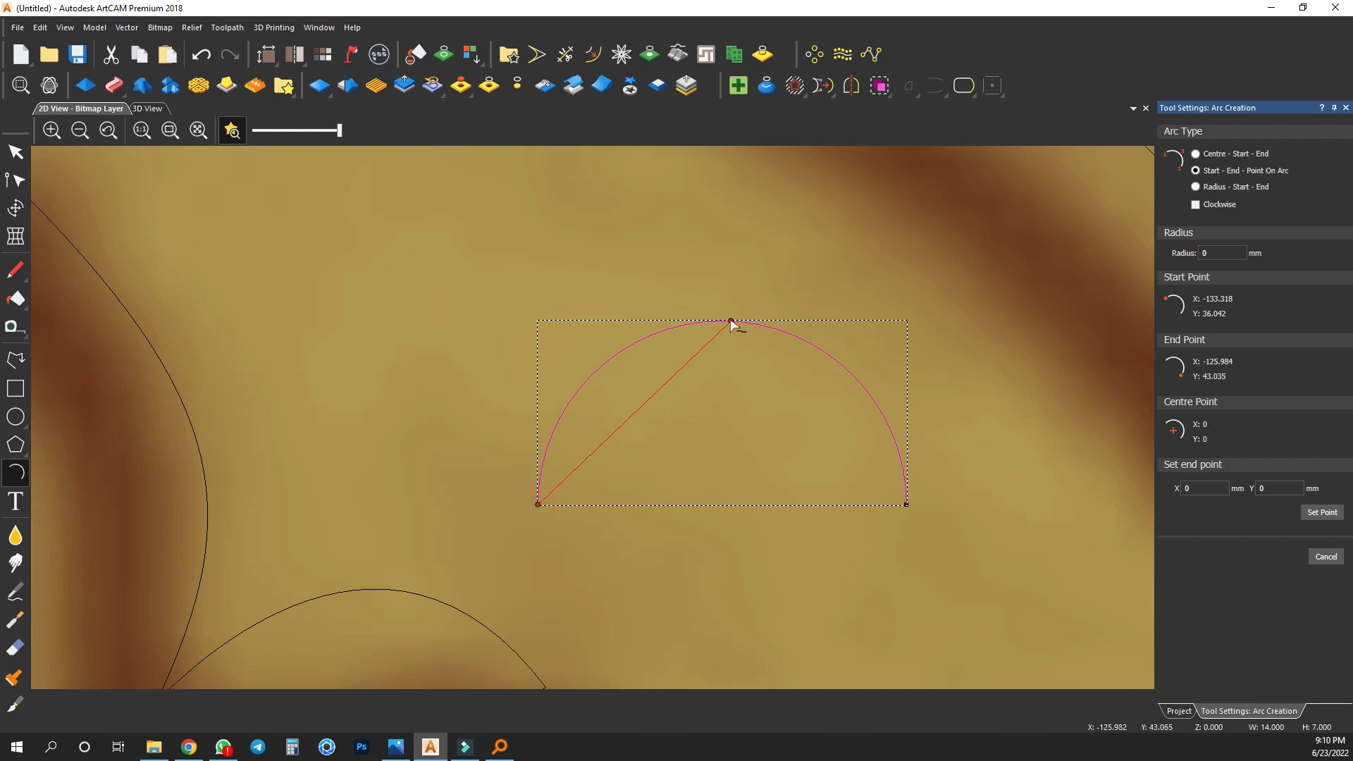
pyautogui.click(724, 319)
pyautogui.click(660, 436)
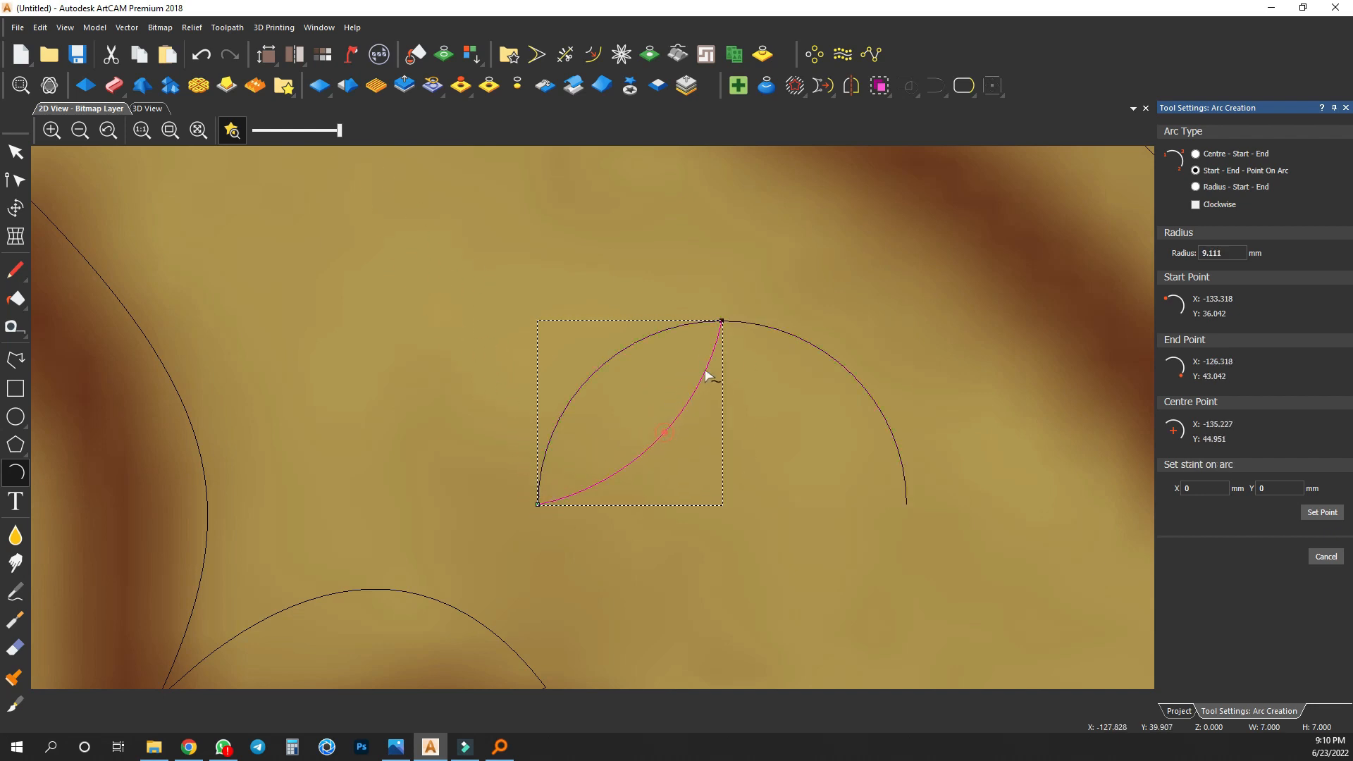
pyautogui.click(721, 320)
pyautogui.click(906, 500)
pyautogui.click(878, 417)
# Join the concave and convex arcs into one S-shaped profile and move it just above the semicircle.
pyautogui.click(15, 153)
pyautogui.keyDown('shift'); pyautogui.click(696, 412); pyautogui.keyUp('shift')
pyautogui.press('j')
pyautogui.click(262, 379)
pyautogui.click(293, 255)
pyautogui.click(633, 250)
pyautogui.scroll(-2, 708, 395)
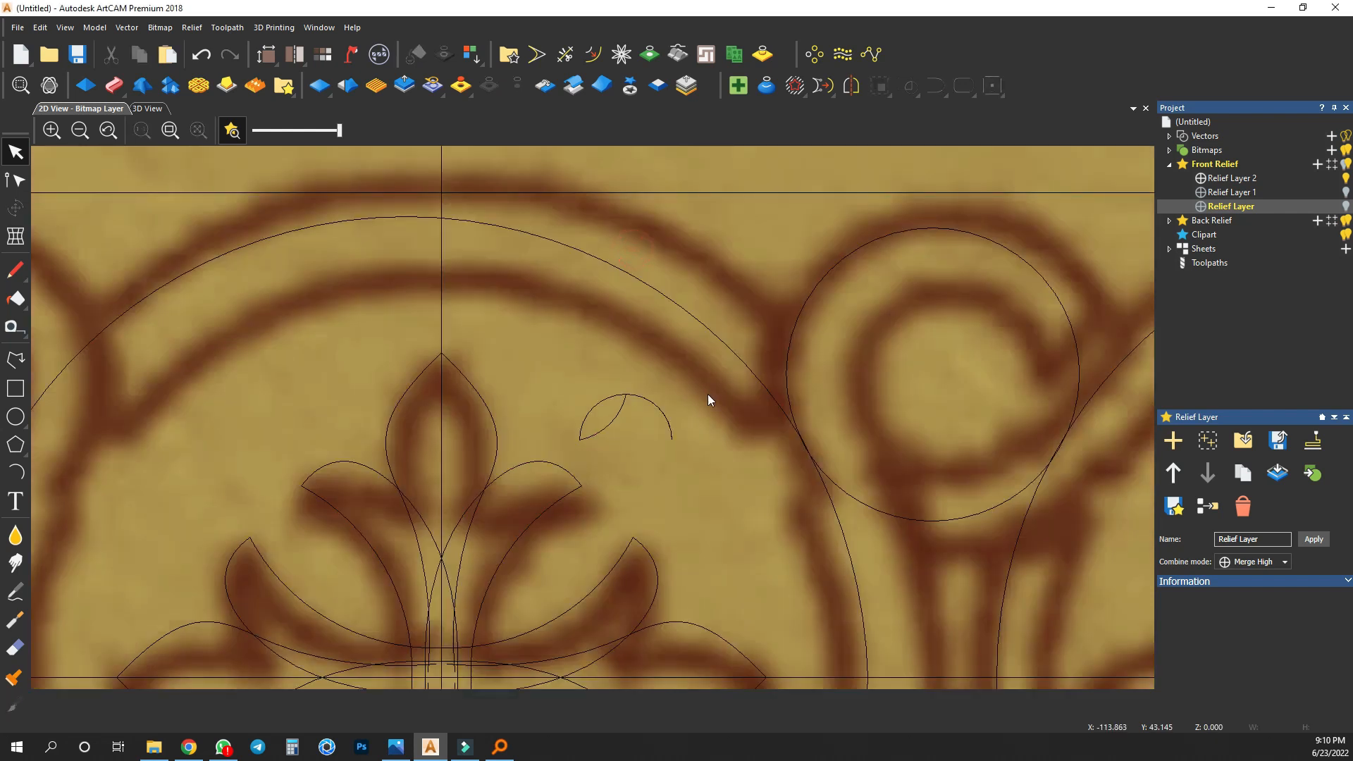
pyautogui.click(624, 417)
pyautogui.moveTo(624, 417); pyautogui.dragTo(605, 358)
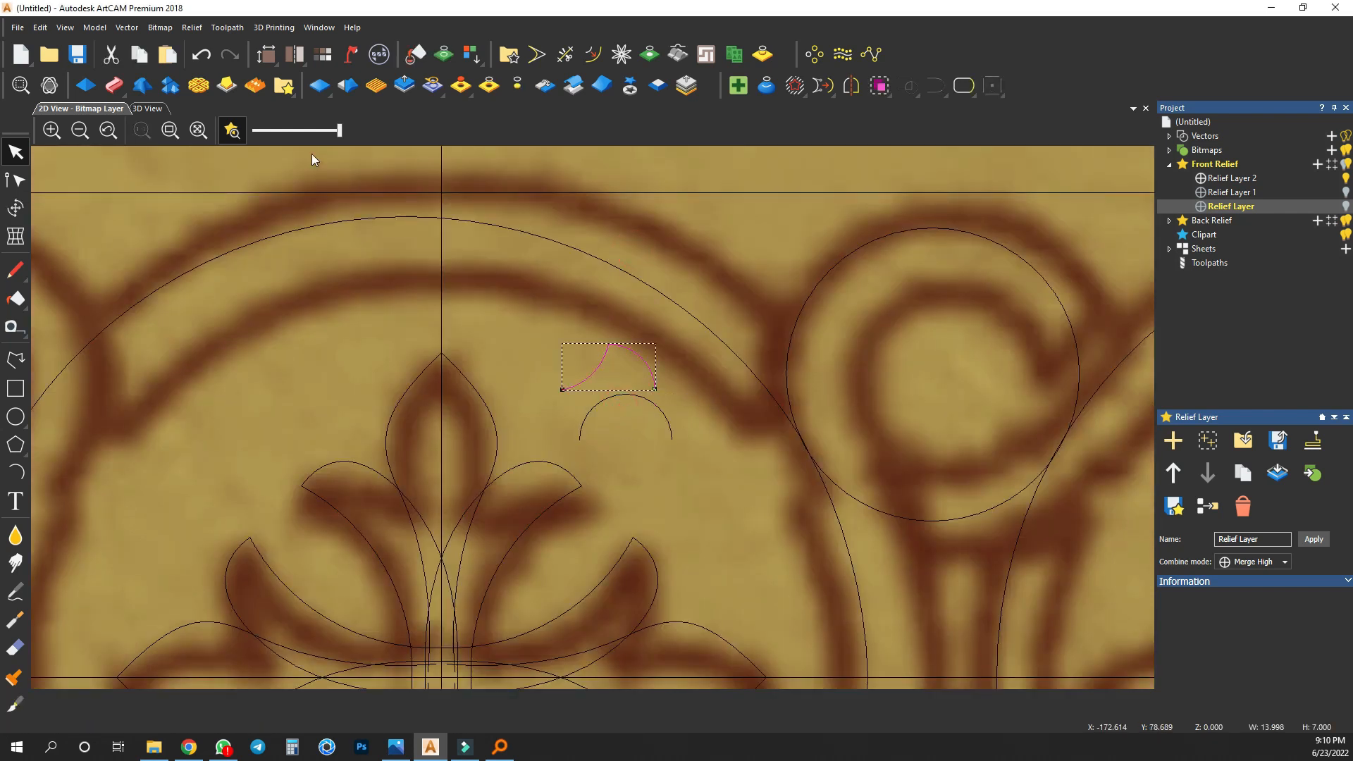
# Switch to the 3D view and display the vectors over the relief near the floral motif.
pyautogui.click(159, 110)
pyautogui.scroll(-1, 604, 423)
pyautogui.scroll(3, 604, 423)
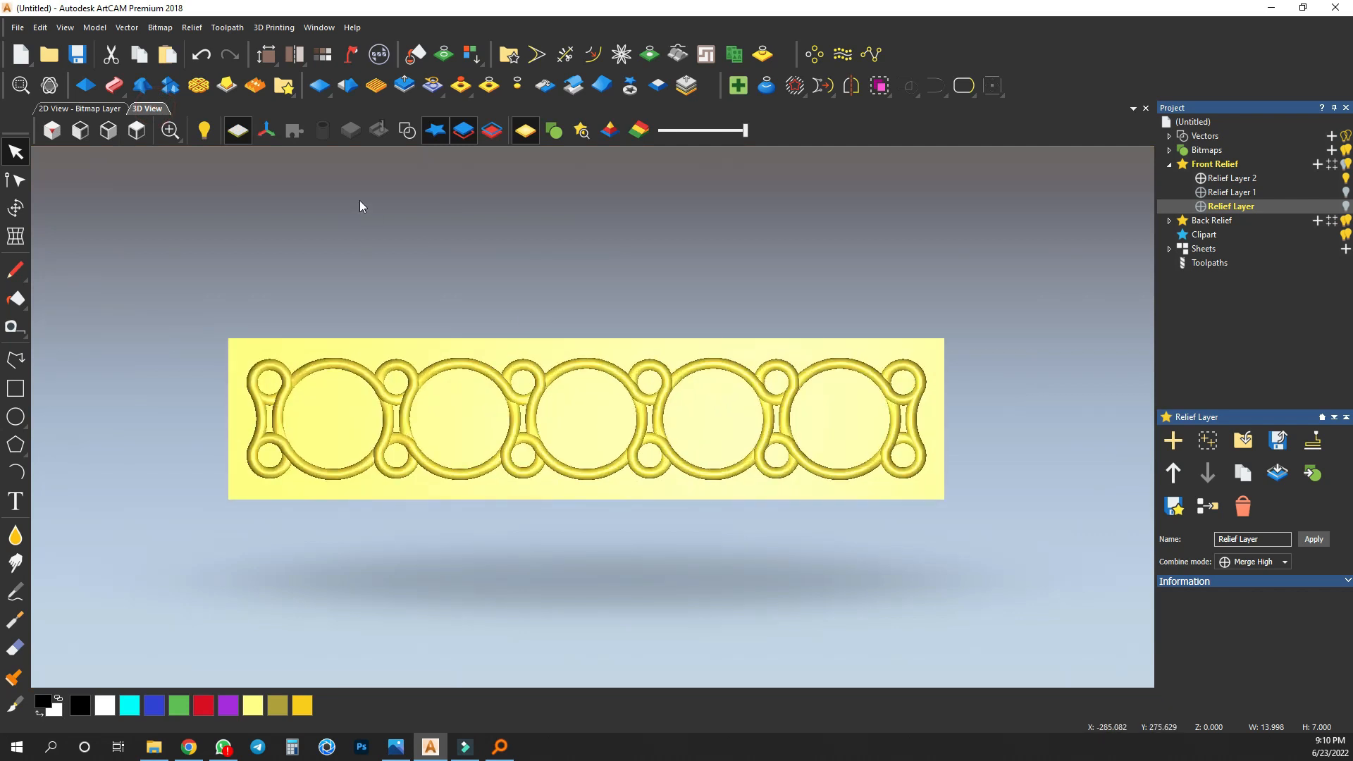
pyautogui.click(399, 135)
pyautogui.scroll(3, 437, 264)
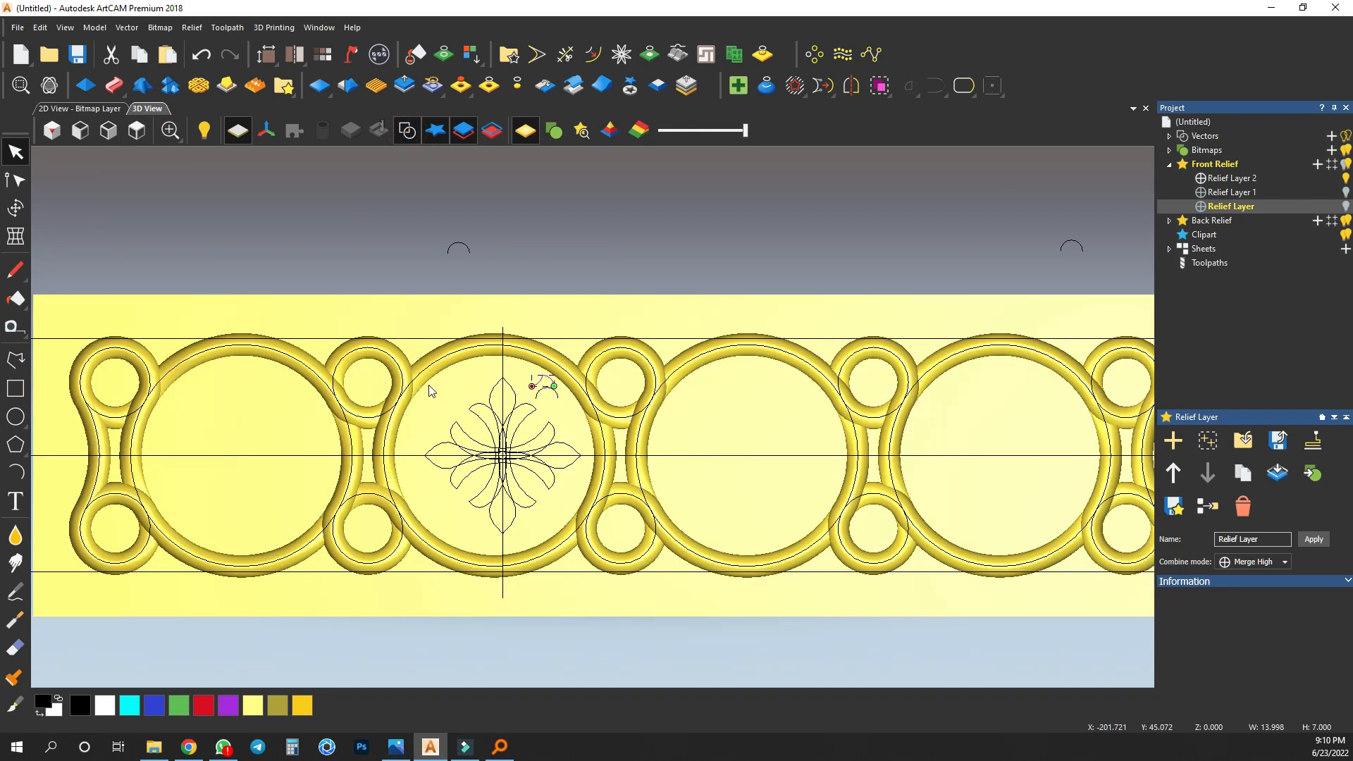
# Add a new front relief layer above Relief Layer 2.
pyautogui.click(1272, 198)
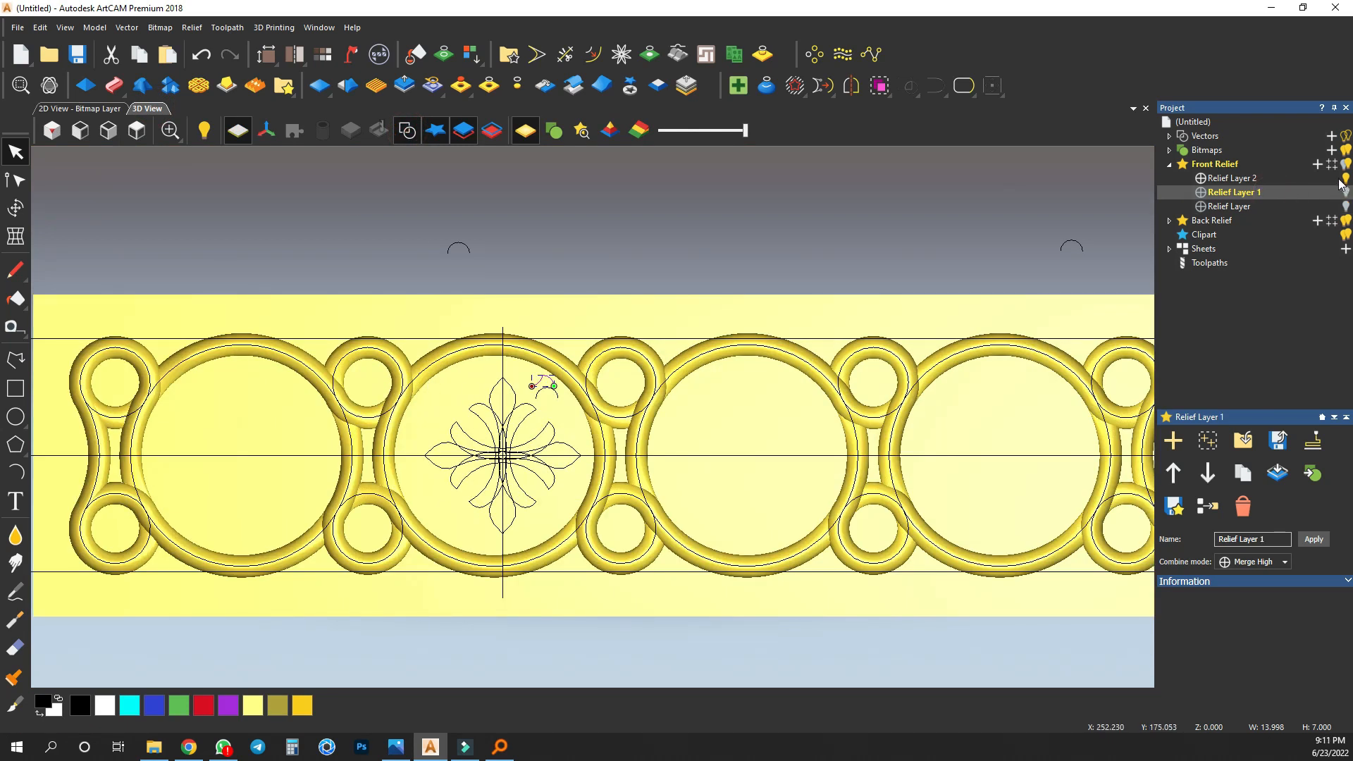
pyautogui.click(1270, 178)
pyautogui.click(1317, 163)
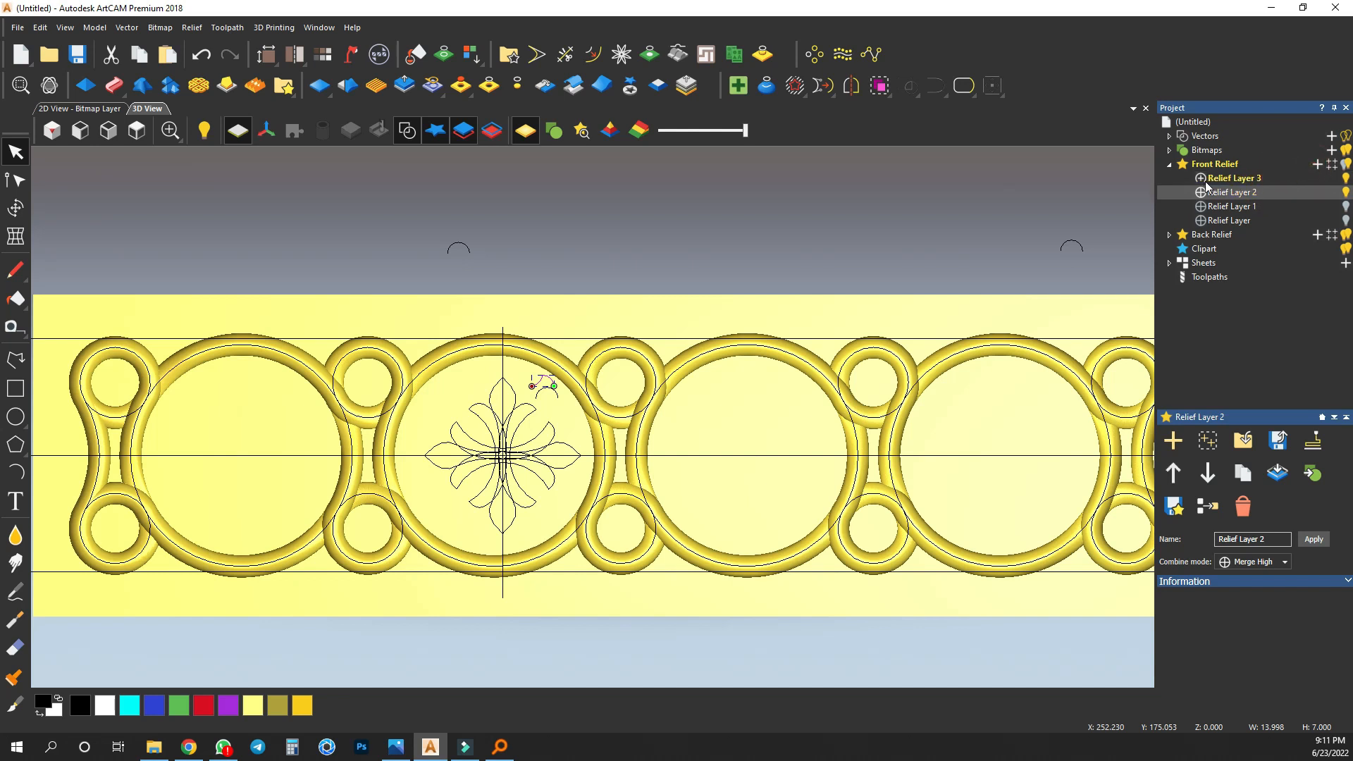
pyautogui.scroll(2, 470, 443)
pyautogui.scroll(1, 491, 404)
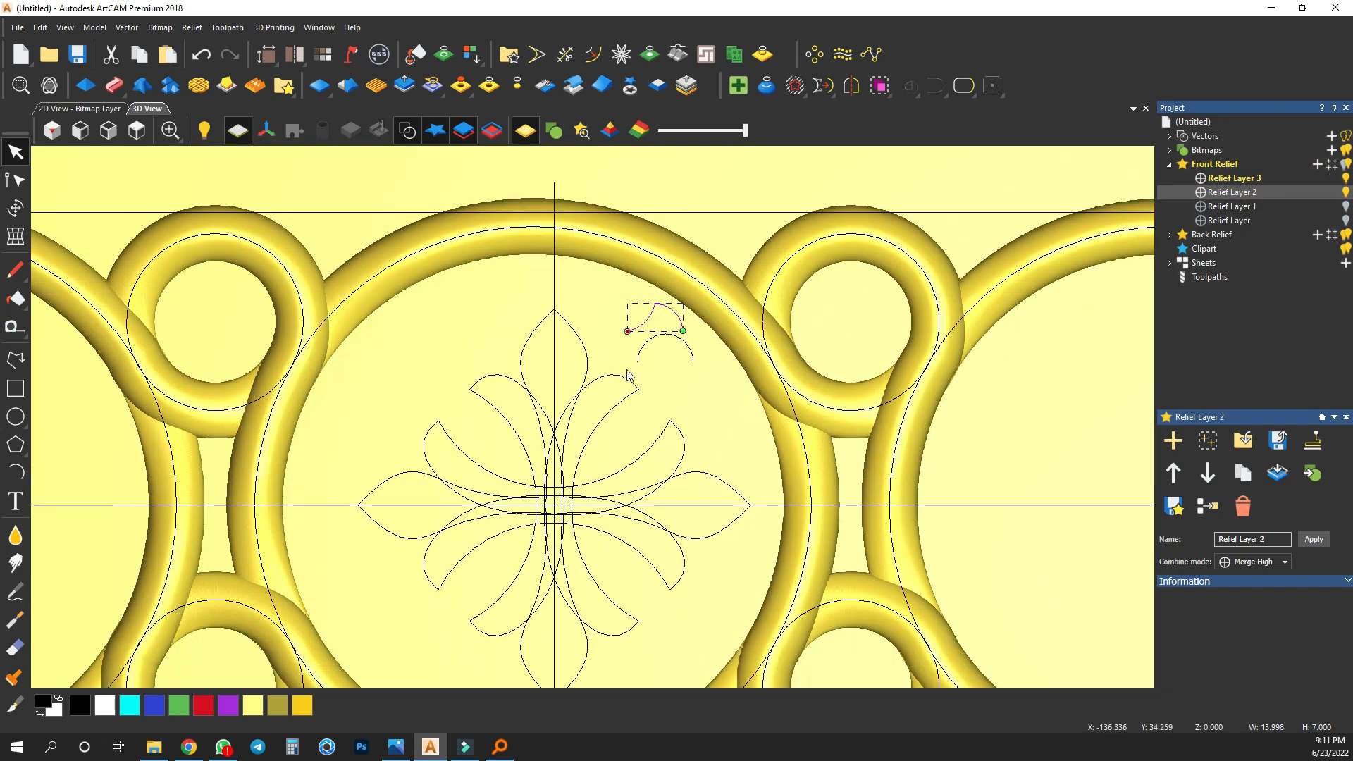
pyautogui.click(630, 384)
pyautogui.click(115, 86)
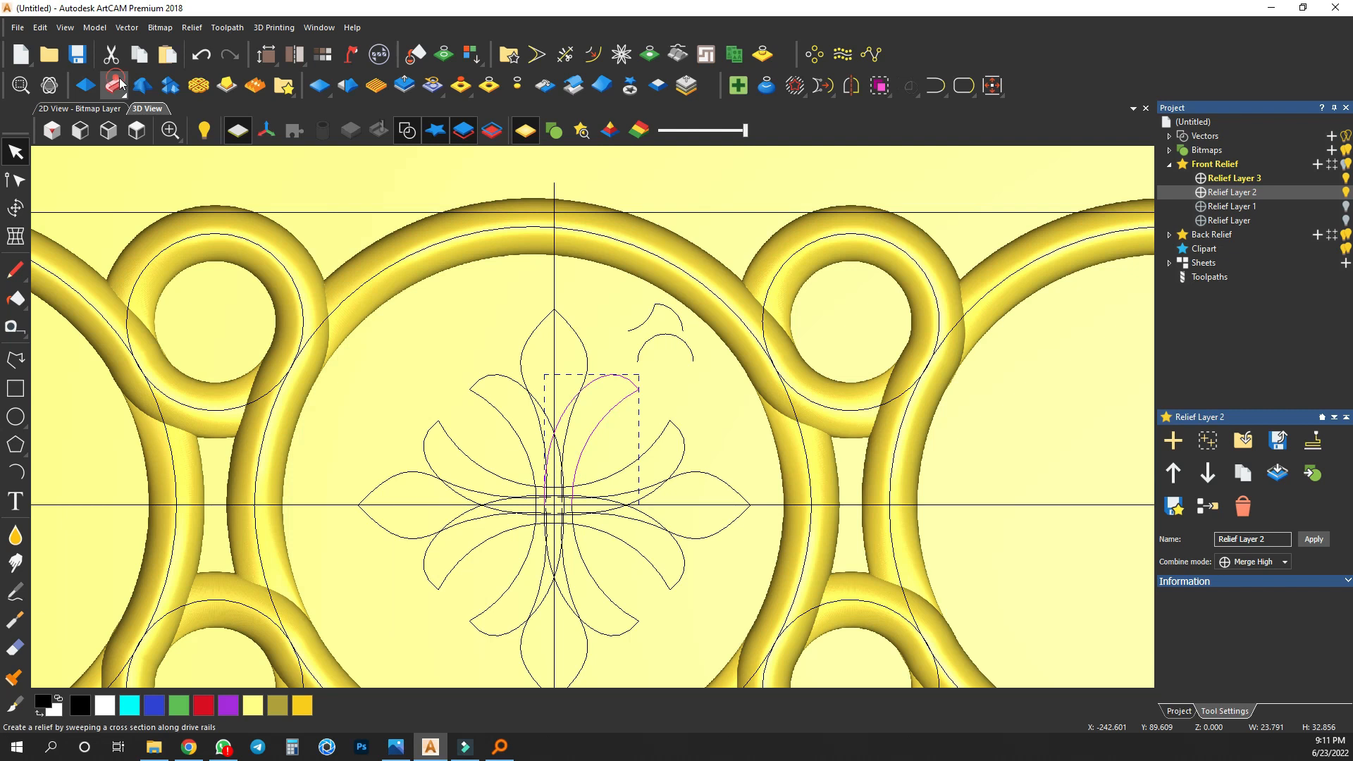
pyautogui.scroll(-1, 617, 360)
pyautogui.scroll(-1, 634, 359)
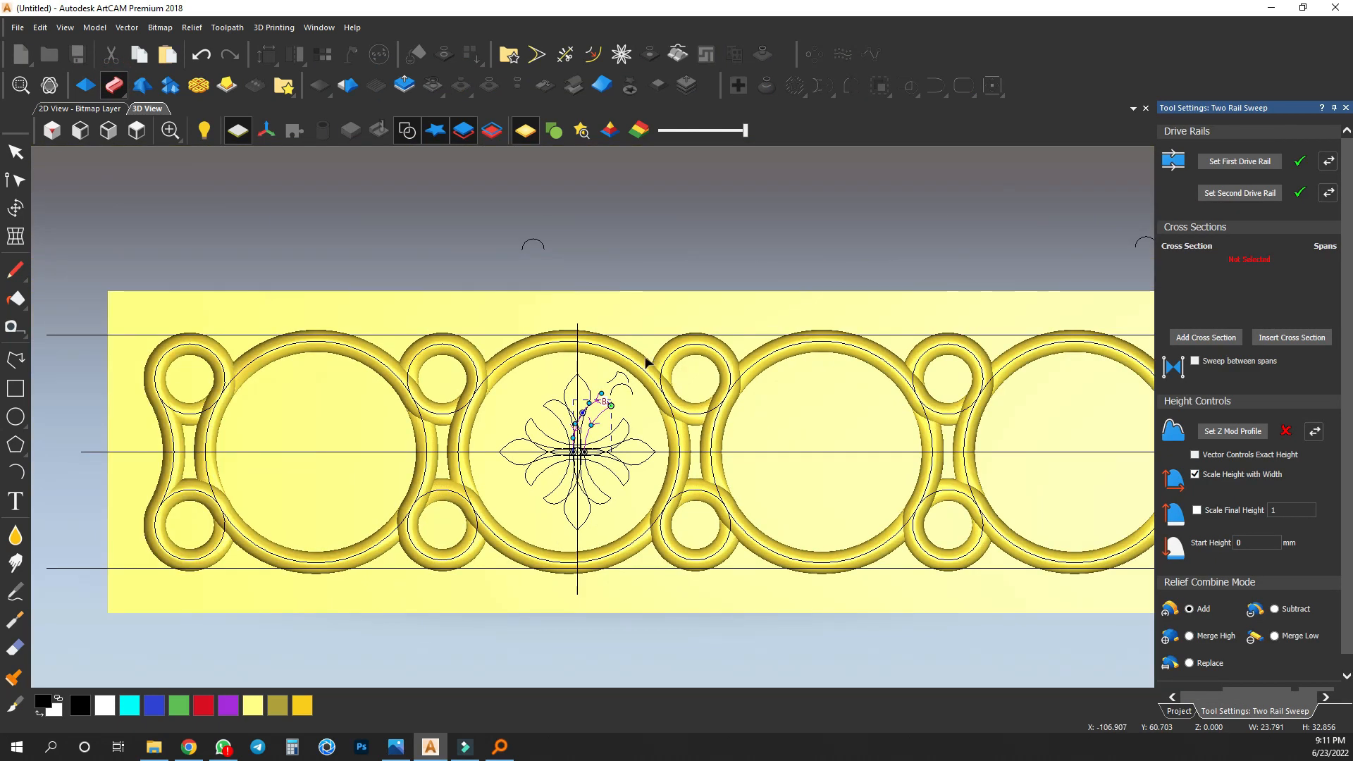
pyautogui.scroll(2, 557, 384)
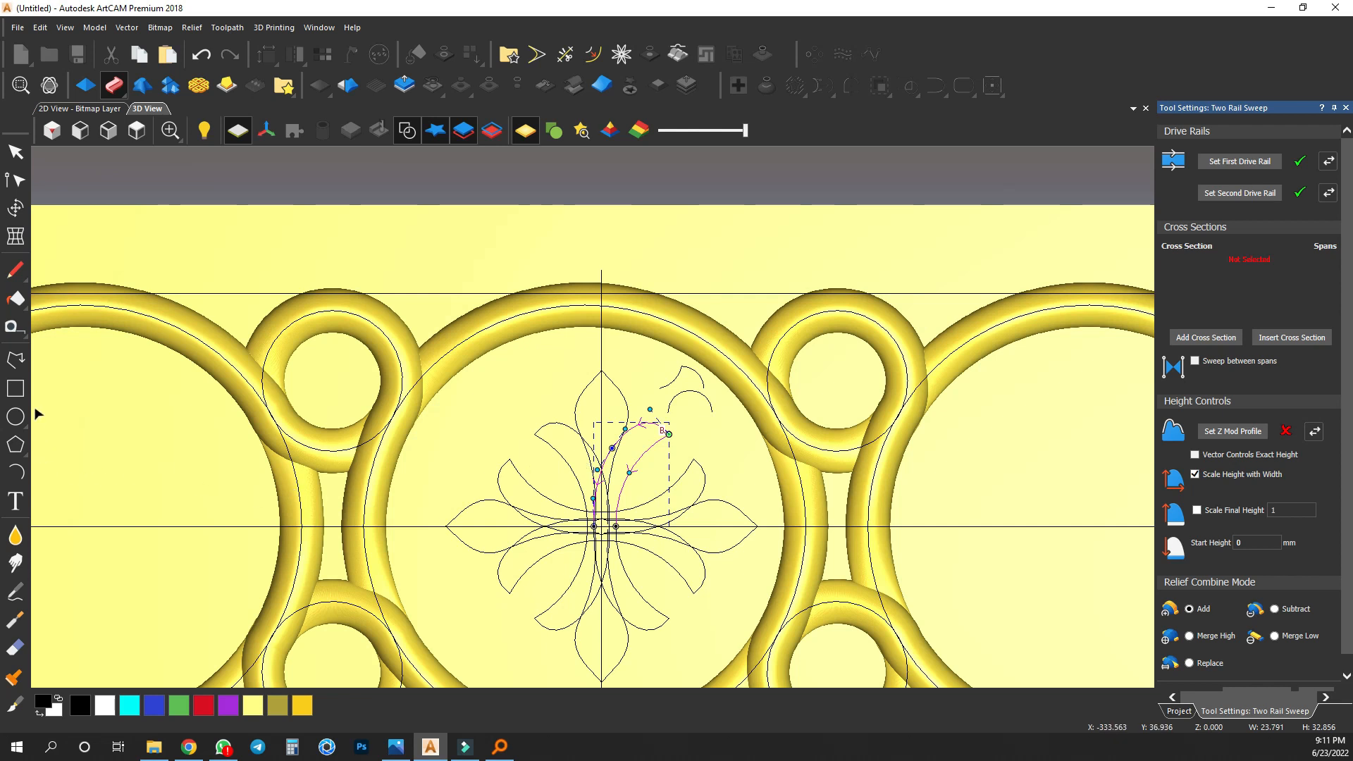
# Draw an open polyline about 20.6 mm wide and 6.6 mm high beside the right leaf, with short vertical ends and a rising slope.
pyautogui.click(14, 361)
pyautogui.scroll(2, 669, 437)
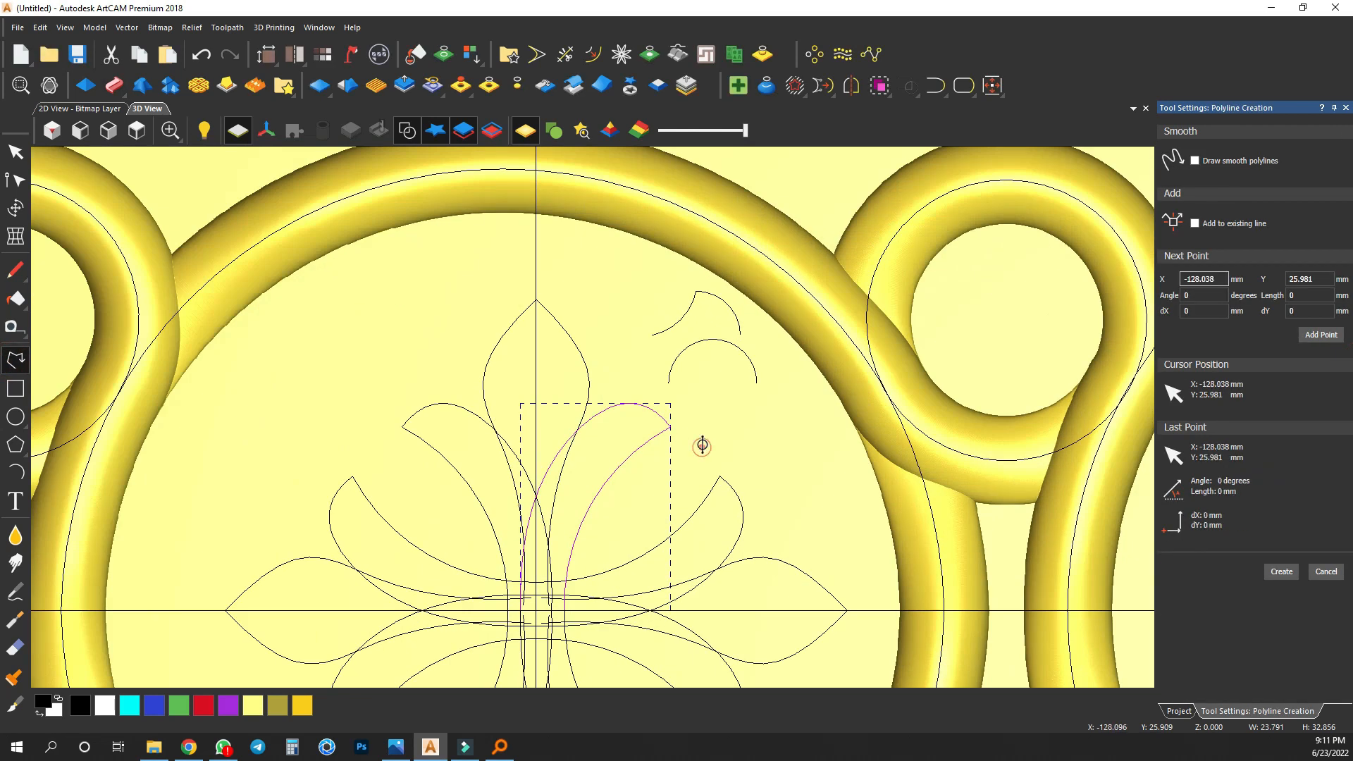
pyautogui.click(701, 431)
pyautogui.click(830, 406)
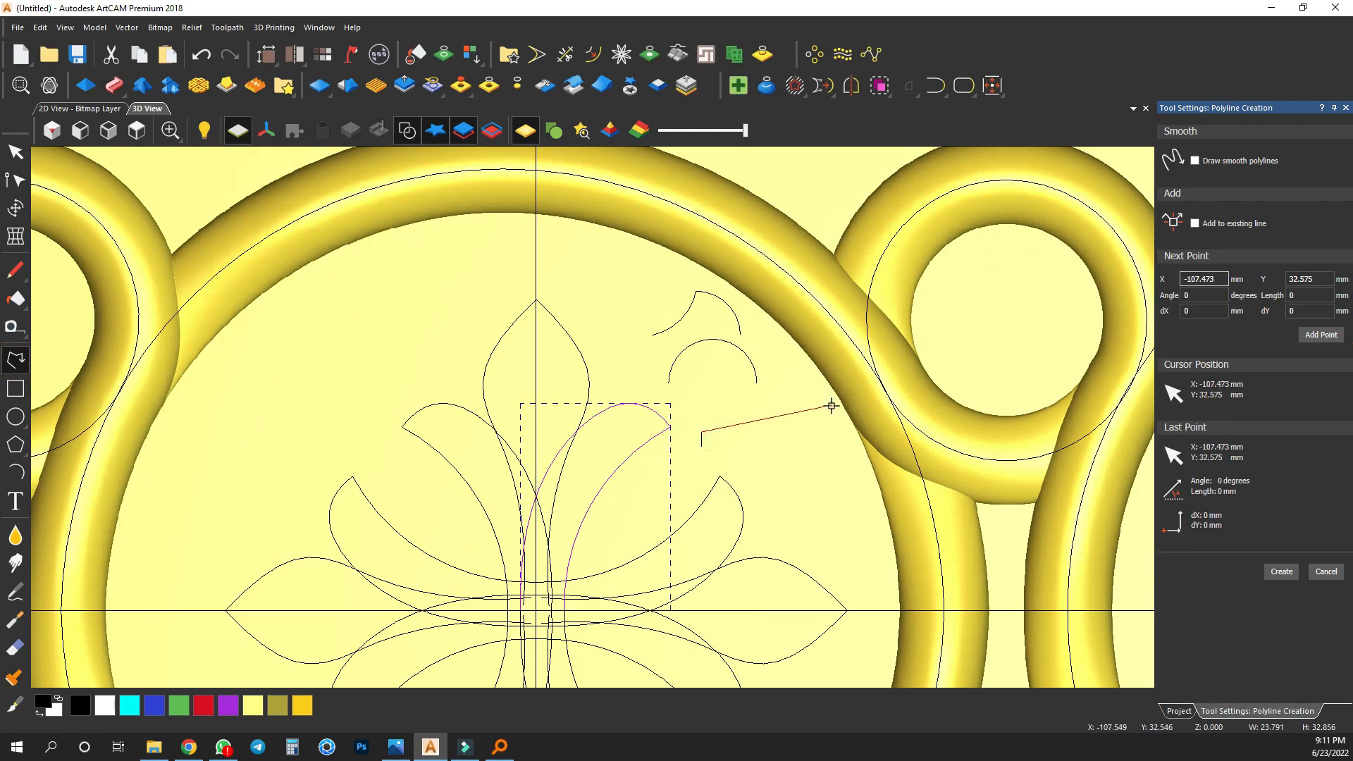
pyautogui.click(831, 439)
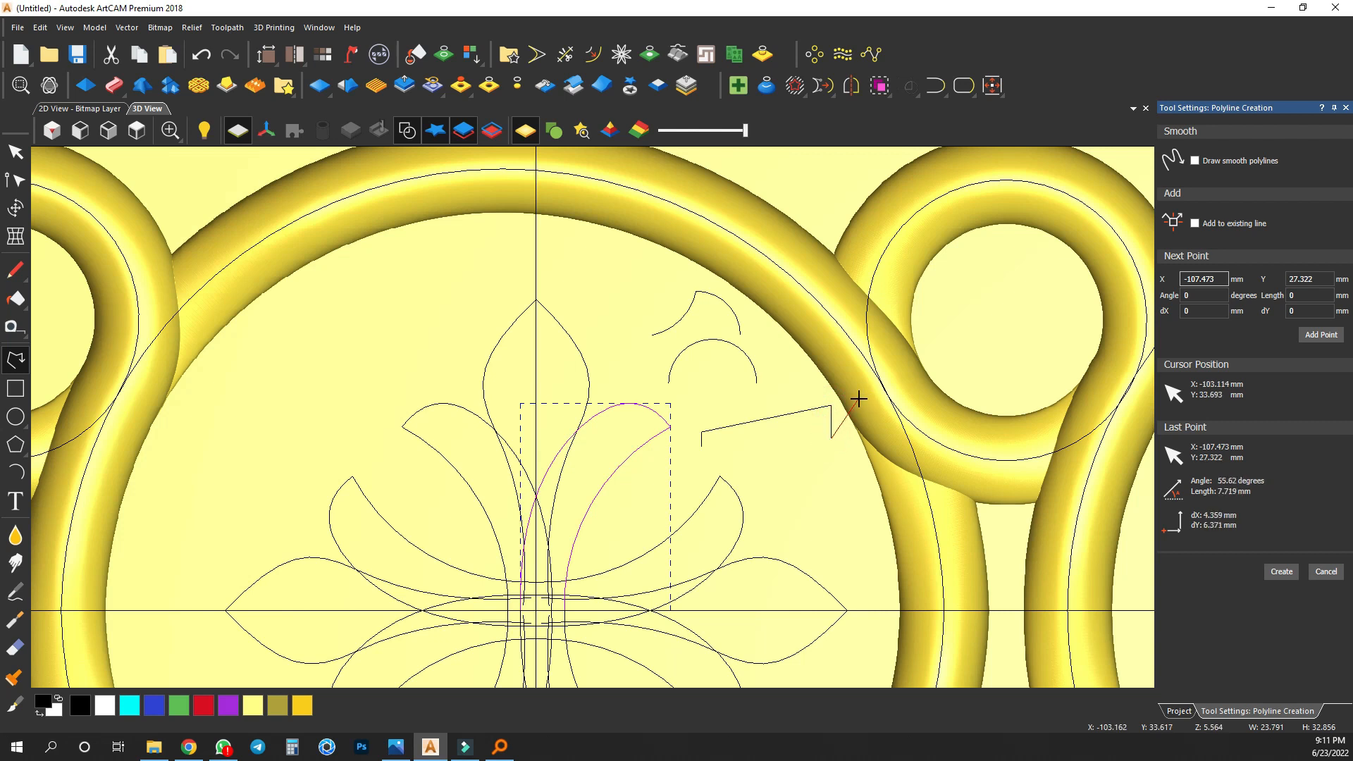
pyautogui.press('Escape')
pyautogui.scroll(2, 788, 436)
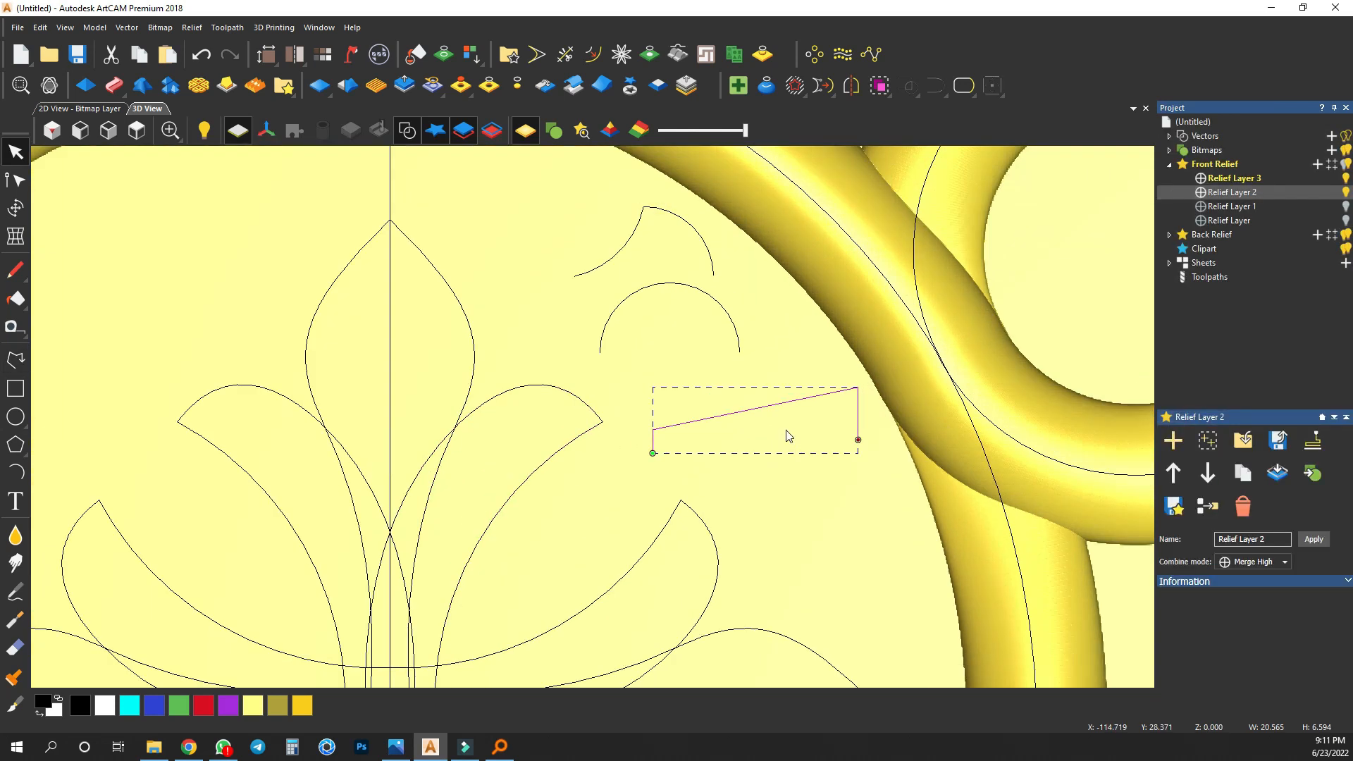
# Raise the polyline's two left nodes to level its lower ends, and nudge the upper left node slightly higher.
pyautogui.press('n')
pyautogui.moveTo(643, 438); pyautogui.dragTo(673, 473)
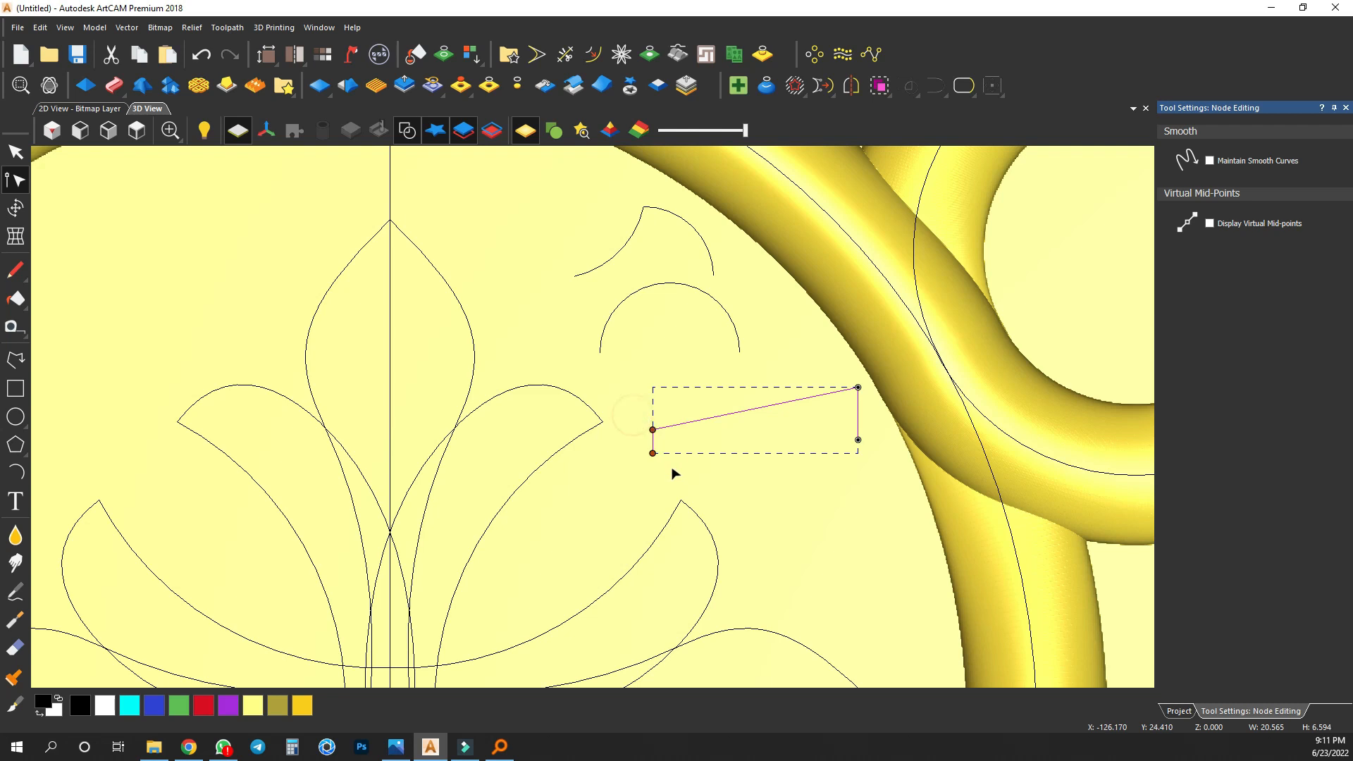
pyautogui.press('Up')
pyautogui.press('Up')
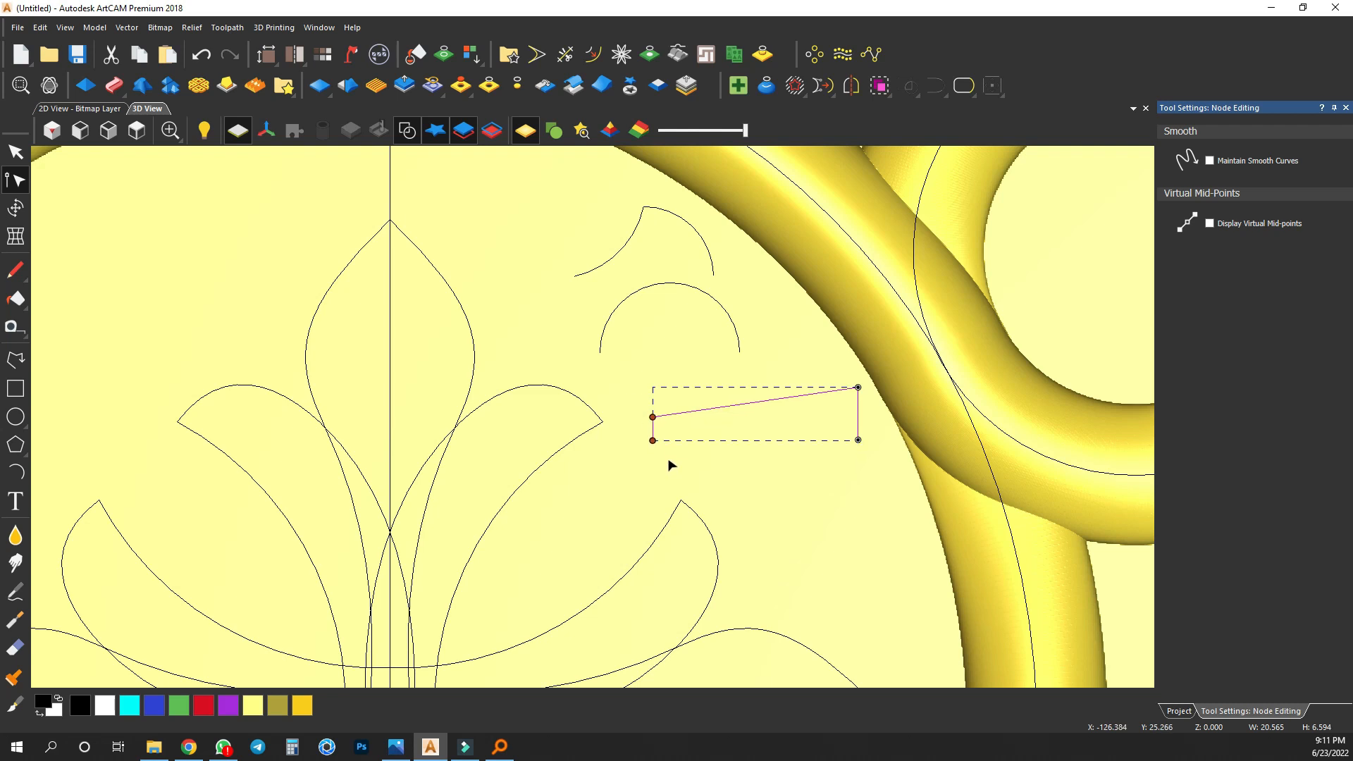
pyautogui.click(654, 418)
pyautogui.press('Up')
pyautogui.click(706, 423)
# Set up a two-rail sweep along the upper right leaf, adding the S-shaped profile and the semicircle as its cross sections.
pyautogui.scroll(-2, 662, 397)
pyautogui.click(599, 406)
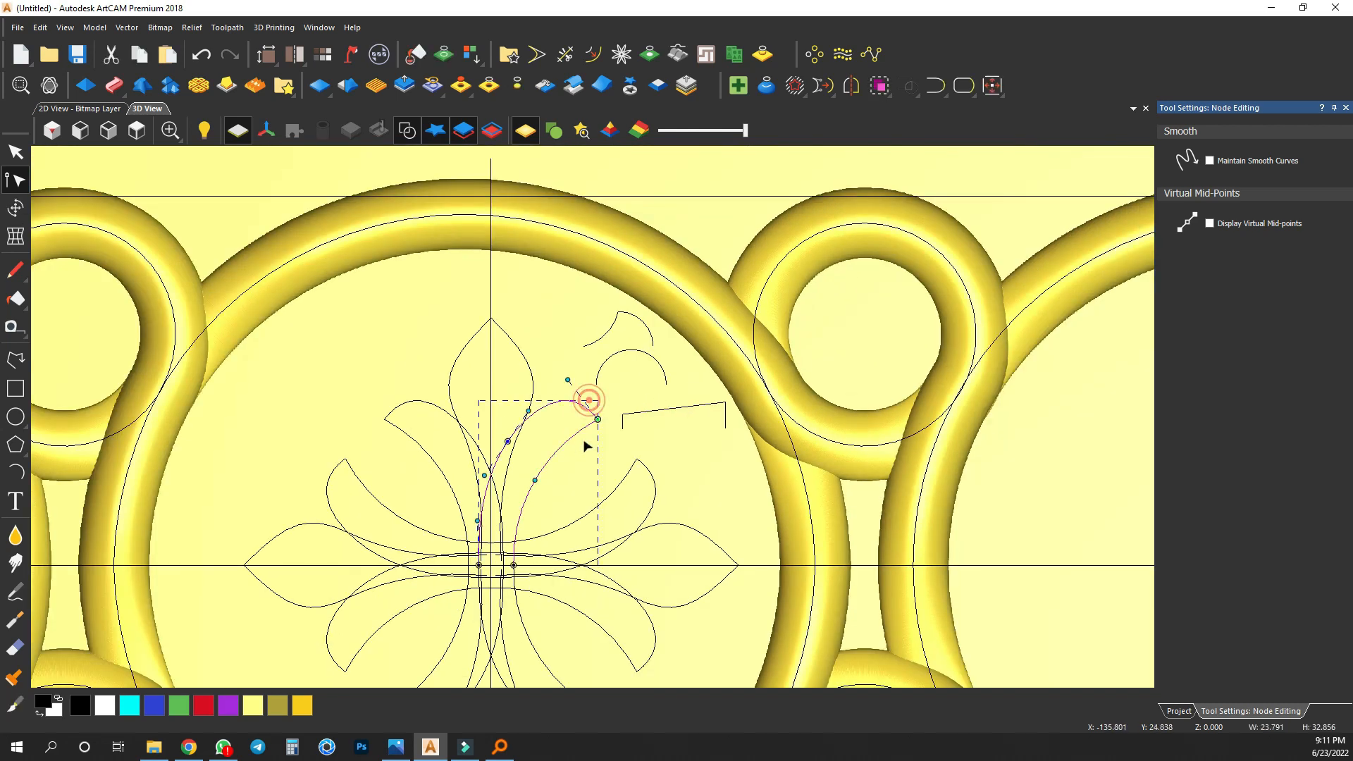
pyautogui.click(628, 316)
pyautogui.click(1209, 338)
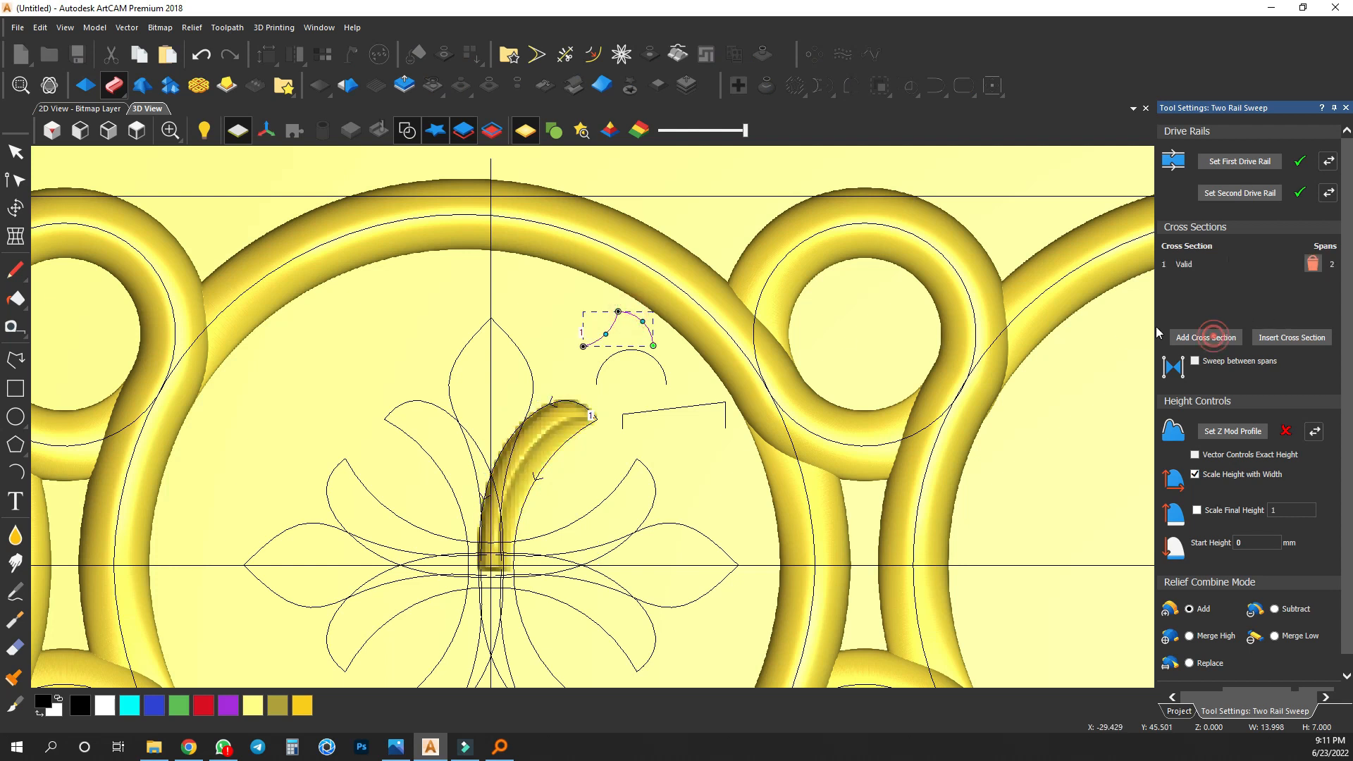
pyautogui.click(625, 352)
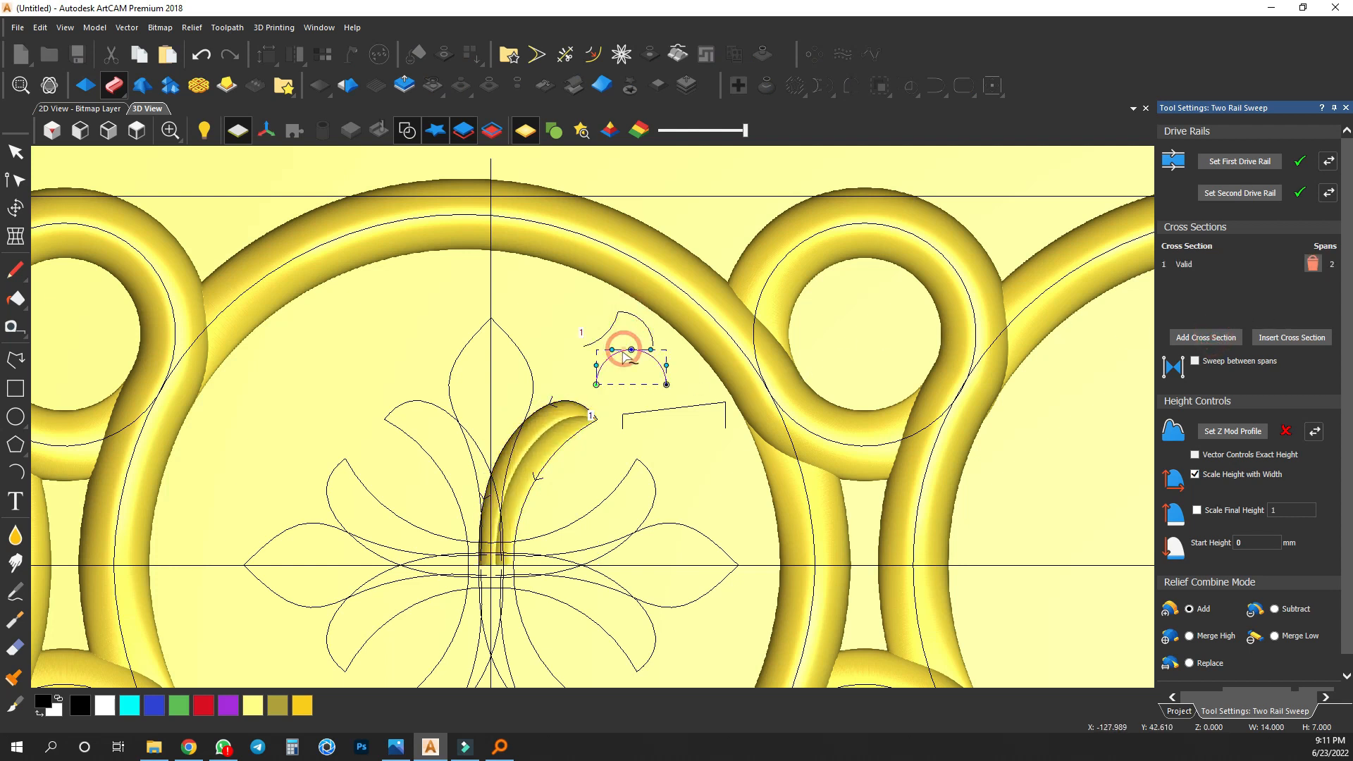
pyautogui.click(1209, 338)
# Assign the sloping polyline as the sweep's Z modulation profile and scale the final height to 7.
pyautogui.click(702, 407)
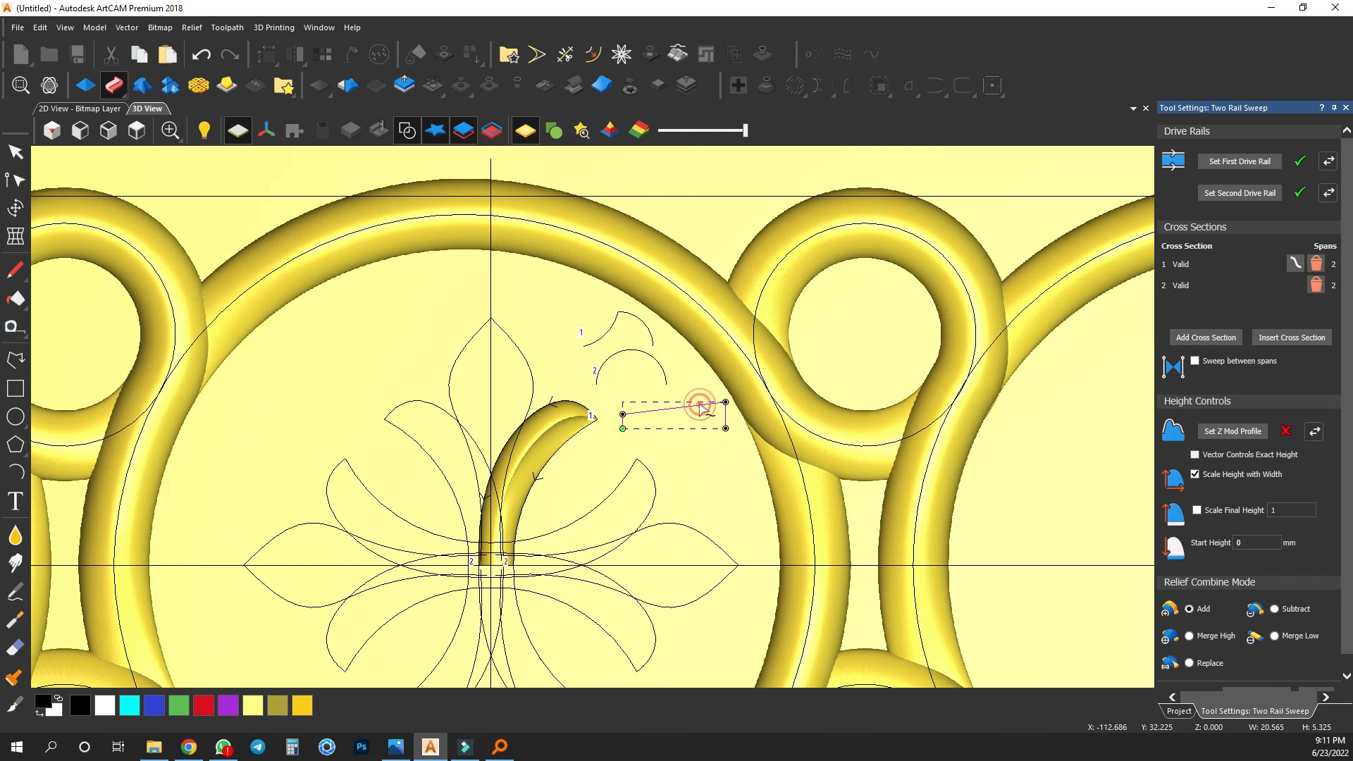
pyautogui.click(1232, 431)
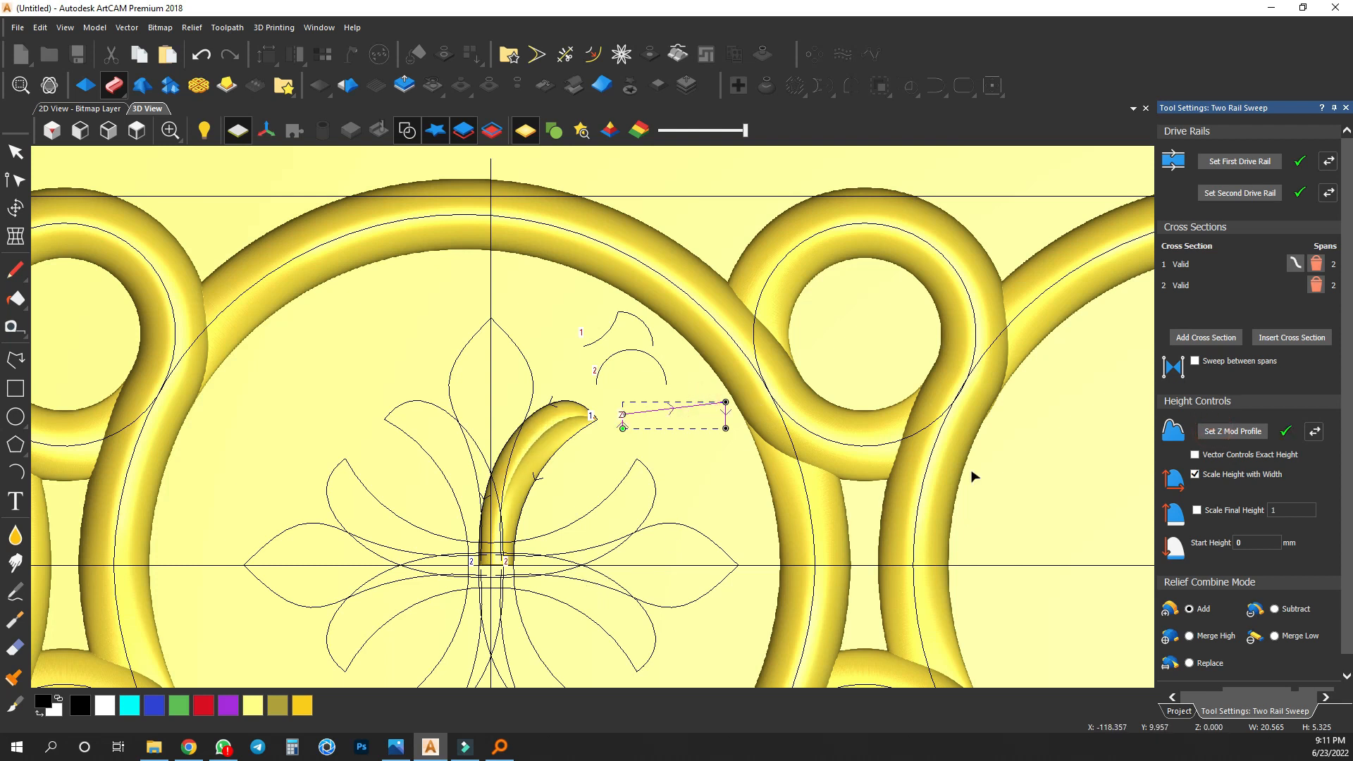
pyautogui.click(1197, 511)
pyautogui.click(1290, 515)
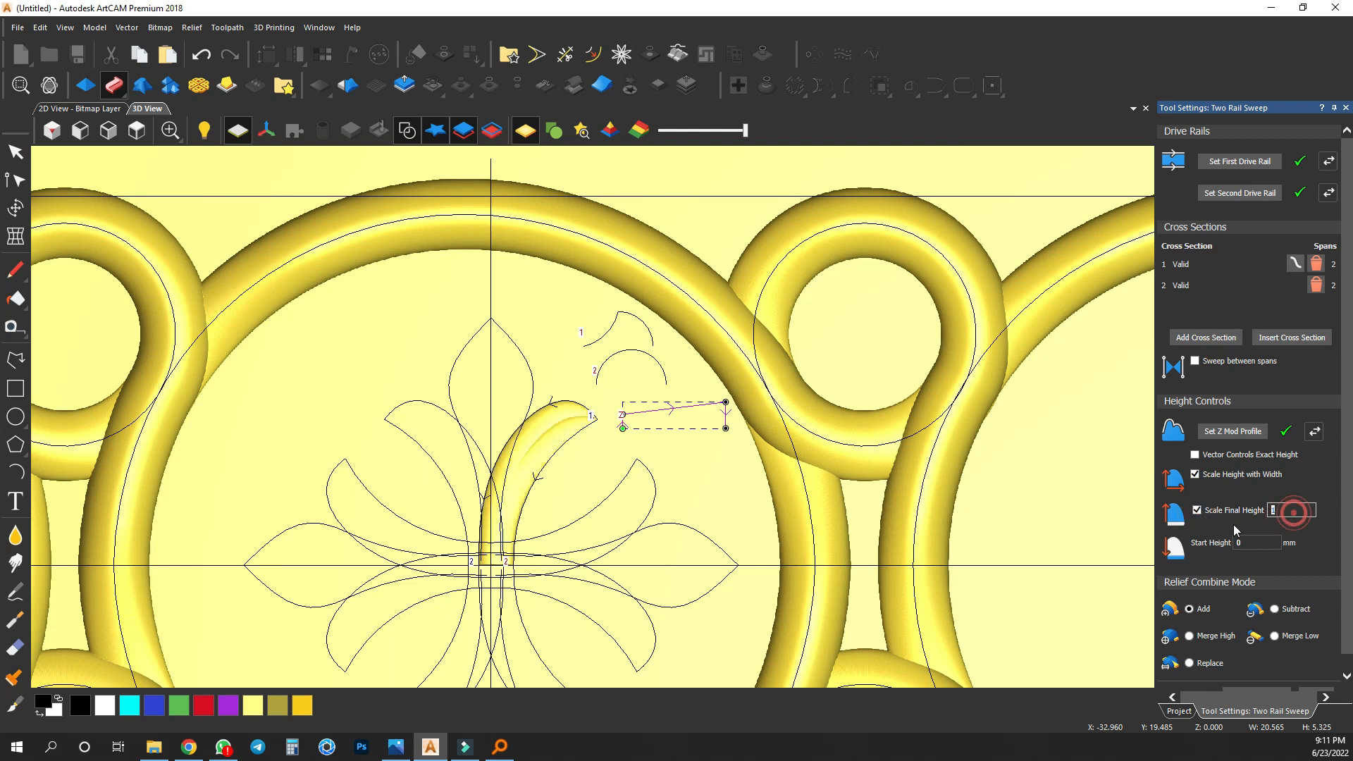
pyautogui.write('7')
# Reverse the Z modulation profile's direction and apply the leaf sweep with the Merge High combine mode.
pyautogui.scroll(3, 526, 523)
pyautogui.moveTo(649, 484); pyautogui.dragTo(712, 248)
pyautogui.click(1313, 433)
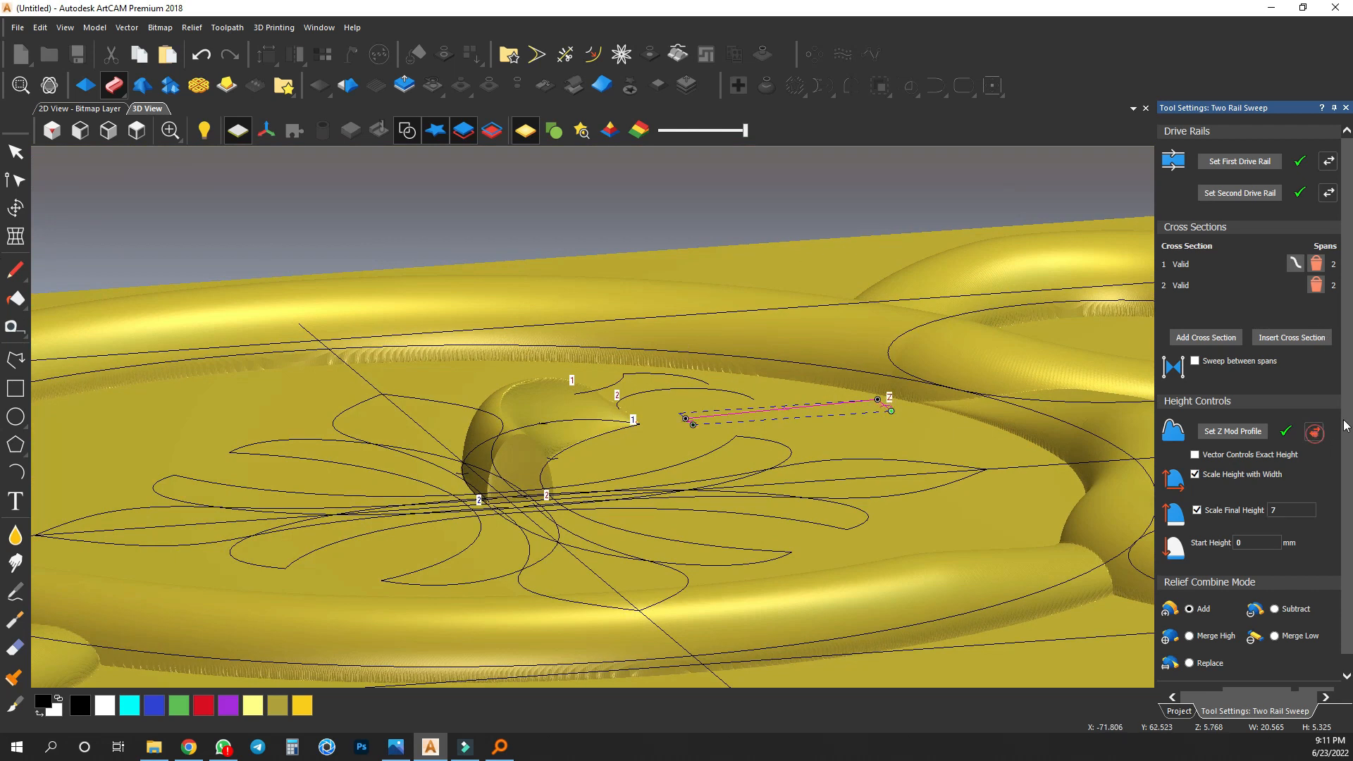
pyautogui.moveTo(658, 371); pyautogui.dragTo(582, 467)
pyautogui.scroll(-2, 582, 467)
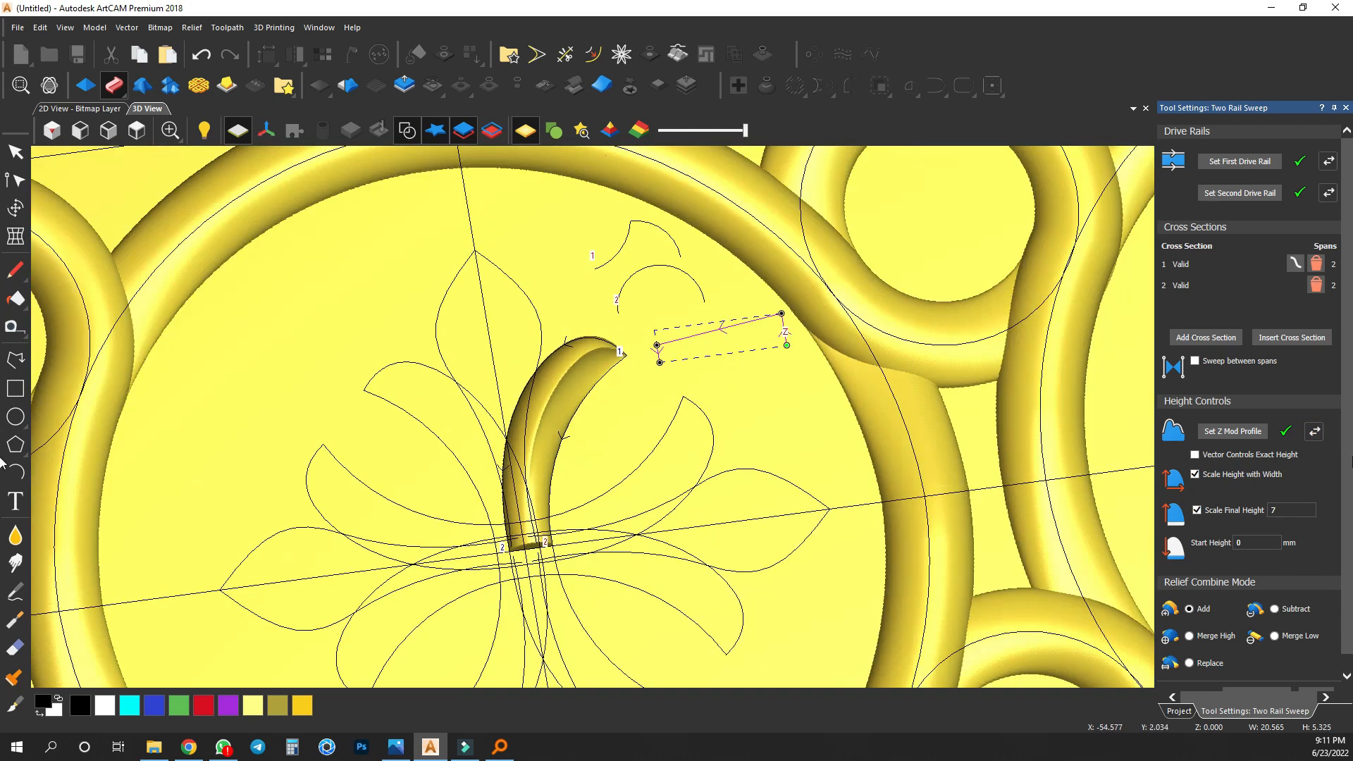
pyautogui.scroll(-1, 1209, 650)
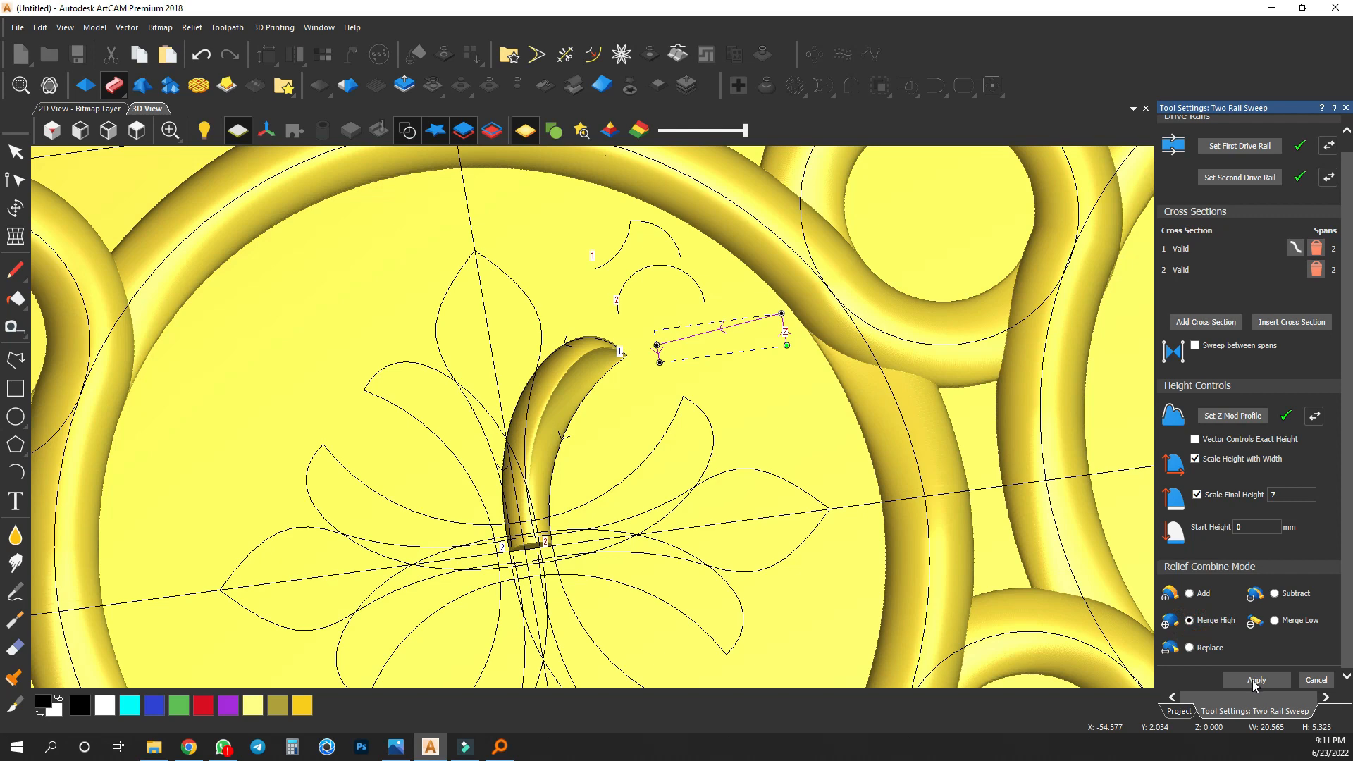
# Set the upper left leaf's two edges as drive rails and apply the sweep with the same profiles.
pyautogui.click(394, 344)
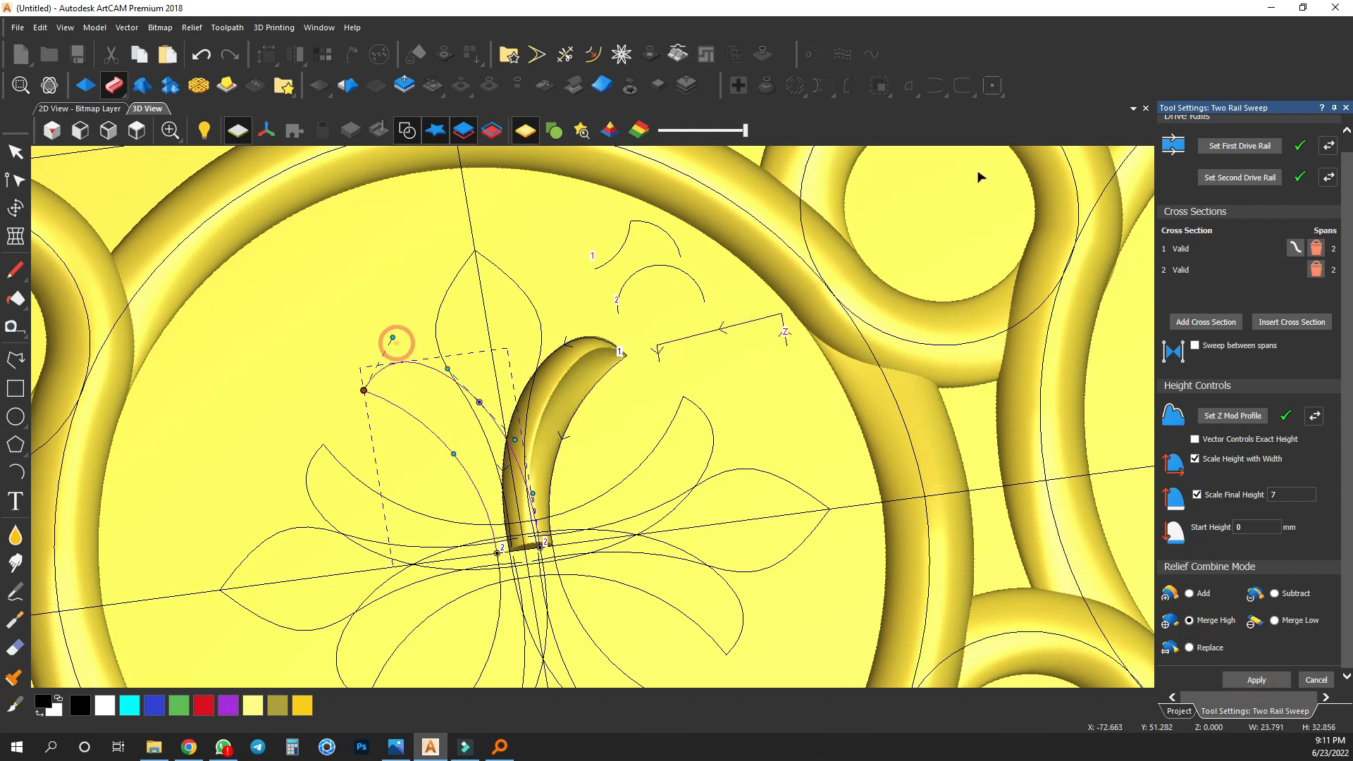
pyautogui.click(1217, 149)
pyautogui.moveTo(604, 408)
pyautogui.mouseDown()
pyautogui.moveTo(644, 208)
pyautogui.moveTo(582, 420)
pyautogui.mouseUp()
pyautogui.scroll(-1, 581, 420)
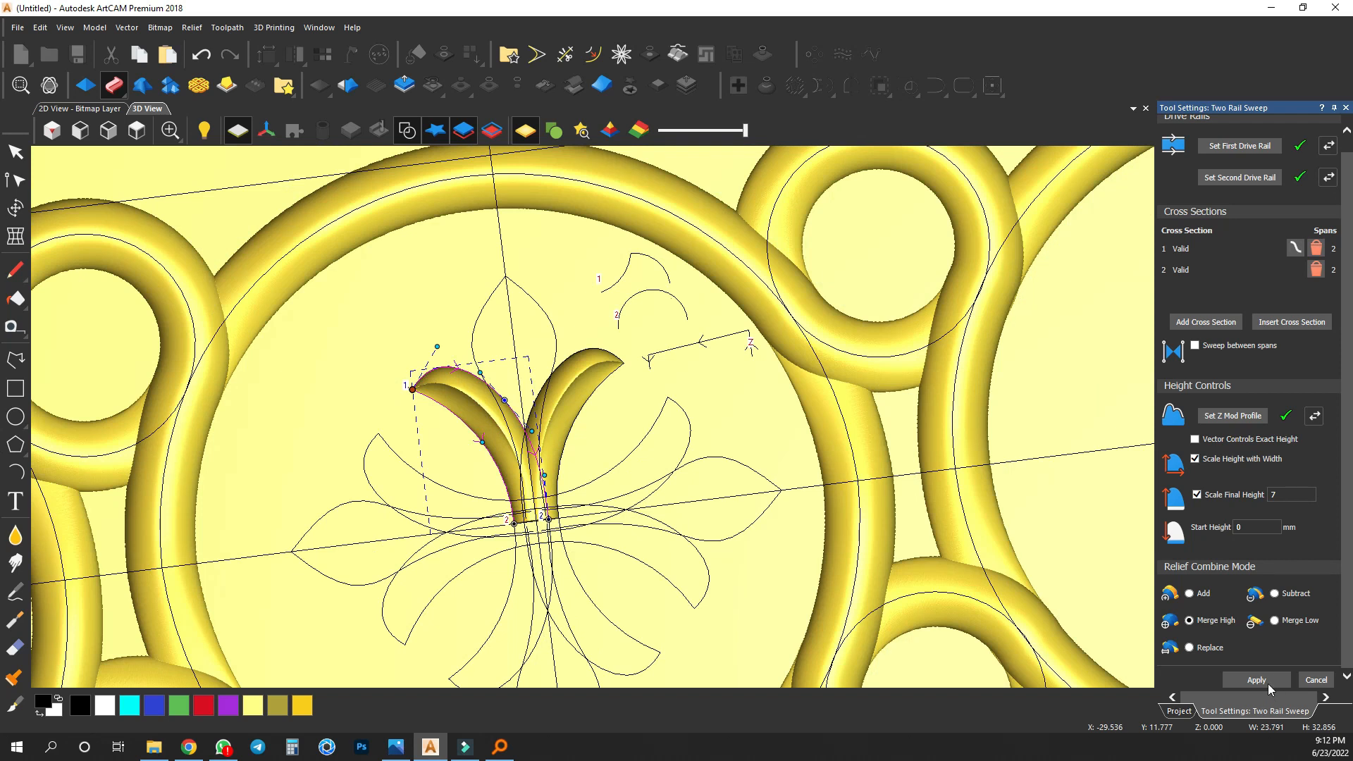
# Assign the upper central petal's two edges as drive rails and apply the two-rail sweep between them.
pyautogui.scroll(1, 518, 299)
pyautogui.click(464, 335)
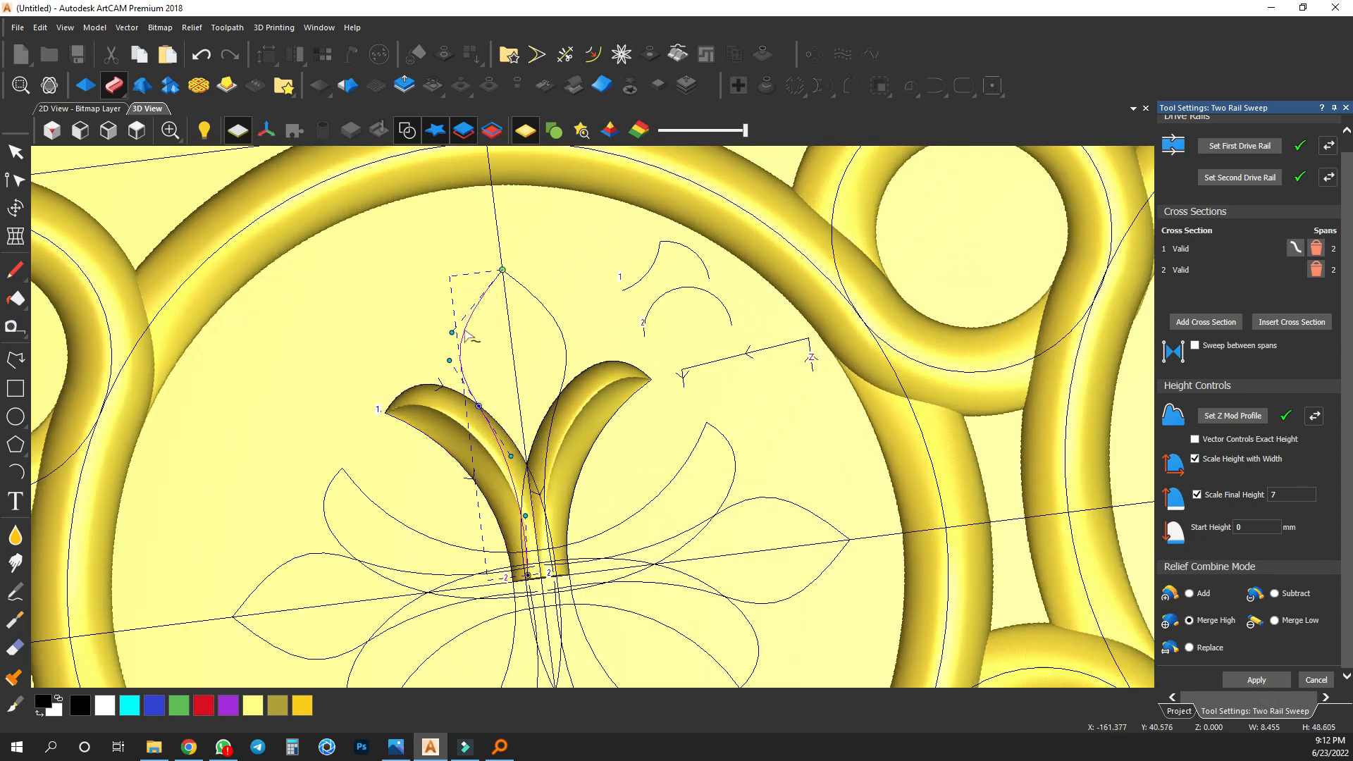
pyautogui.keyDown('shift'); pyautogui.click(562, 303); pyautogui.keyUp('shift')
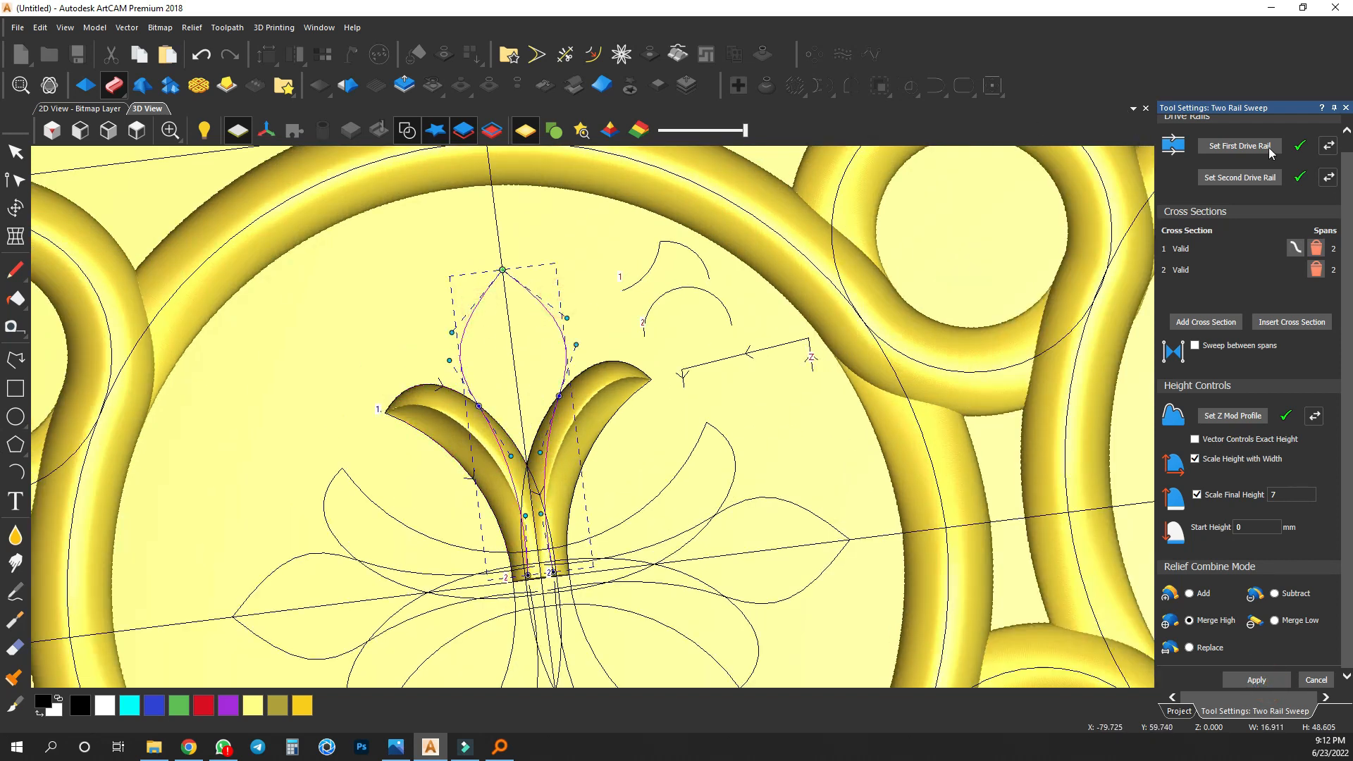
pyautogui.click(1248, 147)
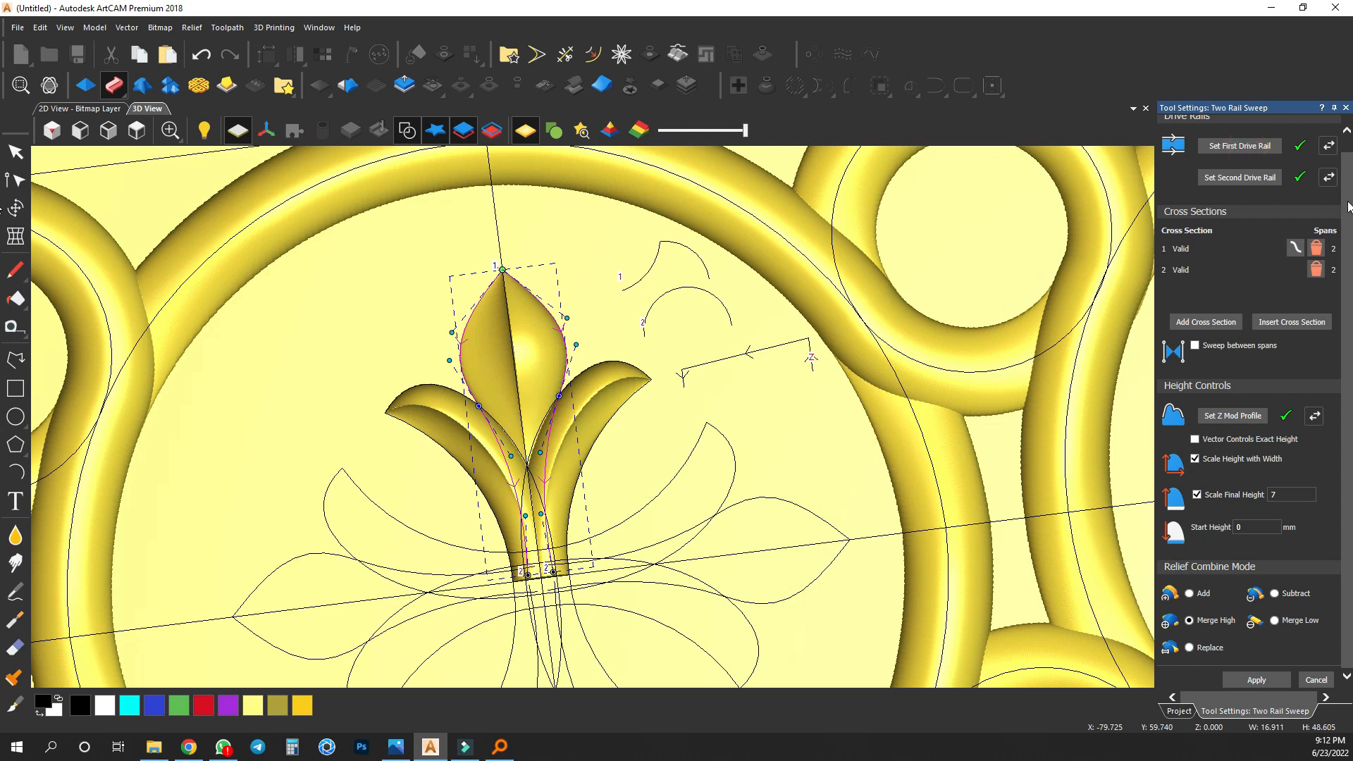
# Remove the S-shaped cross section from the central petal's sweep, disable Scale Height with Width, and reapply it with the vectors hidden.
pyautogui.click(1316, 248)
pyautogui.moveTo(733, 338); pyautogui.dragTo(701, 387)
pyautogui.click(1201, 455)
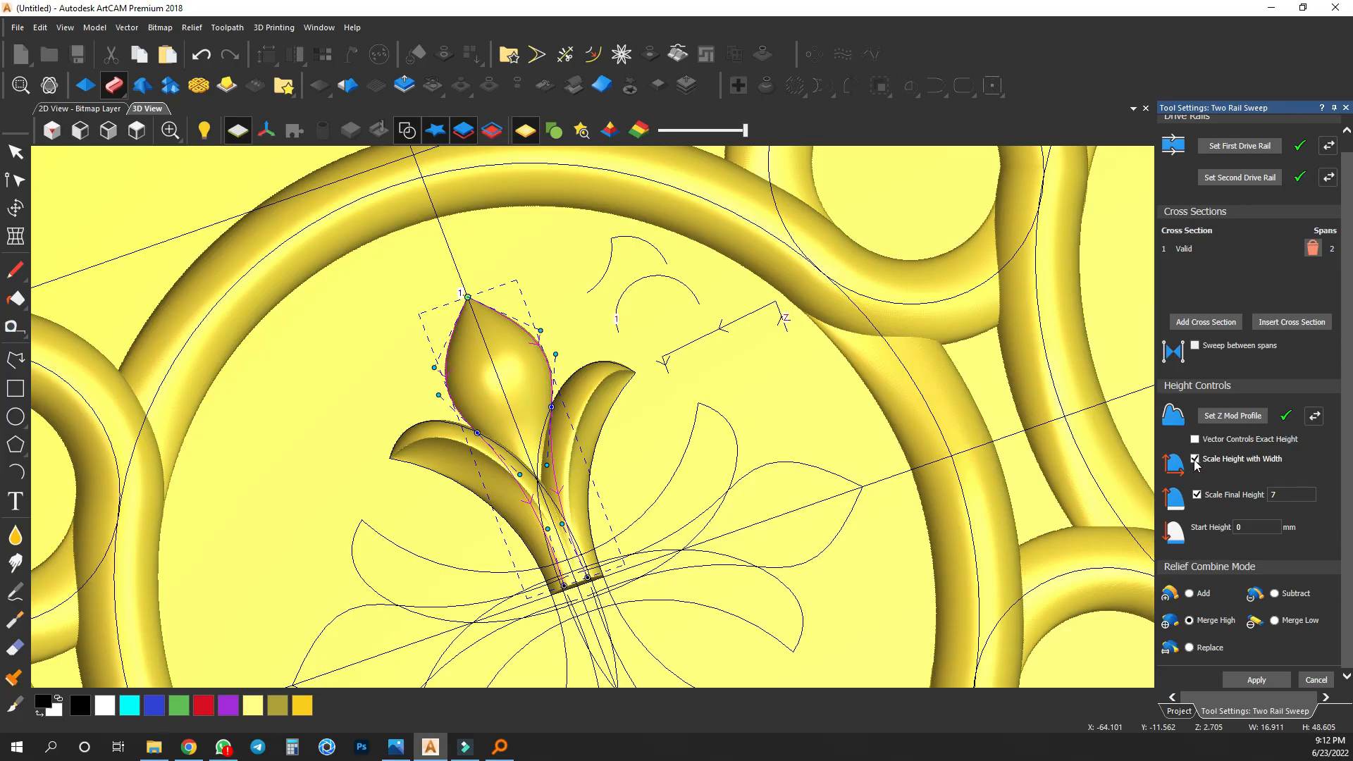
pyautogui.moveTo(673, 446); pyautogui.dragTo(456, 162)
pyautogui.click(406, 130)
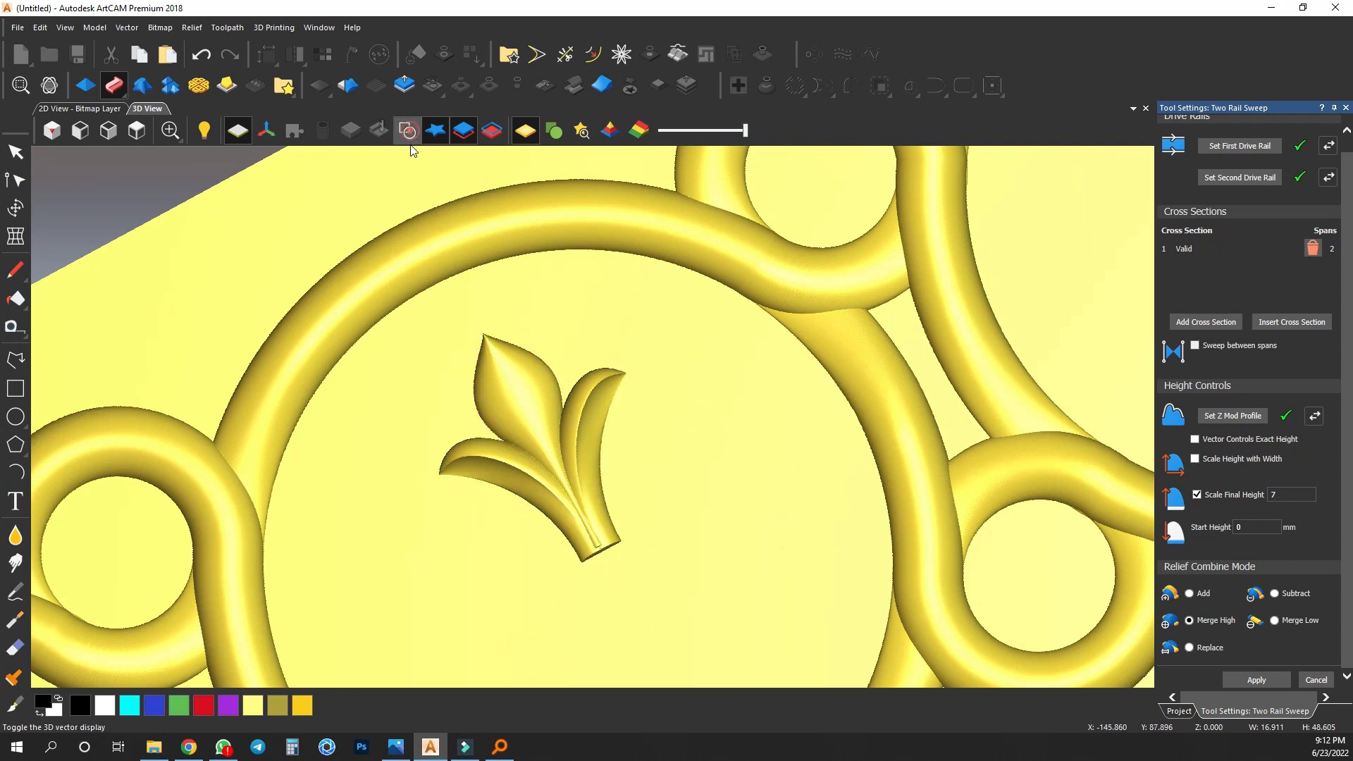
pyautogui.scroll(2, 555, 477)
pyautogui.moveTo(554, 477); pyautogui.dragTo(790, 339)
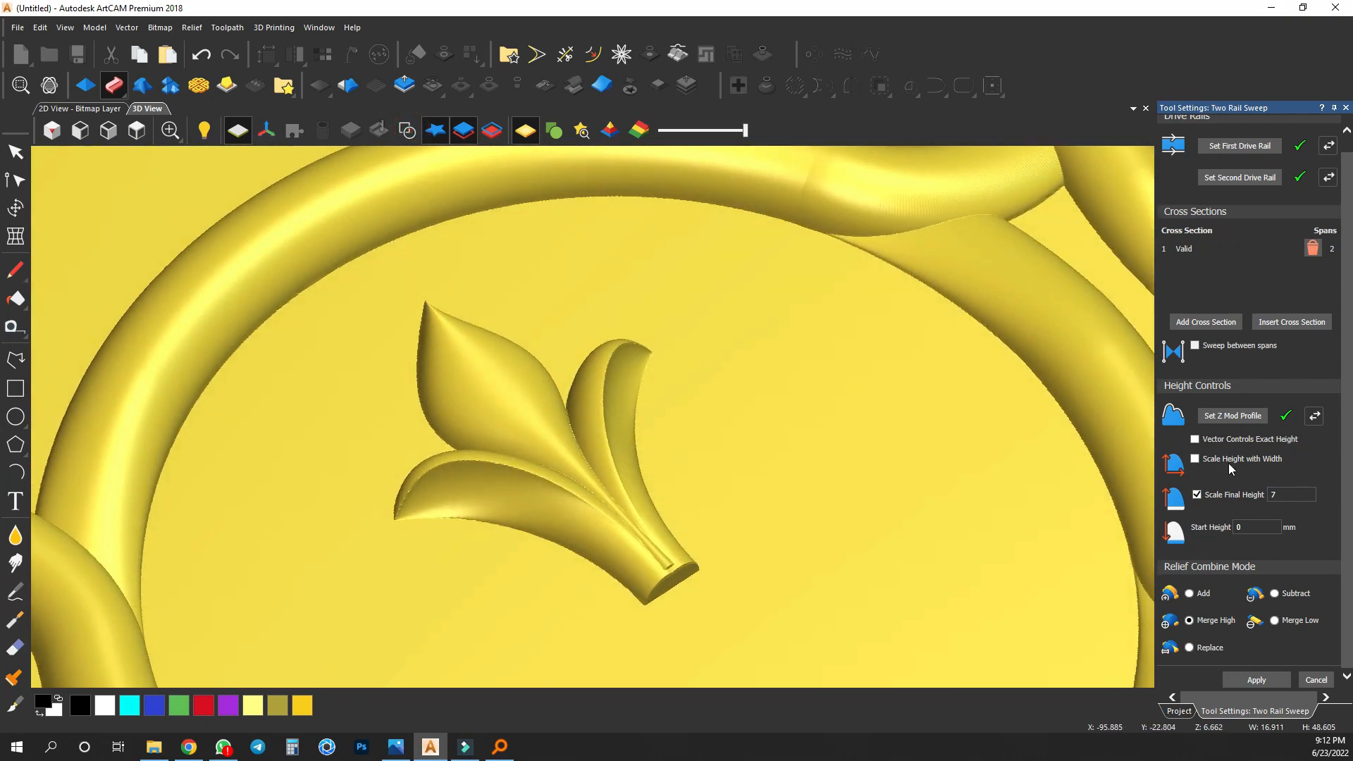
# Try reversing the central petal sweep's Z modulation profile and restore its direction.
pyautogui.click(1315, 416)
pyautogui.click(1315, 415)
pyautogui.moveTo(872, 523); pyautogui.dragTo(396, 181)
pyautogui.click(145, 133)
pyautogui.scroll(4, 517, 432)
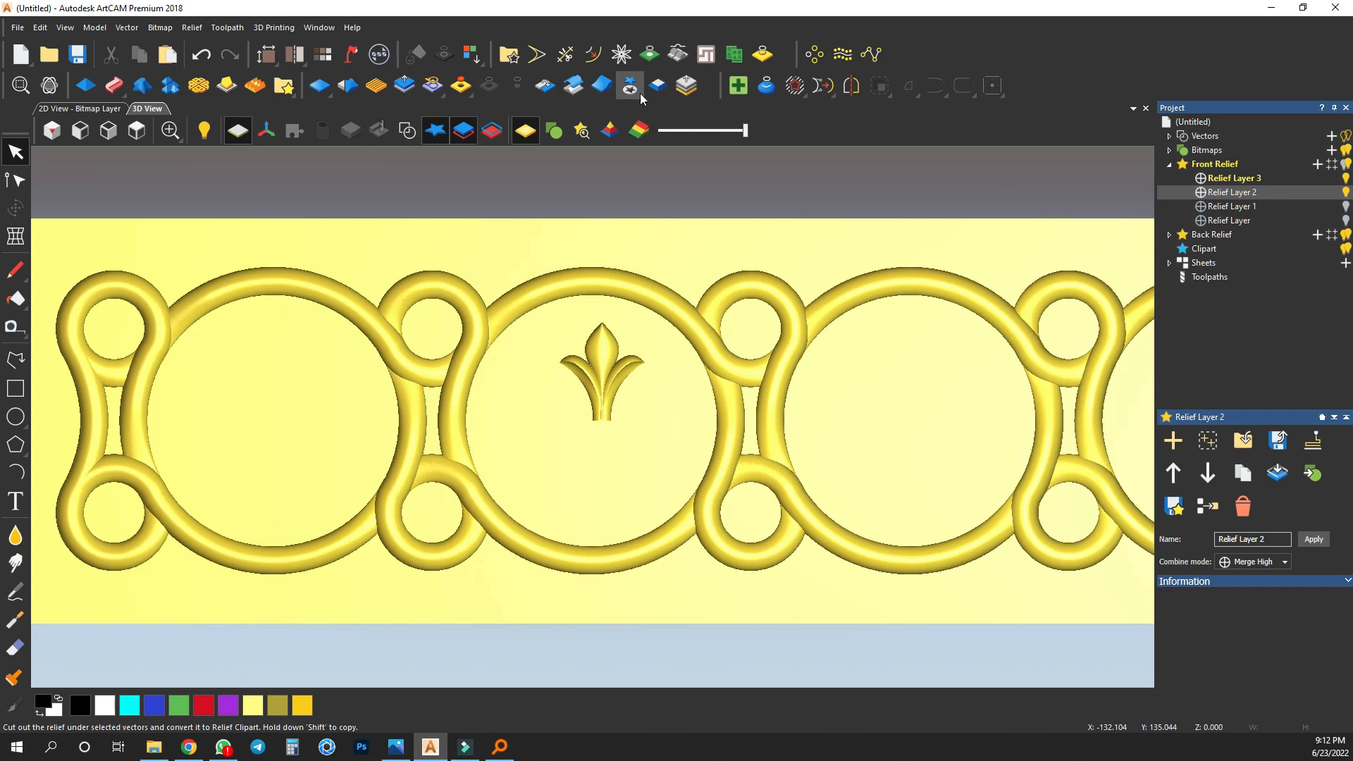
# Convert the petal and leaves to relief clipart and rotate-copy it to 4 objects over a total of 360 degrees.
pyautogui.click(629, 85)
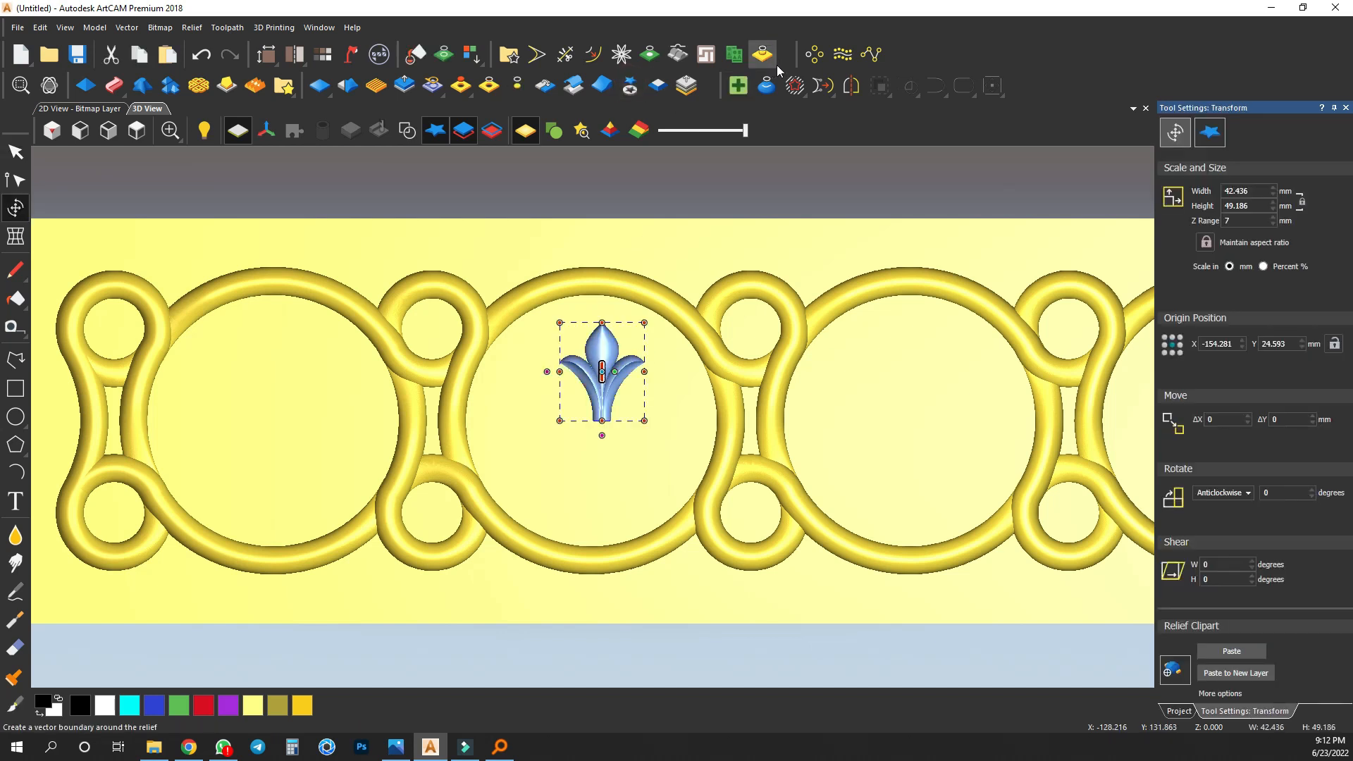
pyautogui.click(814, 55)
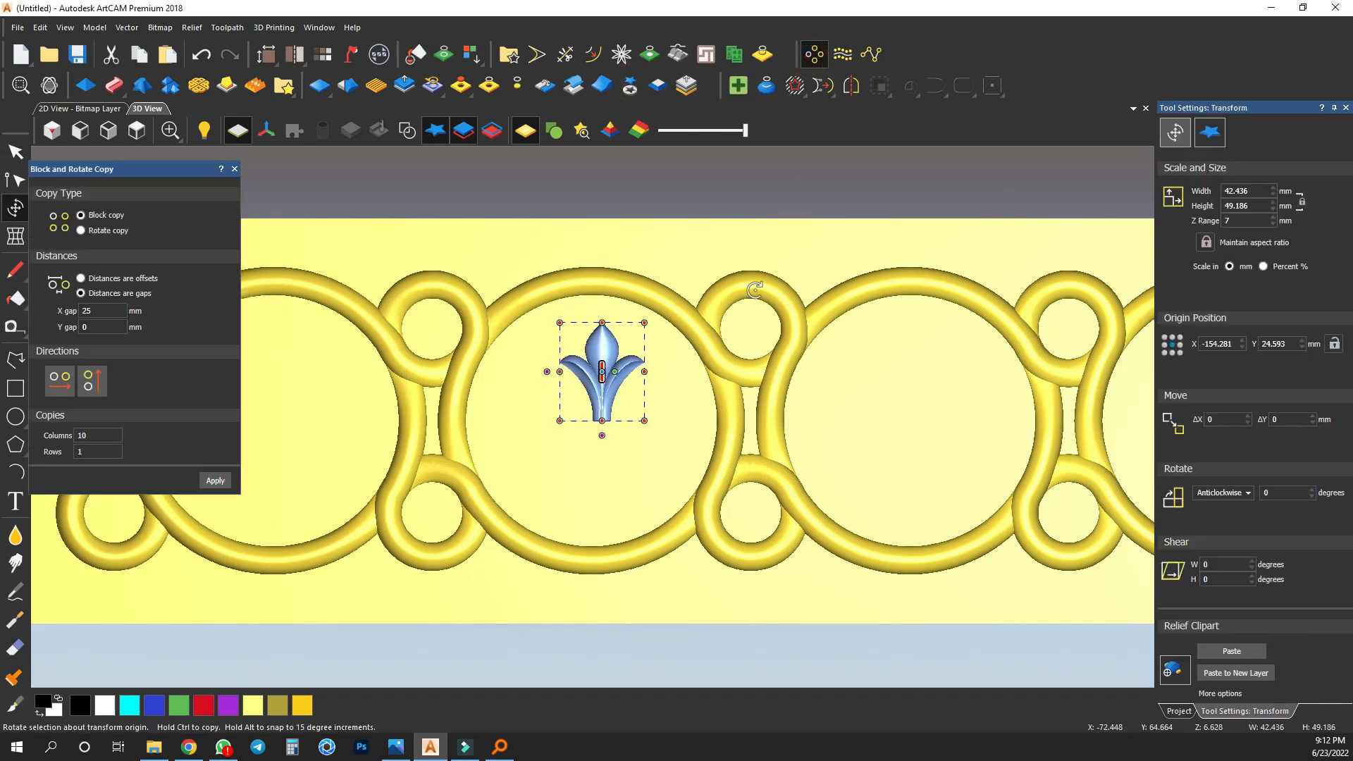
pyautogui.click(81, 230)
pyautogui.click(208, 480)
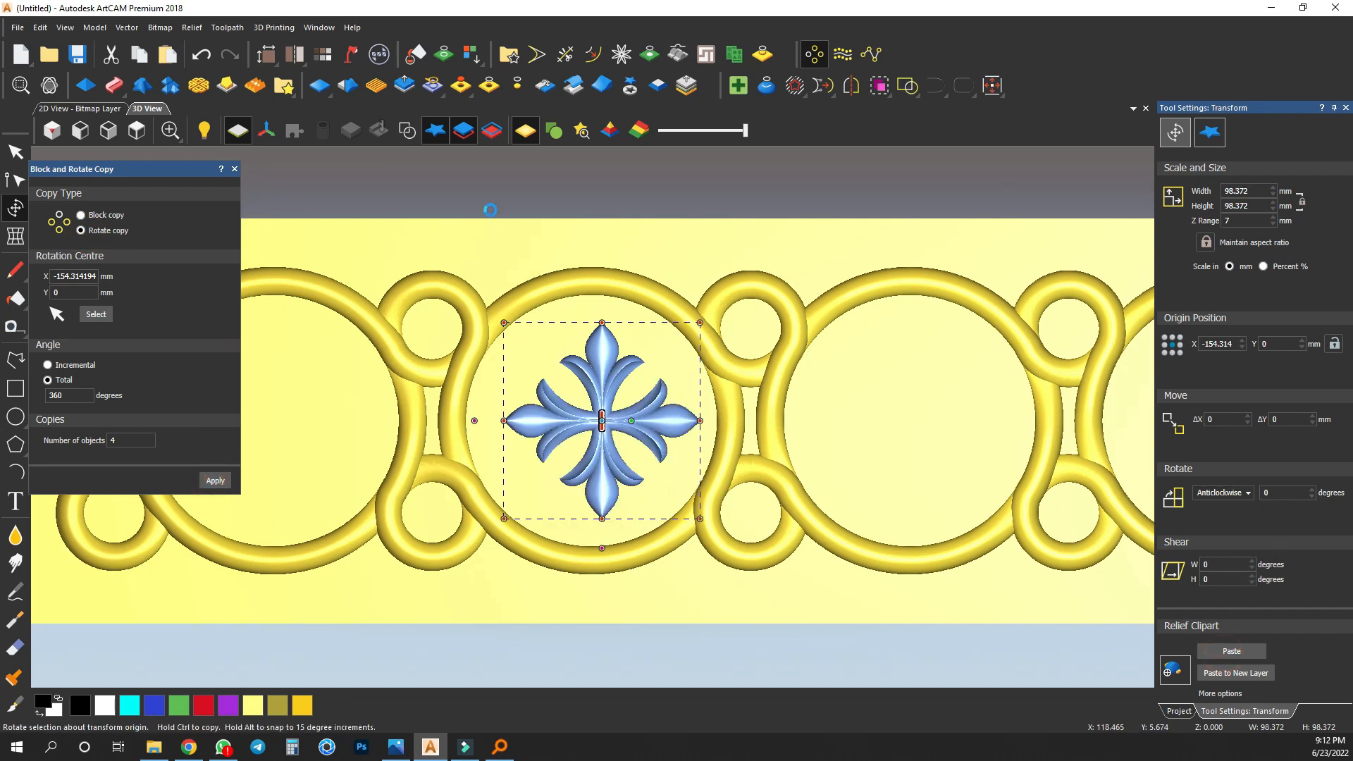
pyautogui.click(230, 170)
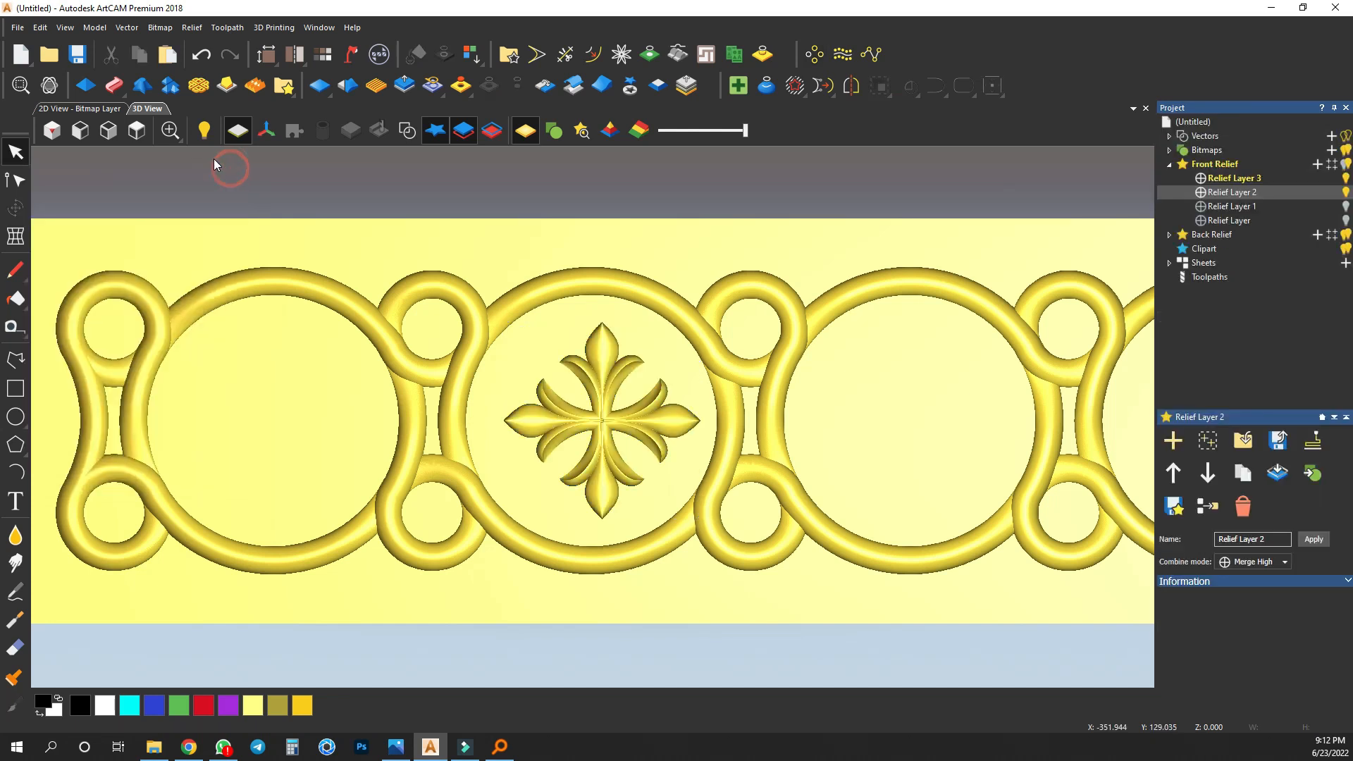
# Show the vectors and draw a circle about 15.6 mm in diameter around the floral motif's centre.
pyautogui.click(399, 134)
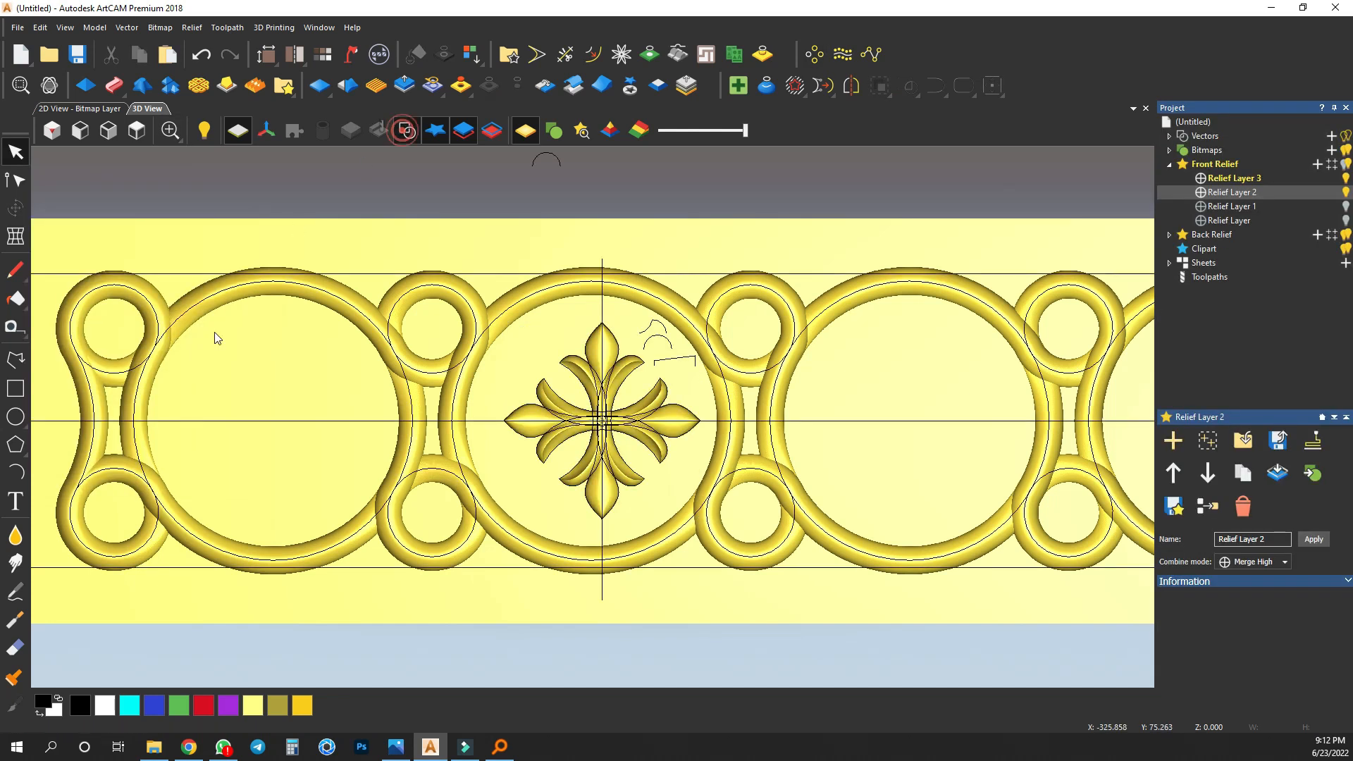
pyautogui.click(16, 417)
pyautogui.scroll(2, 596, 420)
pyautogui.scroll(4, 596, 420)
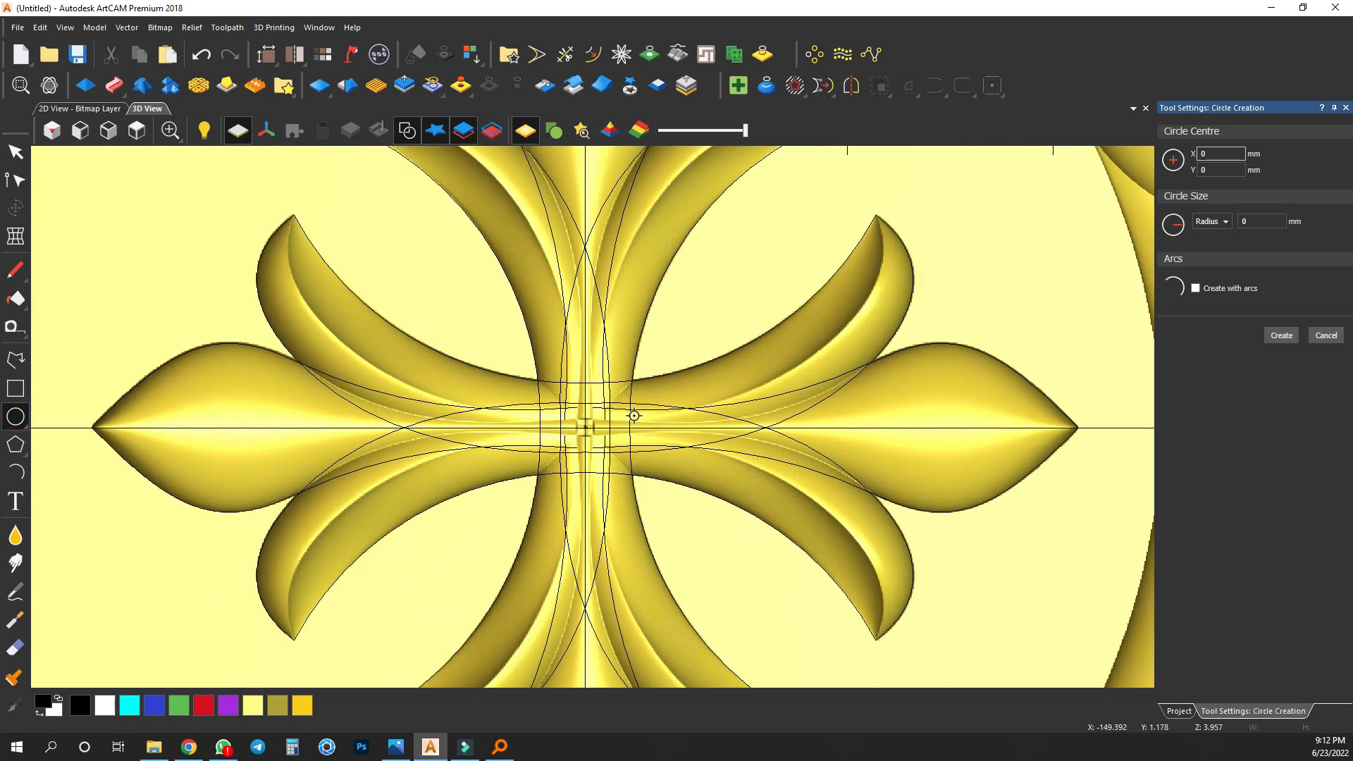
pyautogui.click(585, 428)
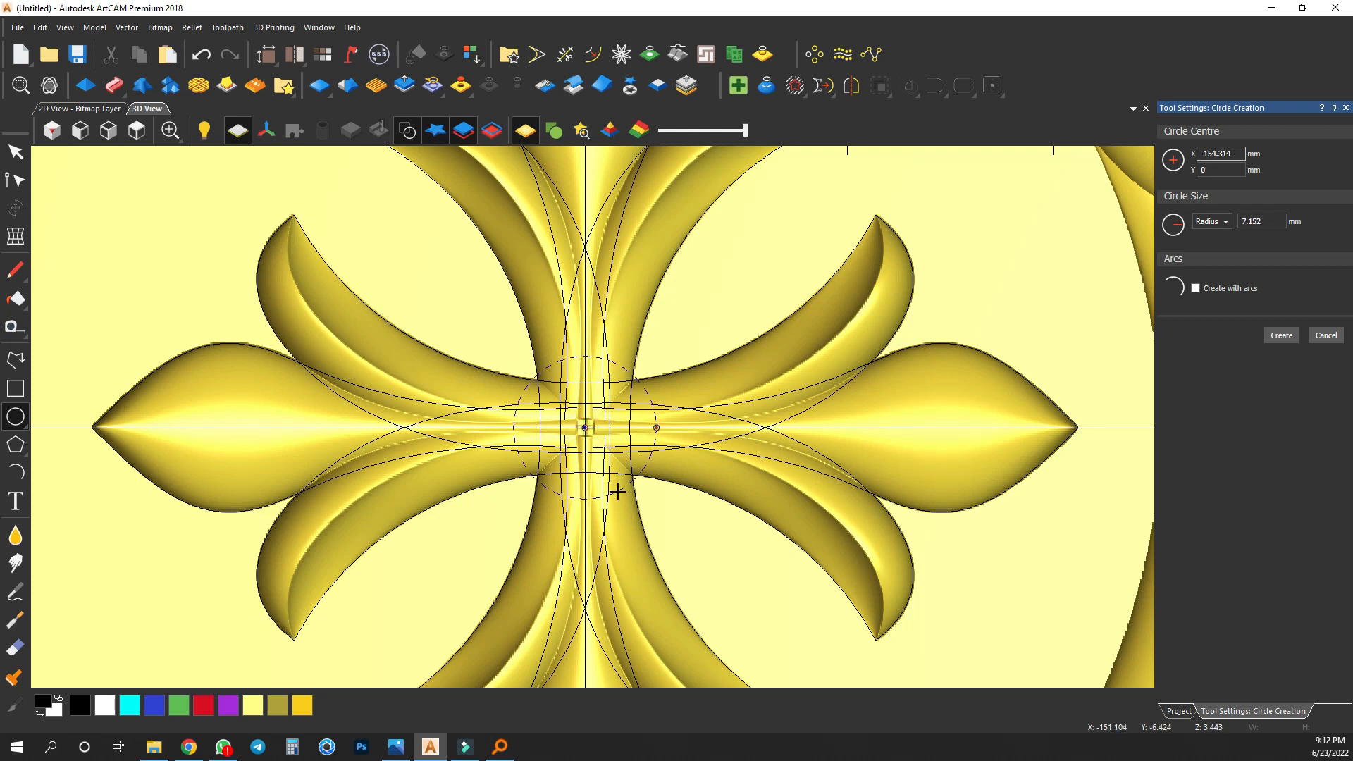
pyautogui.click(619, 498)
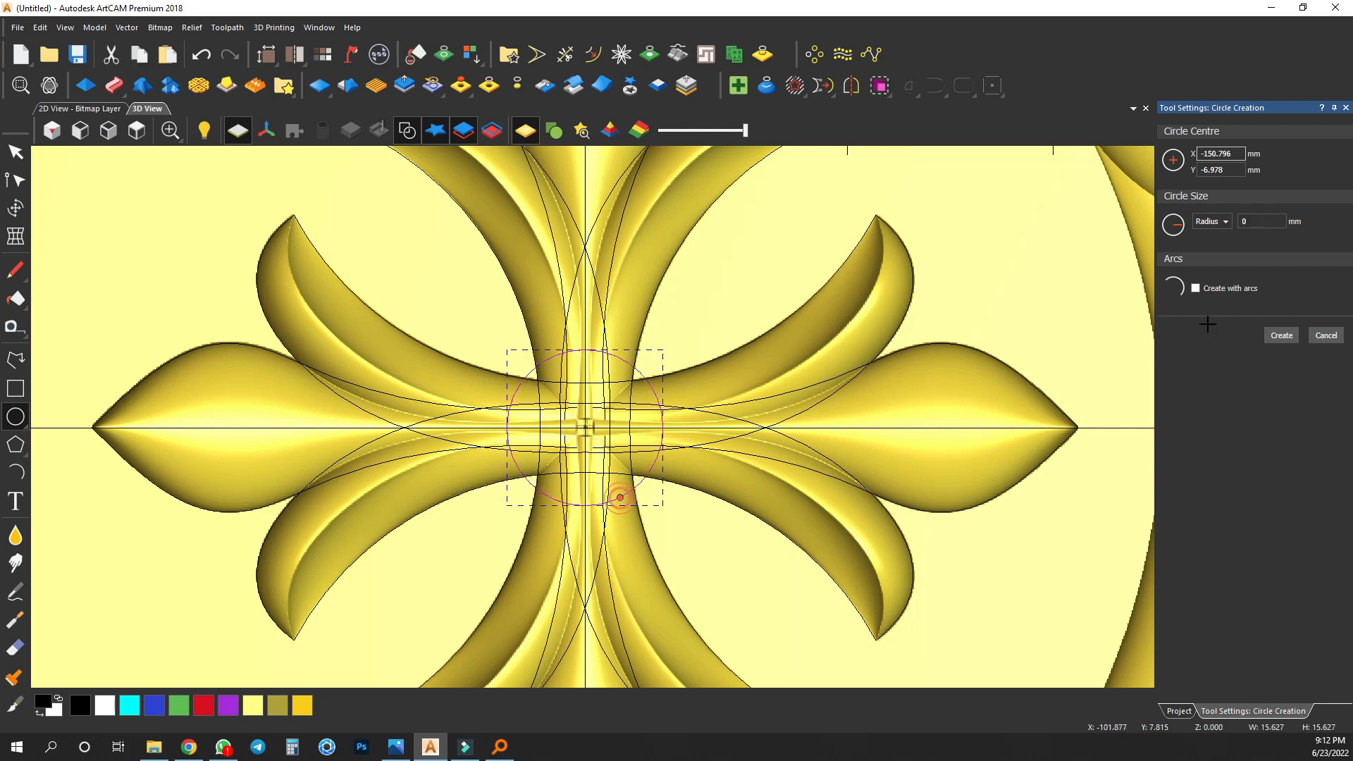
pyautogui.click(1327, 335)
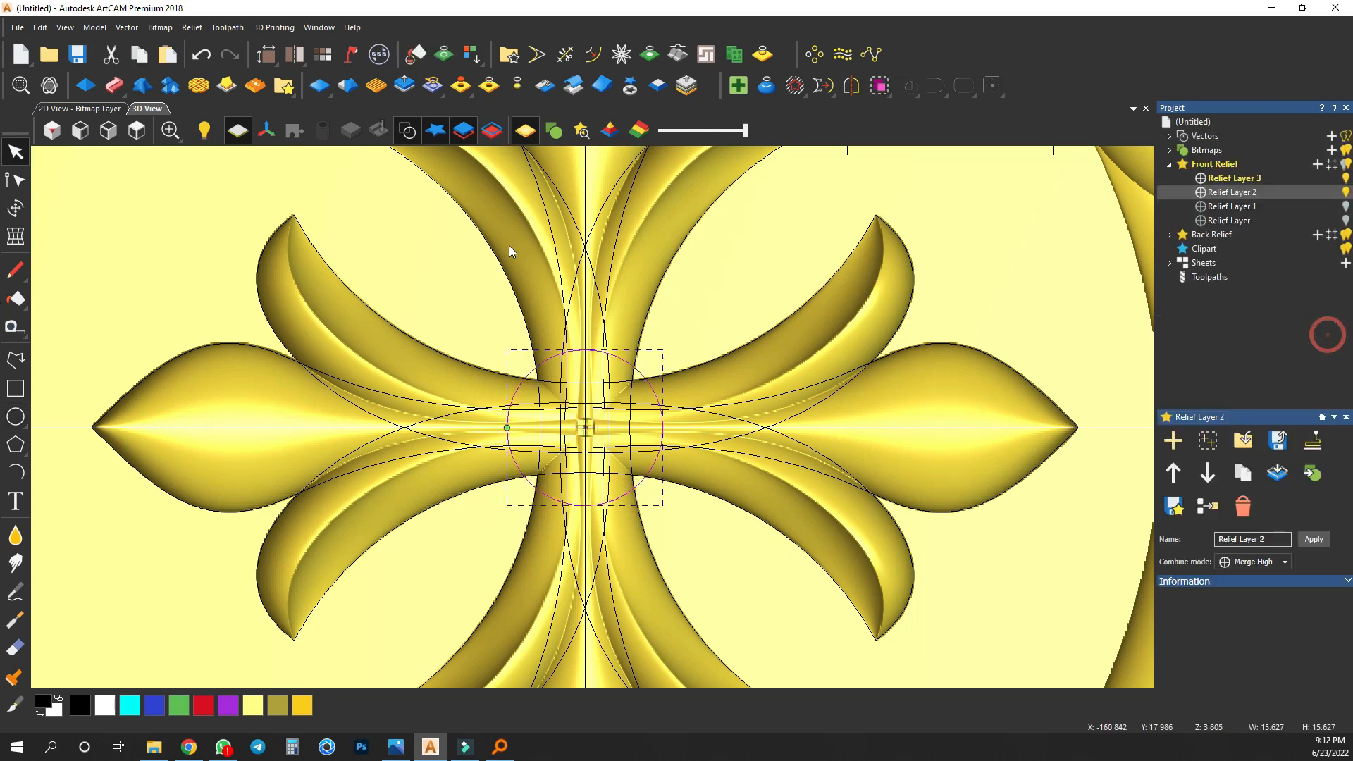
# Shape the centre circle as a round dome at 90 degrees, with Merge High combining and the Scale to height option.
pyautogui.click(85, 85)
pyautogui.click(1196, 152)
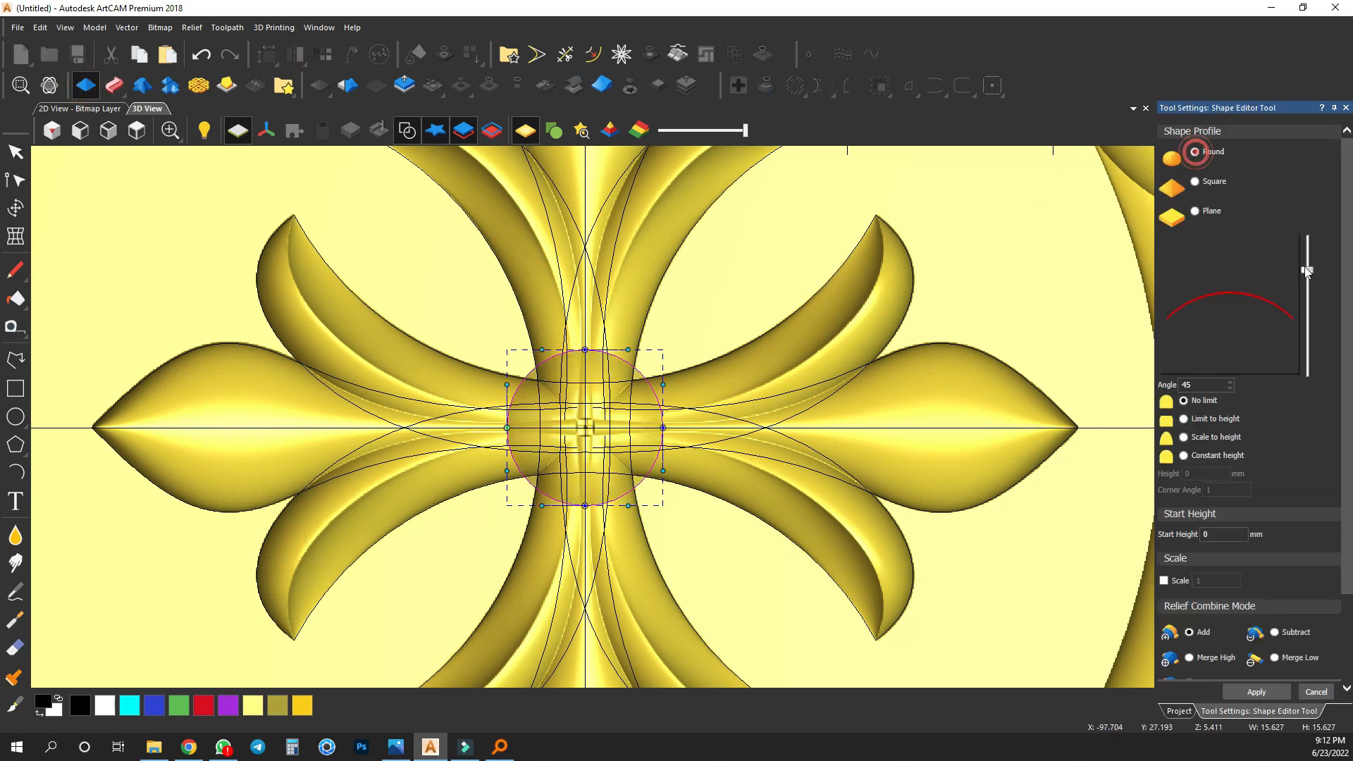
pyautogui.moveTo(1308, 270); pyautogui.dragTo(1308, 236)
pyautogui.scroll(-3, 1282, 432)
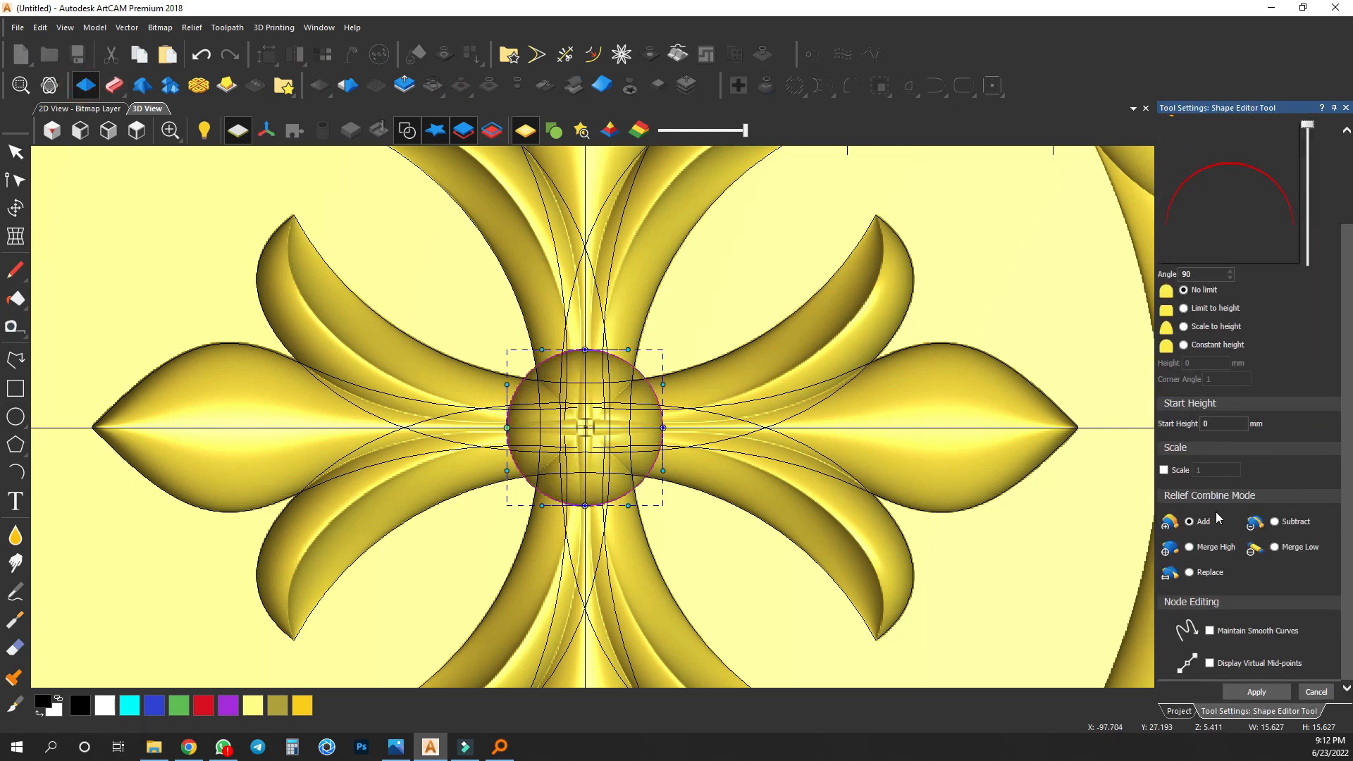
pyautogui.click(1191, 548)
pyautogui.click(1183, 326)
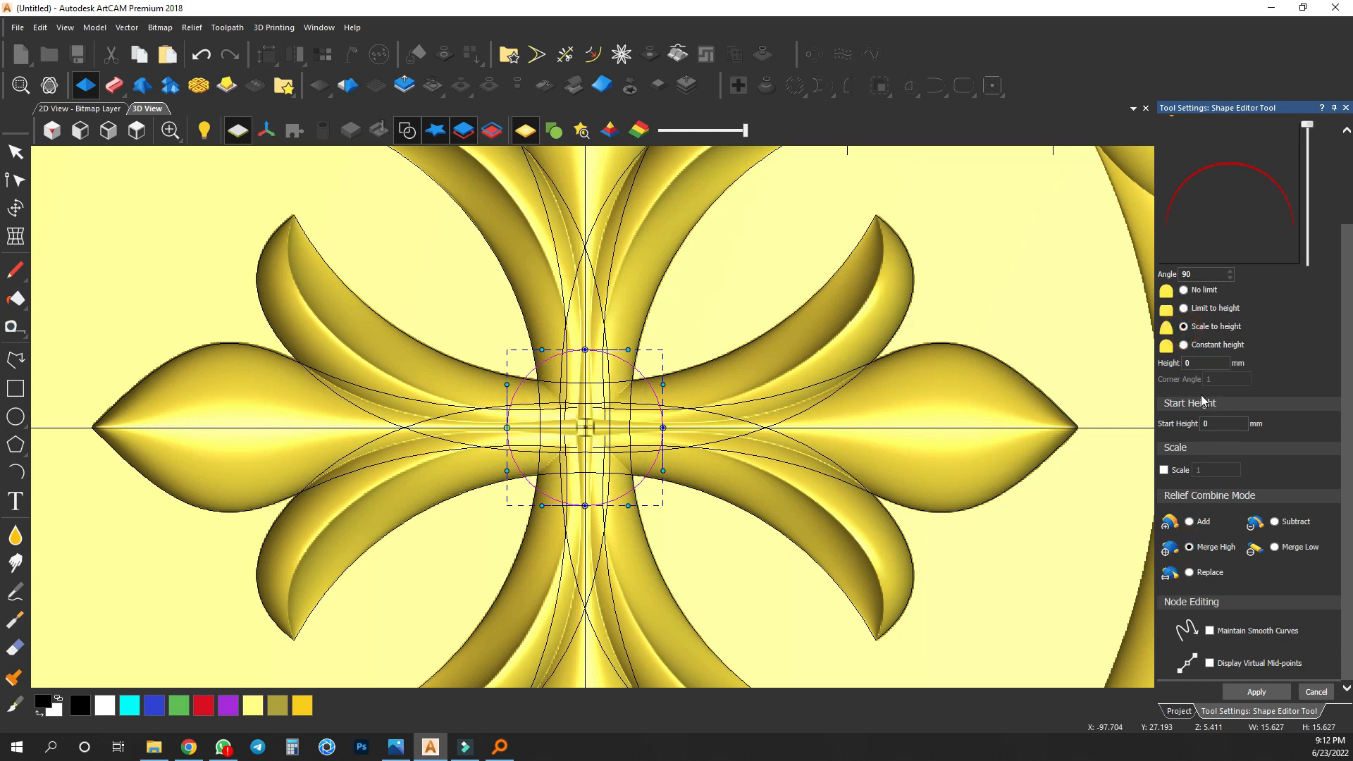
# Try the centre dome with a height of 5 mm and a start height of 2 mm.
pyautogui.write('5')
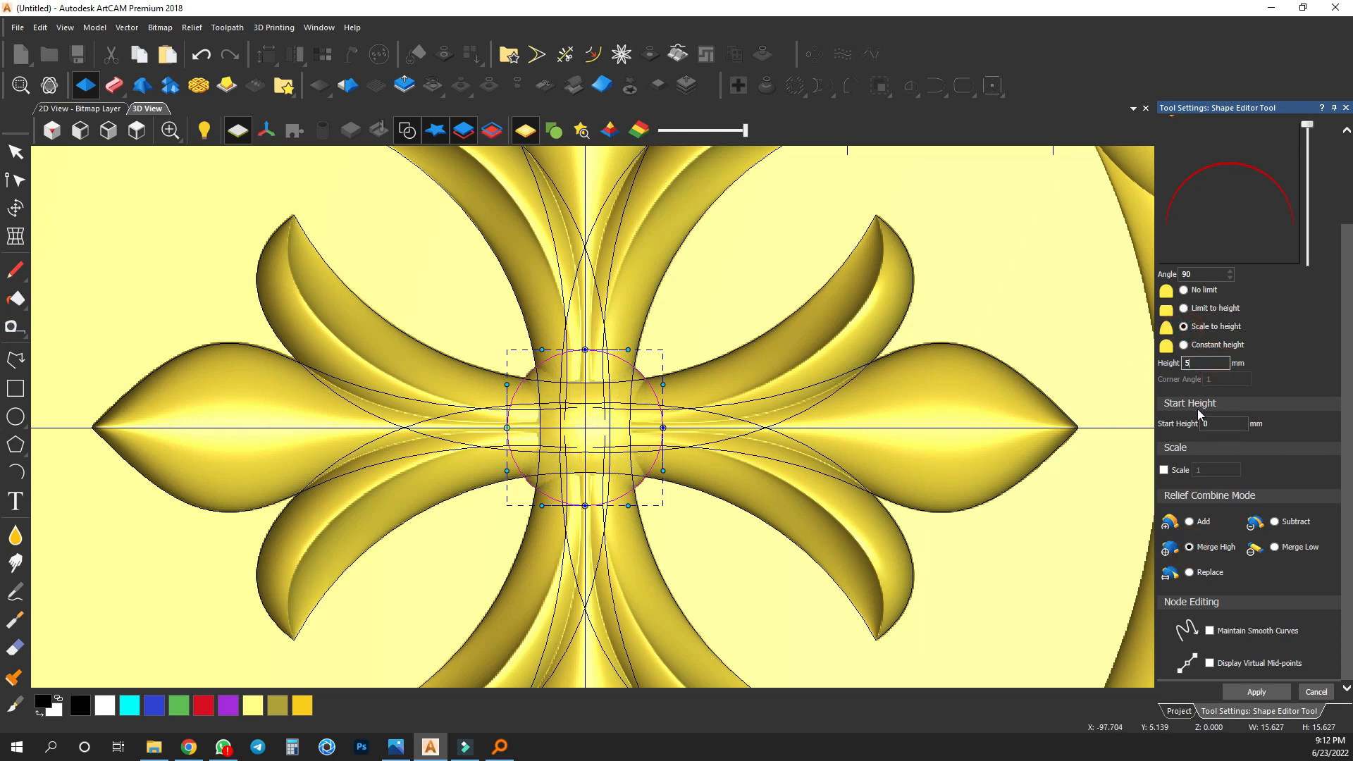
pyautogui.doubleClick(1226, 423)
pyautogui.write('2')
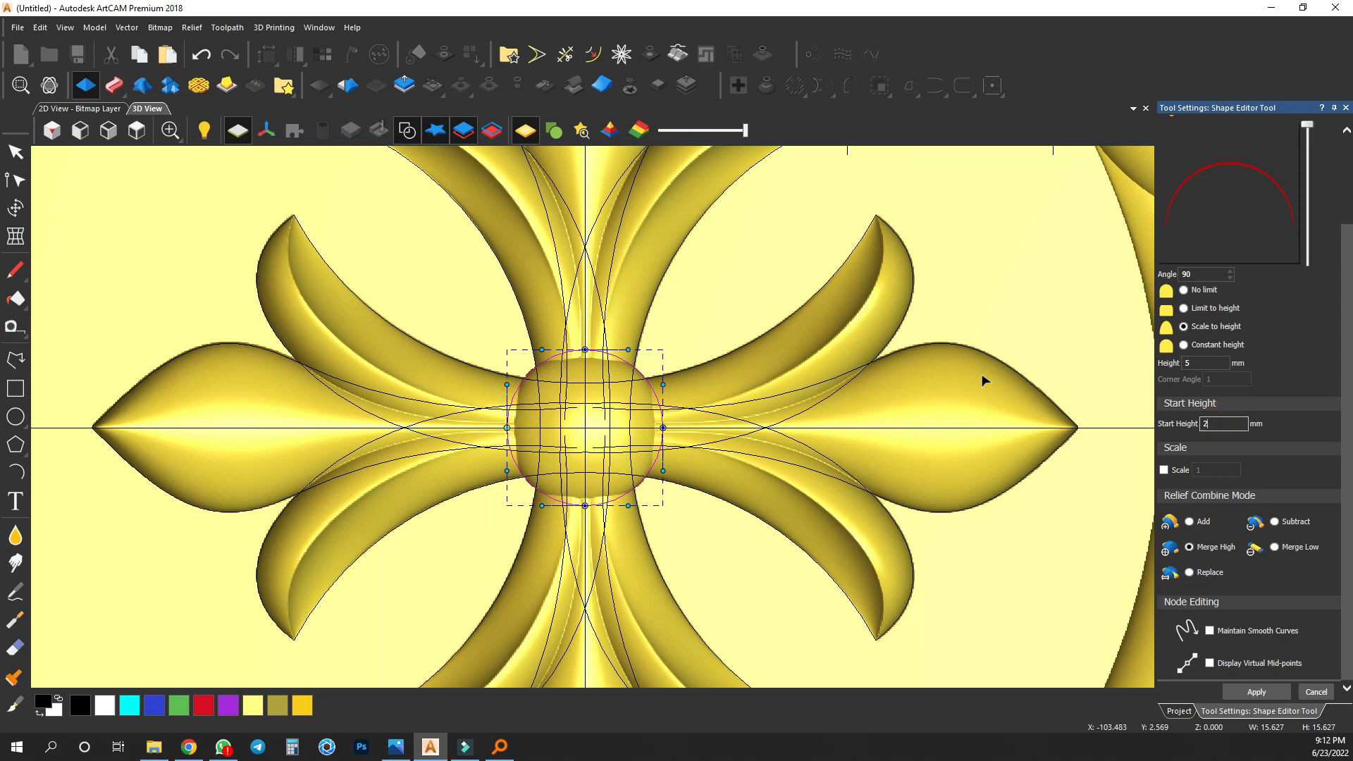
pyautogui.scroll(-2, 631, 373)
pyautogui.scroll(1, 654, 202)
pyautogui.moveTo(628, 422)
pyautogui.mouseDown(button='middle')
pyautogui.moveTo(653, 202)
pyautogui.moveTo(628, 421)
pyautogui.mouseUp(button='middle')
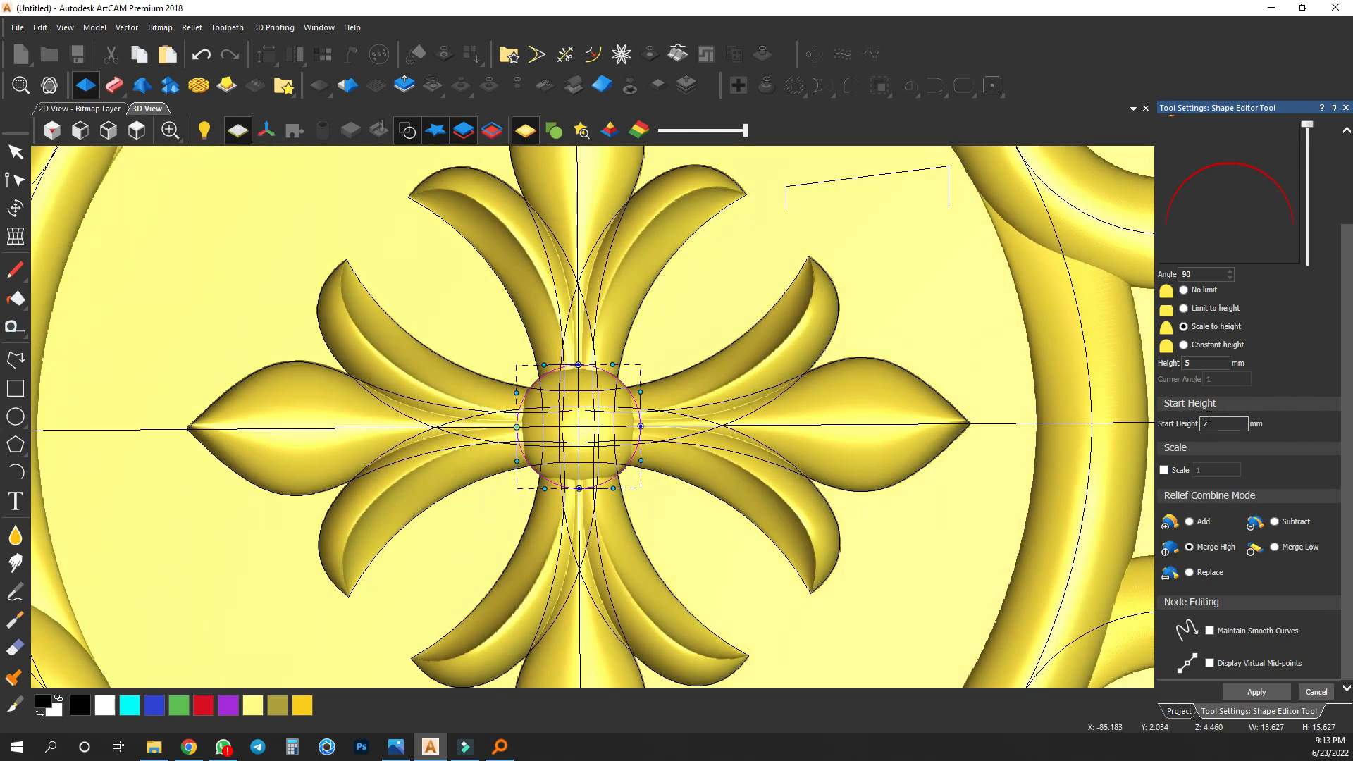
# Set the dome's height to 3 mm and start height to 4 mm, check it with the vectors hidden, and finish the shape.
pyautogui.doubleClick(1212, 363)
pyautogui.write('3')
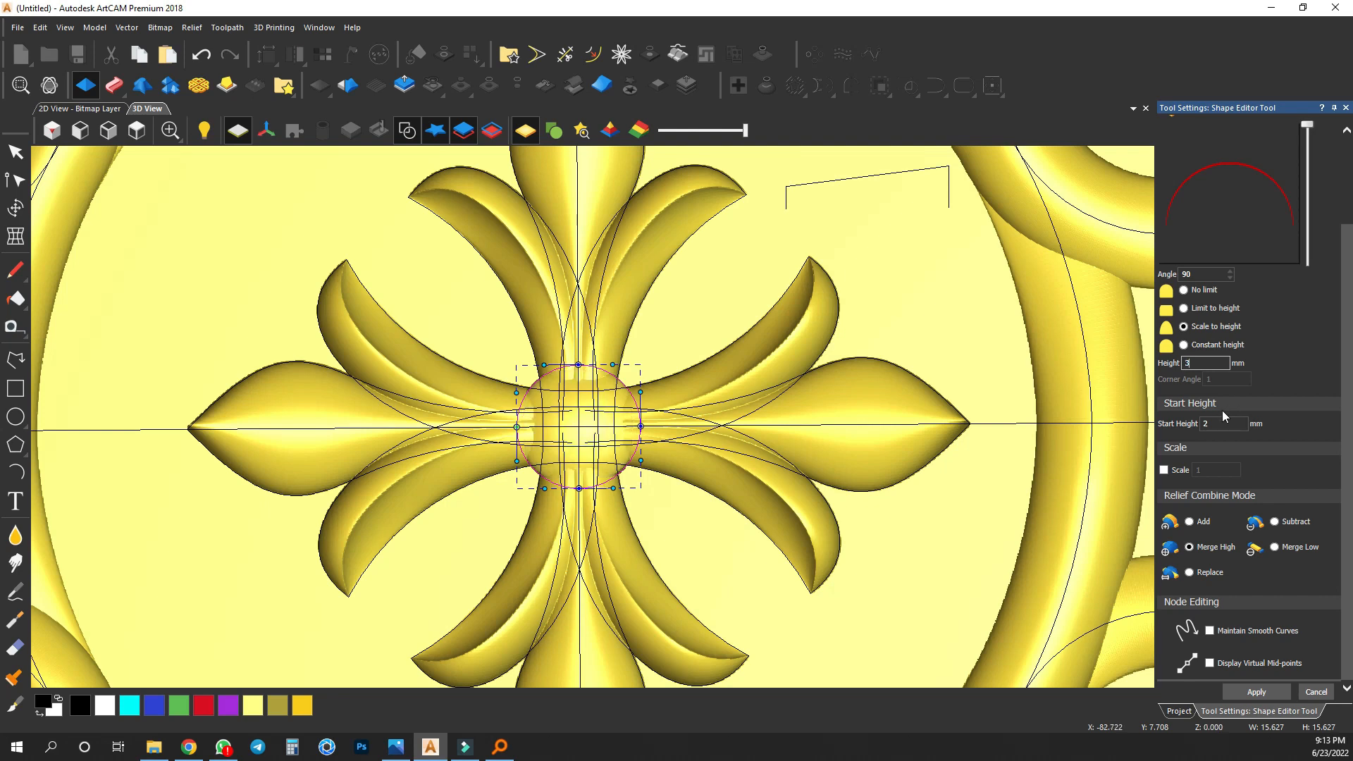
pyautogui.write('4')
pyautogui.moveTo(779, 341); pyautogui.dragTo(530, 166, button='middle')
pyautogui.click(408, 131)
pyautogui.scroll(-5, 591, 421)
pyautogui.moveTo(644, 441); pyautogui.dragTo(739, 395, button='middle')
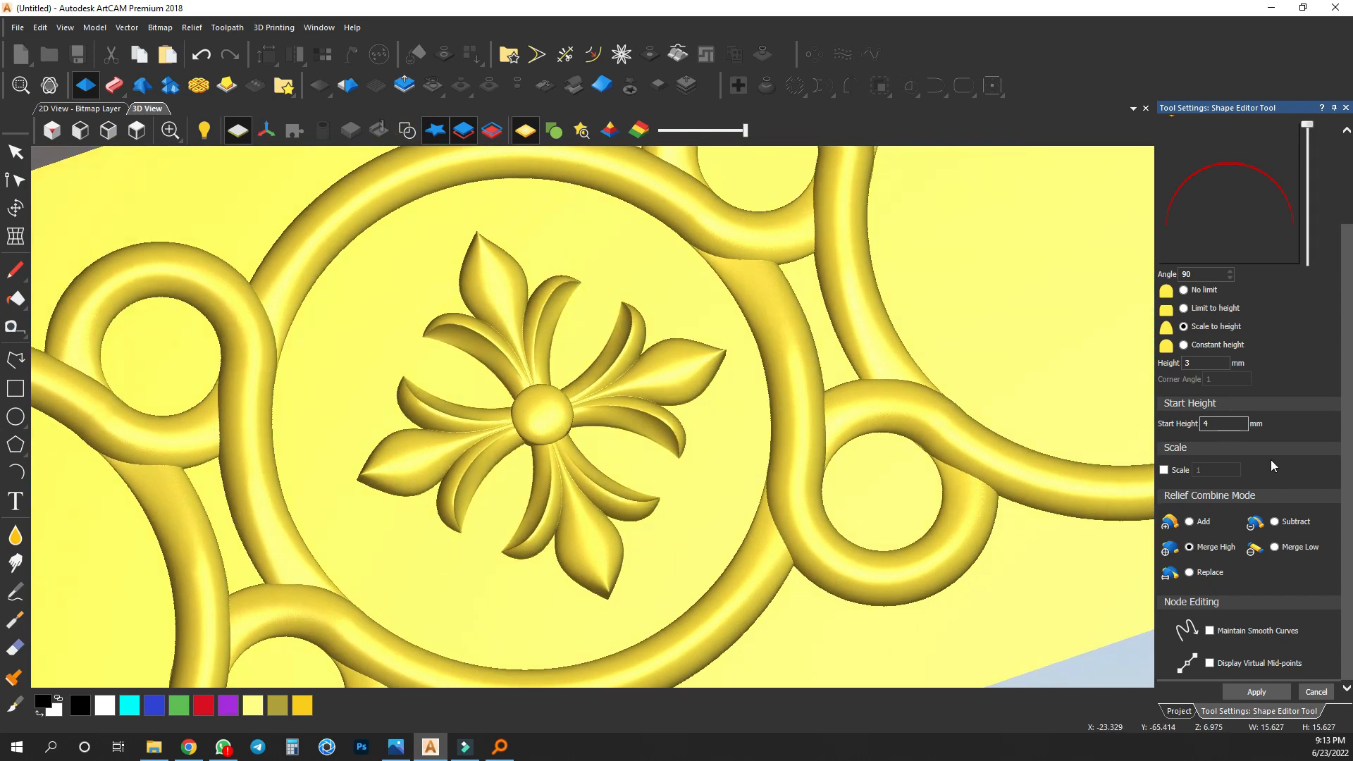
pyautogui.click(1286, 690)
# Create a vector boundary from Relief Layer 2, then show the vectors and clear the selection.
pyautogui.click(136, 131)
pyautogui.scroll(5, 494, 416)
pyautogui.click(573, 282)
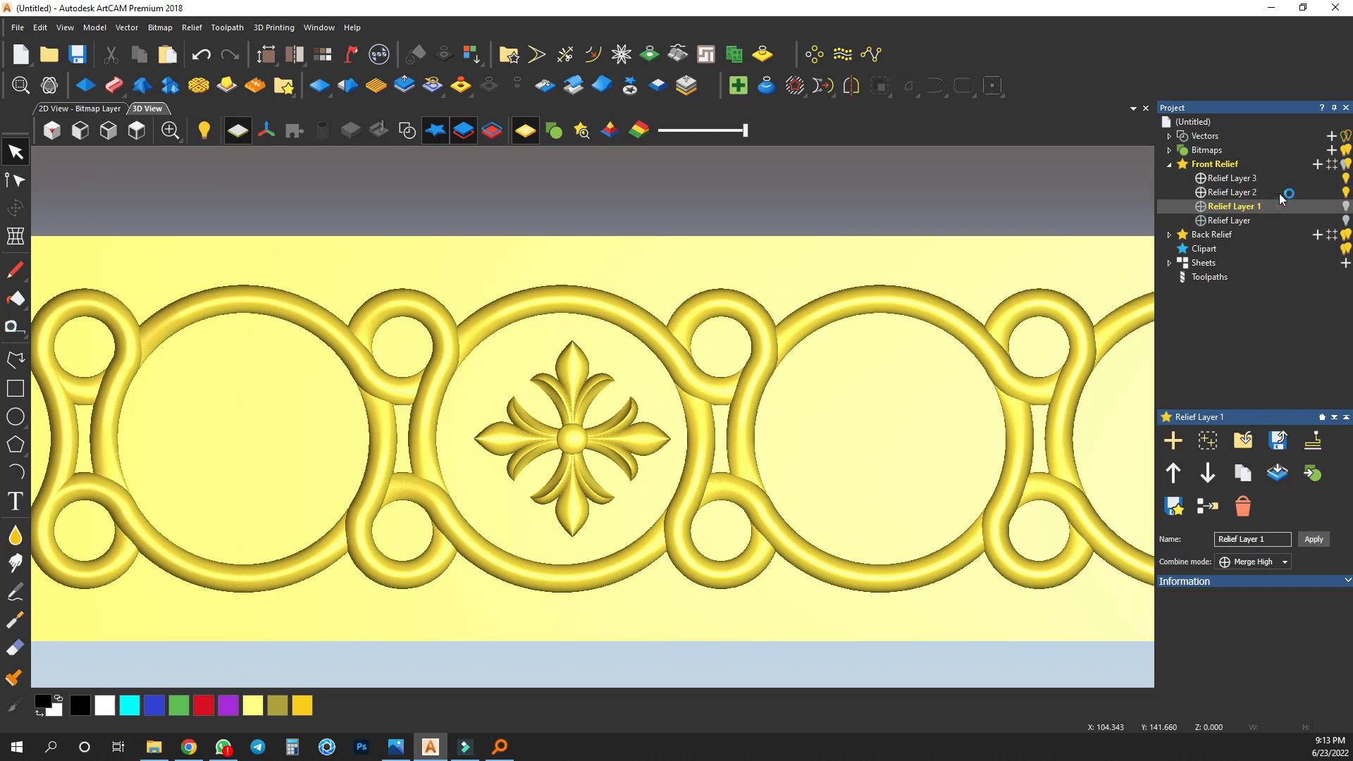
pyautogui.click(761, 54)
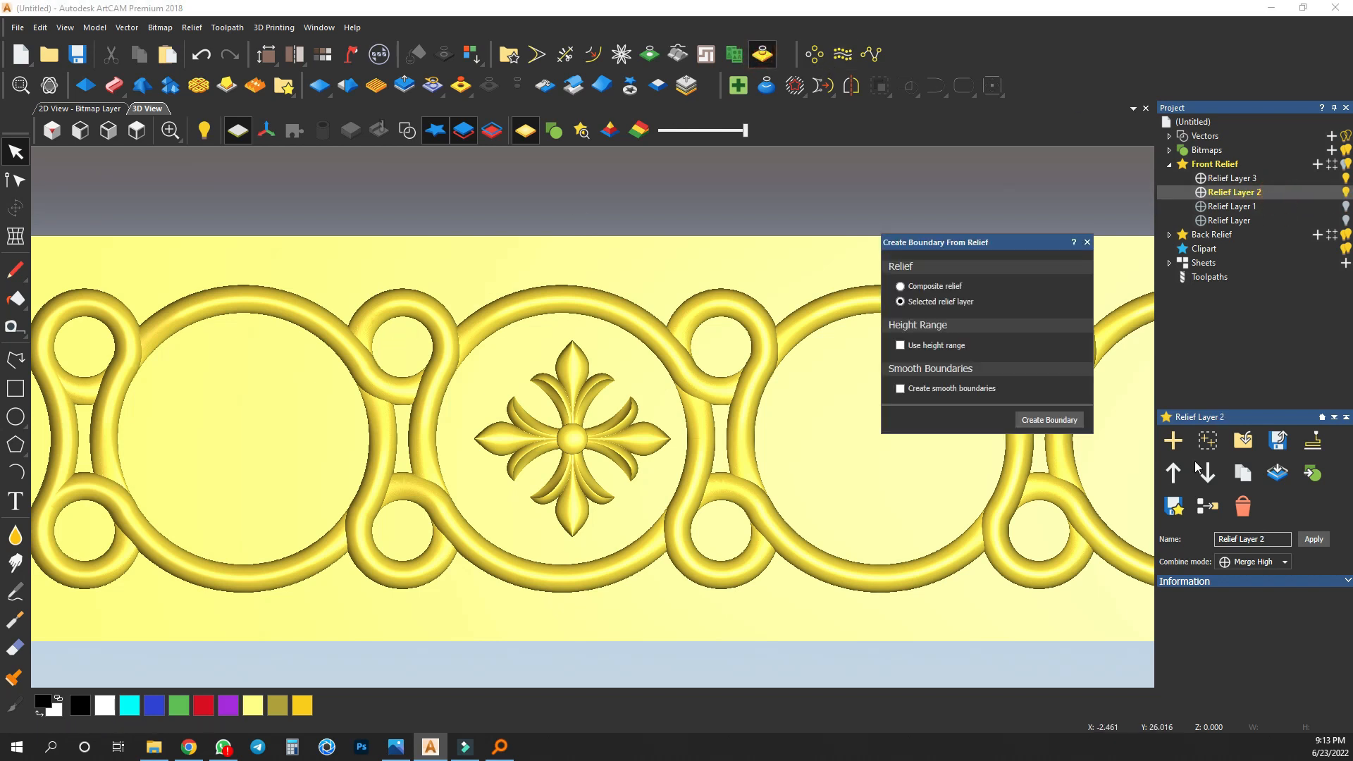
pyautogui.click(1049, 420)
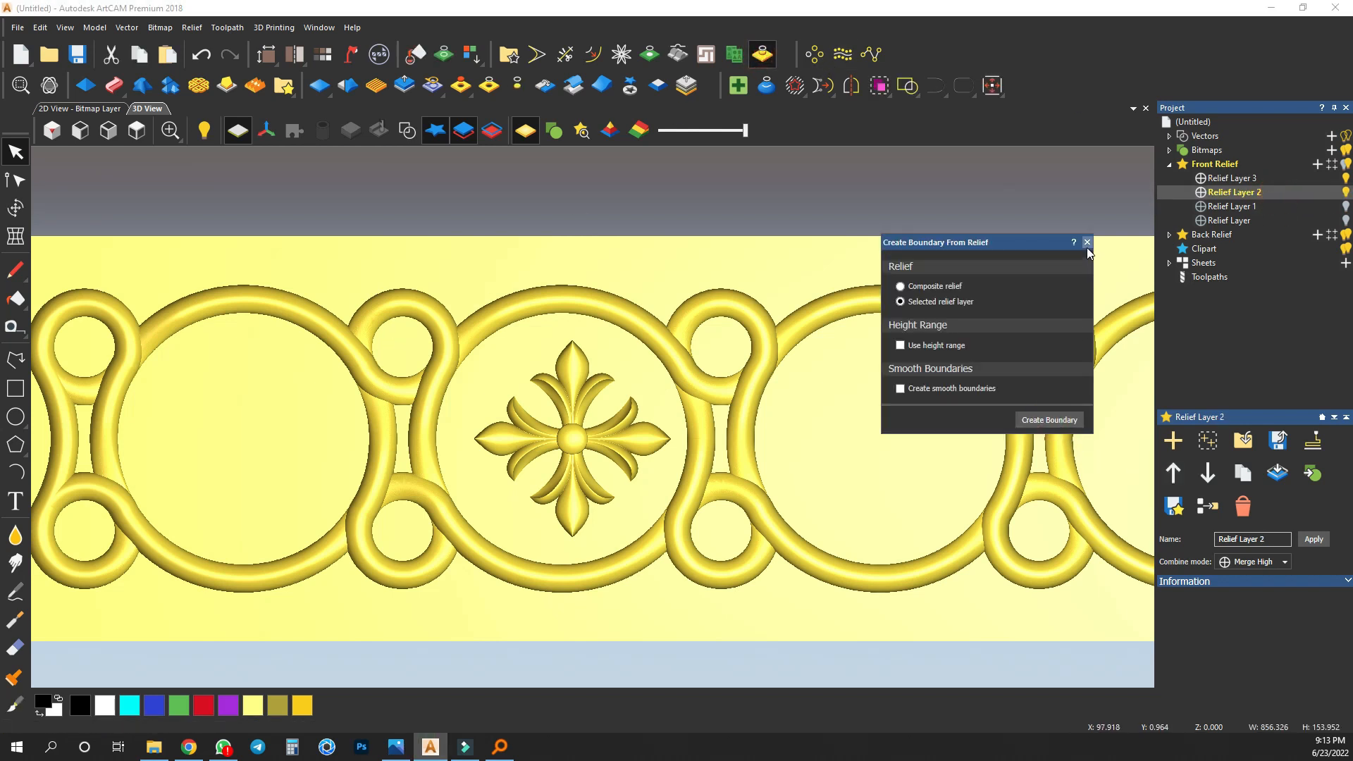
pyautogui.click(1087, 242)
pyautogui.click(408, 131)
pyautogui.scroll(2, 514, 385)
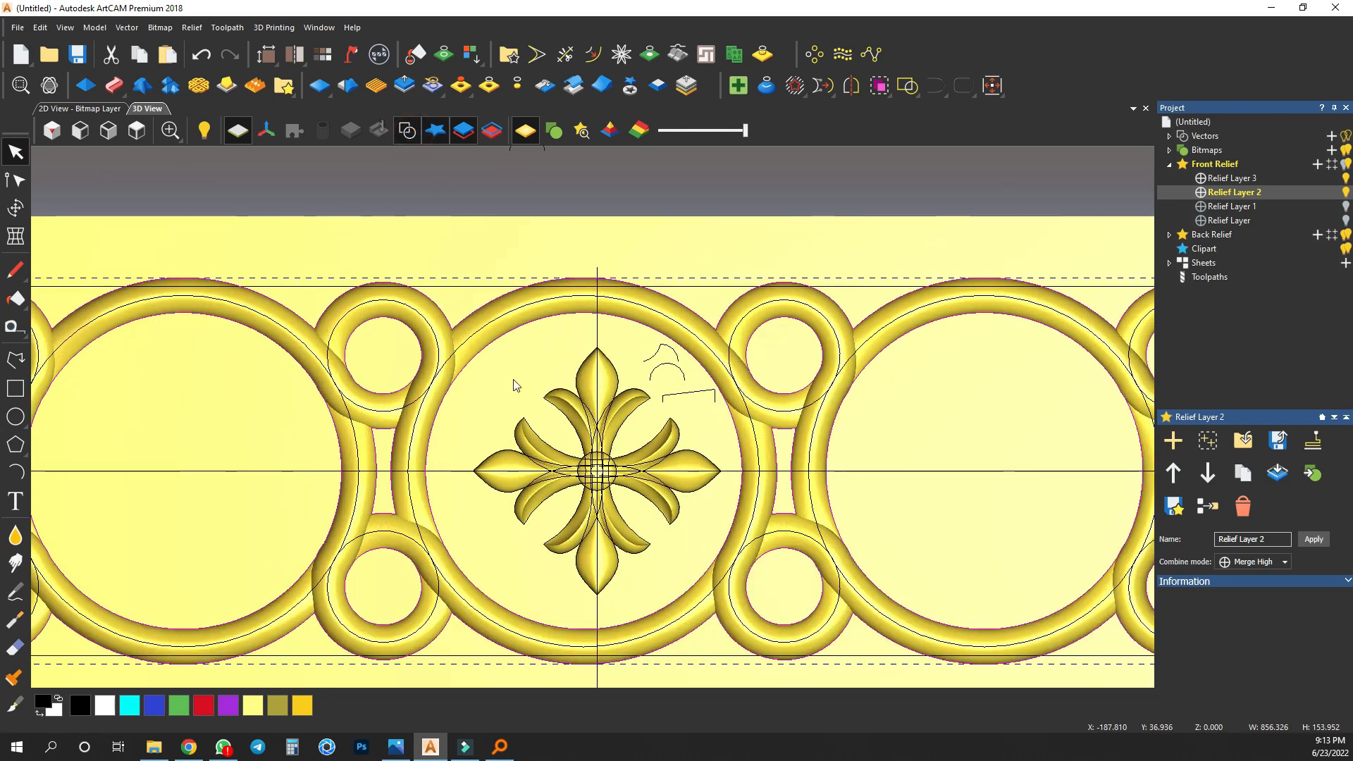
pyautogui.click(514, 385)
# On Relief Layer 3, centre the floral relief inside the inner circle of the second large ring.
pyautogui.click(1232, 178)
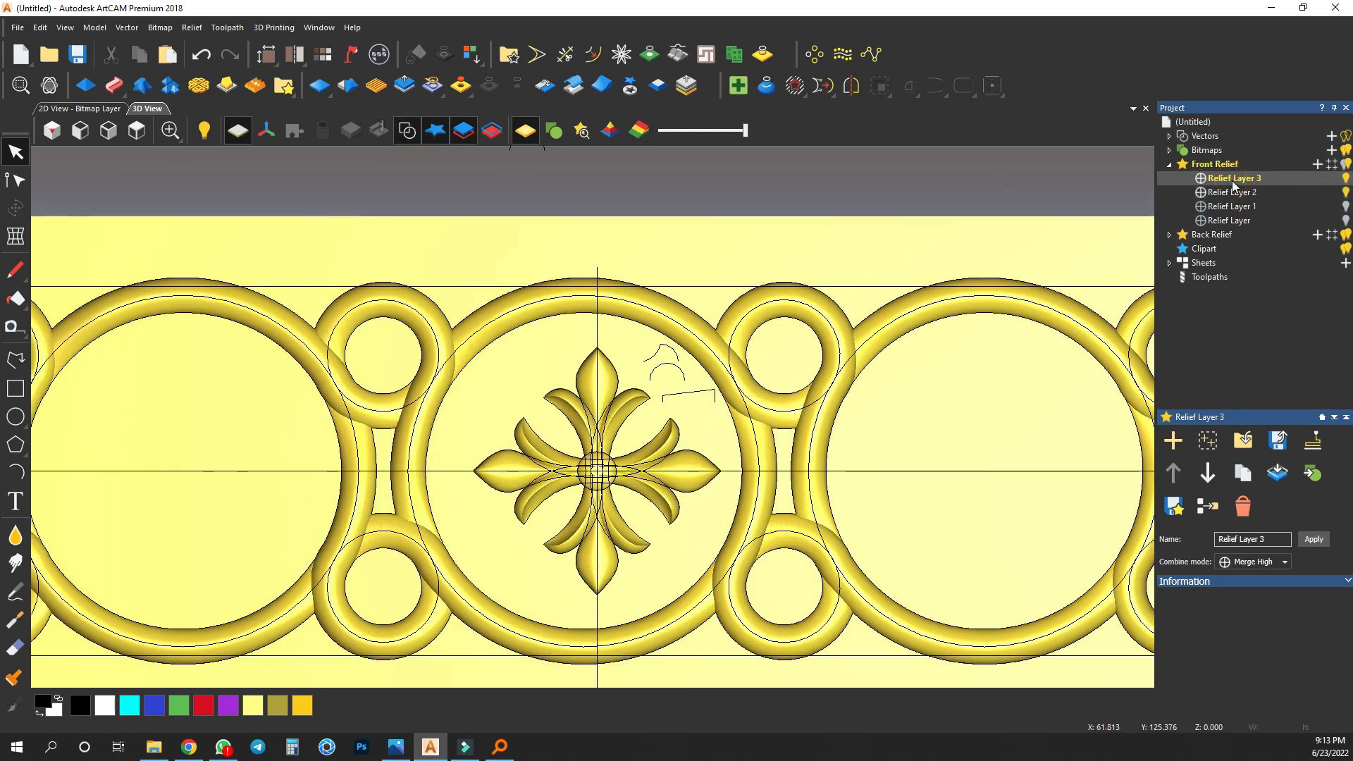
pyautogui.click(627, 424)
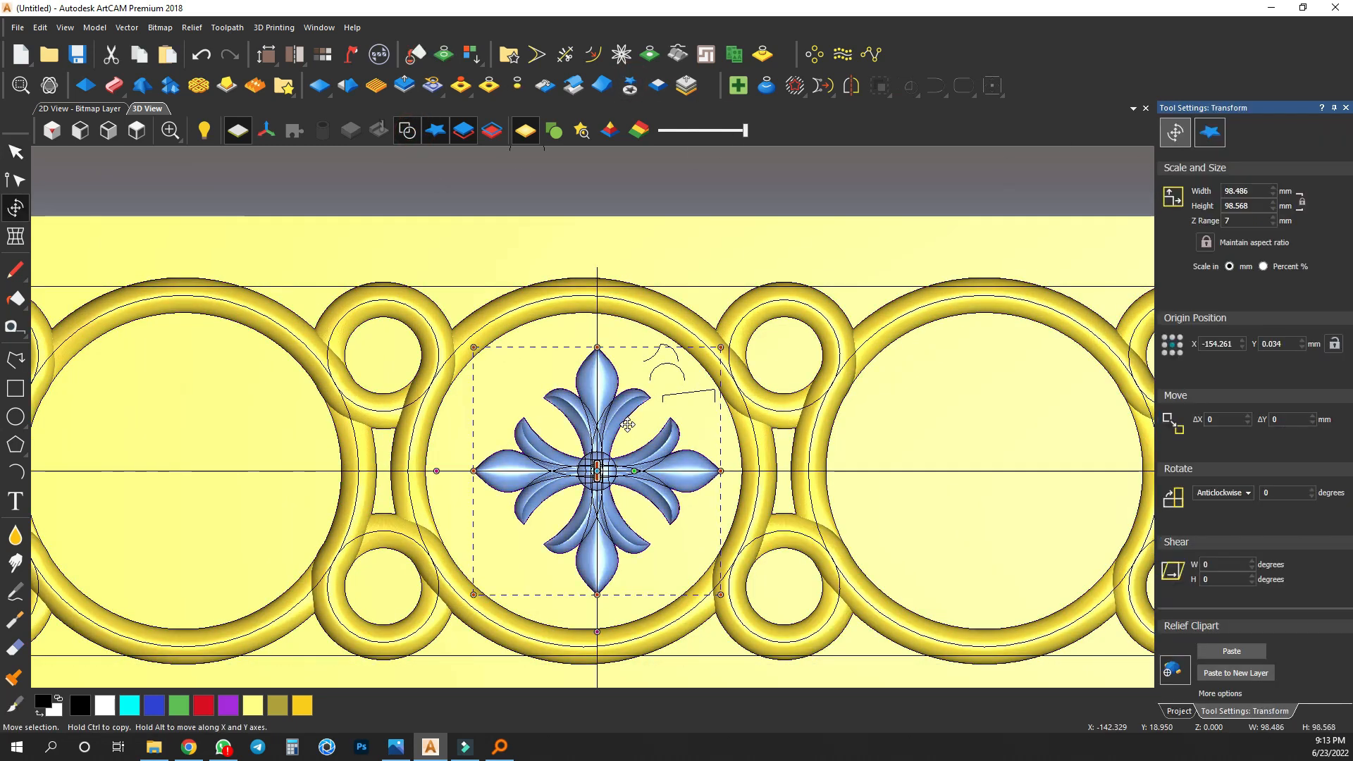
pyautogui.click(491, 365)
pyautogui.click(592, 386)
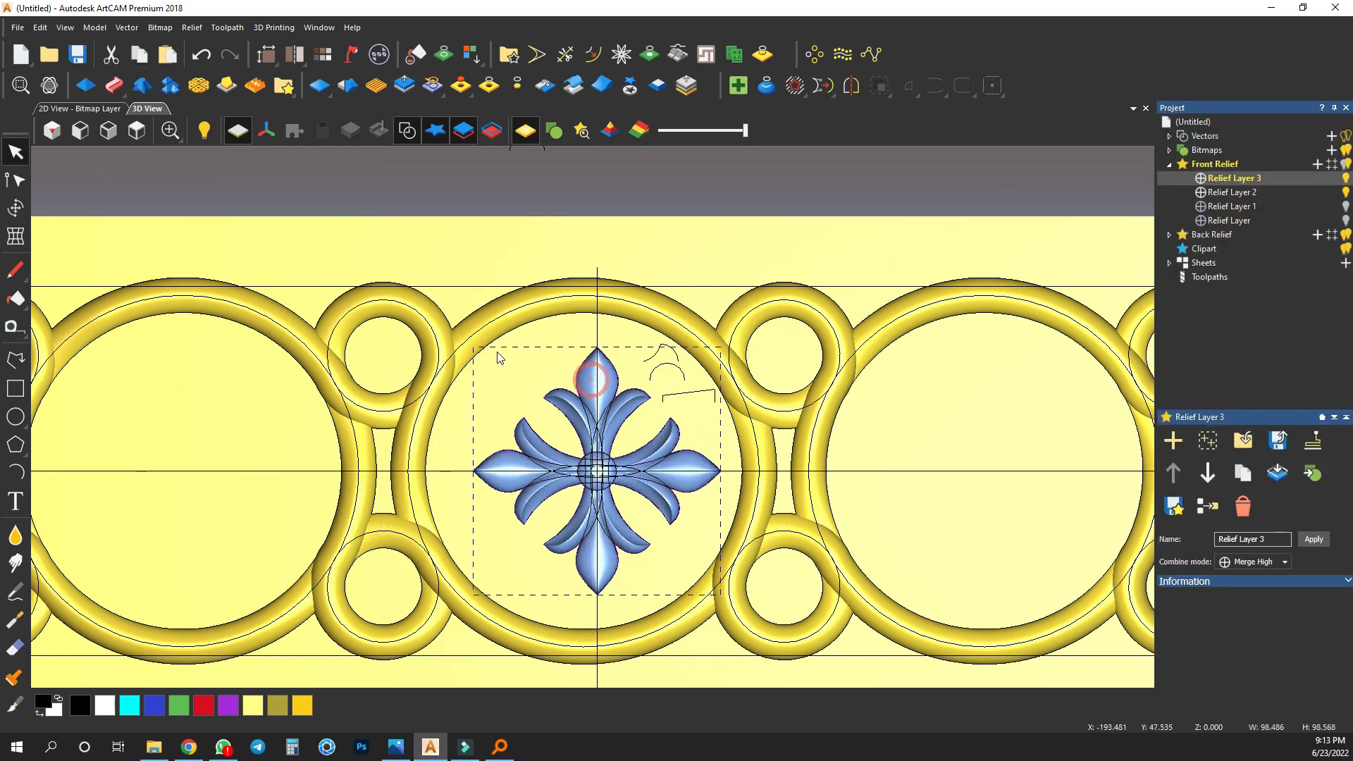
pyautogui.click(492, 341)
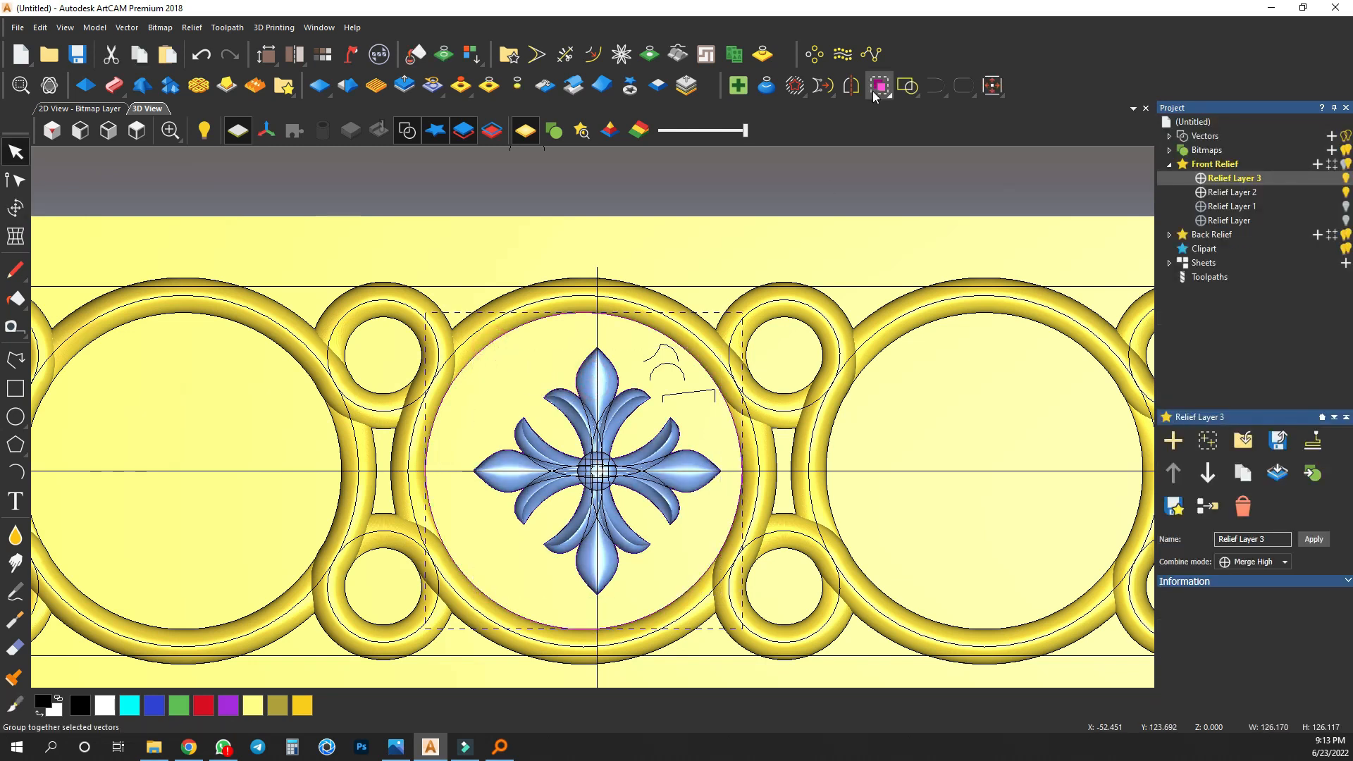
pyautogui.click(965, 86)
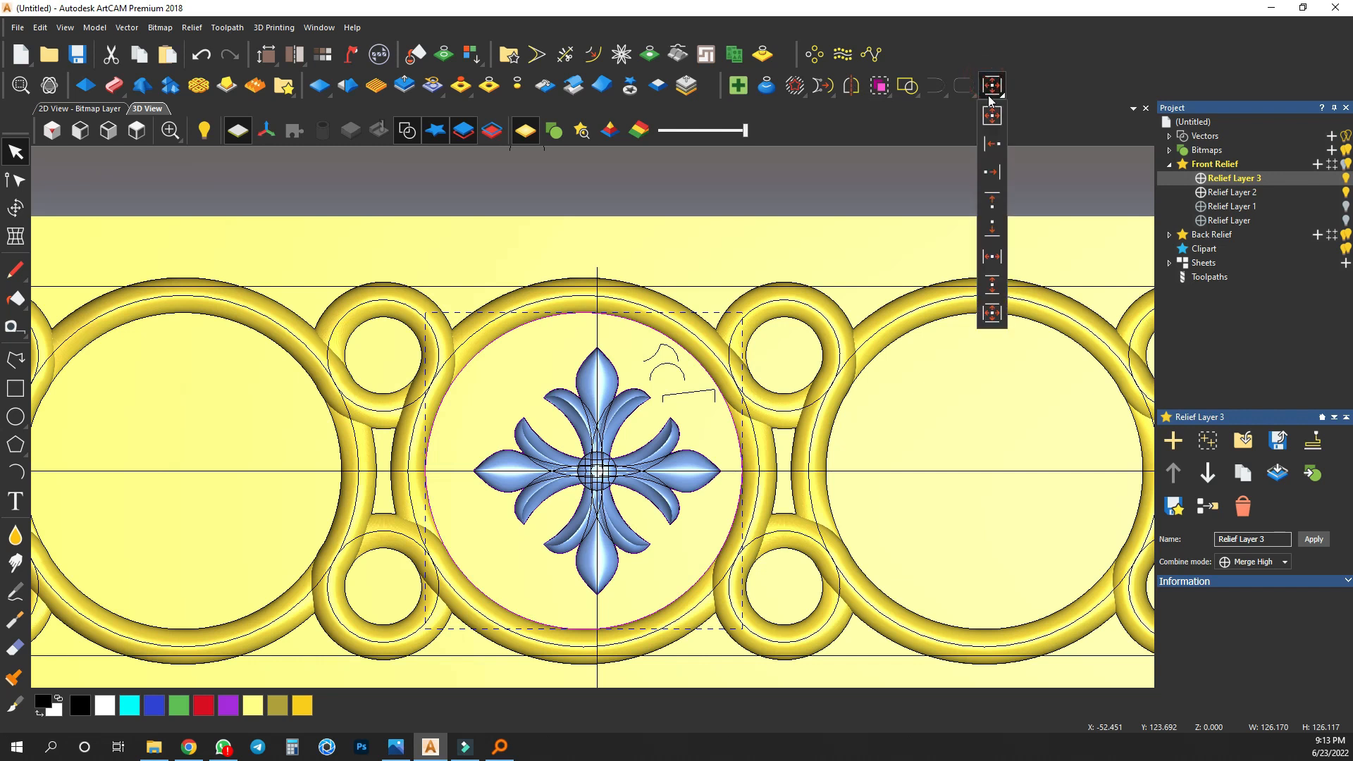
pyautogui.click(998, 321)
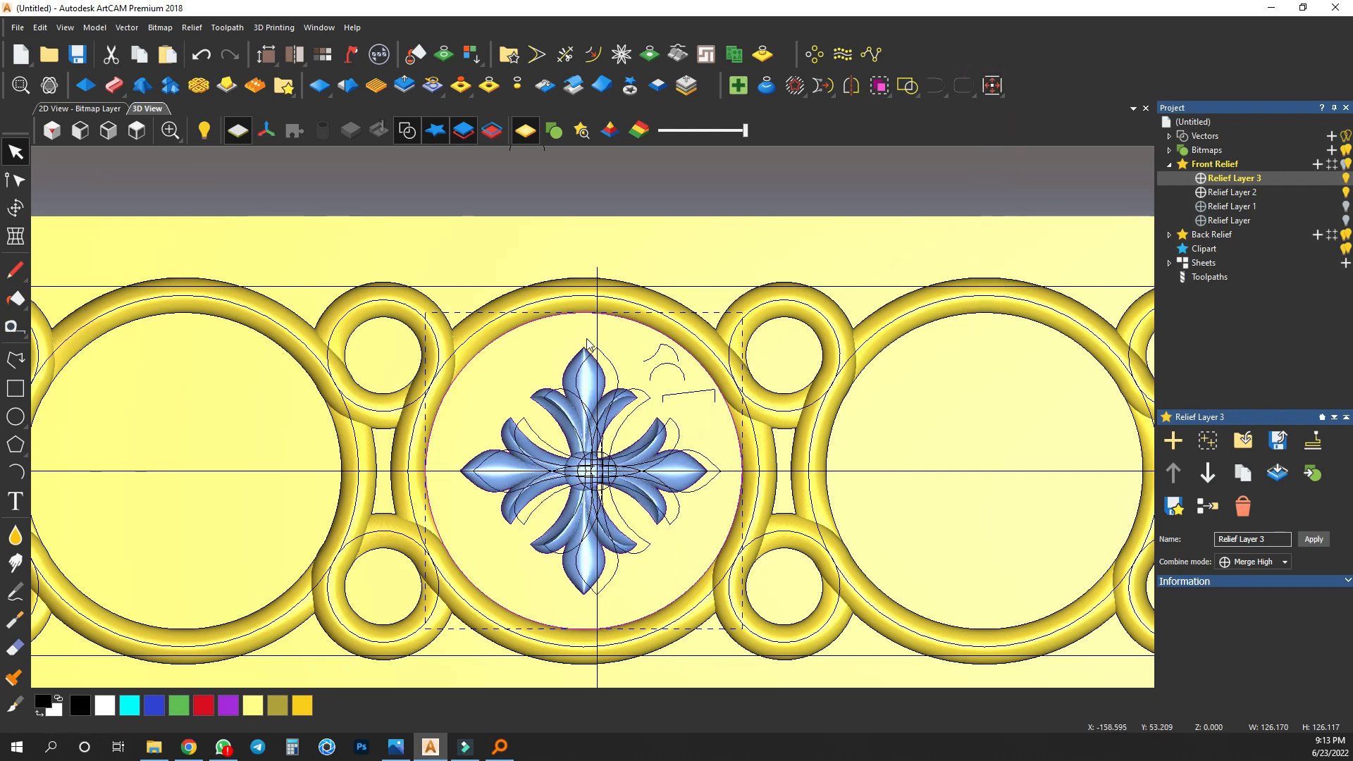
# Copy the floral relief into the third large ring and centre it on that ring's inner circle.
pyautogui.click(667, 257)
pyautogui.click(581, 388)
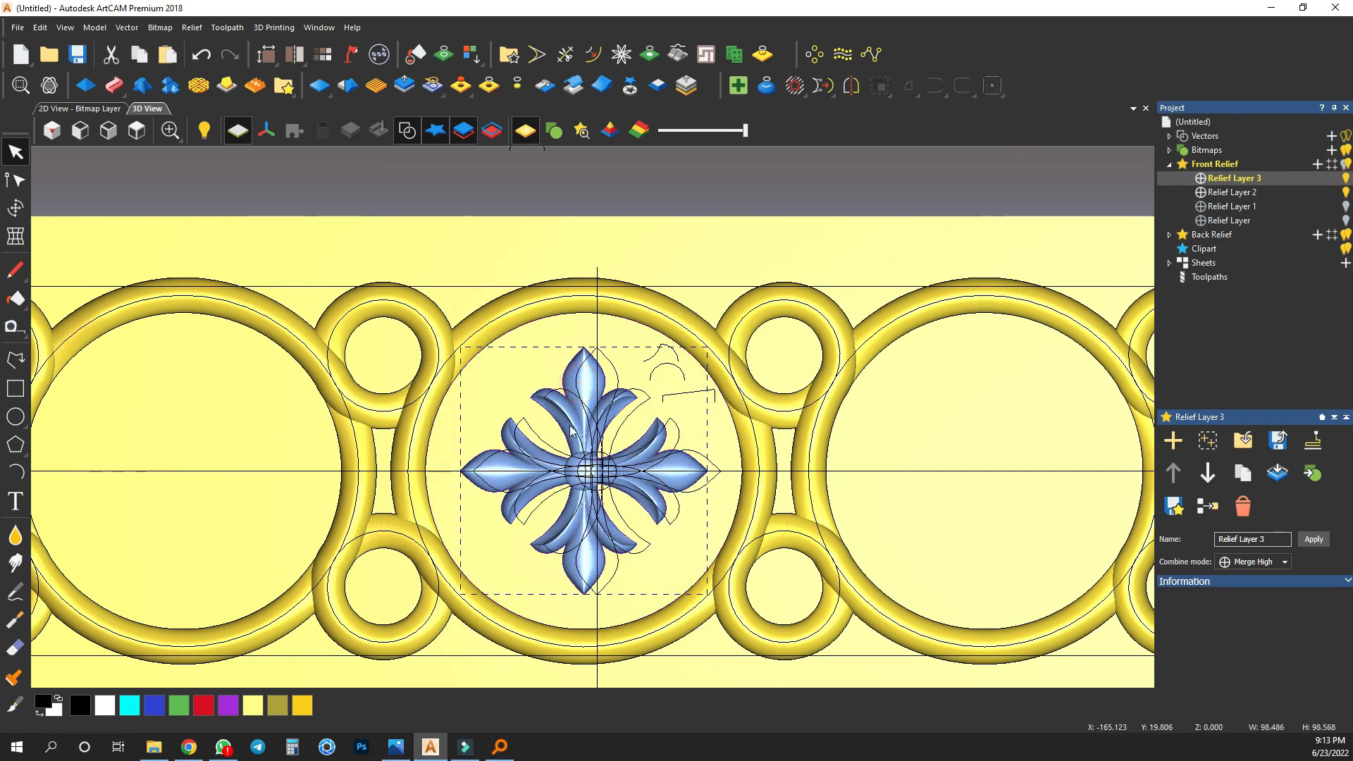
pyautogui.moveTo(585, 471); pyautogui.dragTo(984, 467)
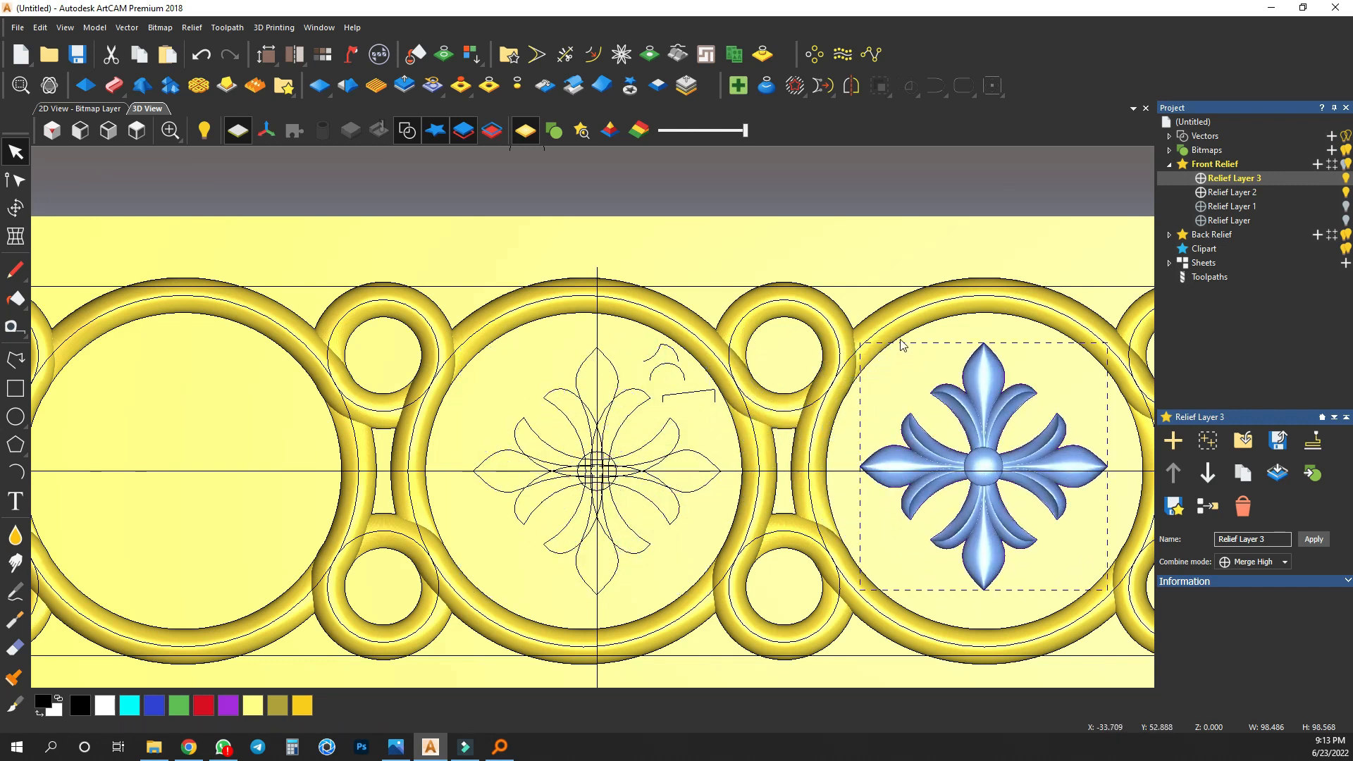
pyautogui.hotkey('ctrl', 'z')
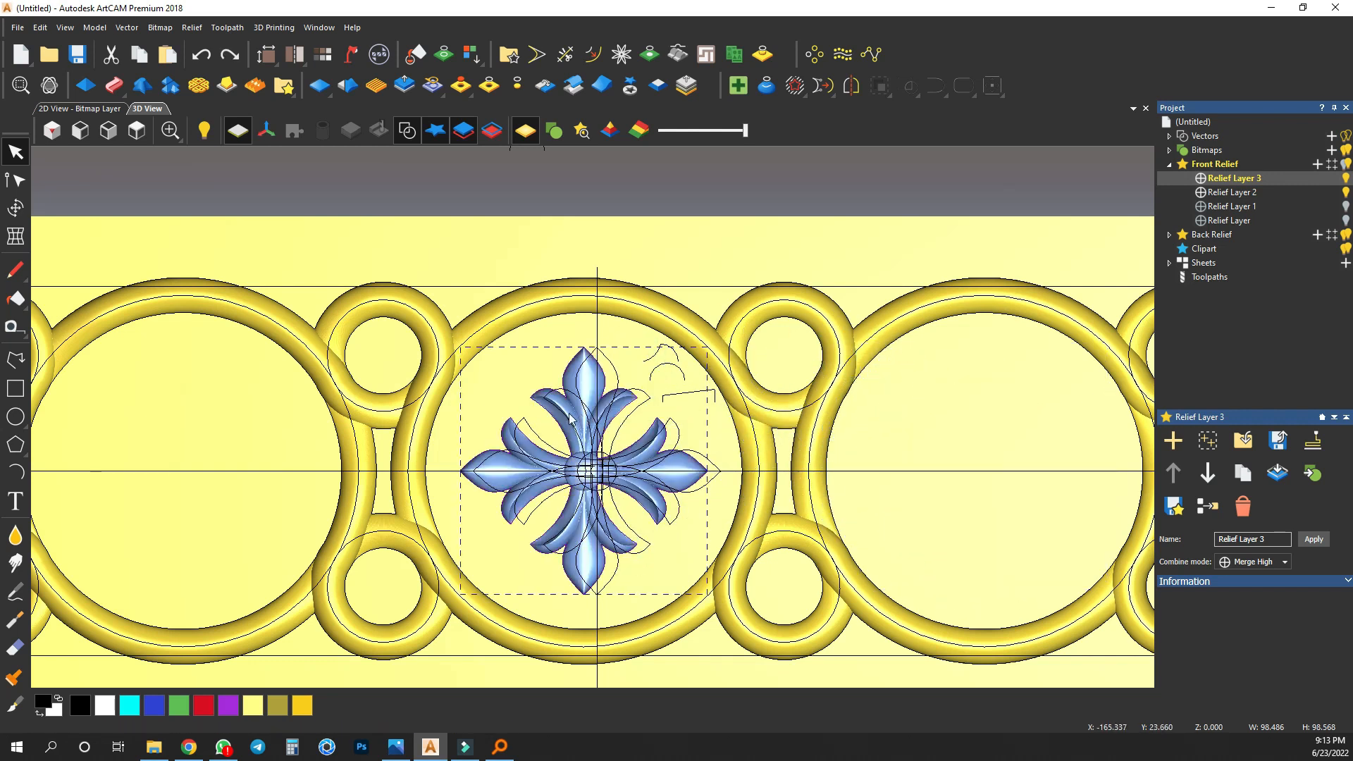
pyautogui.moveTo(568, 419); pyautogui.dragTo(973, 408)
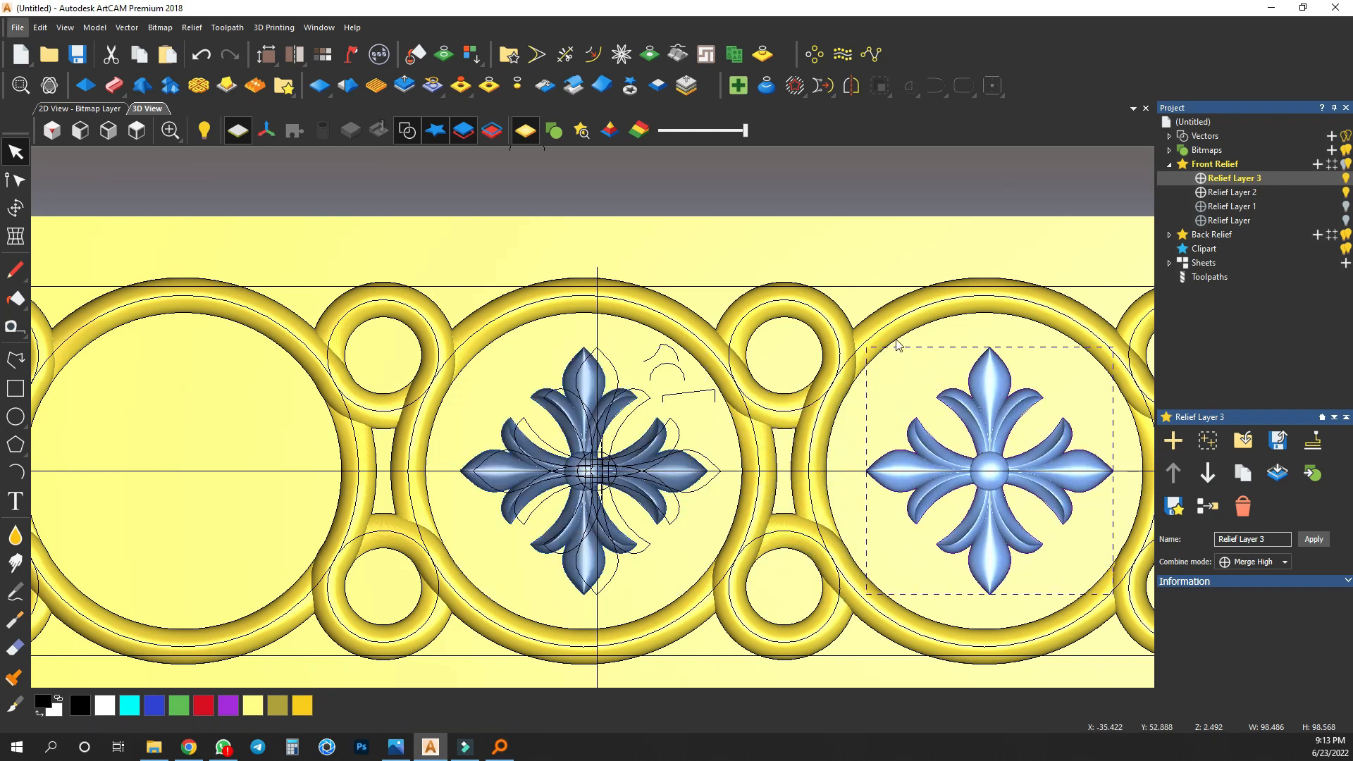
pyautogui.keyDown('shift'); pyautogui.click(895, 341); pyautogui.keyUp('shift')
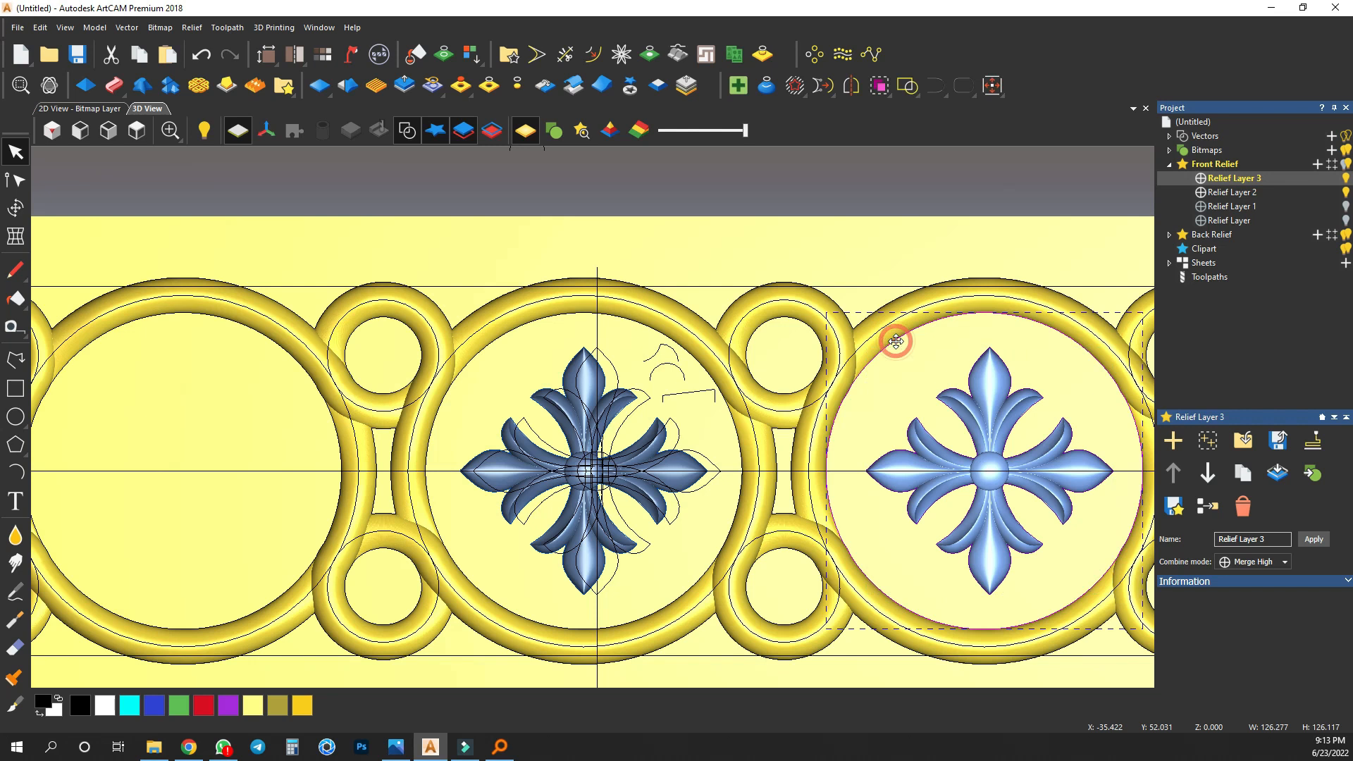
pyautogui.click(993, 85)
pyautogui.click(992, 313)
pyautogui.scroll(-3, 885, 393)
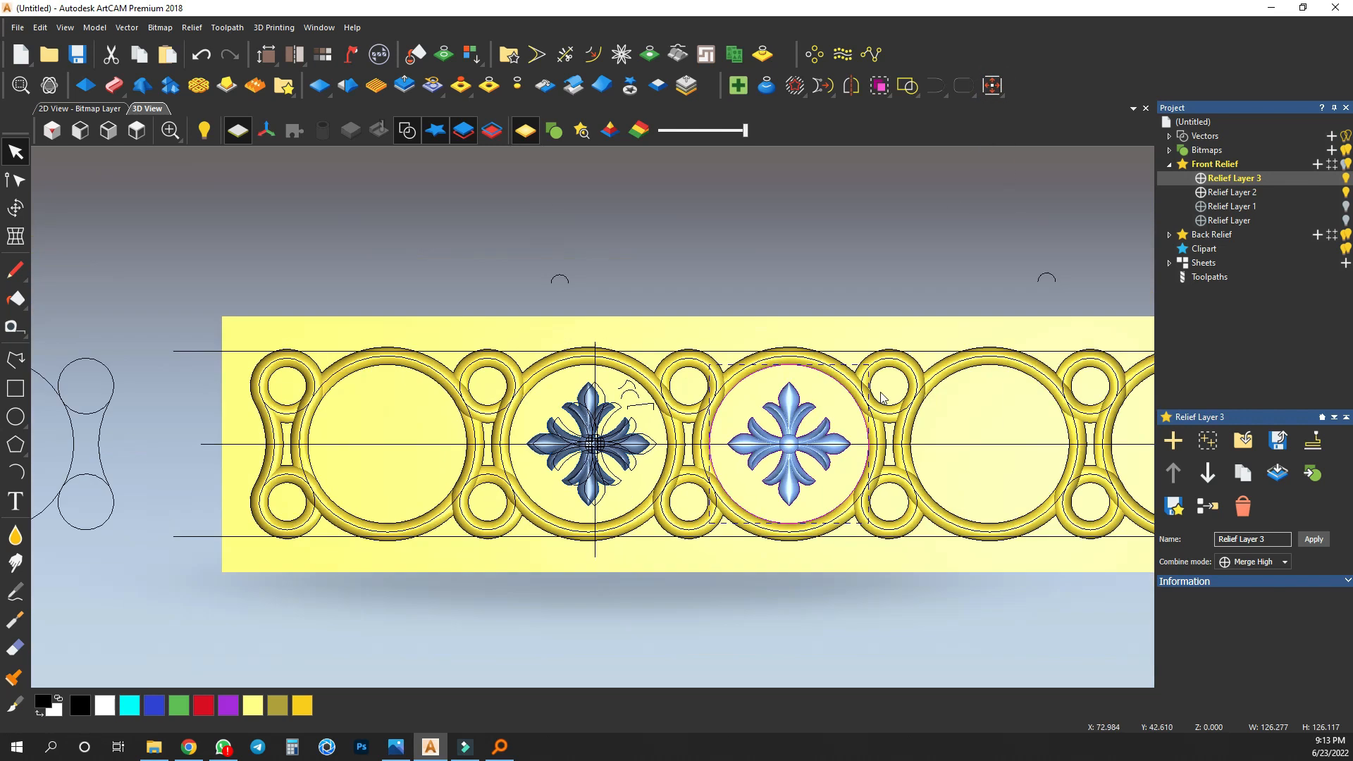
# Copy the two floral reliefs together with their inner circles into the fourth and fifth large rings.
pyautogui.scroll(2, 738, 446)
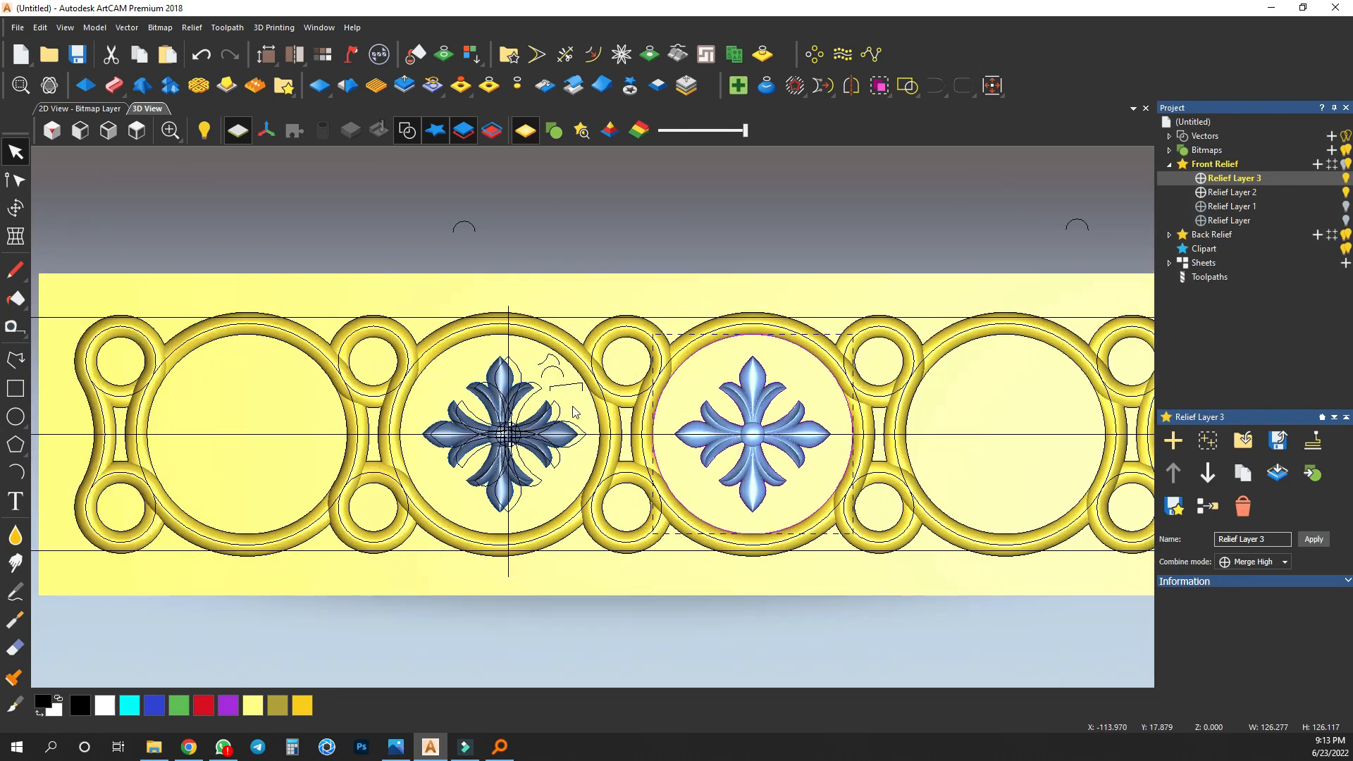
pyautogui.keyDown('shift'); pyautogui.click(501, 381); pyautogui.keyUp('shift')
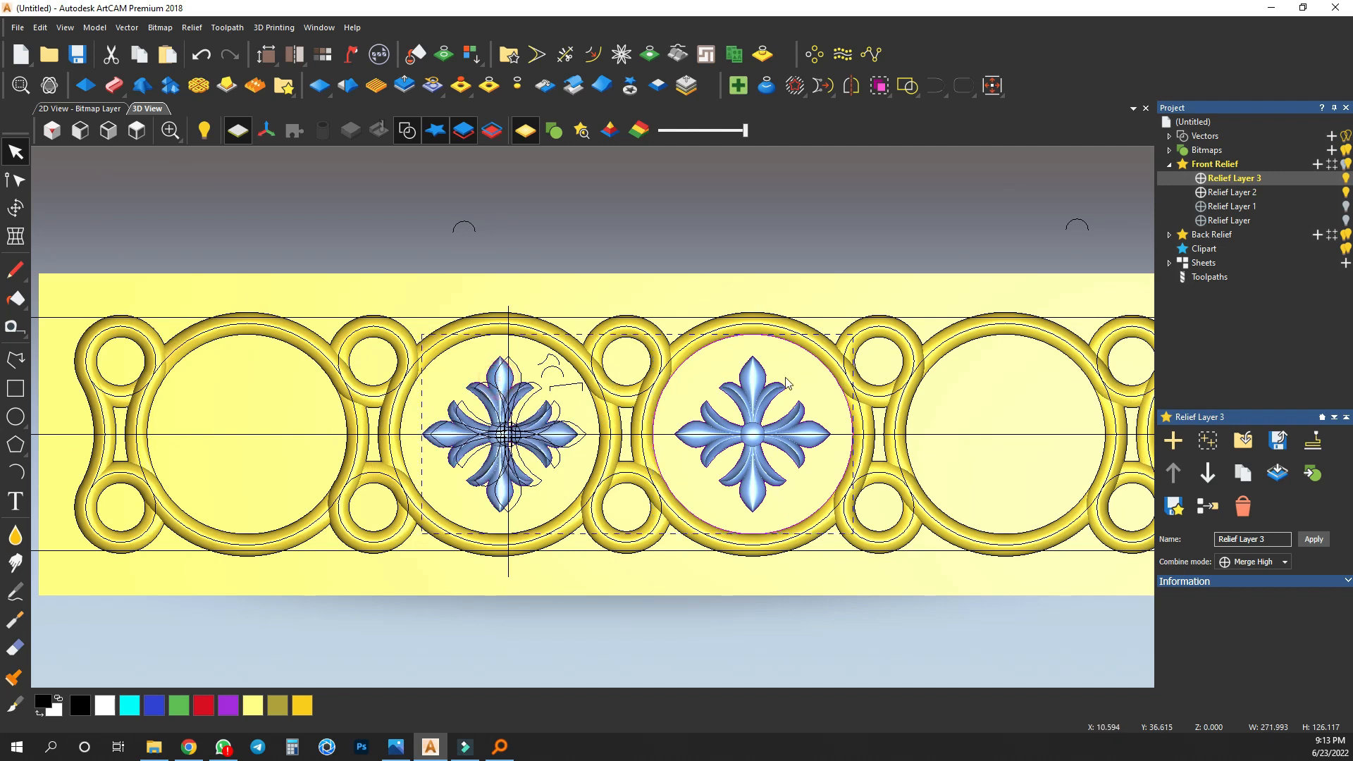
pyautogui.keyDown('shift'); pyautogui.click(400, 427); pyautogui.keyUp('shift')
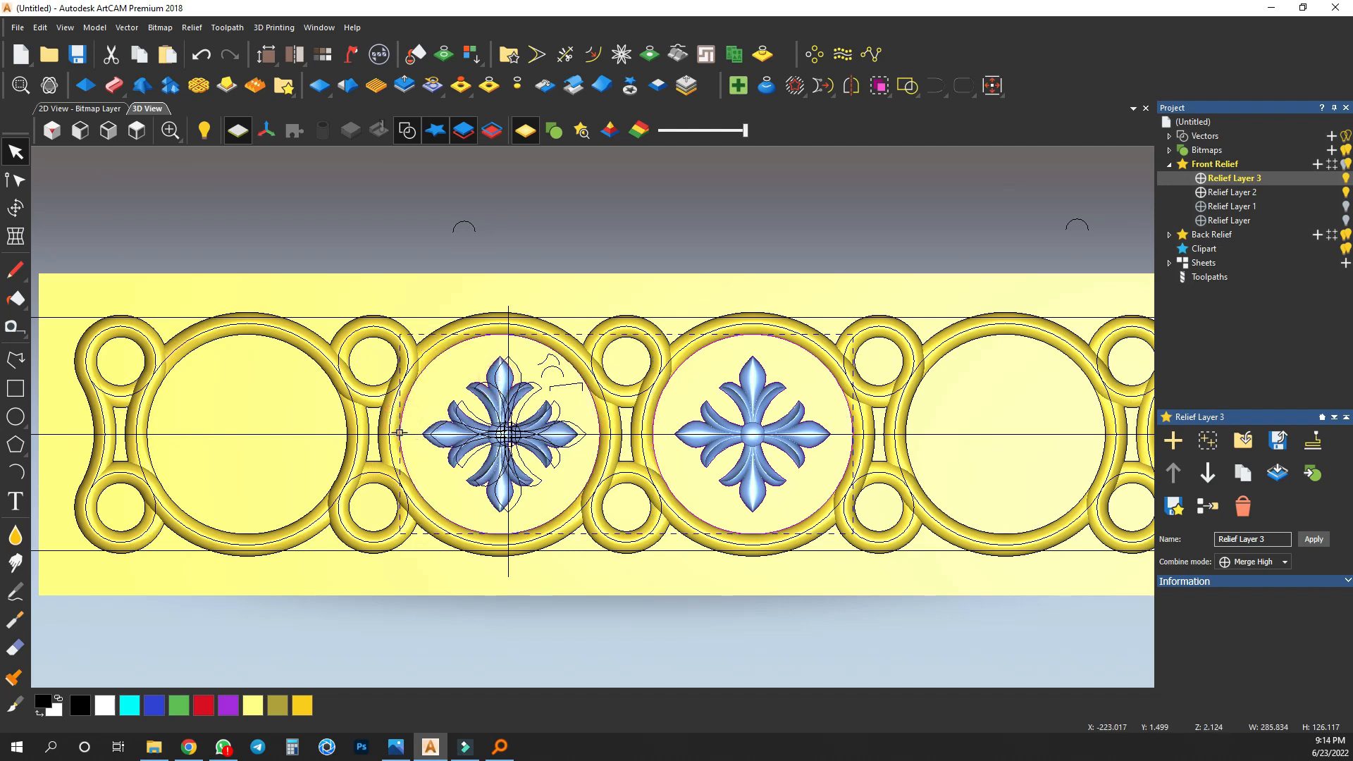
pyautogui.moveTo(399, 433); pyautogui.dragTo(907, 435)
pyautogui.press('alt')
pyautogui.scroll(-4, 907, 436)
pyautogui.scroll(2, 812, 427)
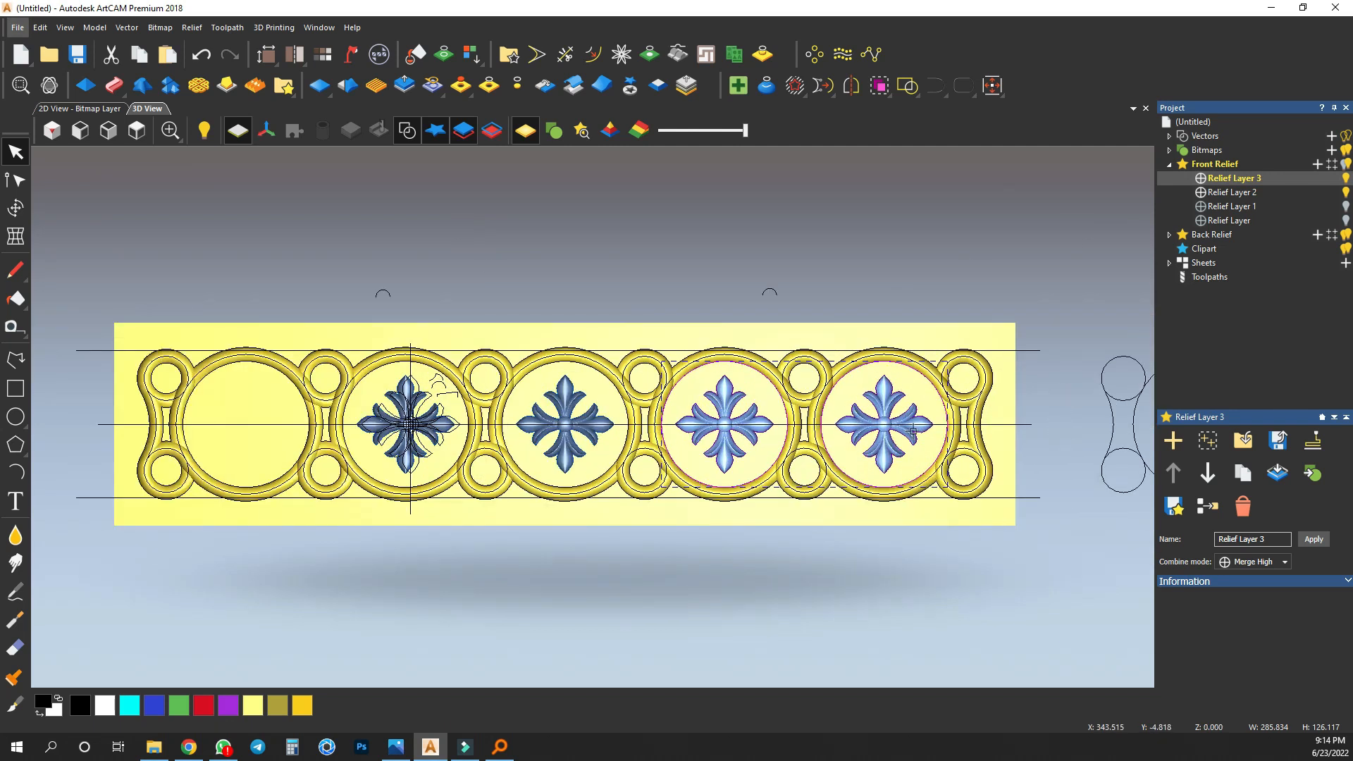
# Copy the floral pair back into the empty first ring and delete the surplus floral relief outside the panel.
pyautogui.moveTo(949, 425); pyautogui.dragTo(311, 427)
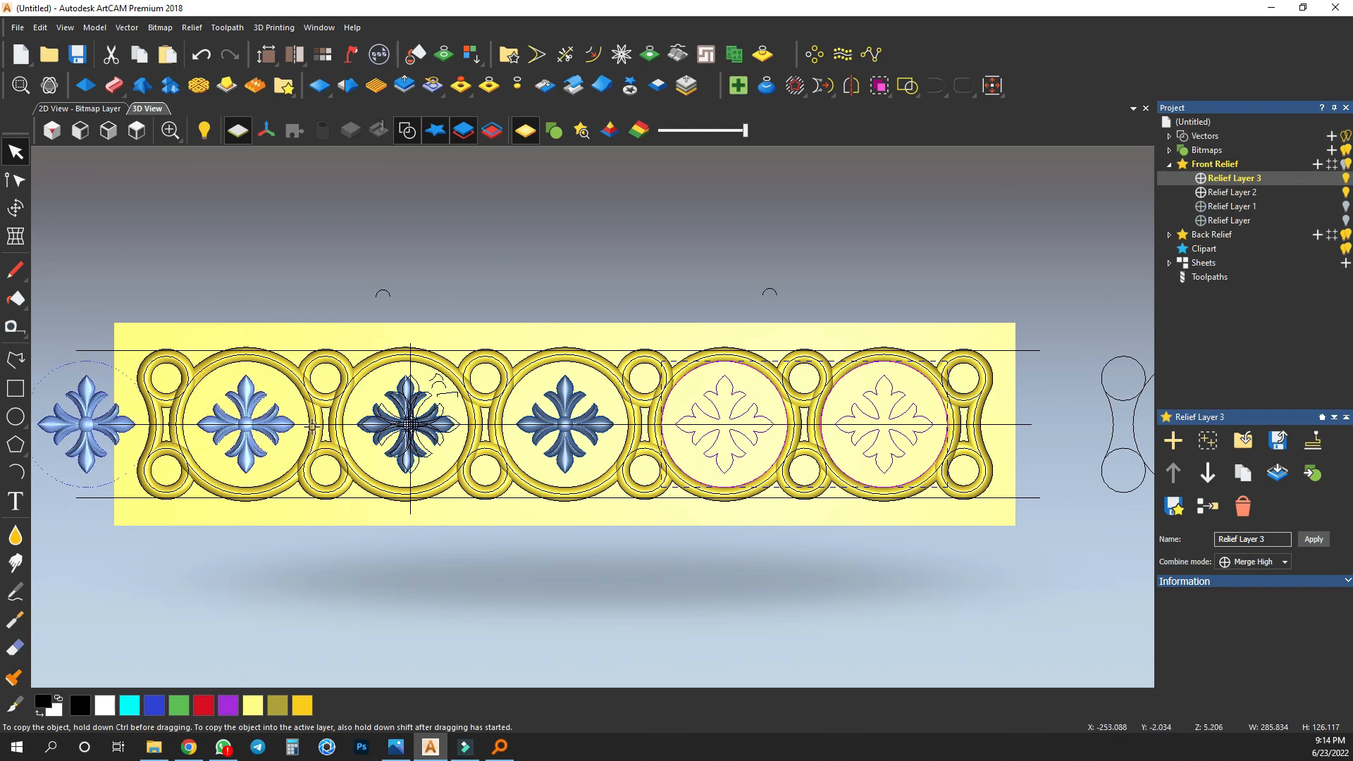
pyautogui.keyDown('ctrl'); pyautogui.moveTo(307, 425); pyautogui.dragTo(308, 425); pyautogui.keyUp('ctrl')
pyautogui.press('alt')
pyautogui.scroll(-2, 307, 416)
pyautogui.click(254, 408)
pyautogui.click(265, 410)
pyautogui.press('Delete')
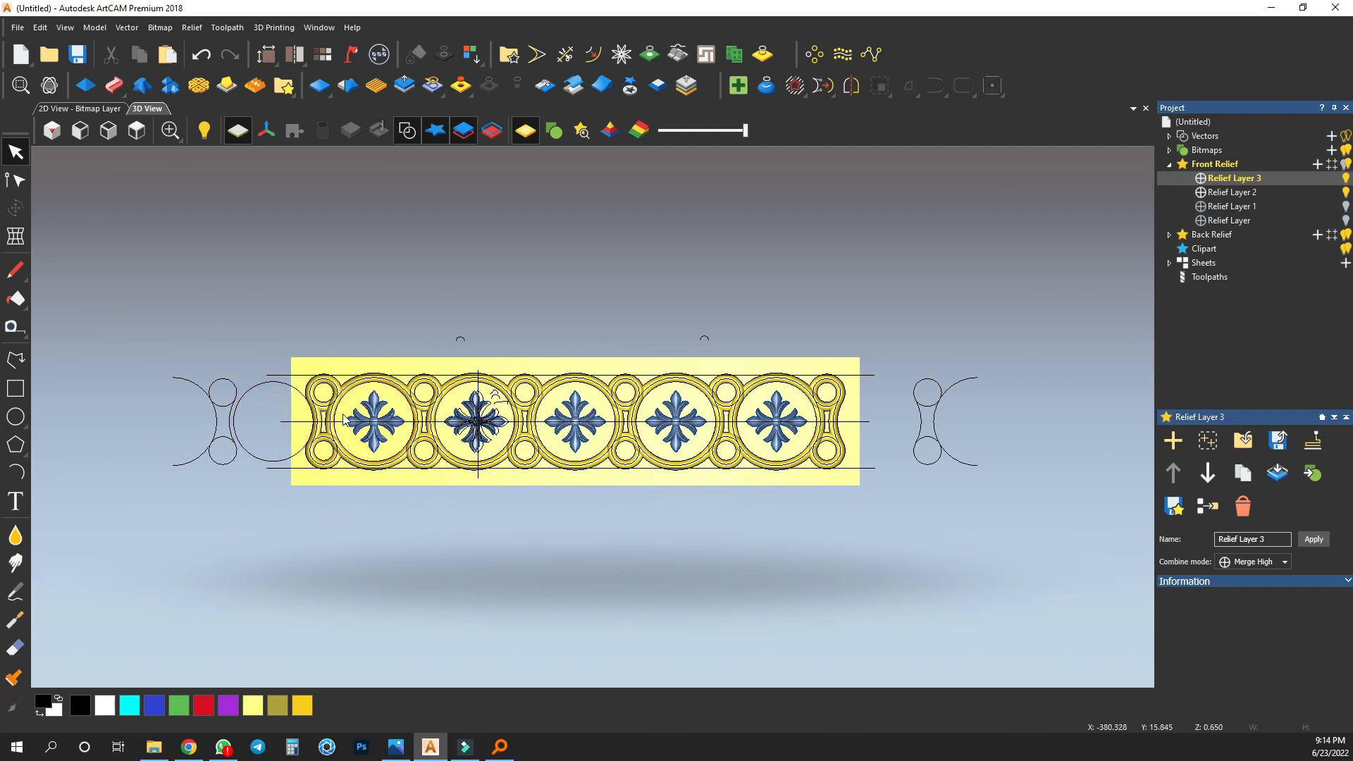
# Select all five floral reliefs, bake them into Relief Layer 3, and hide the vectors.
pyautogui.moveTo(332, 318); pyautogui.dragTo(815, 490)
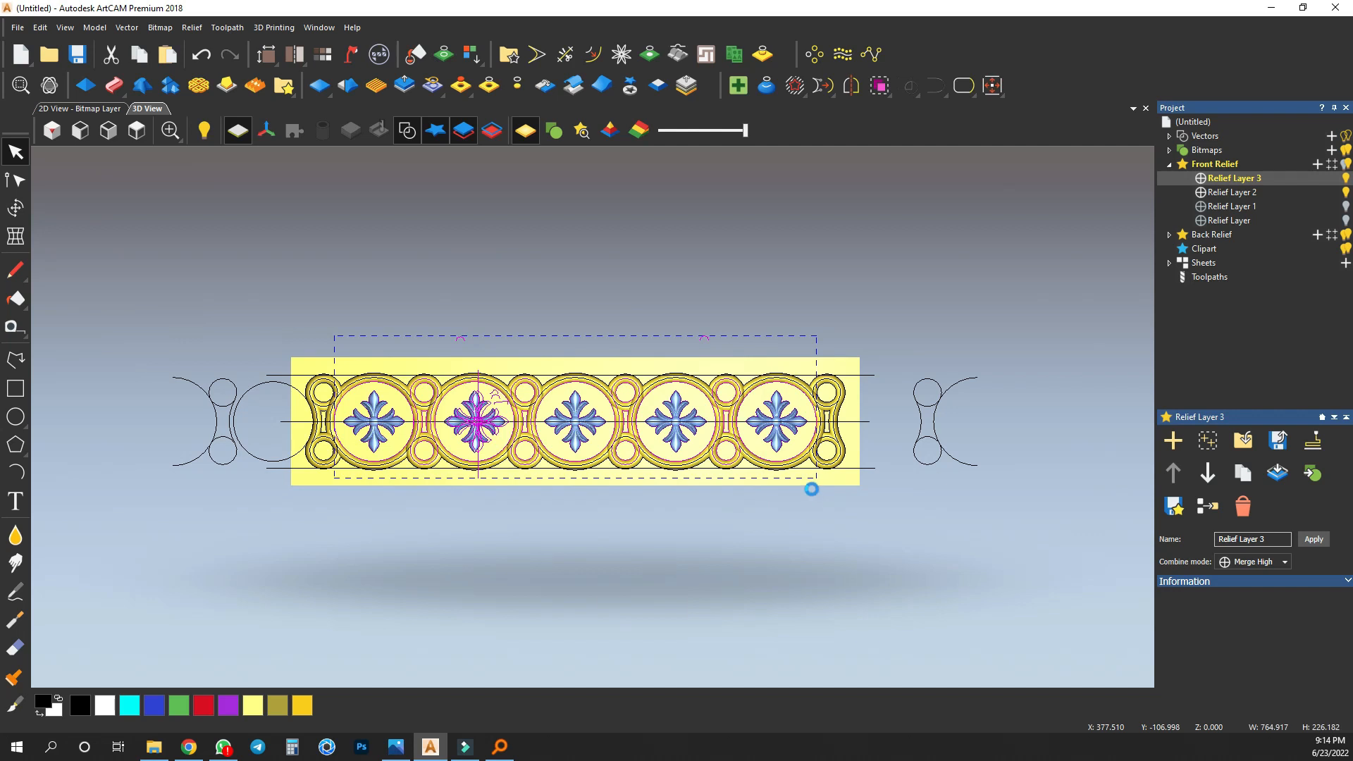
pyautogui.click(409, 131)
pyautogui.scroll(-1, 493, 398)
pyautogui.scroll(4, 494, 397)
pyautogui.moveTo(697, 473); pyautogui.dragTo(730, 443)
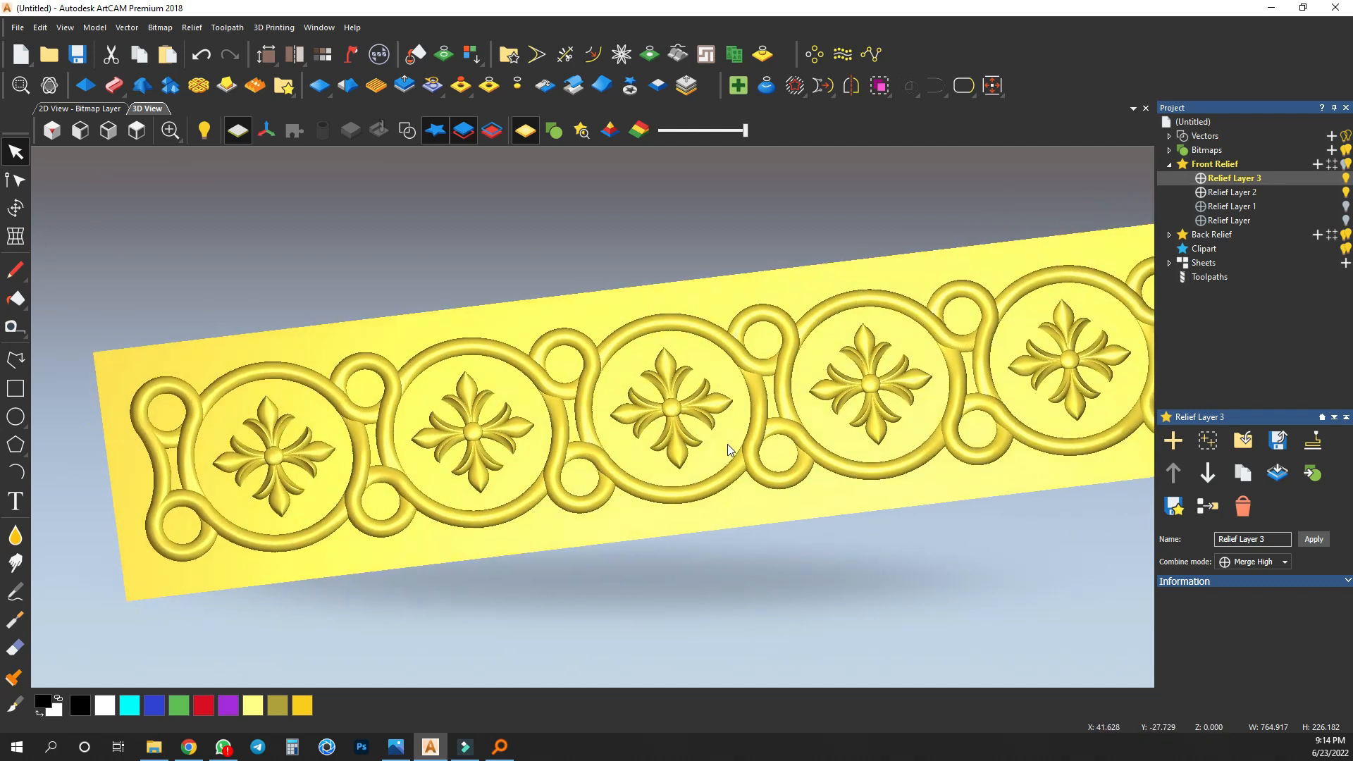
# Examine the whole border relief with the zero plane hidden, and return to the top view with the plane shown.
pyautogui.click(237, 130)
pyautogui.scroll(-2, 671, 402)
pyautogui.scroll(2, 671, 402)
pyautogui.moveTo(763, 379); pyautogui.dragTo(654, 446)
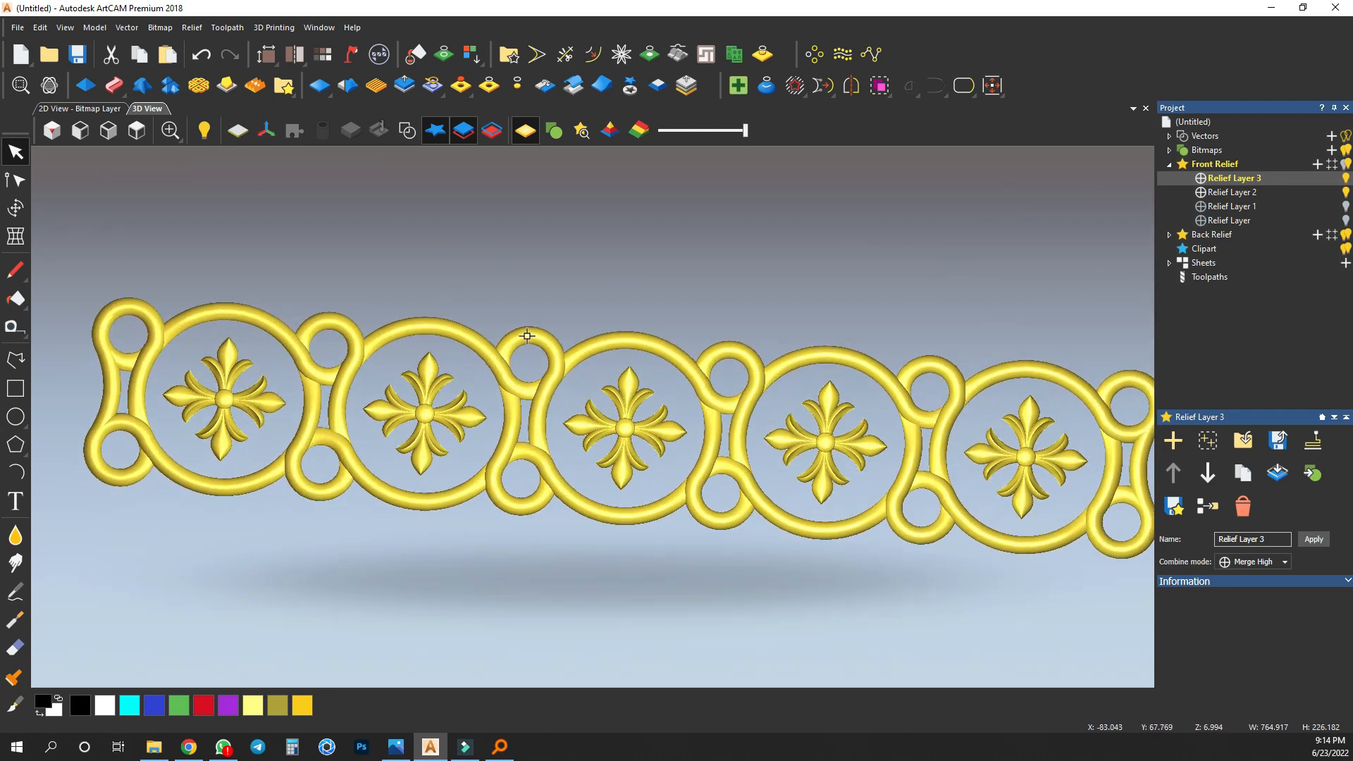
pyautogui.click(136, 130)
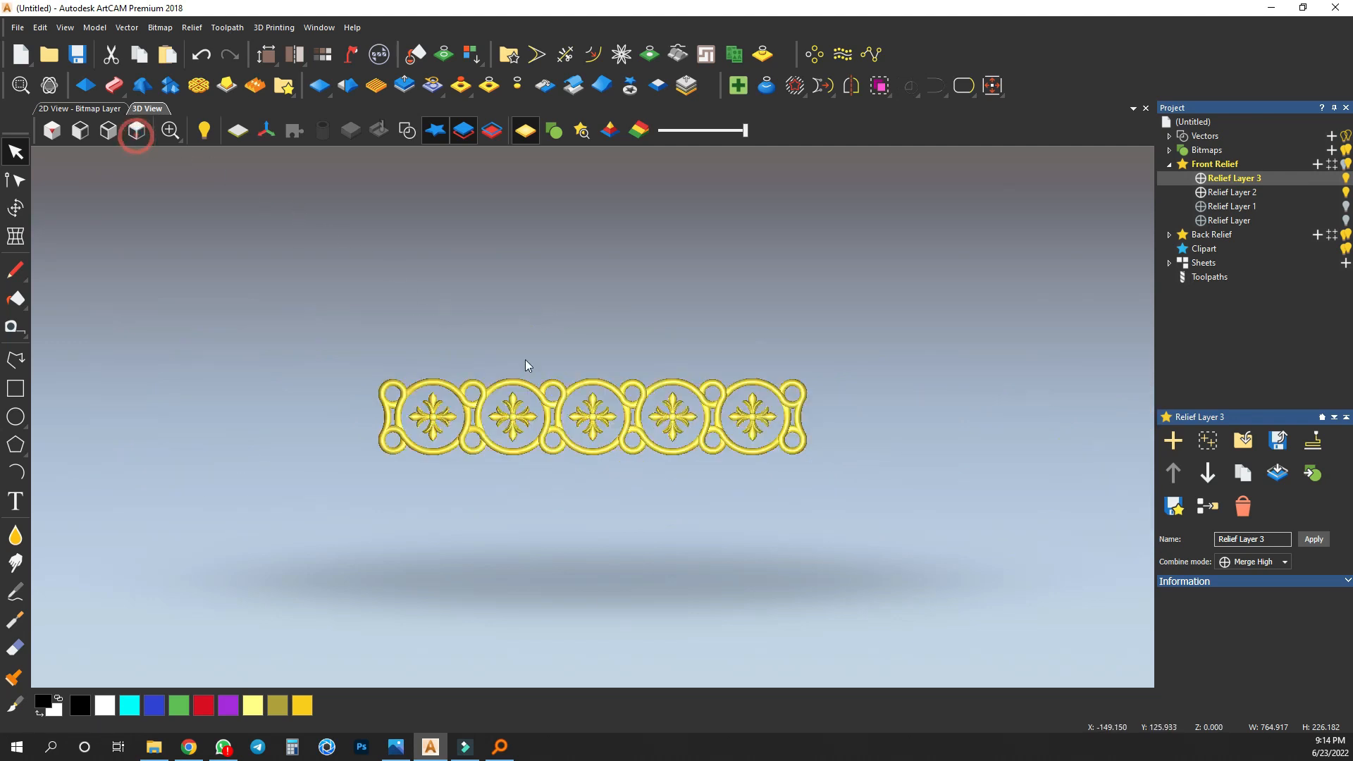
pyautogui.scroll(2, 672, 424)
pyautogui.click(237, 131)
pyautogui.scroll(-1, 599, 402)
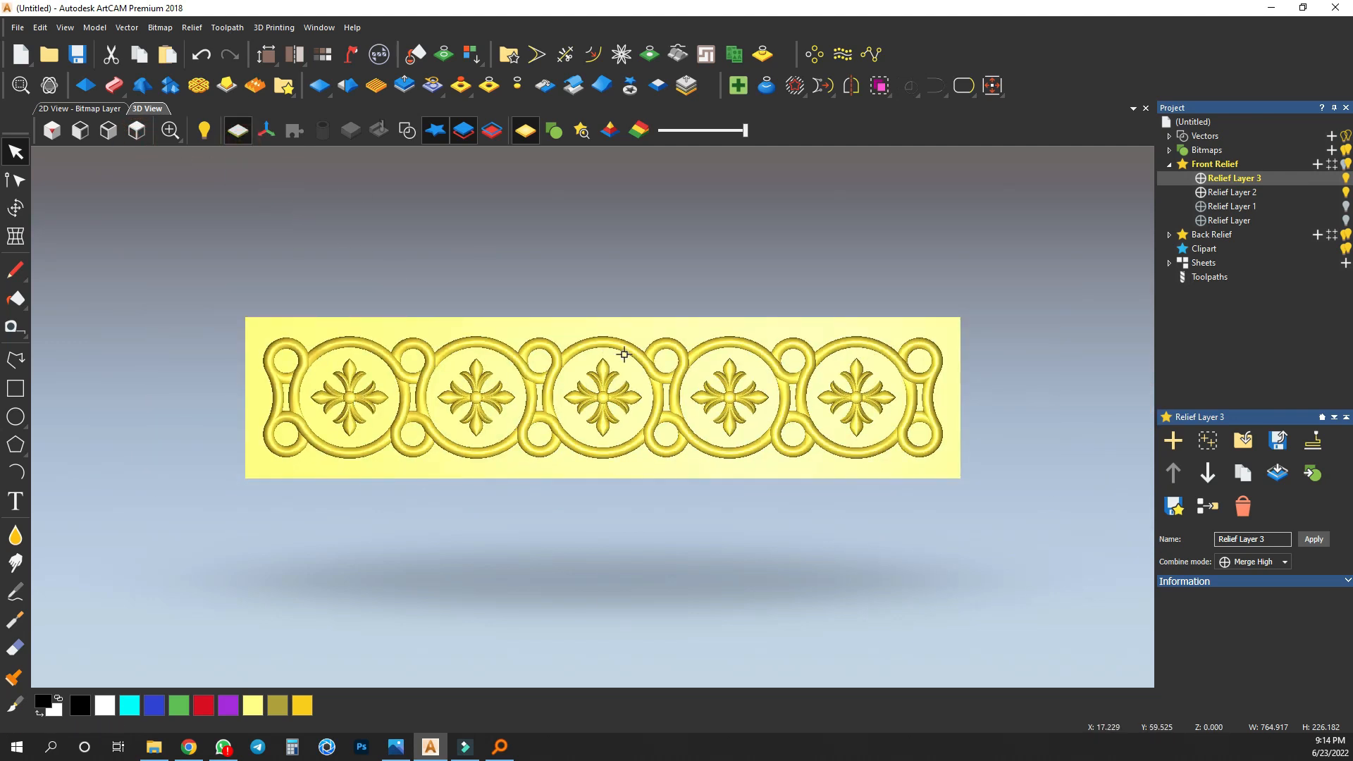
pyautogui.scroll(1, 683, 380)
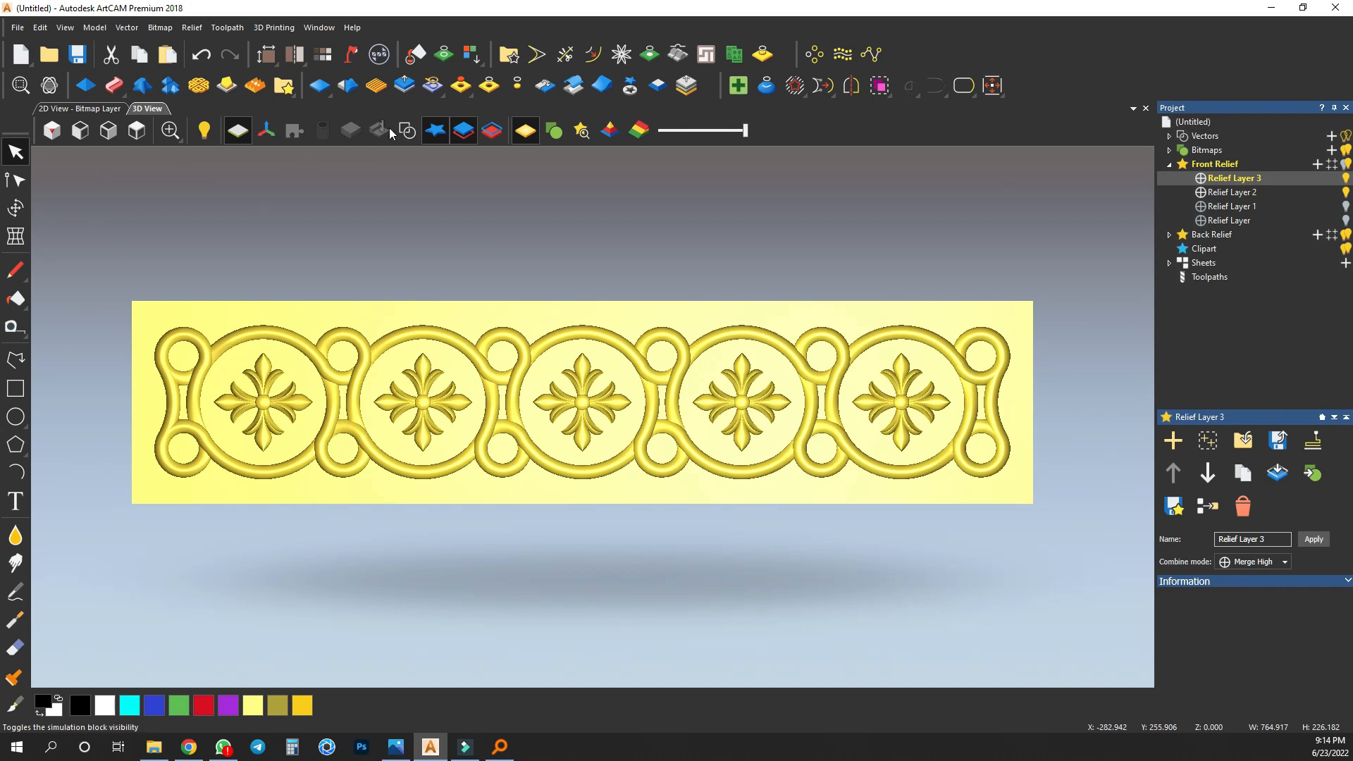
# Shape the border's outer outline as a plane with a start height of 0.1 mm and hide the zero plane.
pyautogui.click(406, 130)
pyautogui.scroll(1, 182, 329)
pyautogui.click(131, 356)
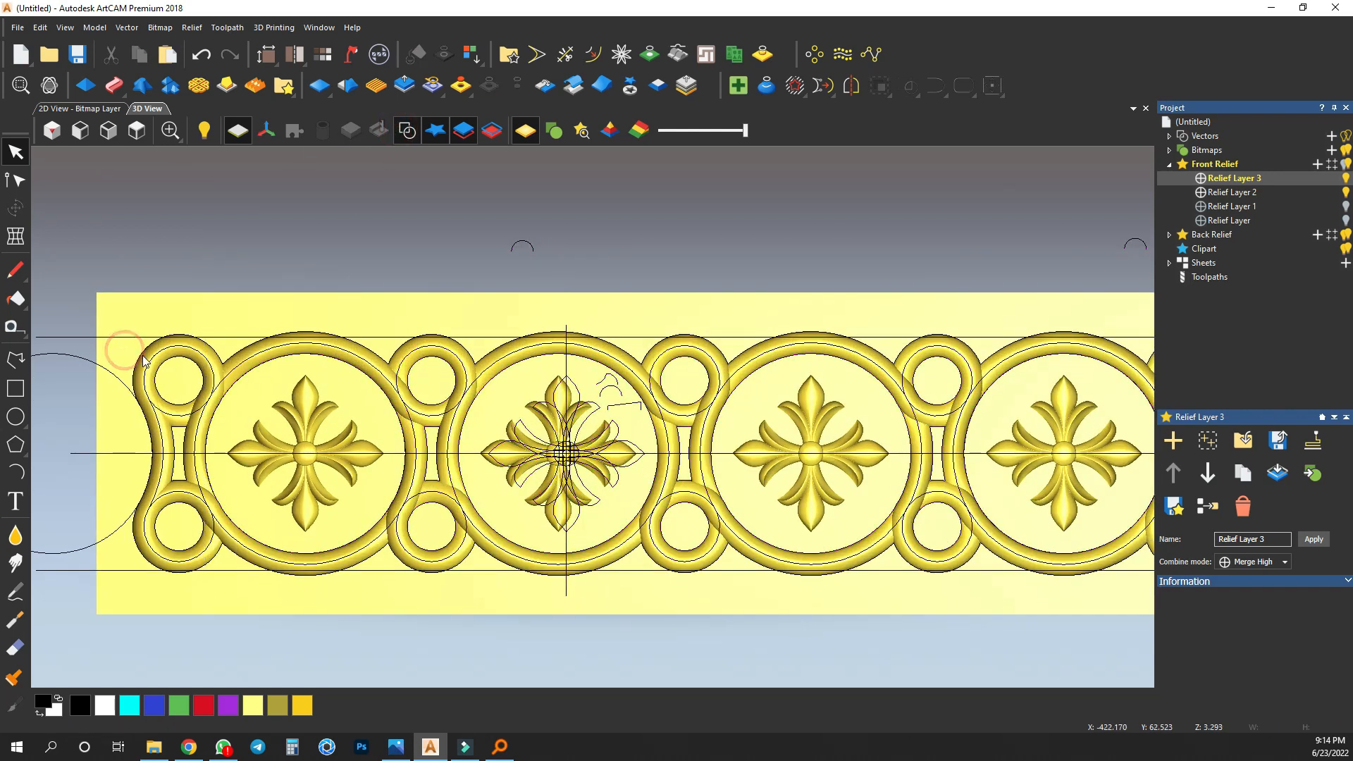
pyautogui.click(85, 85)
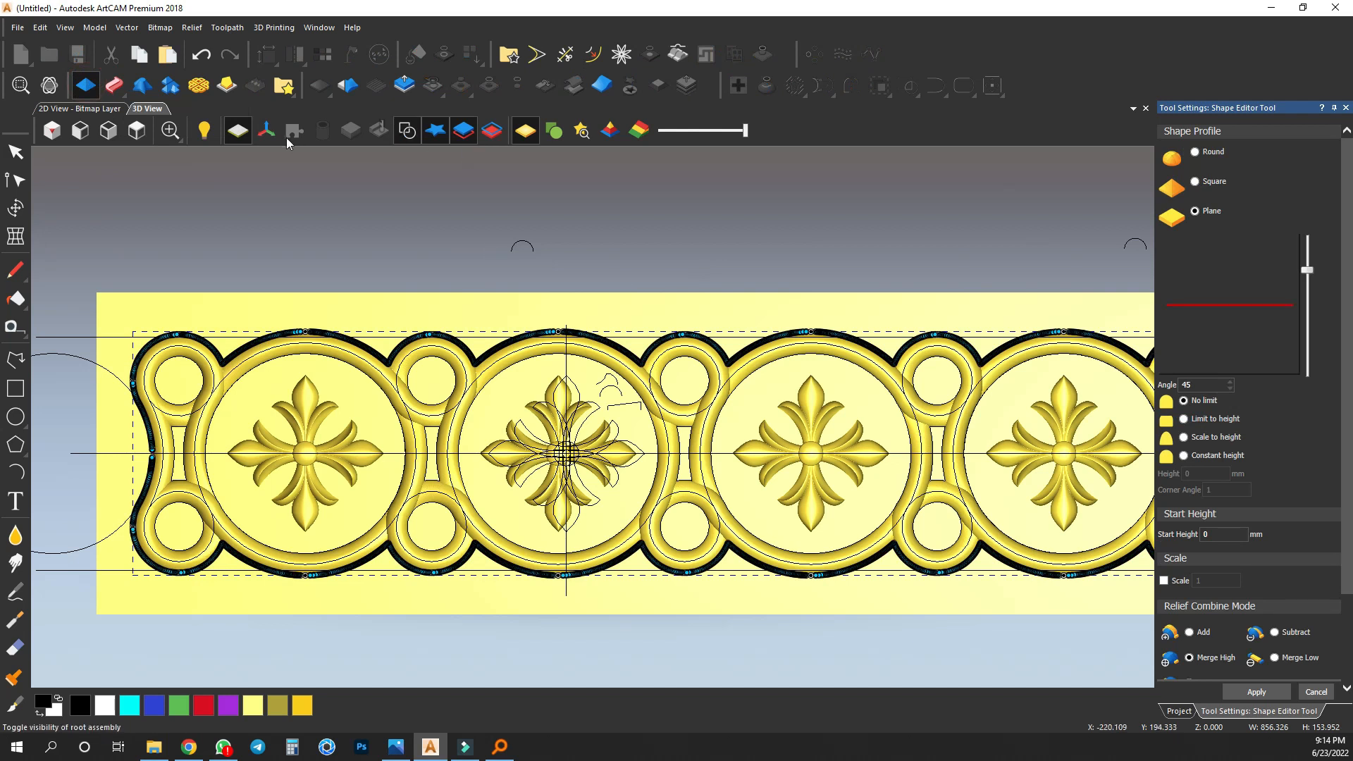
pyautogui.click(238, 130)
pyautogui.click(1244, 536)
pyautogui.write('.')
pyautogui.scroll(-3, 1257, 588)
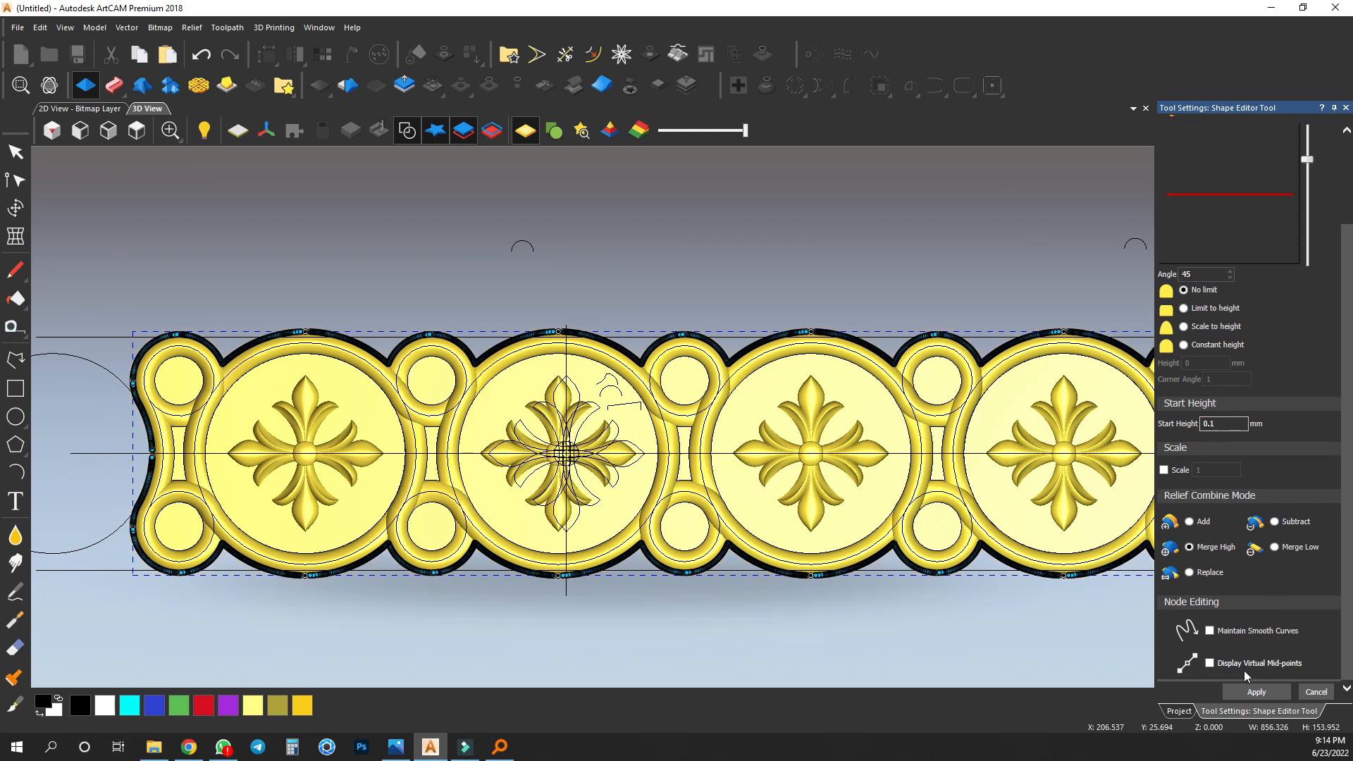
pyautogui.scroll(1, 1116, 486)
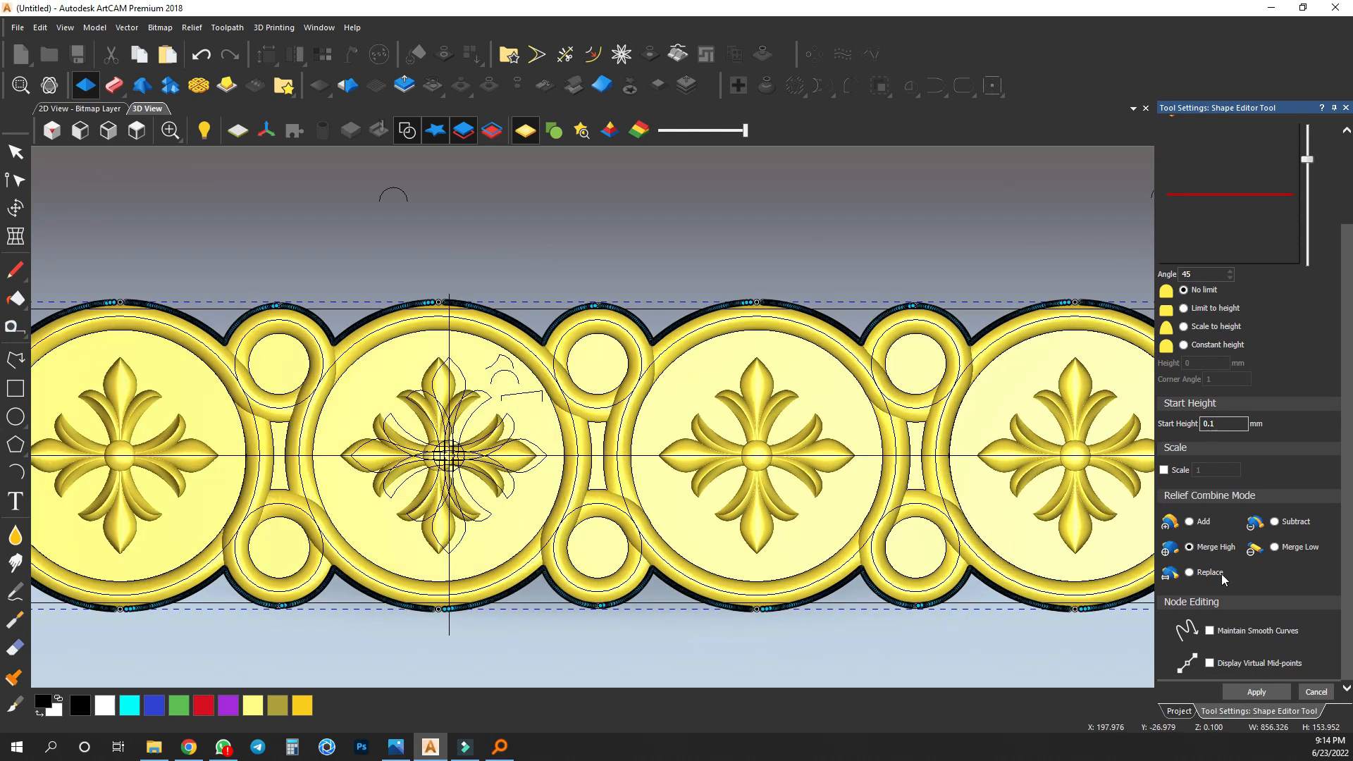
# Apply the flat base with the Add combine mode, check it with the vectors hidden, and finish the shape.
pyautogui.click(1189, 521)
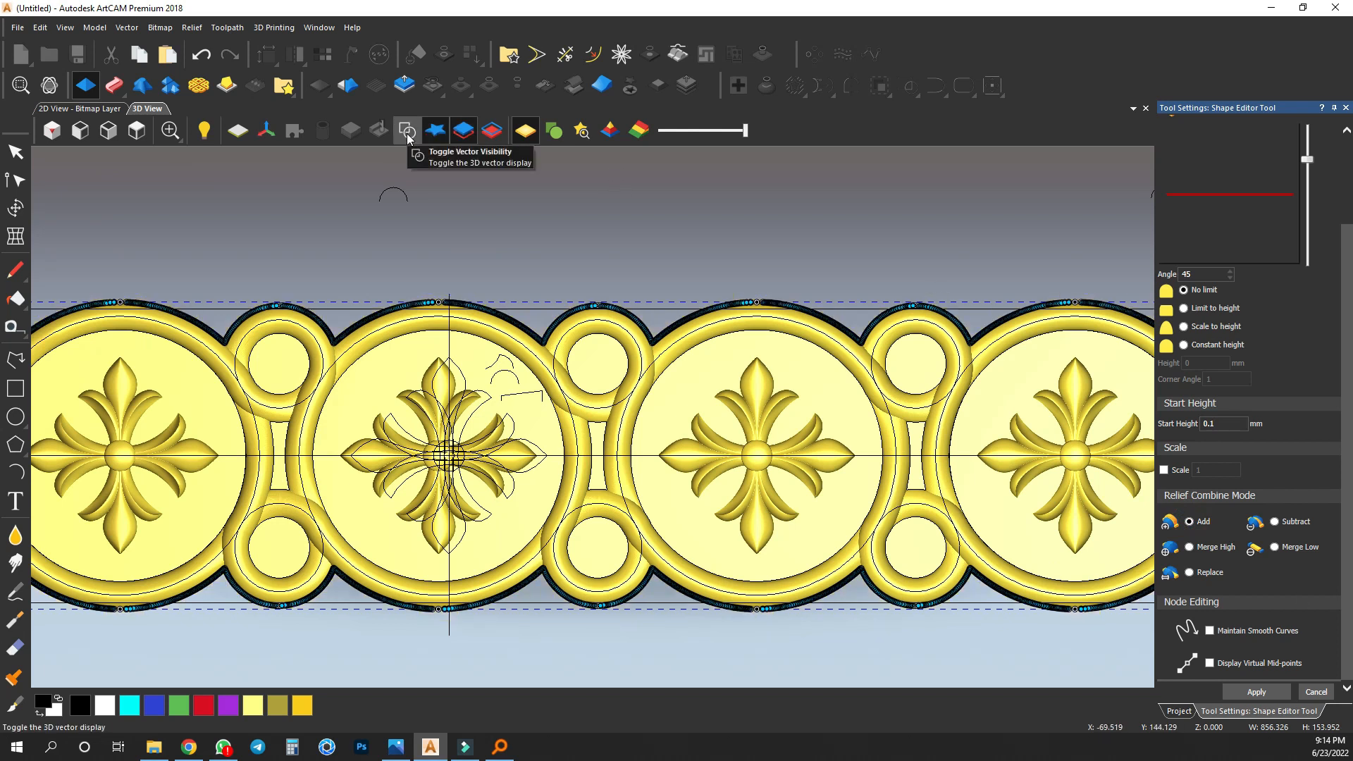
pyautogui.click(408, 130)
pyautogui.moveTo(540, 348); pyautogui.dragTo(676, 289)
pyautogui.click(1273, 691)
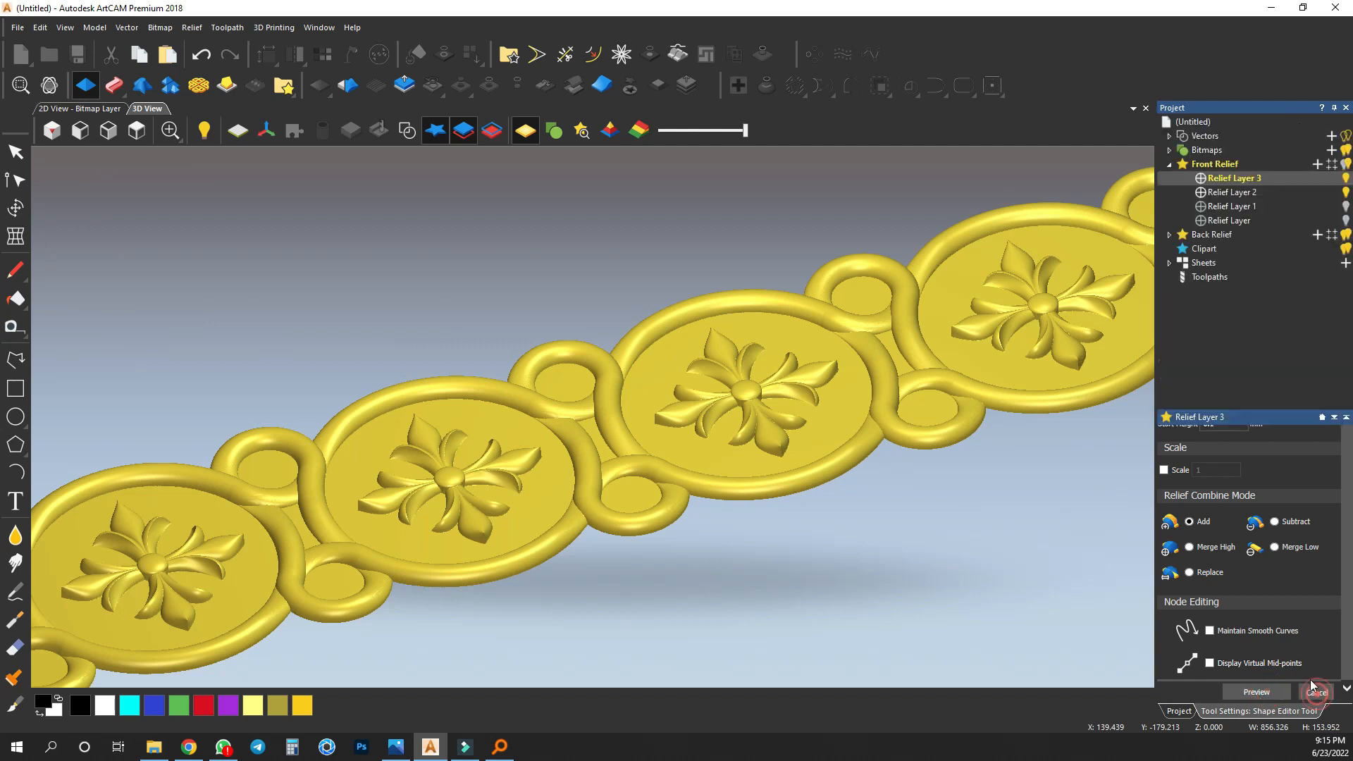
pyautogui.click(137, 131)
pyautogui.scroll(5, 641, 429)
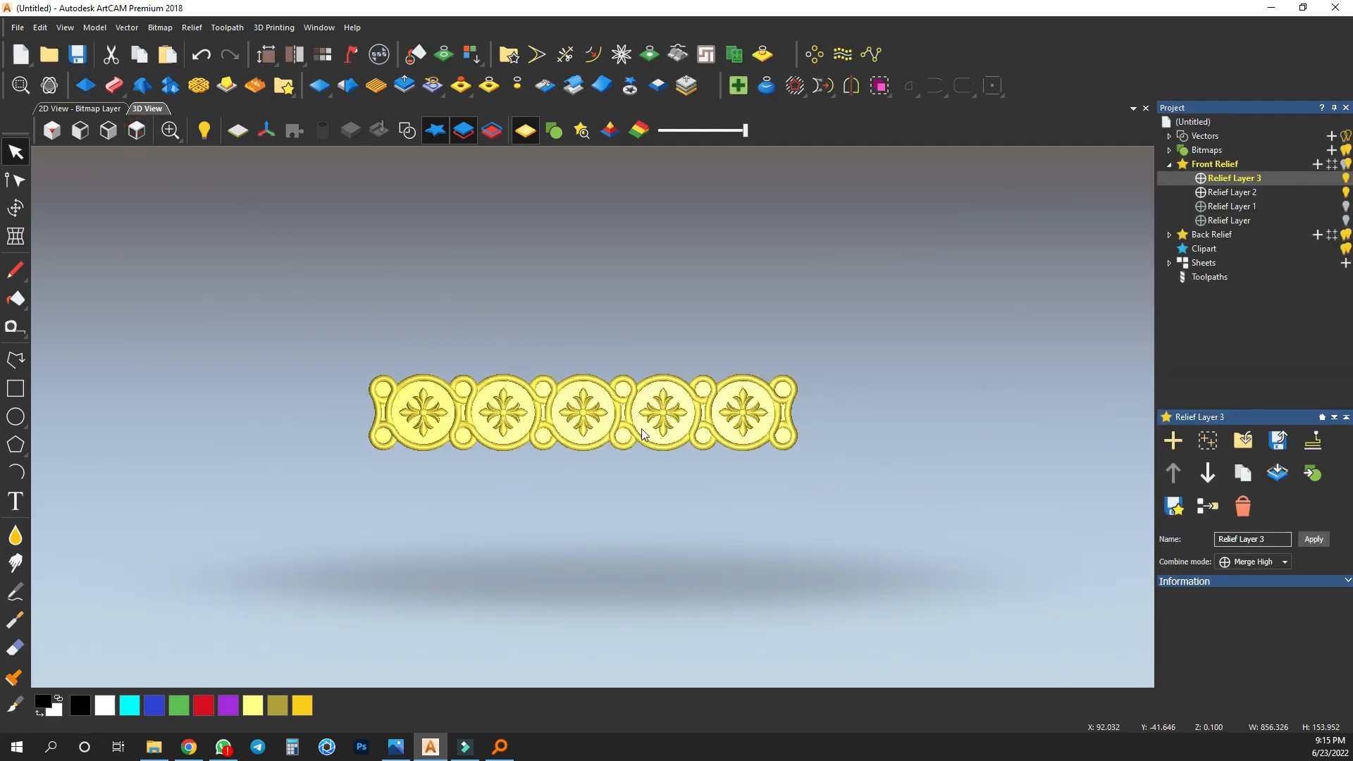